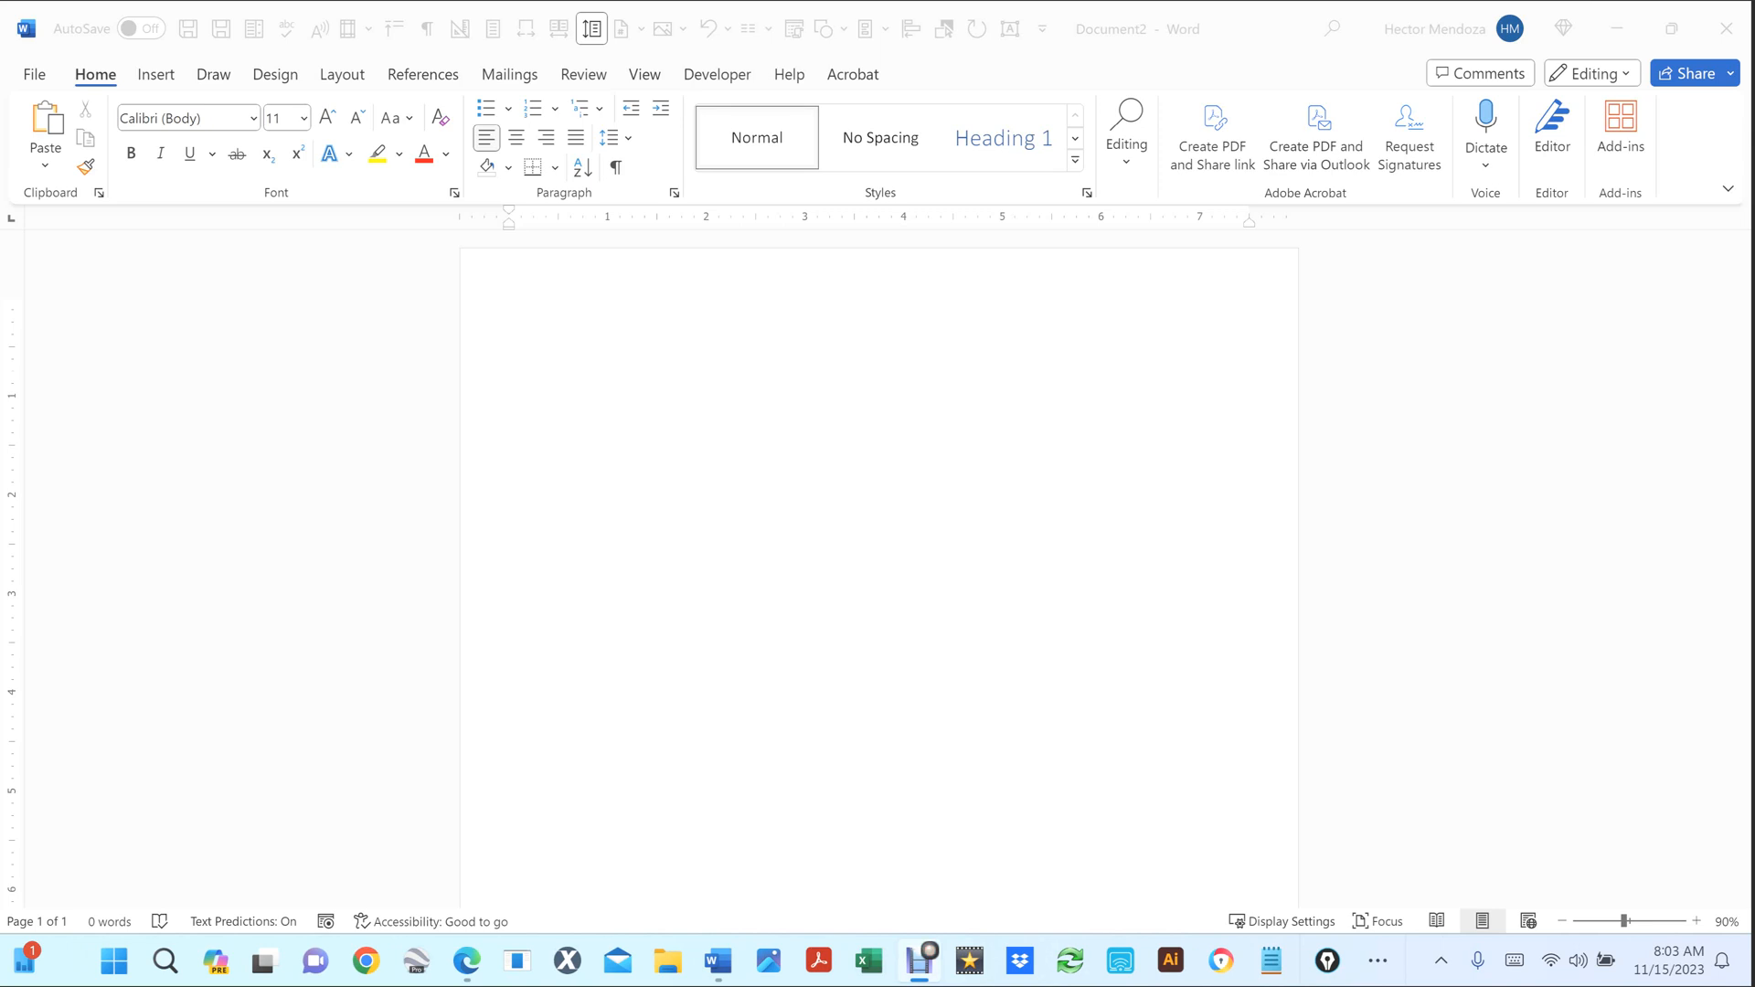
Draw a trial heart shape on the blank page, then delete it.
{"action": "left_click", "coordinate": [643, 530]}
{"action": "left_click", "coordinate": [155, 75]}
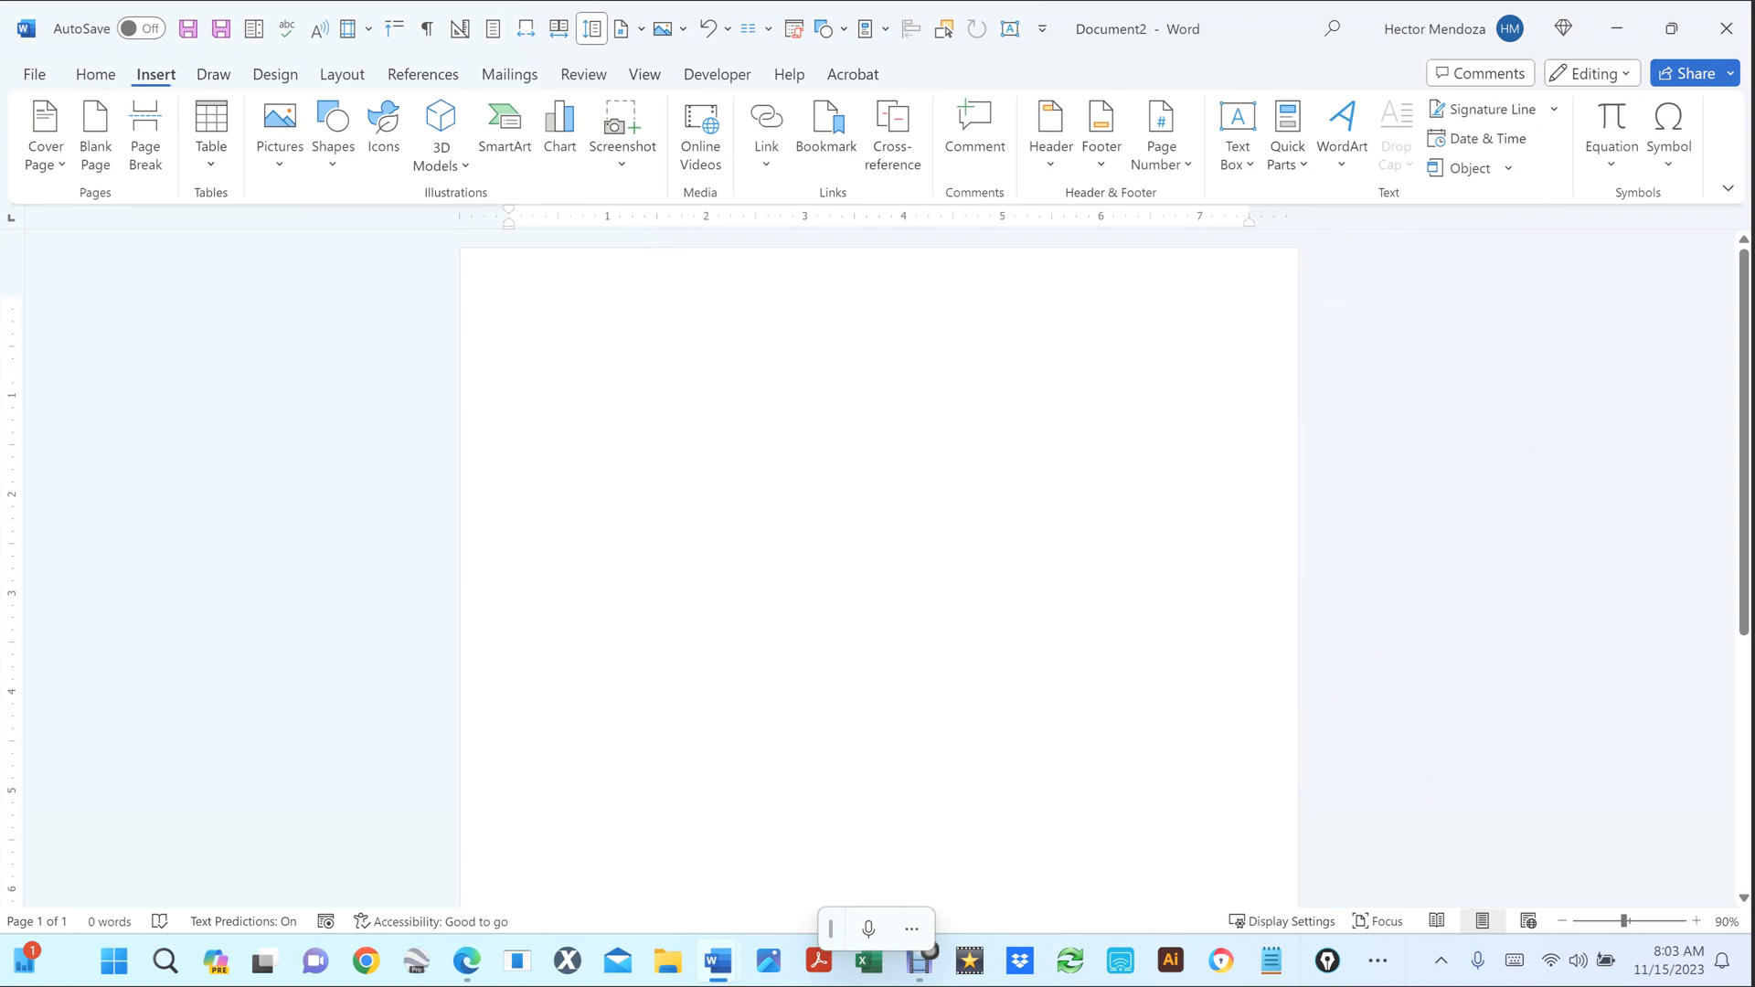
{"action": "left_click", "coordinate": [333, 137]}
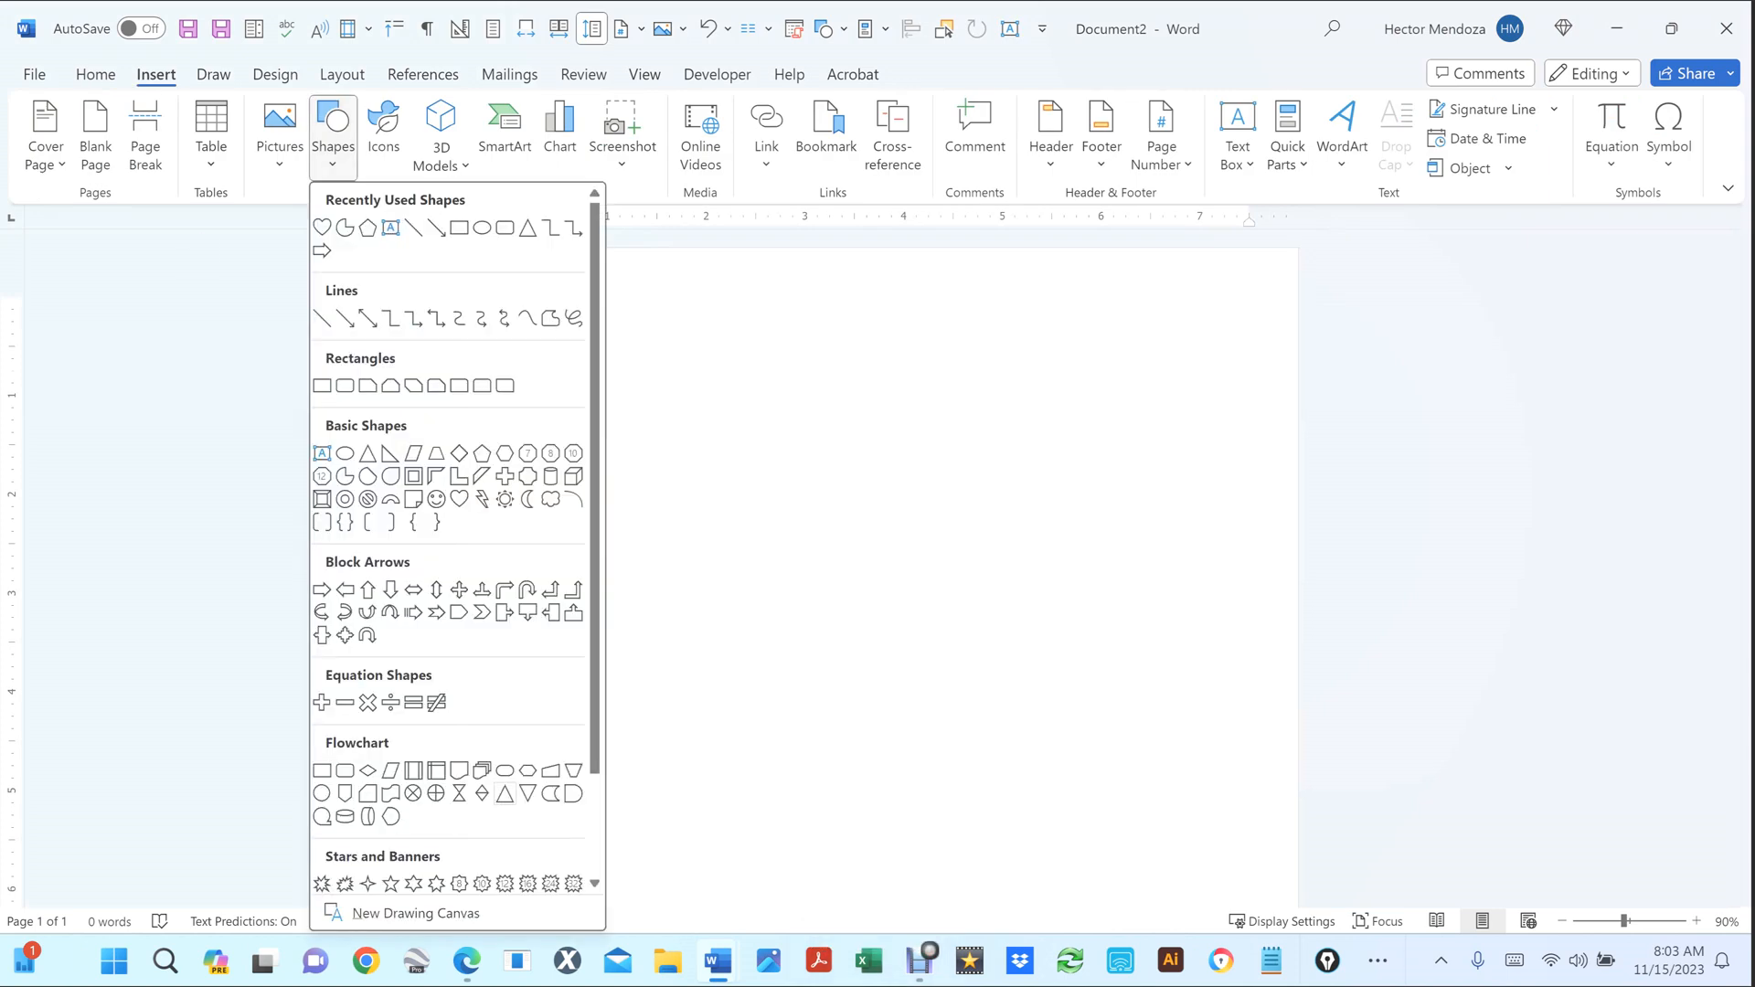
{"action": "key", "text": "Escape"}
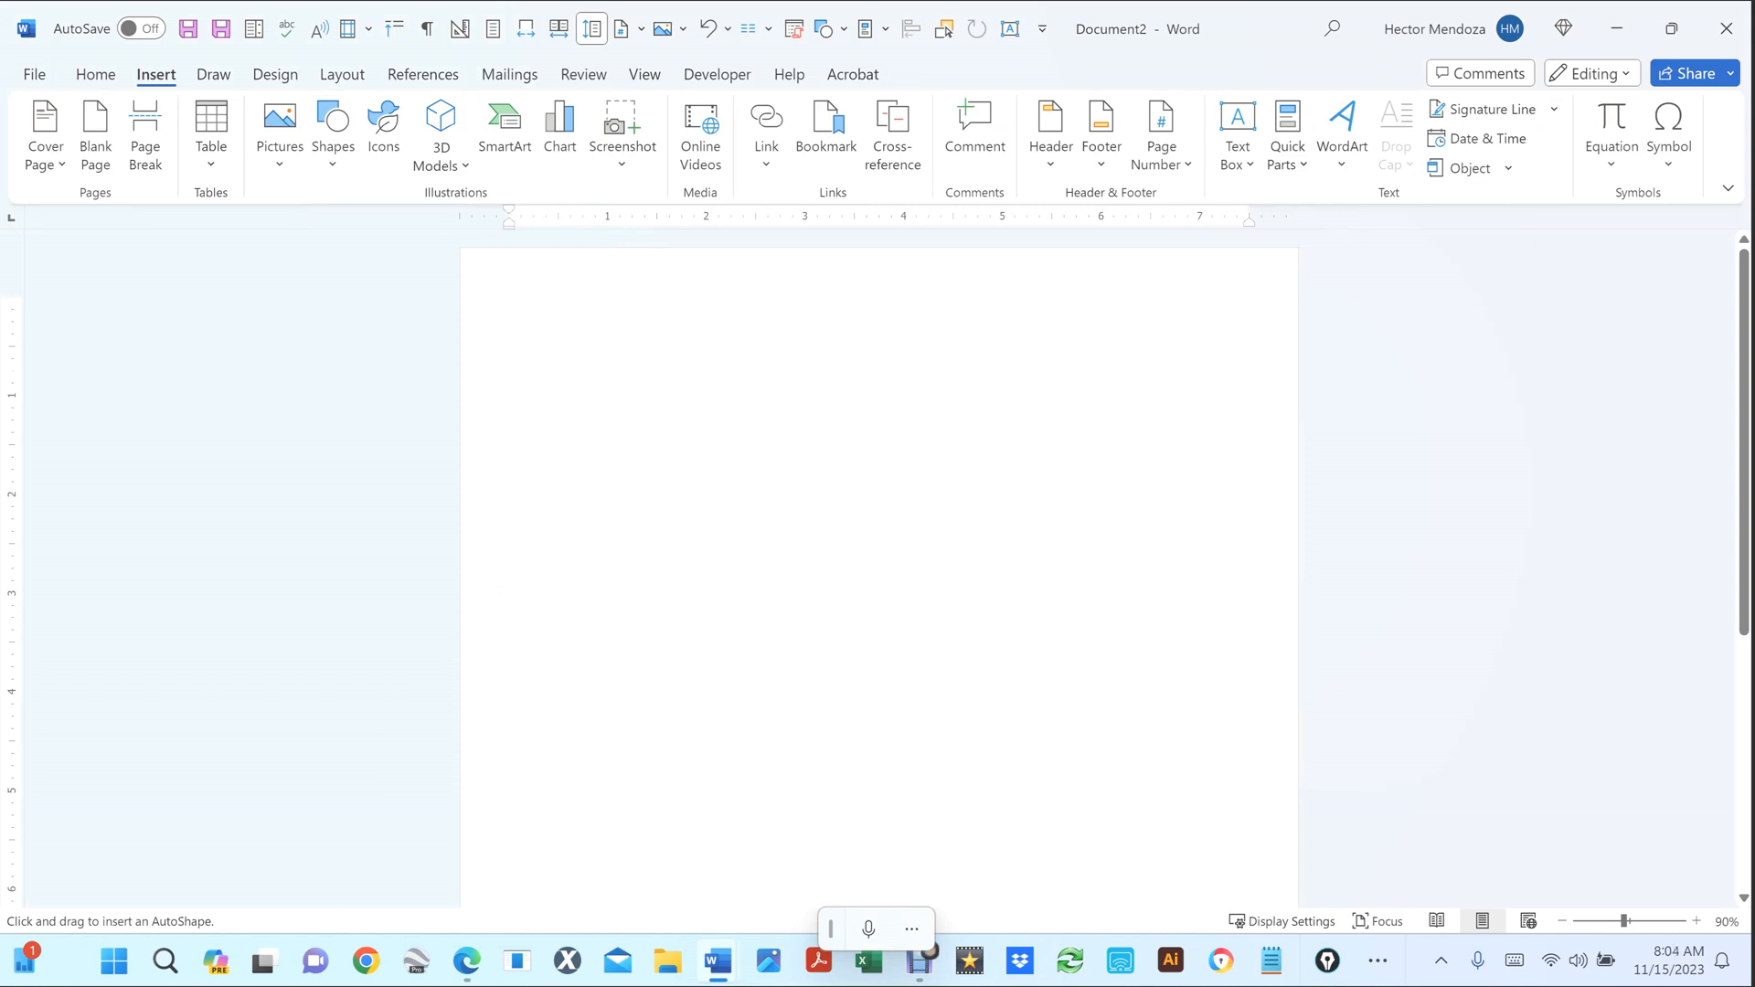
{"action": "mouse_move", "coordinate": [606, 393]}
{"action": "left_mouse_down"}
{"action": "mouse_move", "coordinate": [812, 597]}
{"action": "mouse_move", "coordinate": [995, 688]}
{"action": "mouse_move", "coordinate": [913, 615]}
{"action": "mouse_move", "coordinate": [705, 474]}
{"action": "mouse_move", "coordinate": [976, 713]}
{"action": "mouse_move", "coordinate": [822, 602]}
{"action": "mouse_move", "coordinate": [1007, 612]}
{"action": "mouse_move", "coordinate": [713, 552]}
{"action": "mouse_move", "coordinate": [701, 686]}
{"action": "mouse_move", "coordinate": [979, 610]}
{"action": "mouse_move", "coordinate": [716, 549]}
{"action": "mouse_move", "coordinate": [783, 659]}
{"action": "mouse_move", "coordinate": [877, 654]}
{"action": "mouse_move", "coordinate": [913, 709]}
{"action": "mouse_move", "coordinate": [969, 704]}
{"action": "left_mouse_up"}
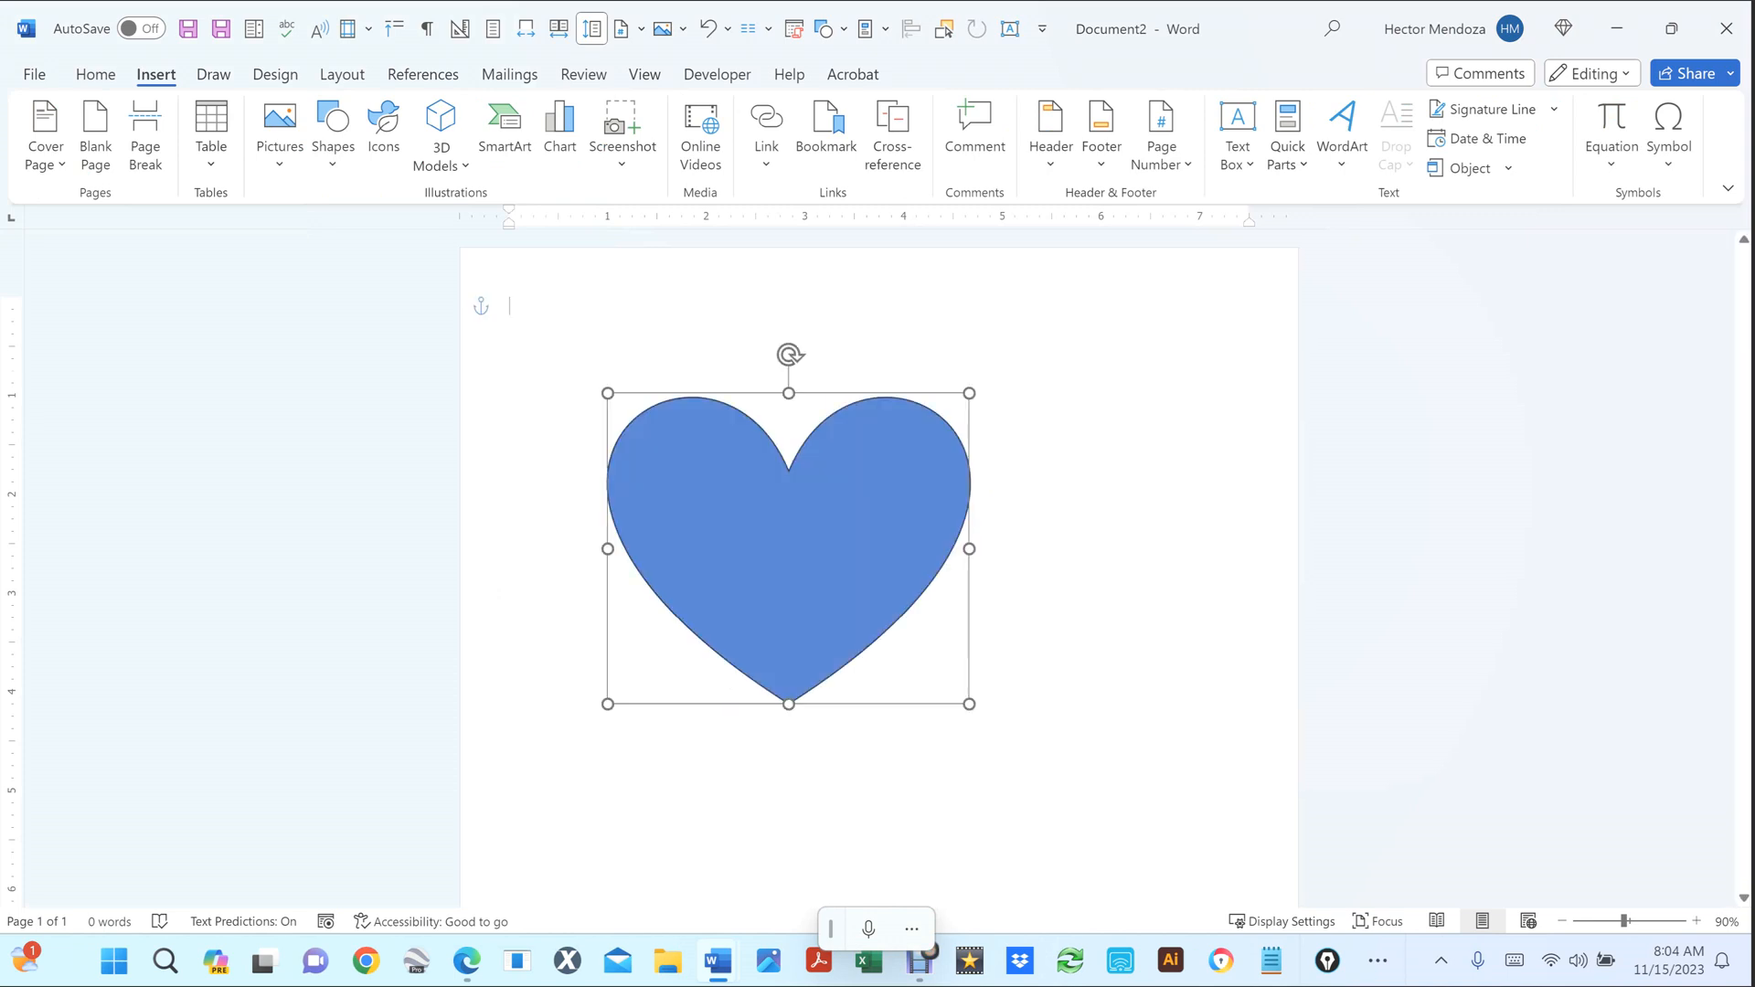
{"action": "key", "text": "Delete"}
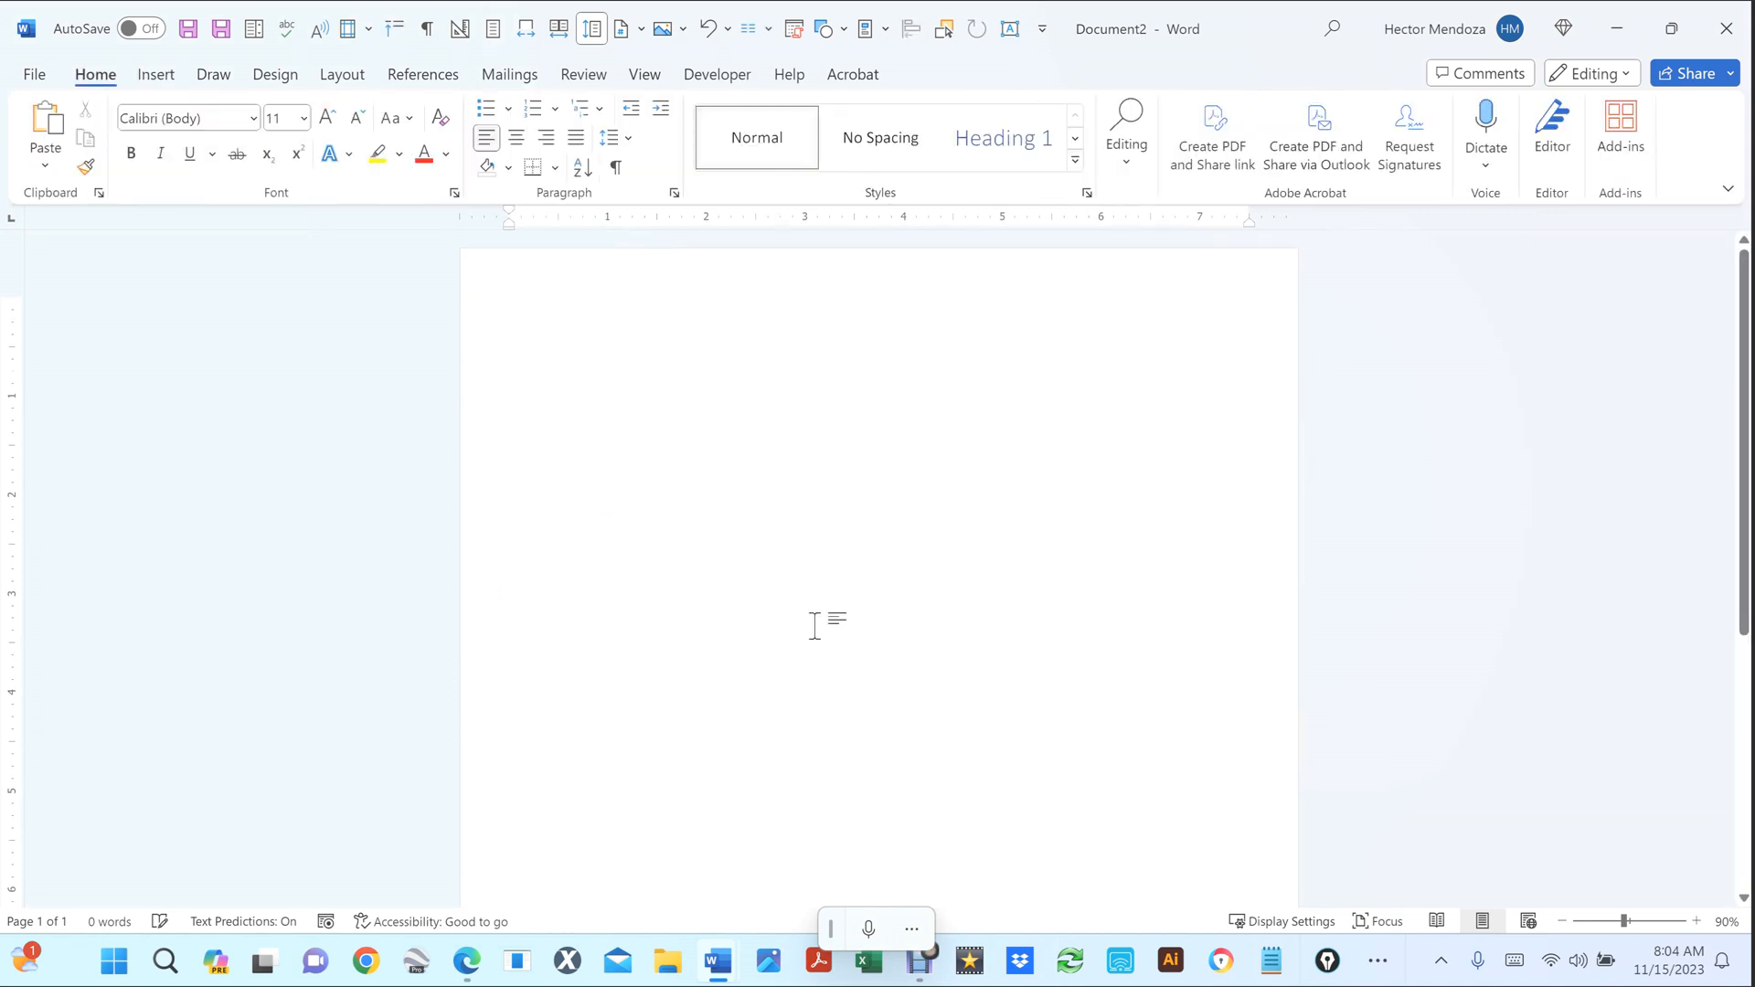
Draw a heart near the top of the page, enlarging it to about 3.66 by 3.92 inches.
{"action": "left_click", "coordinate": [155, 75]}
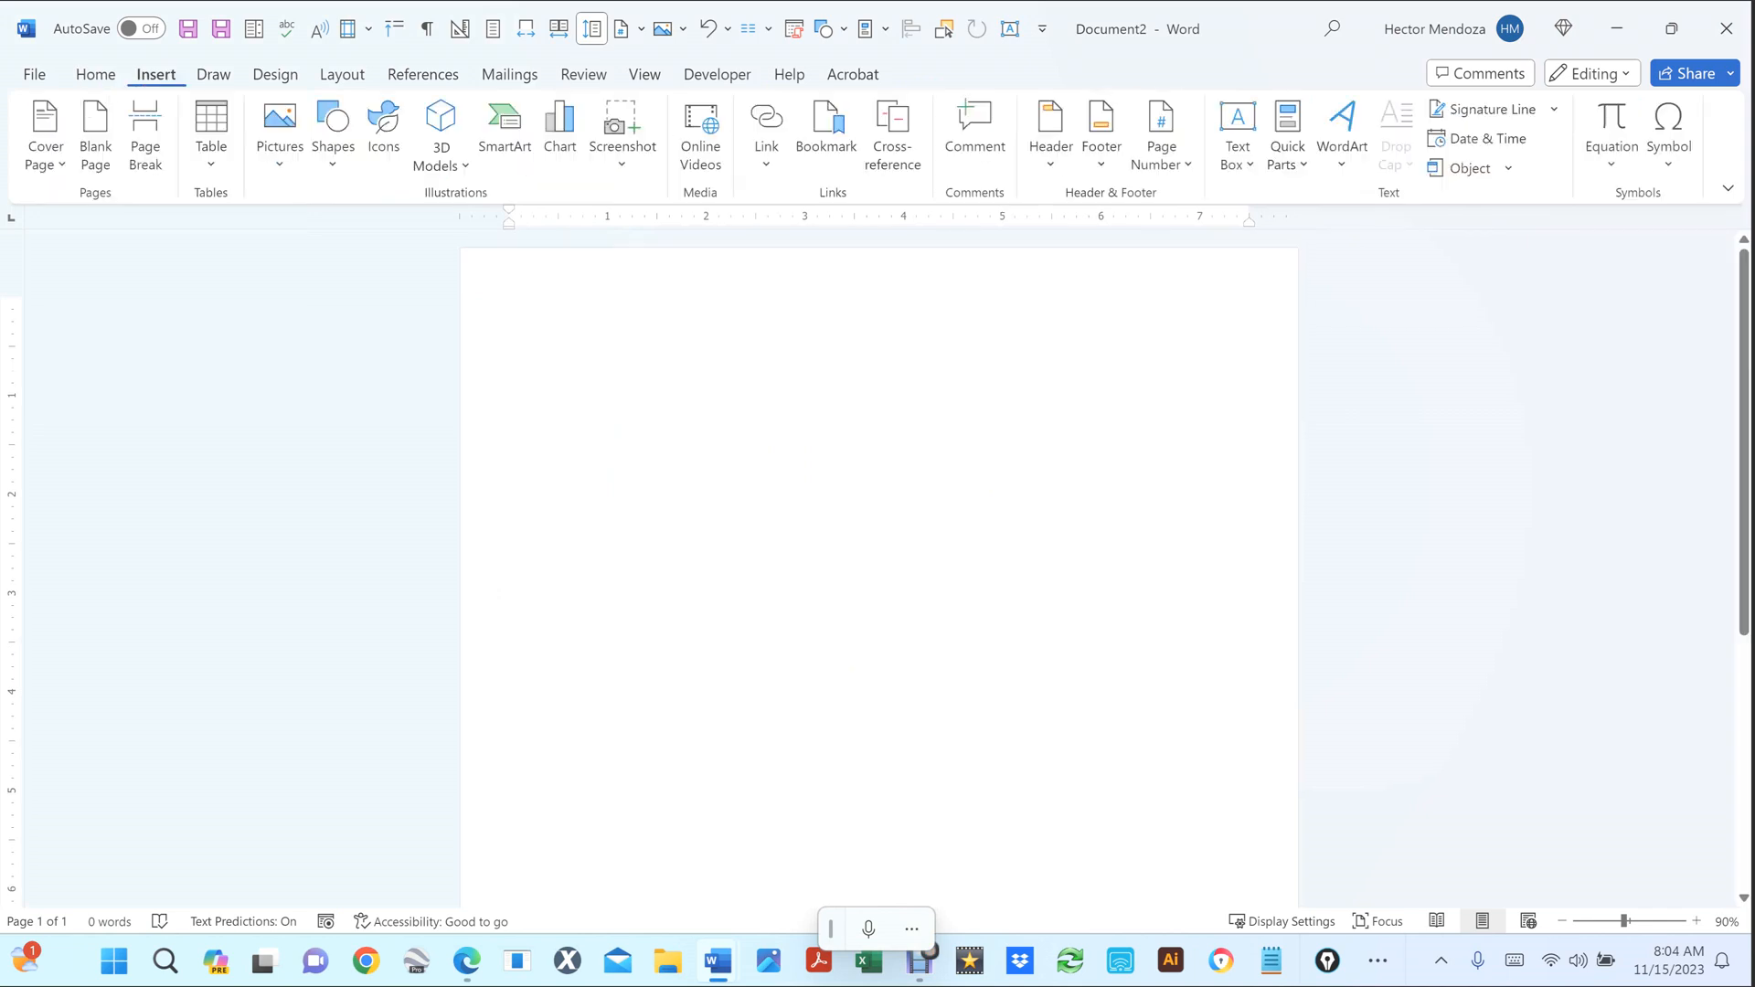
{"action": "left_click", "coordinate": [333, 138]}
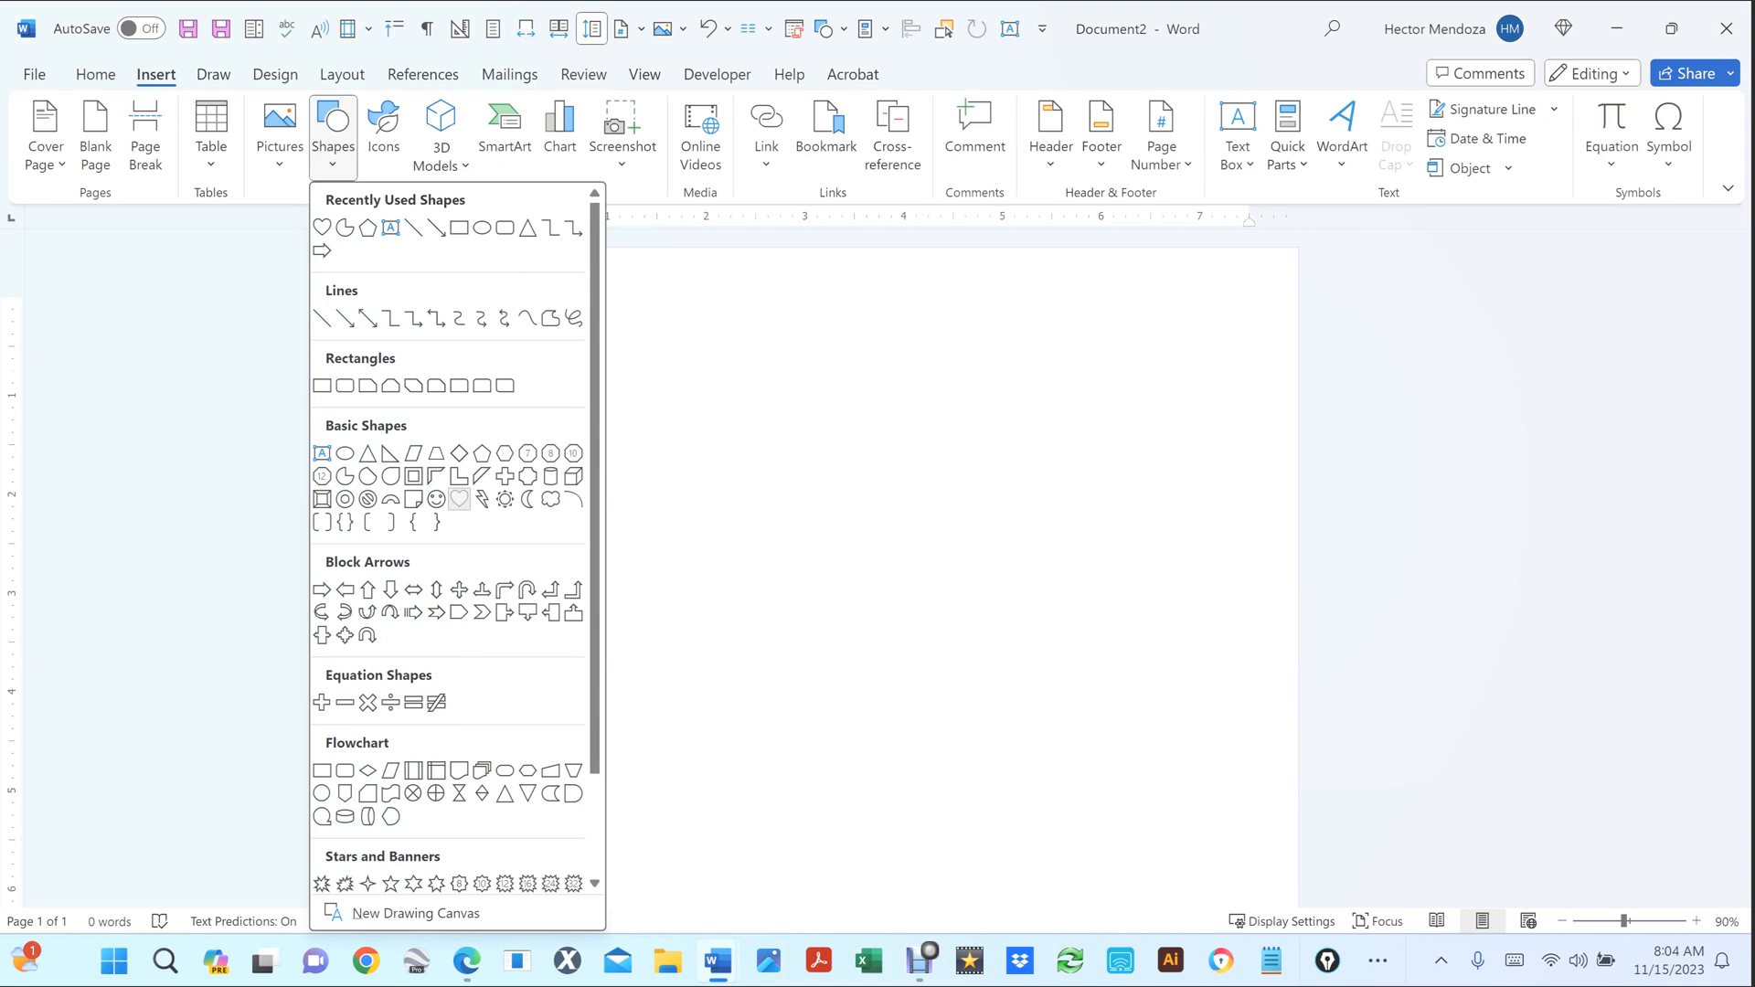
{"action": "left_click", "coordinate": [505, 499]}
{"action": "left_click_drag", "start_coordinate": [669, 412], "coordinate": [1013, 755]}
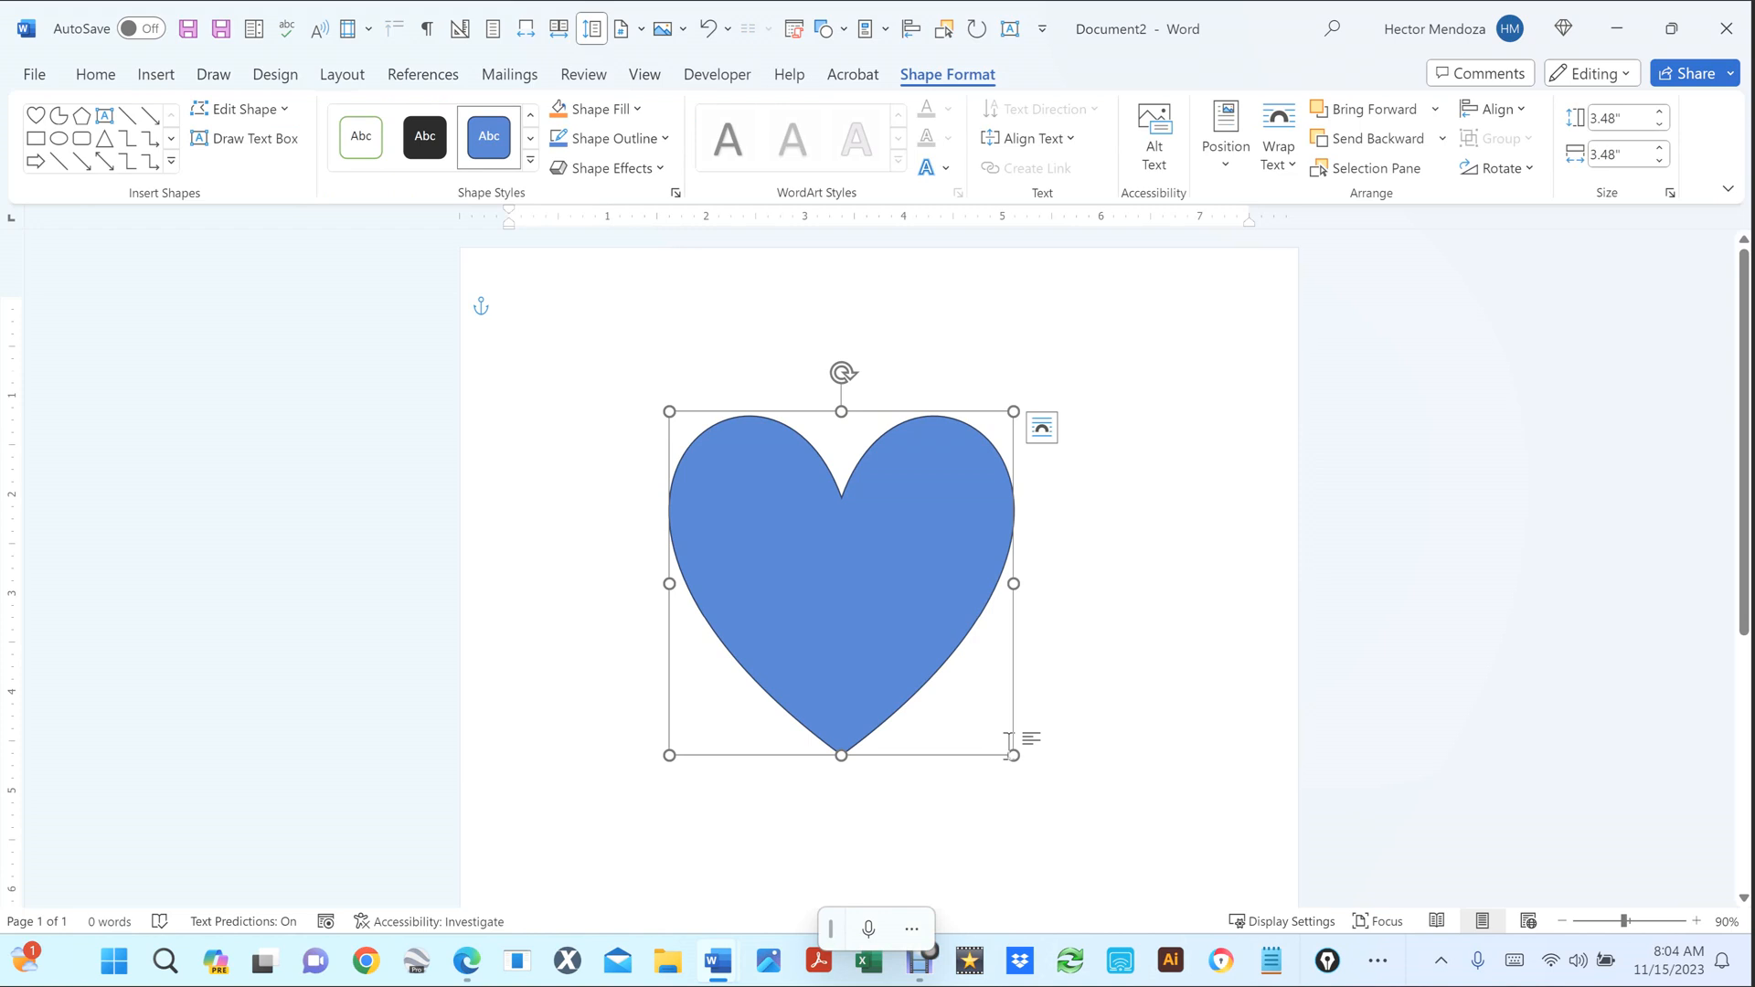
{"action": "left_click_drag", "start_coordinate": [1013, 755], "coordinate": [1058, 774]}
Reselect the heart, copy it, and bring up its shape formatting options.
{"action": "left_click", "coordinate": [1217, 611]}
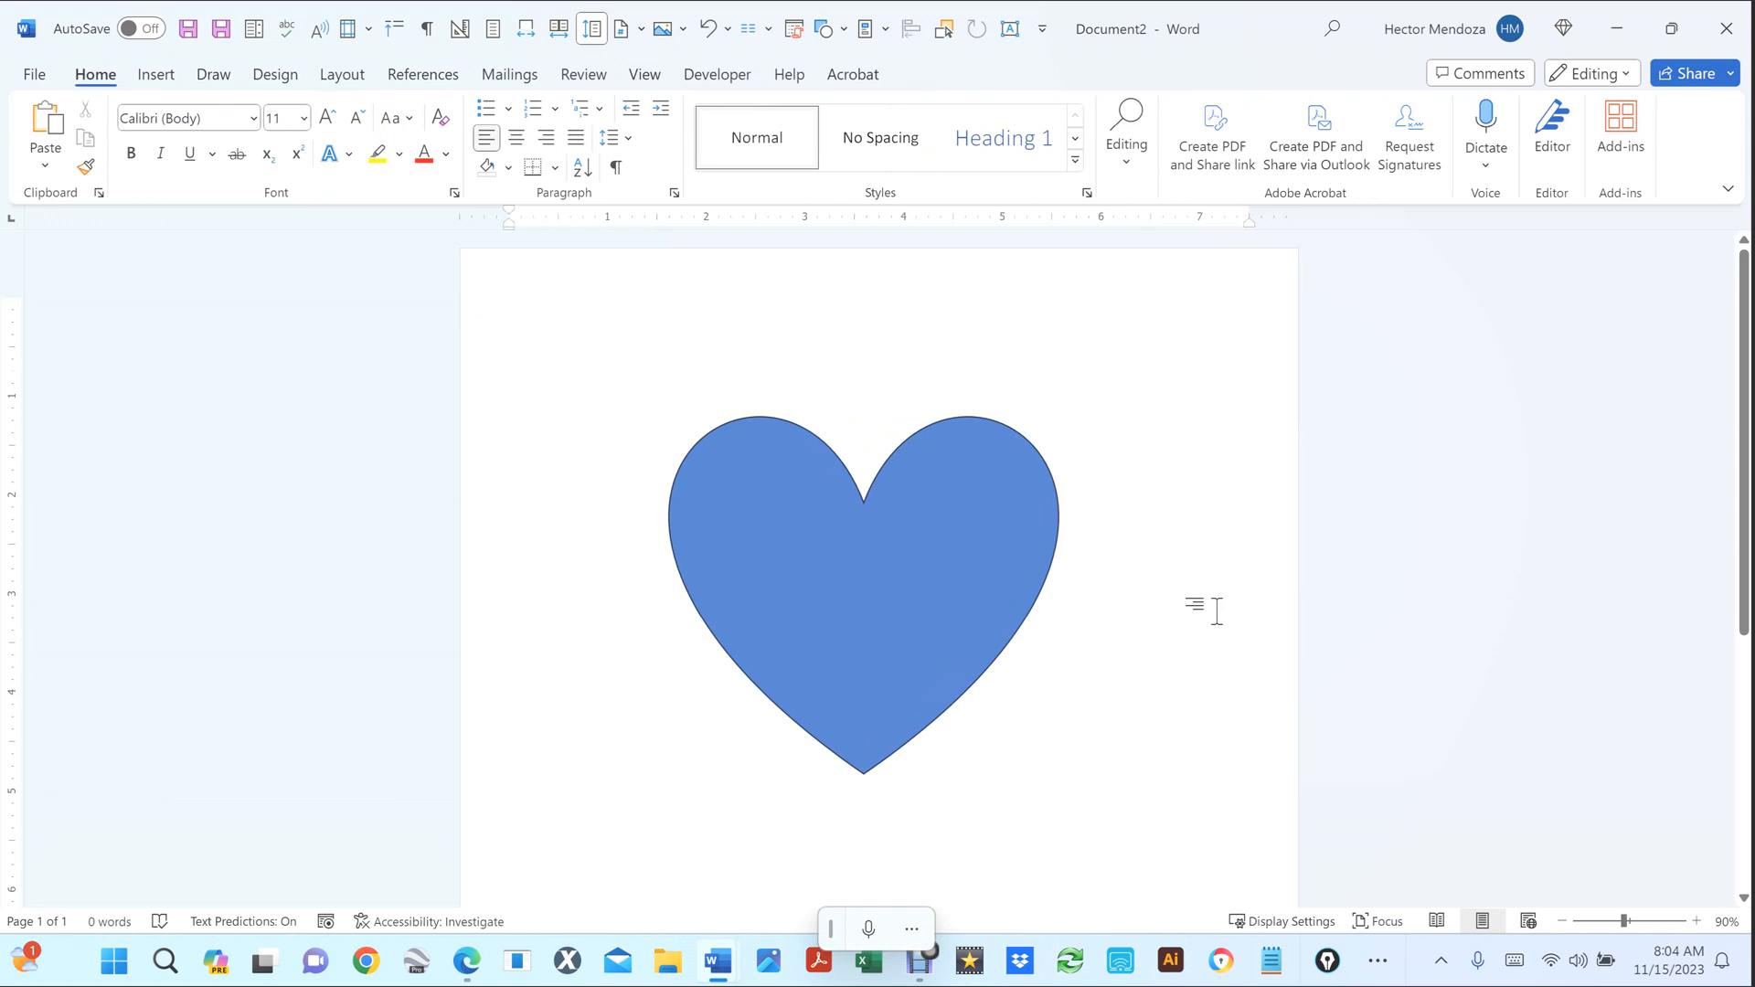
{"action": "left_click", "coordinate": [901, 619]}
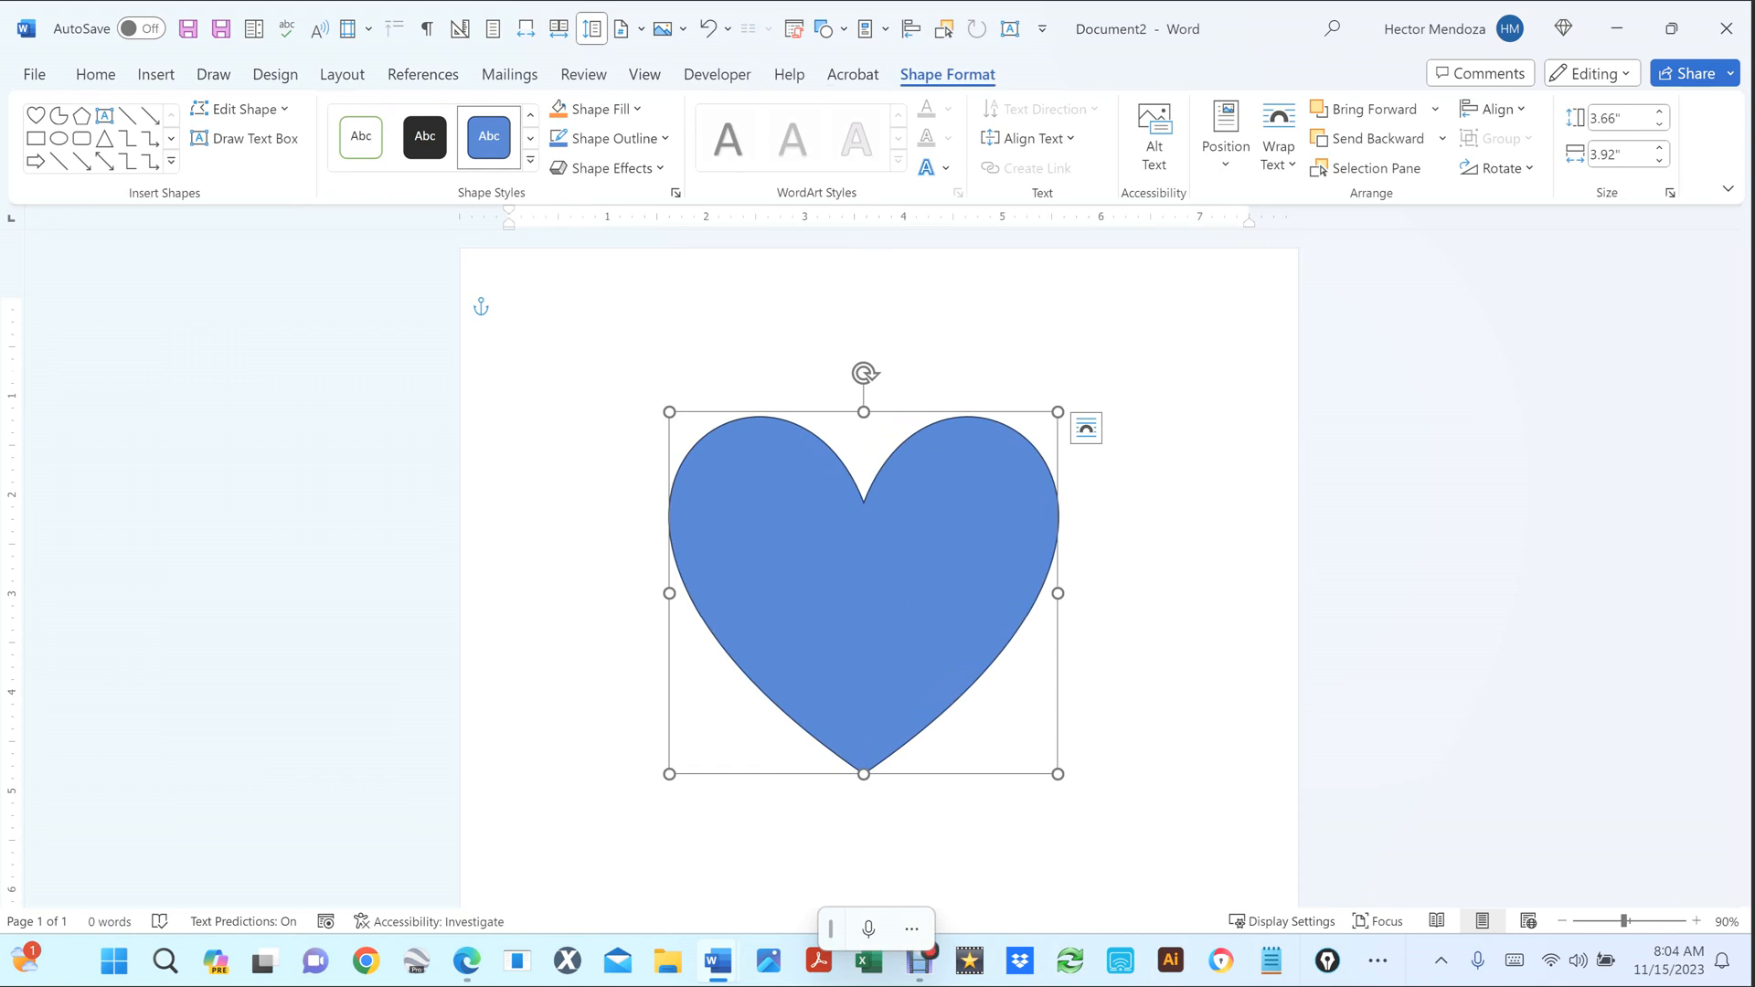
{"action": "key", "text": "ctrl+c"}
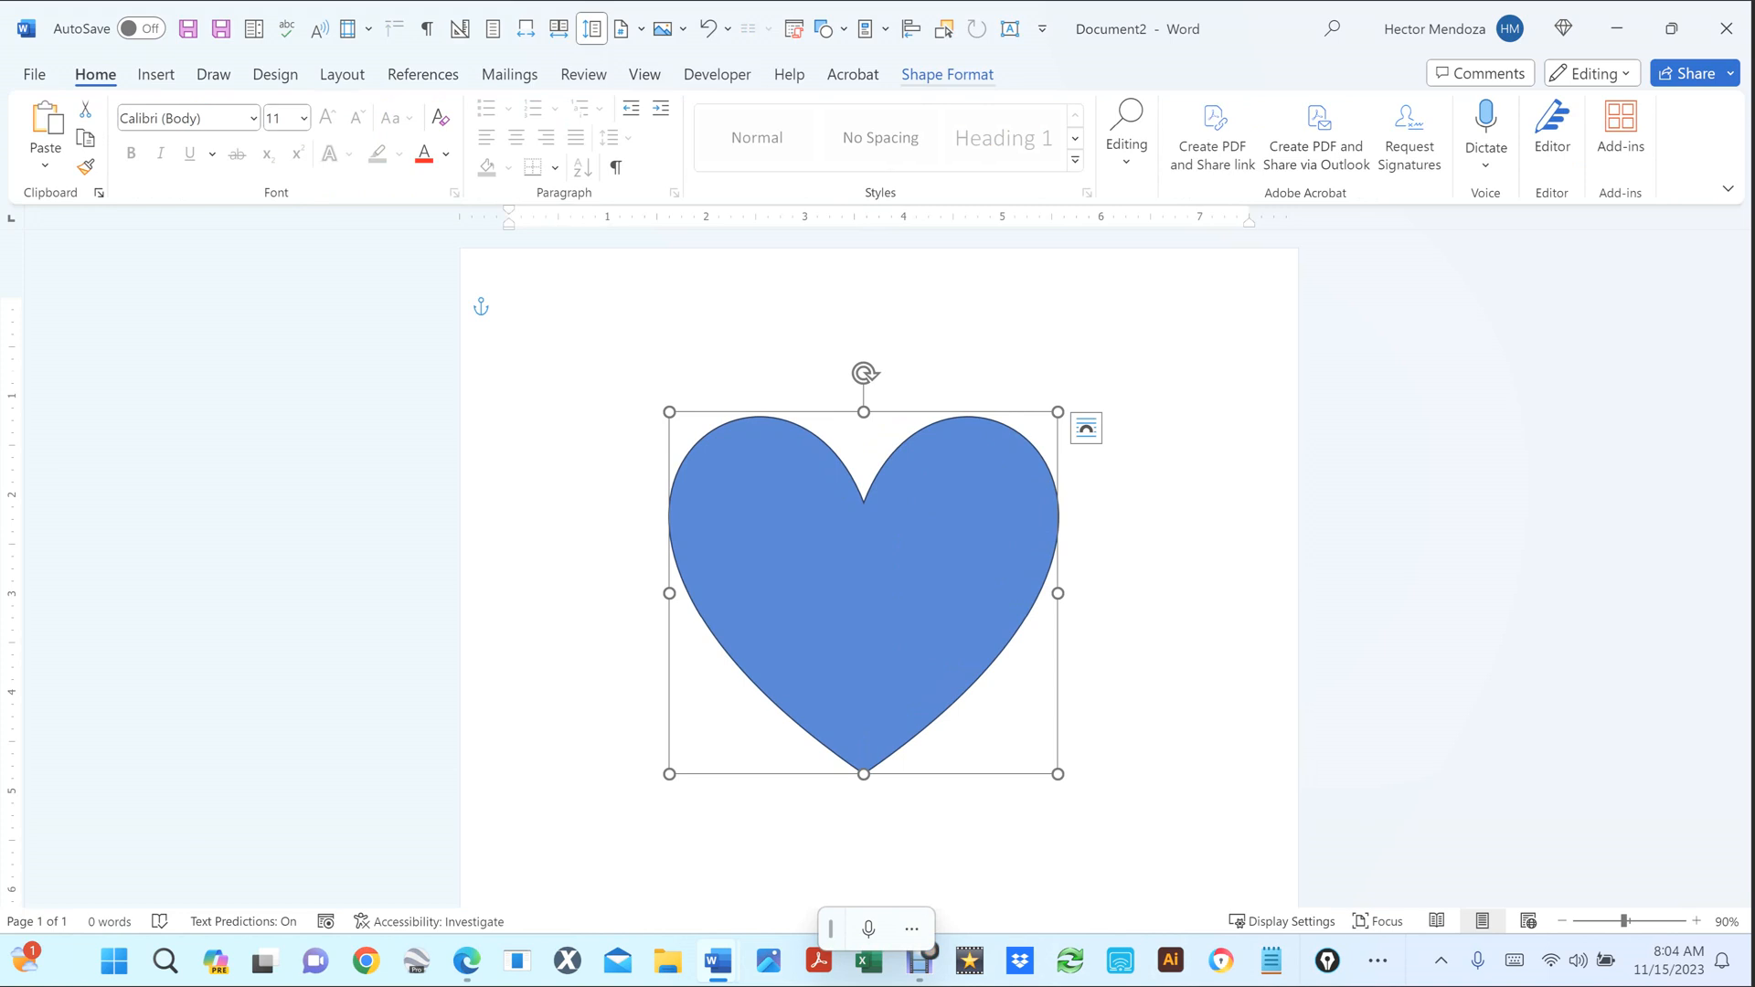
{"action": "left_click", "coordinate": [947, 75]}
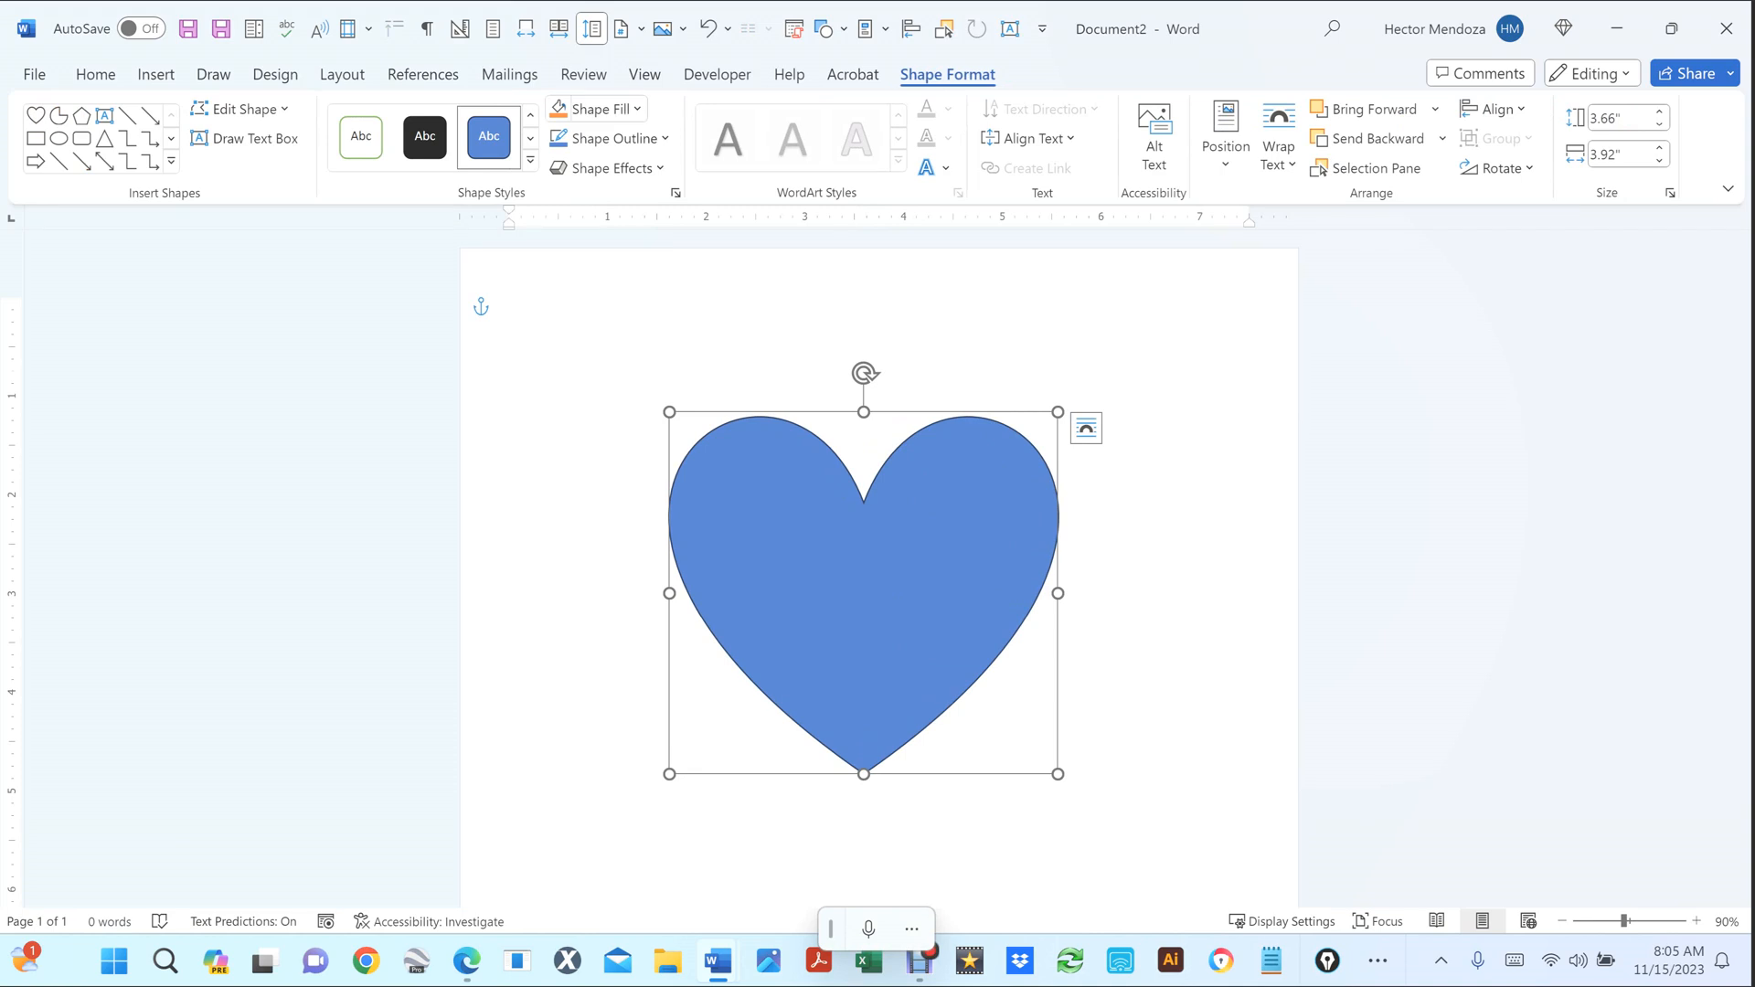
Fill the heart with the bedroom photo IMG_5108.JPG from a file.
{"action": "left_click", "coordinate": [599, 108]}
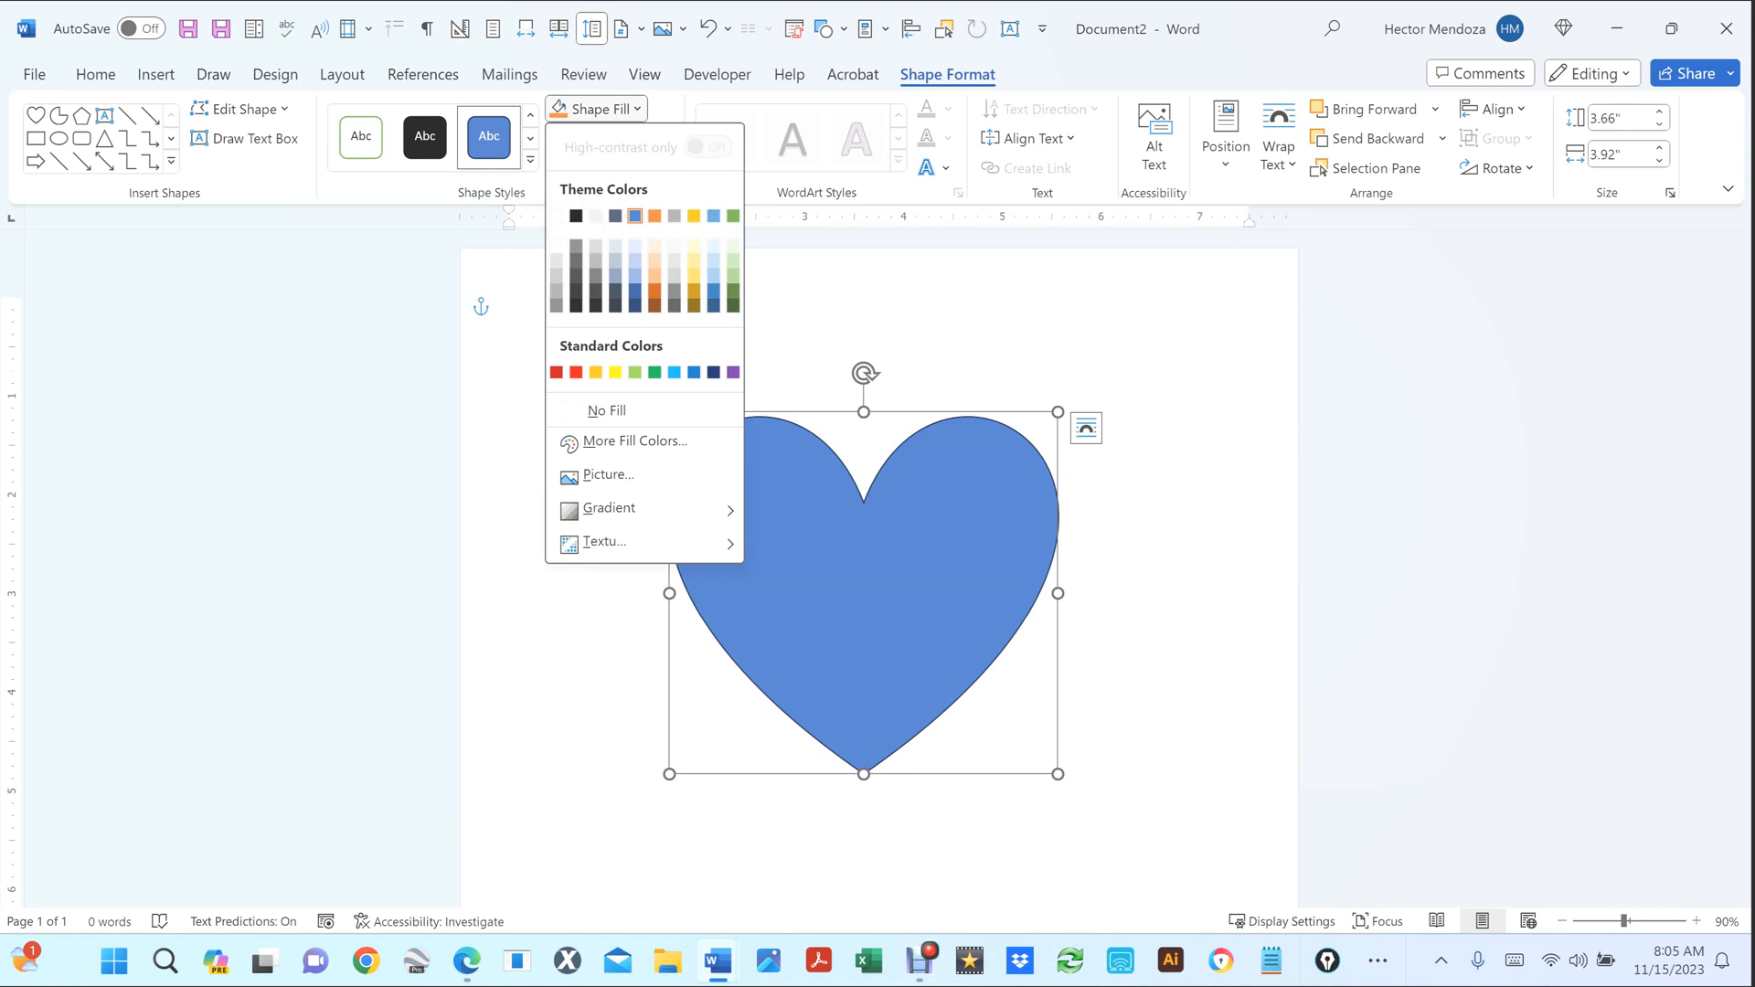
{"action": "key", "text": "p"}
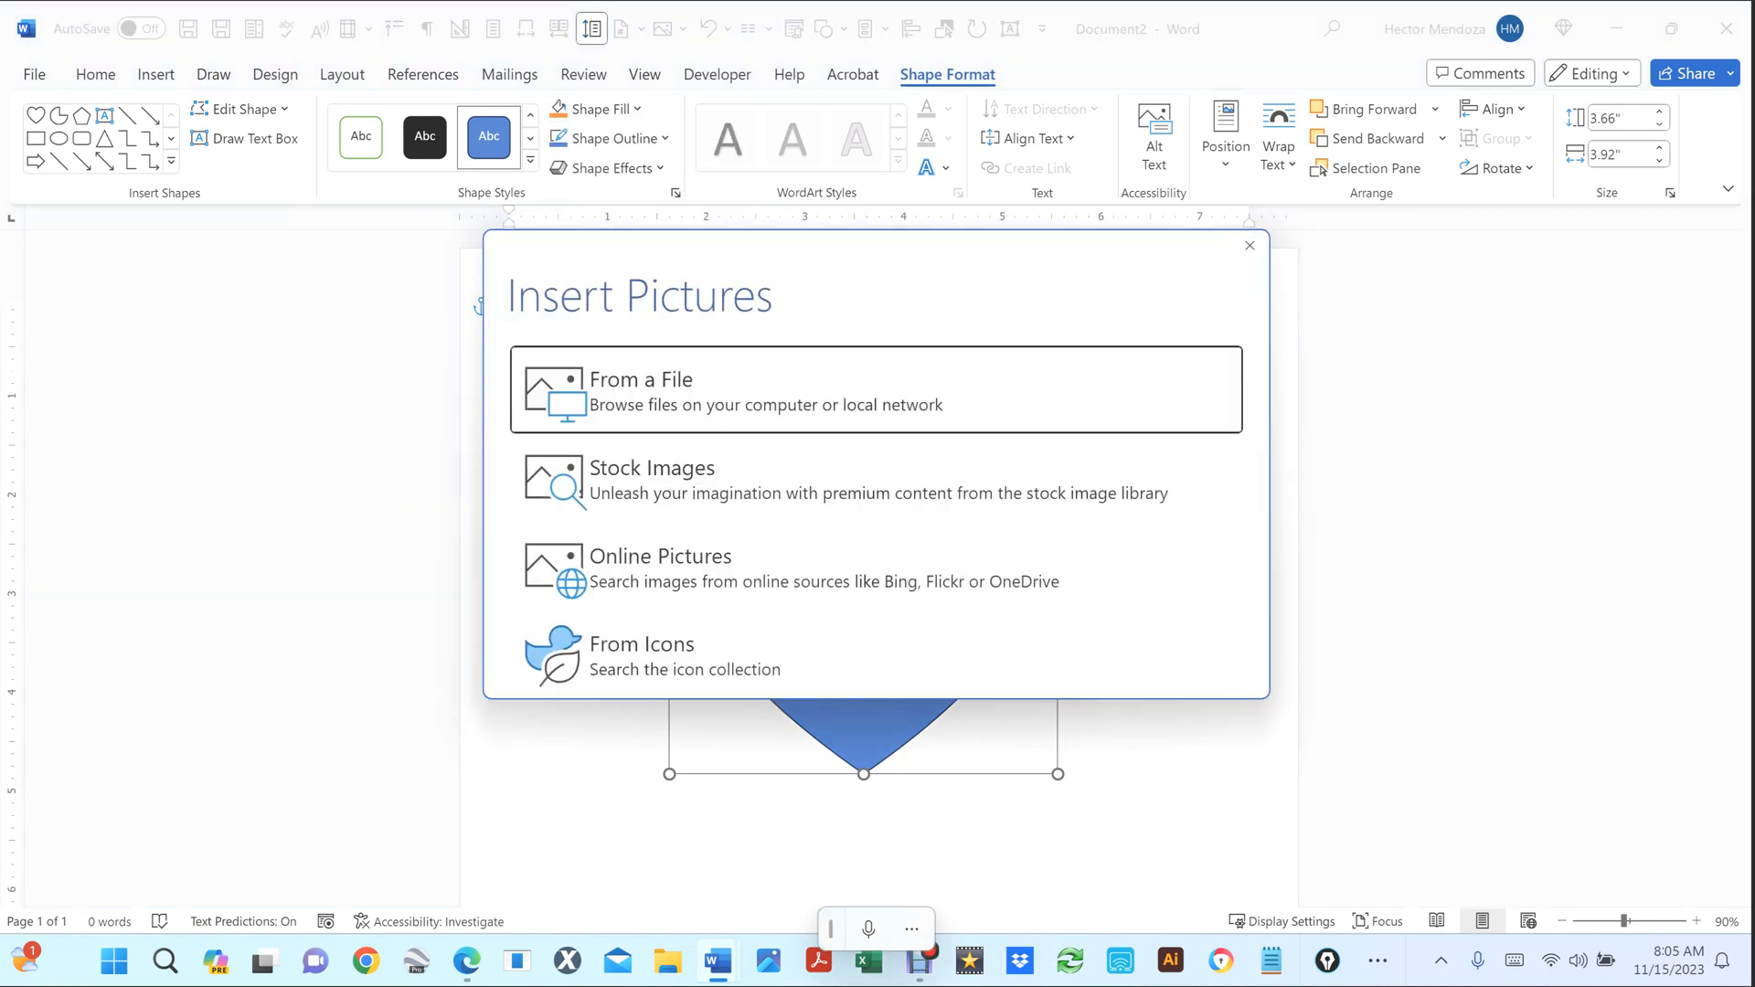
{"action": "key", "text": "Return"}
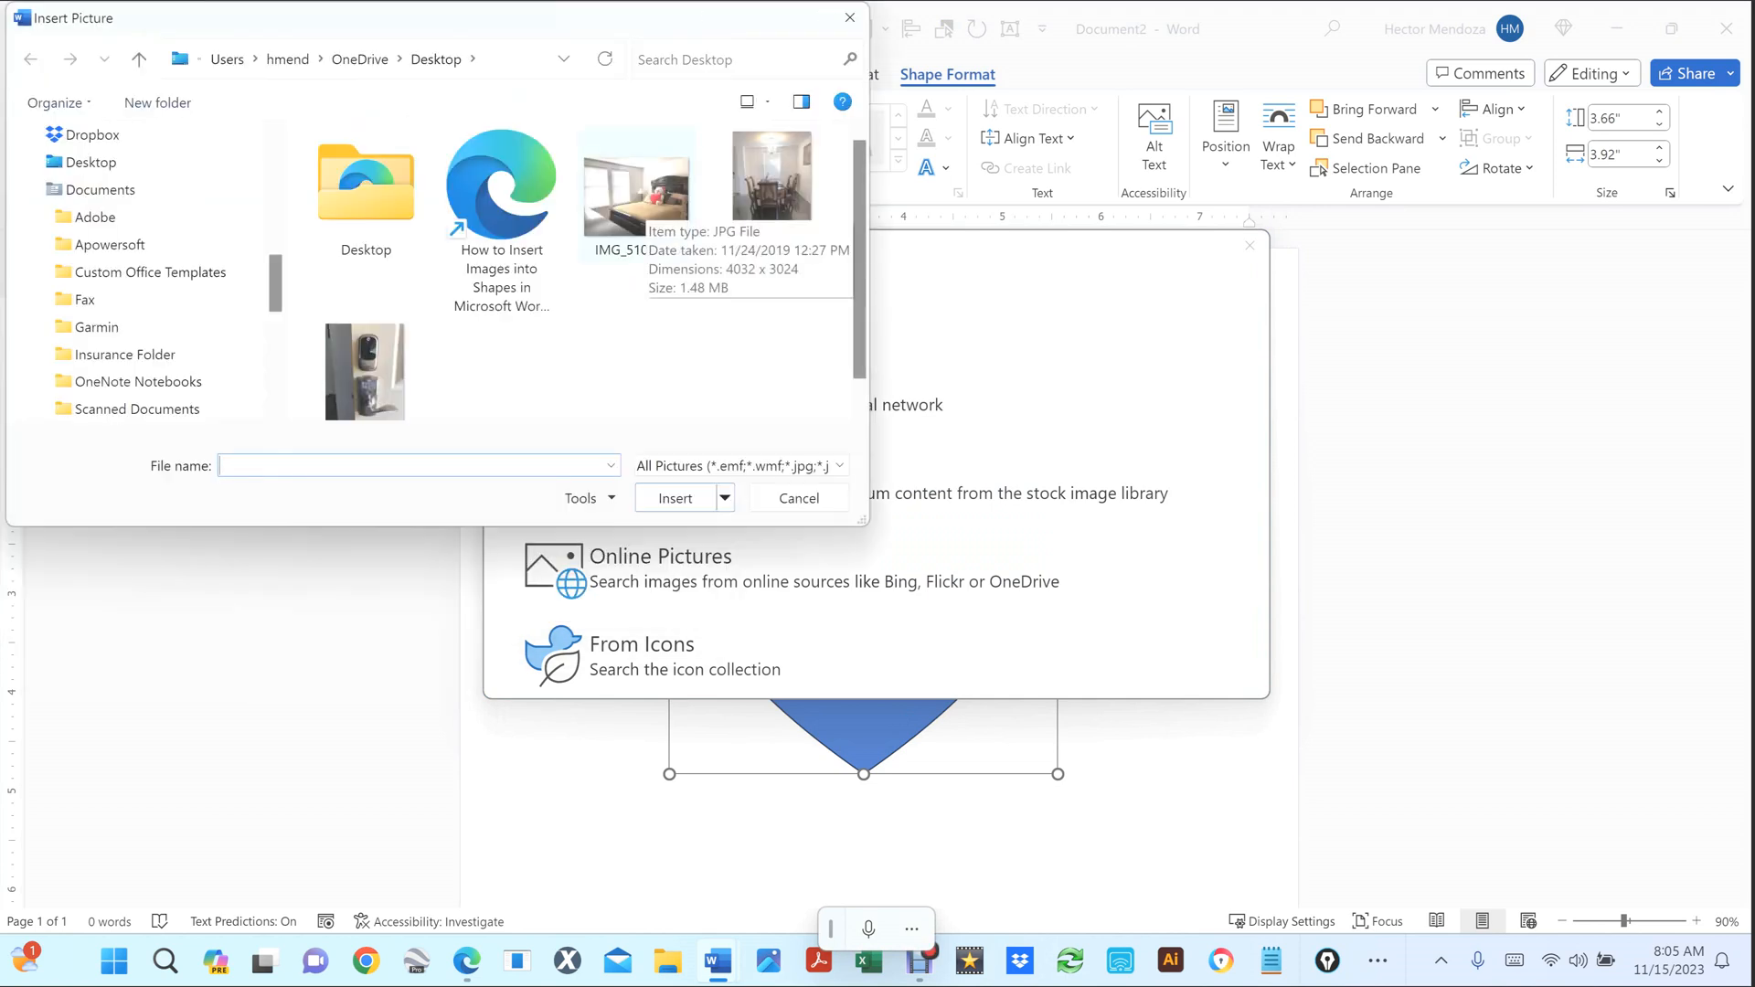
{"action": "left_click", "coordinate": [642, 203]}
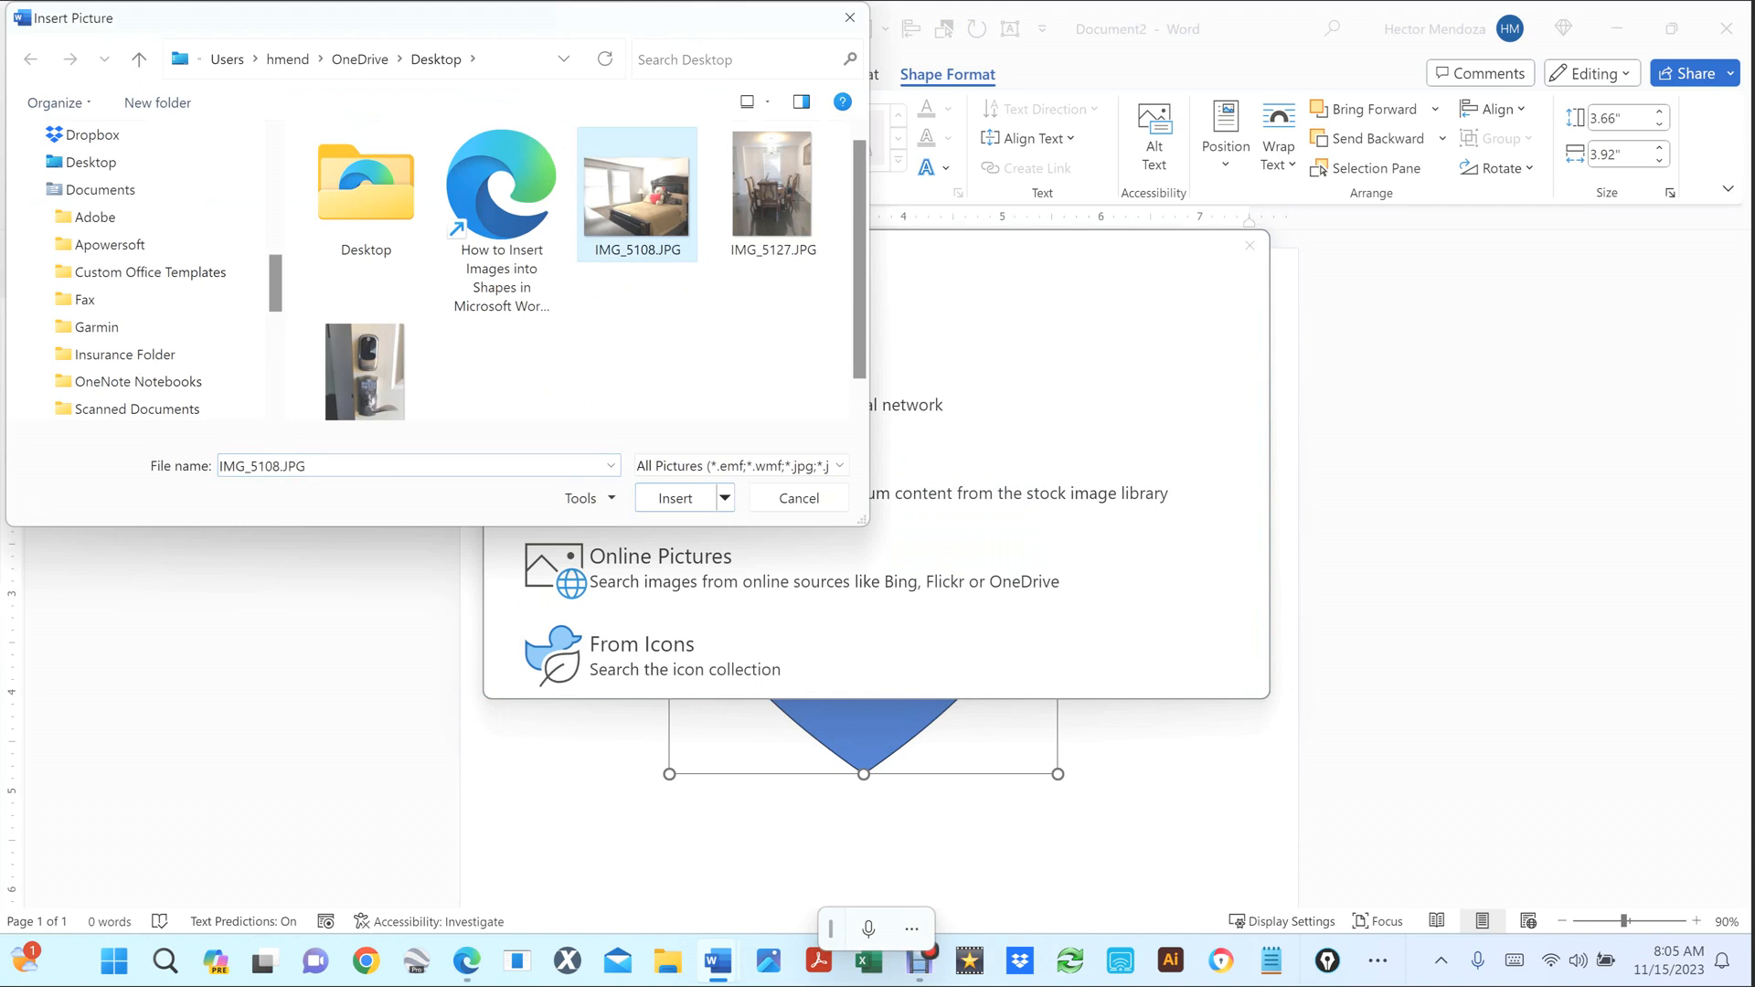
{"action": "left_click", "coordinate": [676, 498]}
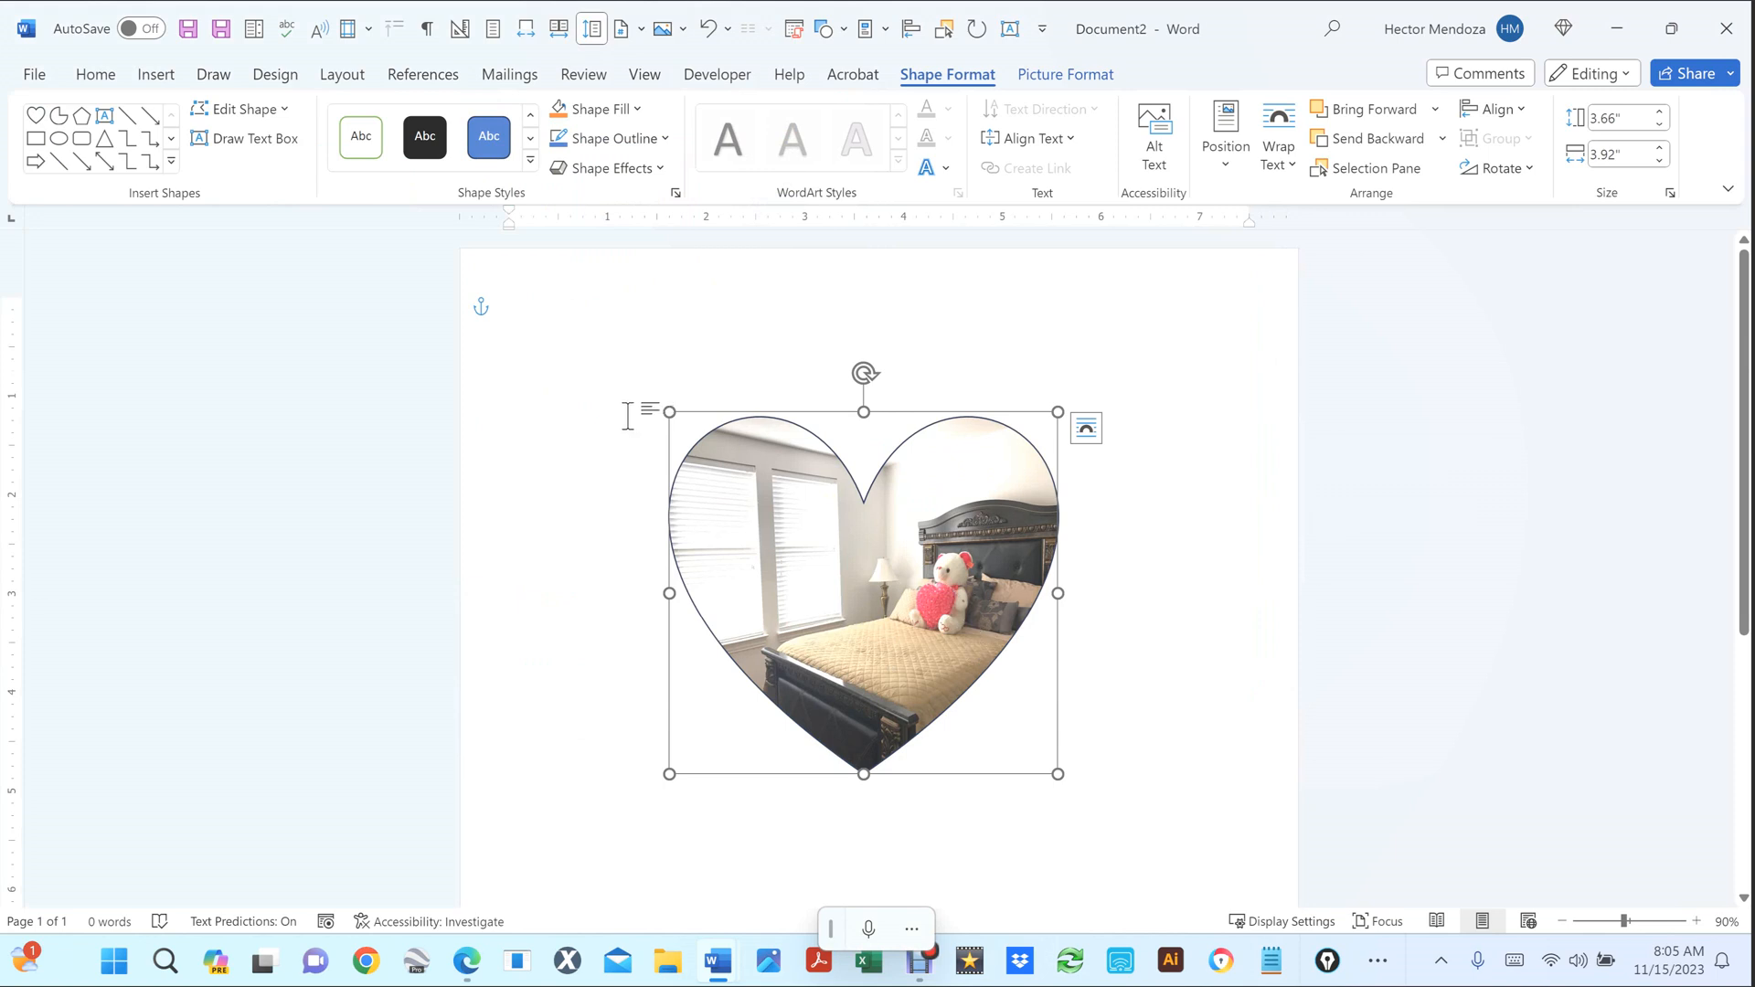
Shrink the heart photo to about 2.37 by 2.53 inches and move it right of centre.
{"action": "left_click_drag", "start_coordinate": [669, 413], "coordinate": [806, 540]}
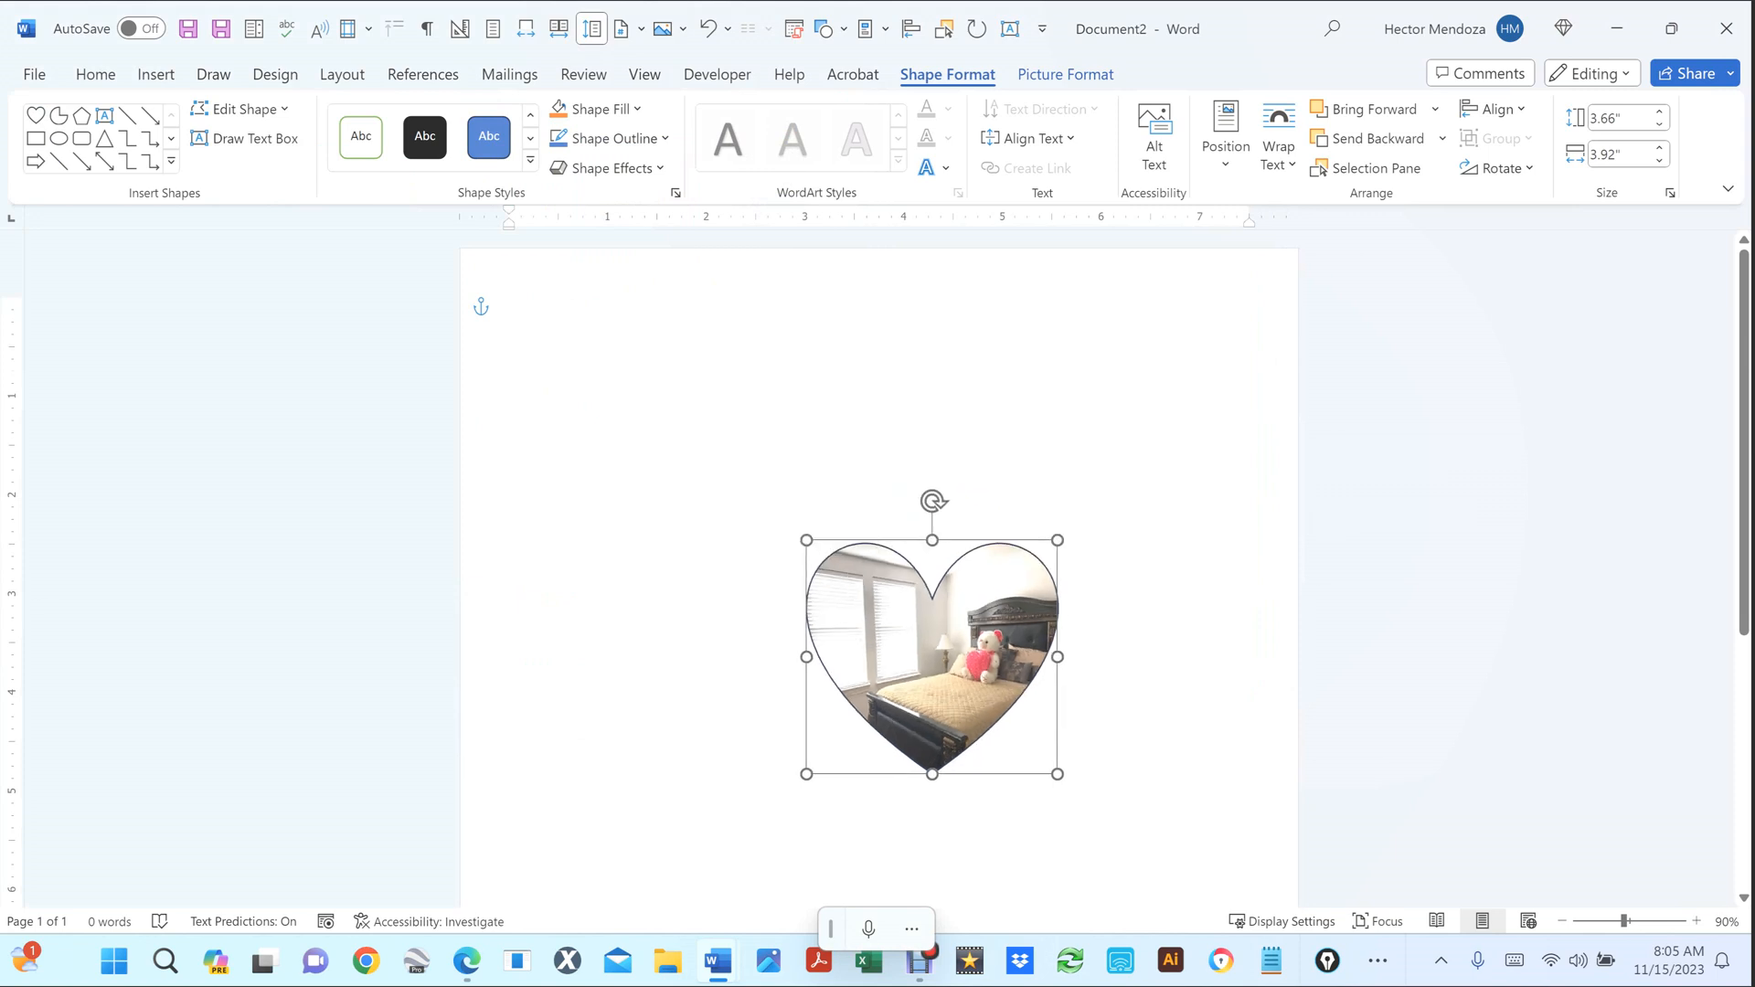
{"action": "left_click_drag", "start_coordinate": [947, 634], "coordinate": [1143, 628]}
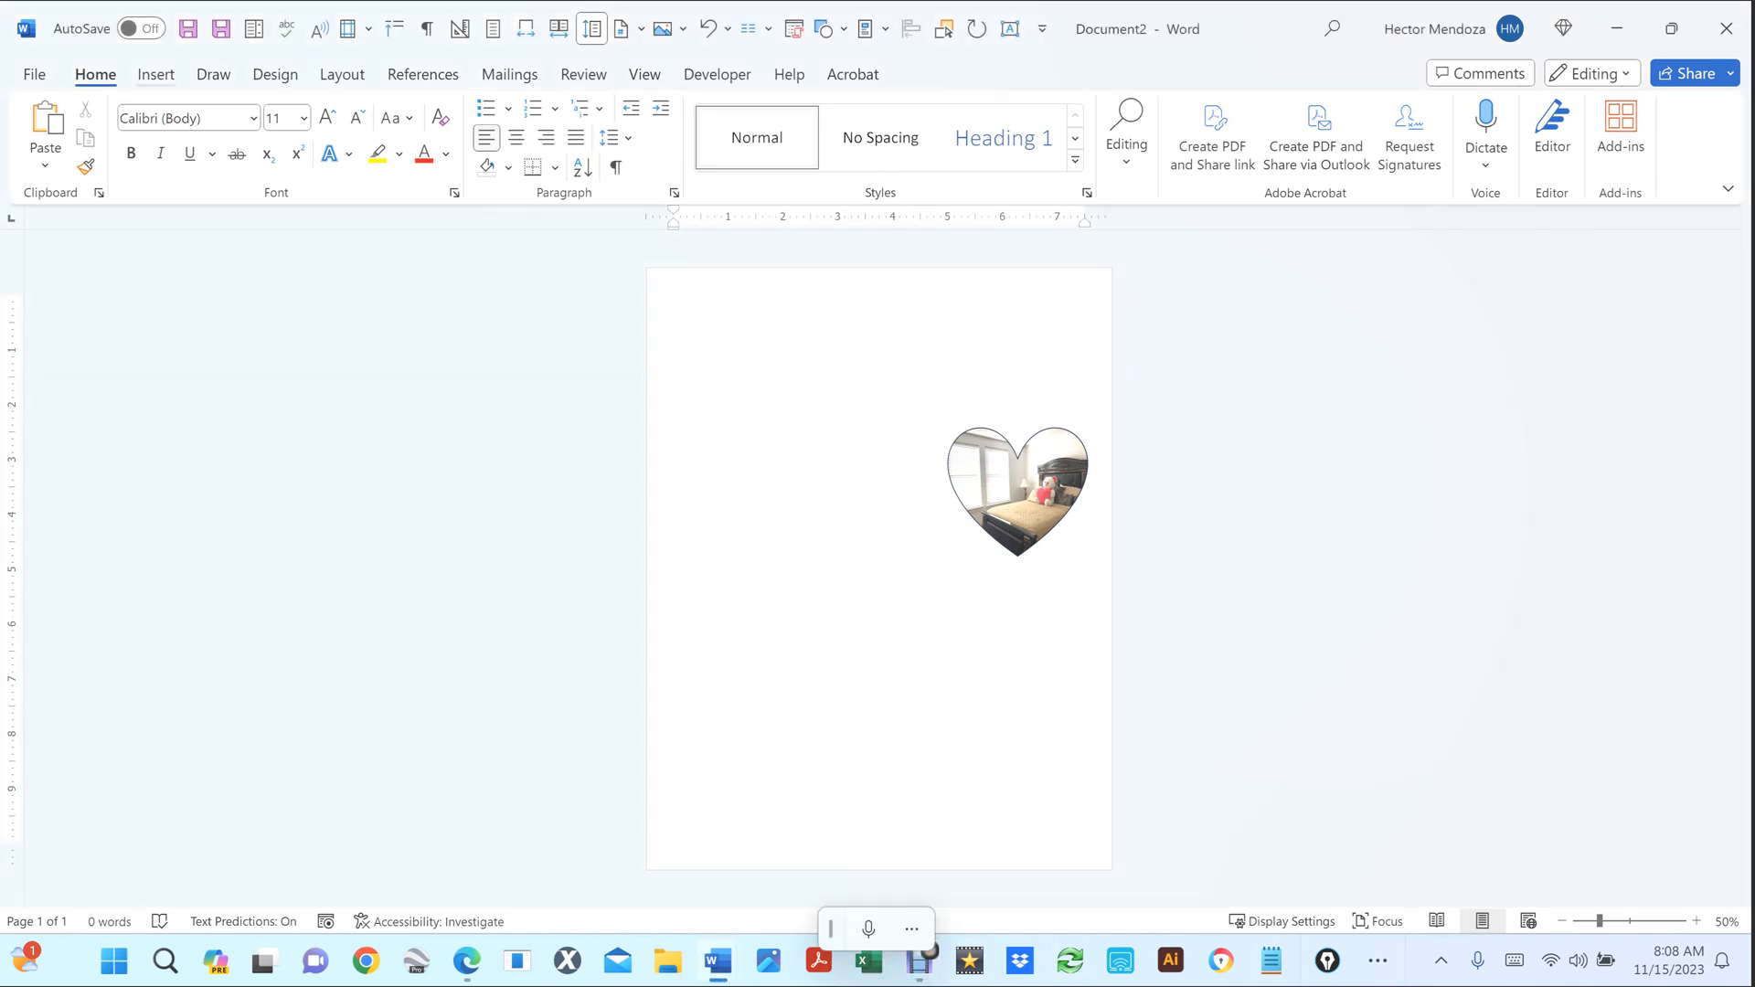
Insert the dining-room photo IMG_5127.JPG from this device.
{"action": "left_click", "coordinate": [156, 75]}
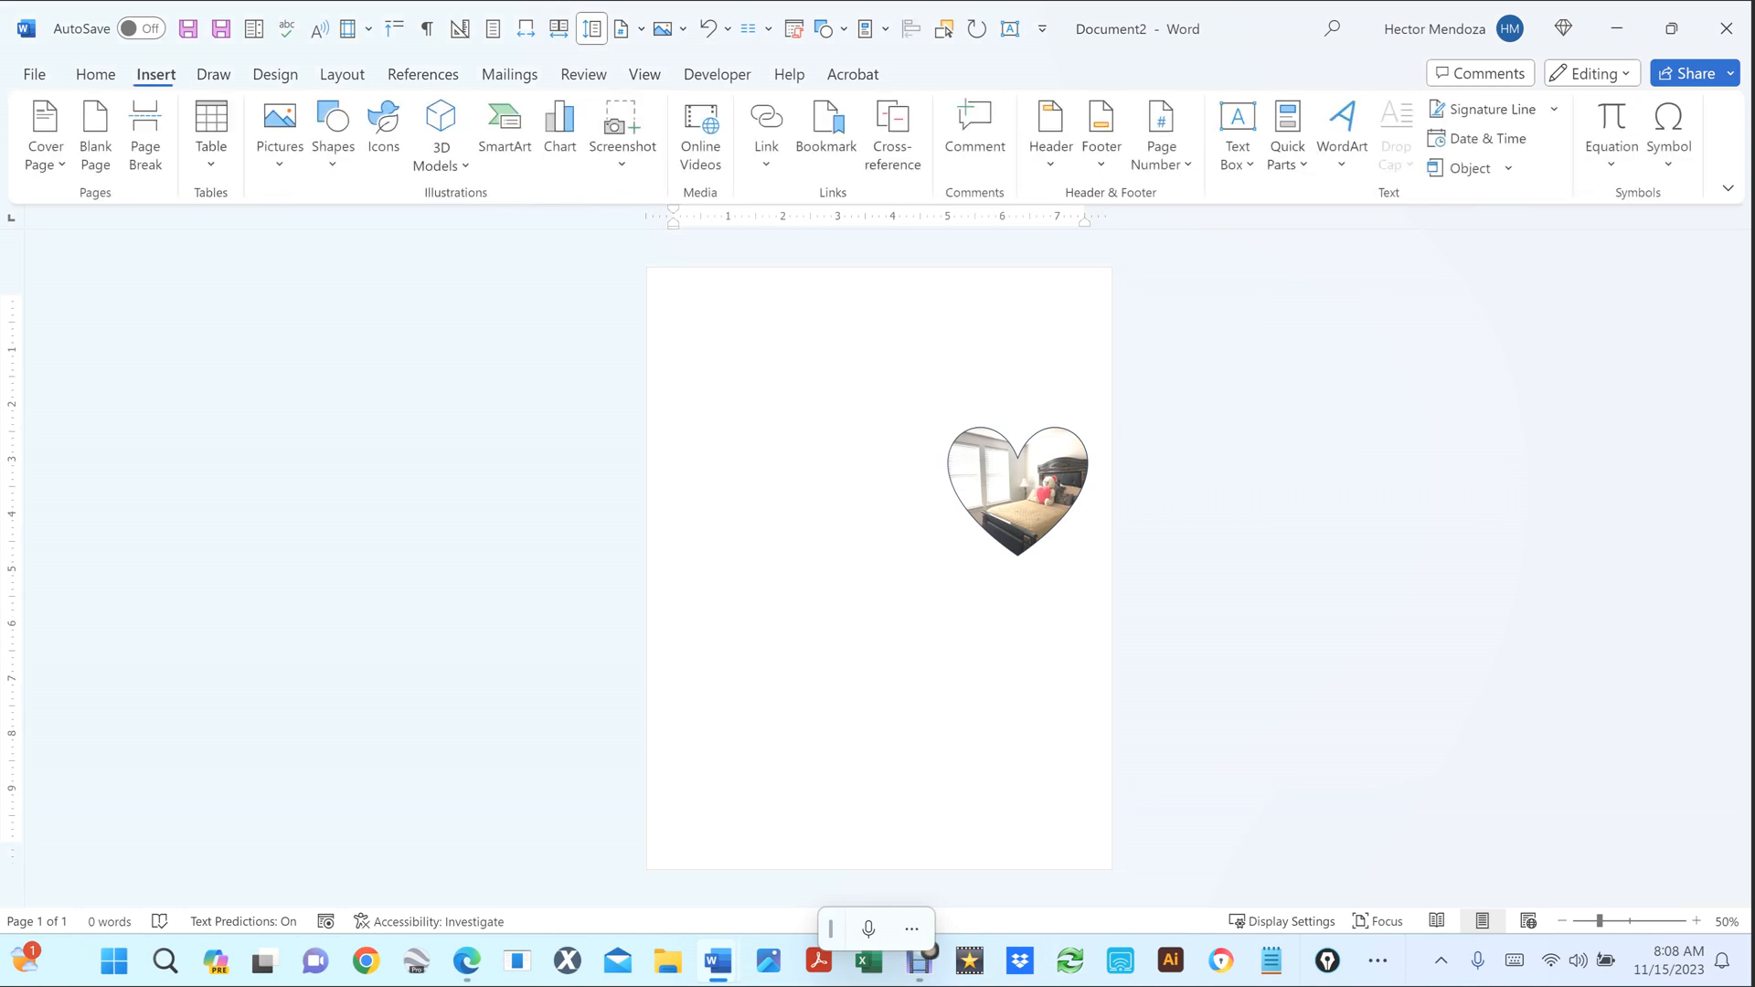
{"action": "left_click", "coordinate": [279, 137]}
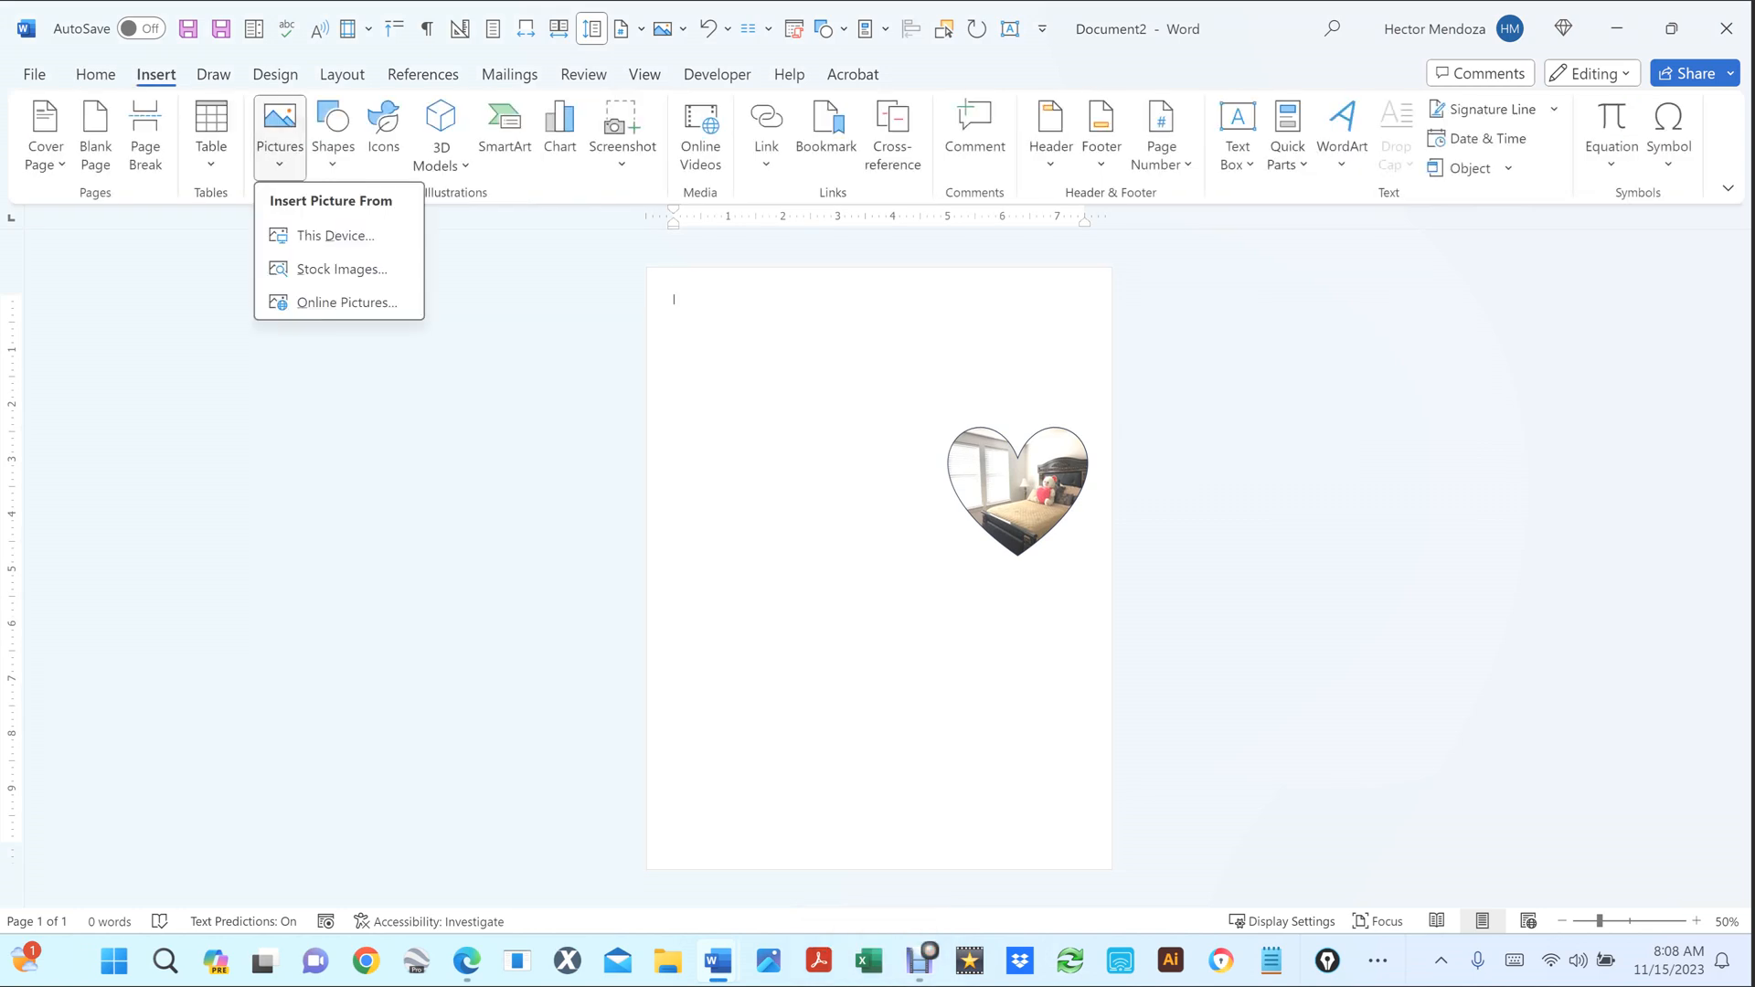
{"action": "left_click", "coordinate": [336, 236]}
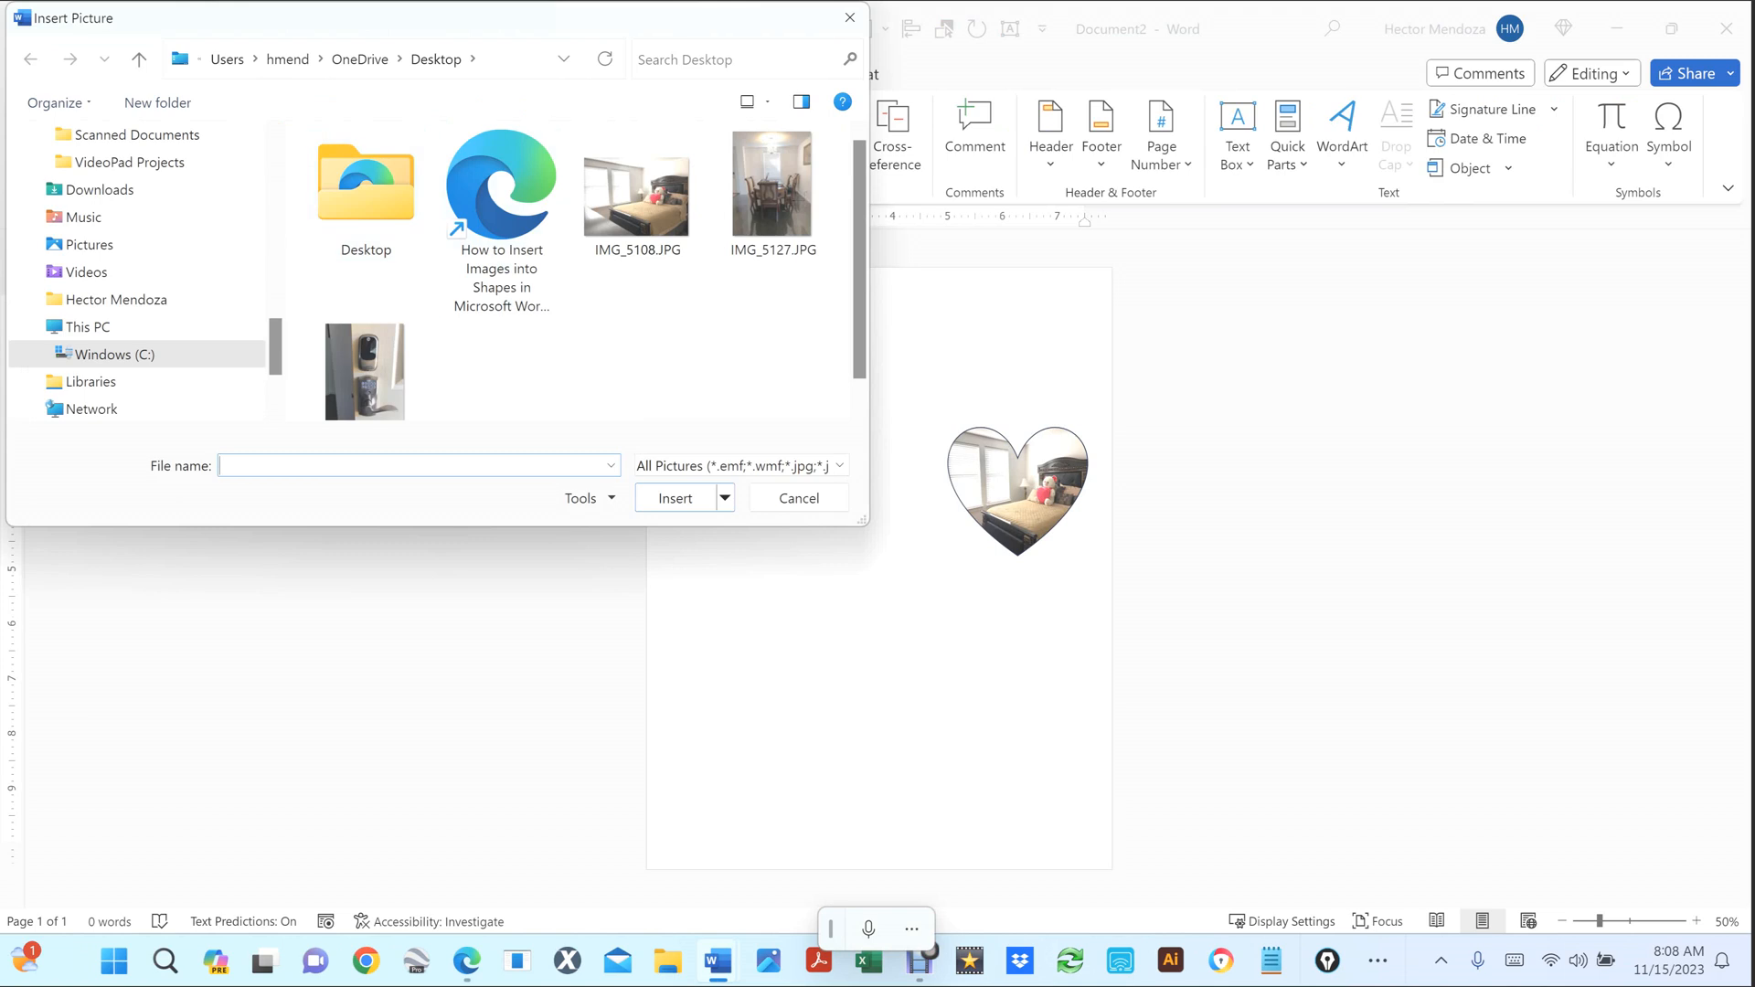
{"action": "left_click", "coordinate": [773, 194]}
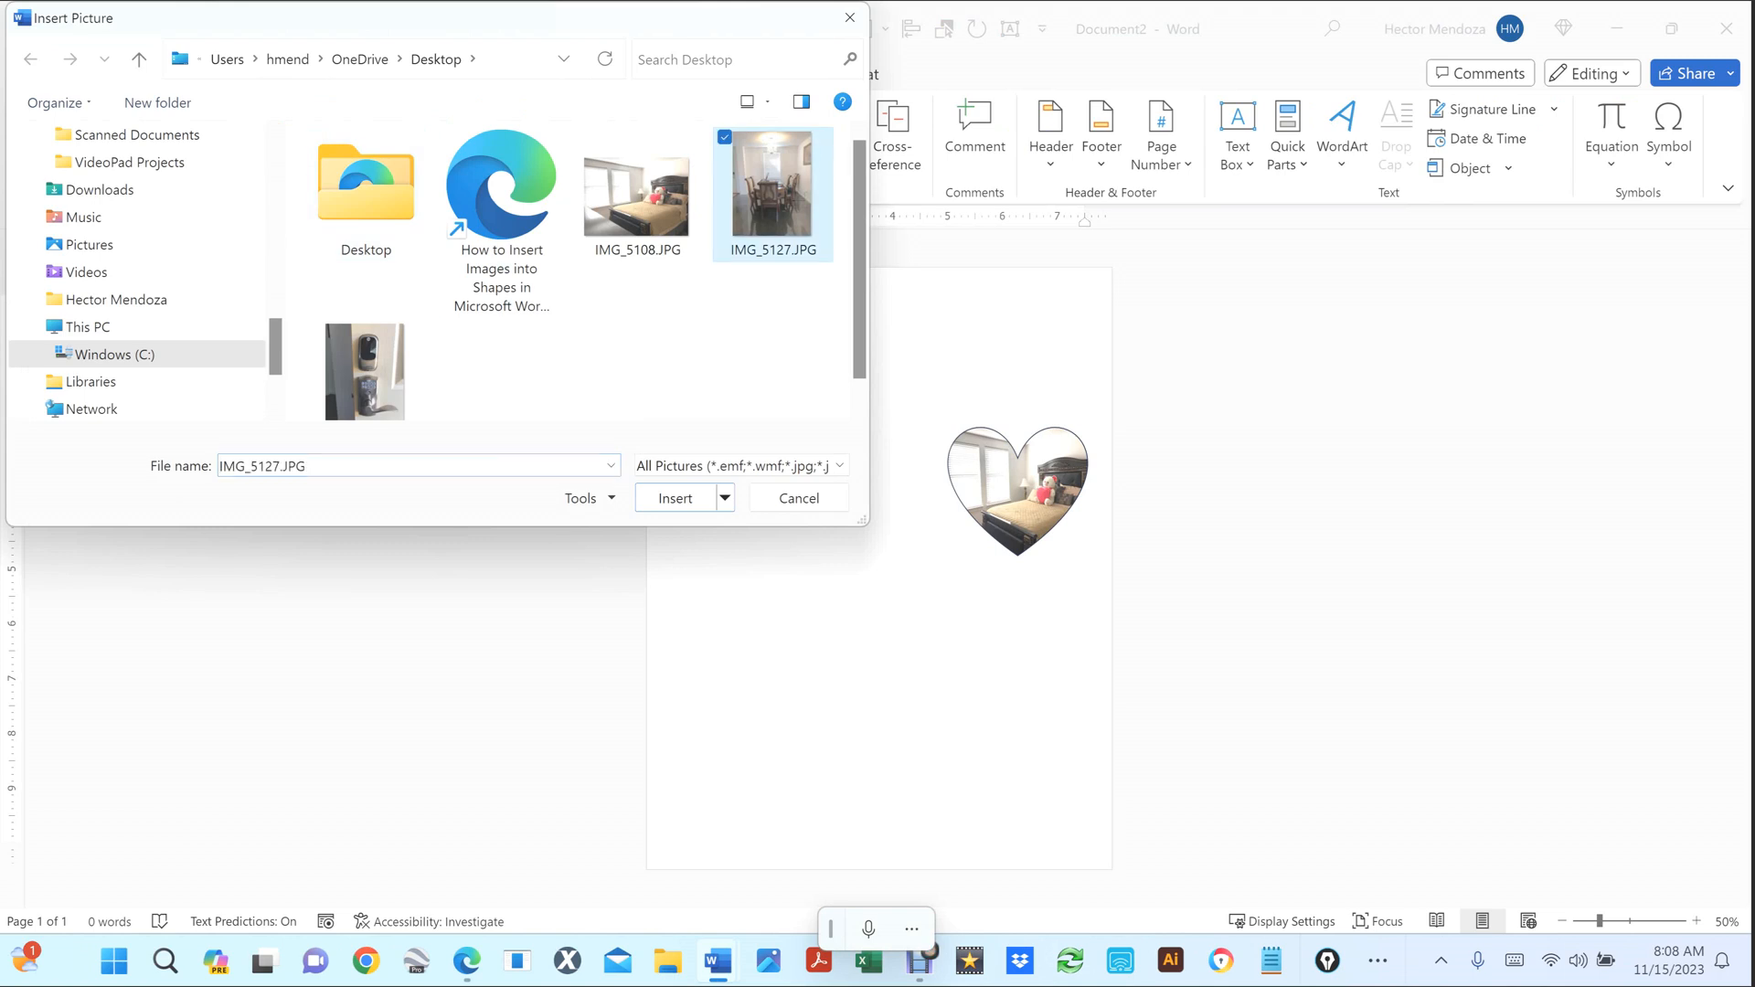
{"action": "left_click", "coordinate": [687, 498]}
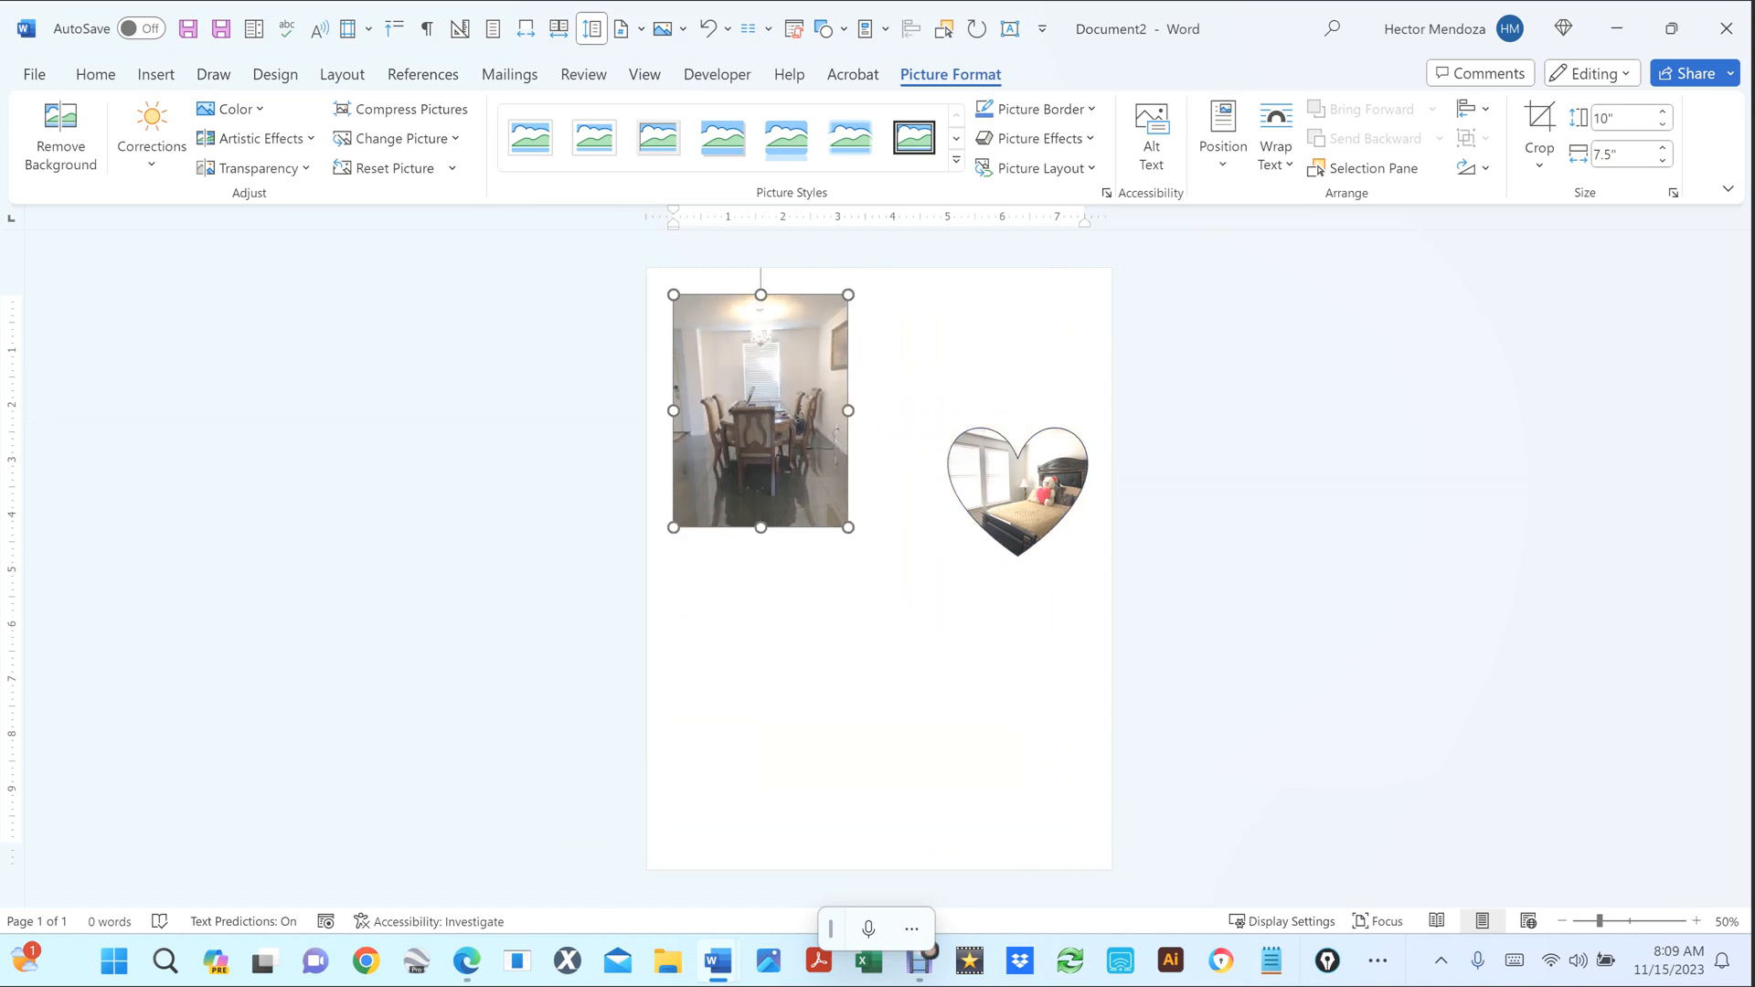
Resize the dining photo to 4.23 by 3.17 inches and move the heart up beside it.
{"action": "left_click_drag", "start_coordinate": [1085, 843], "coordinate": [841, 534]}
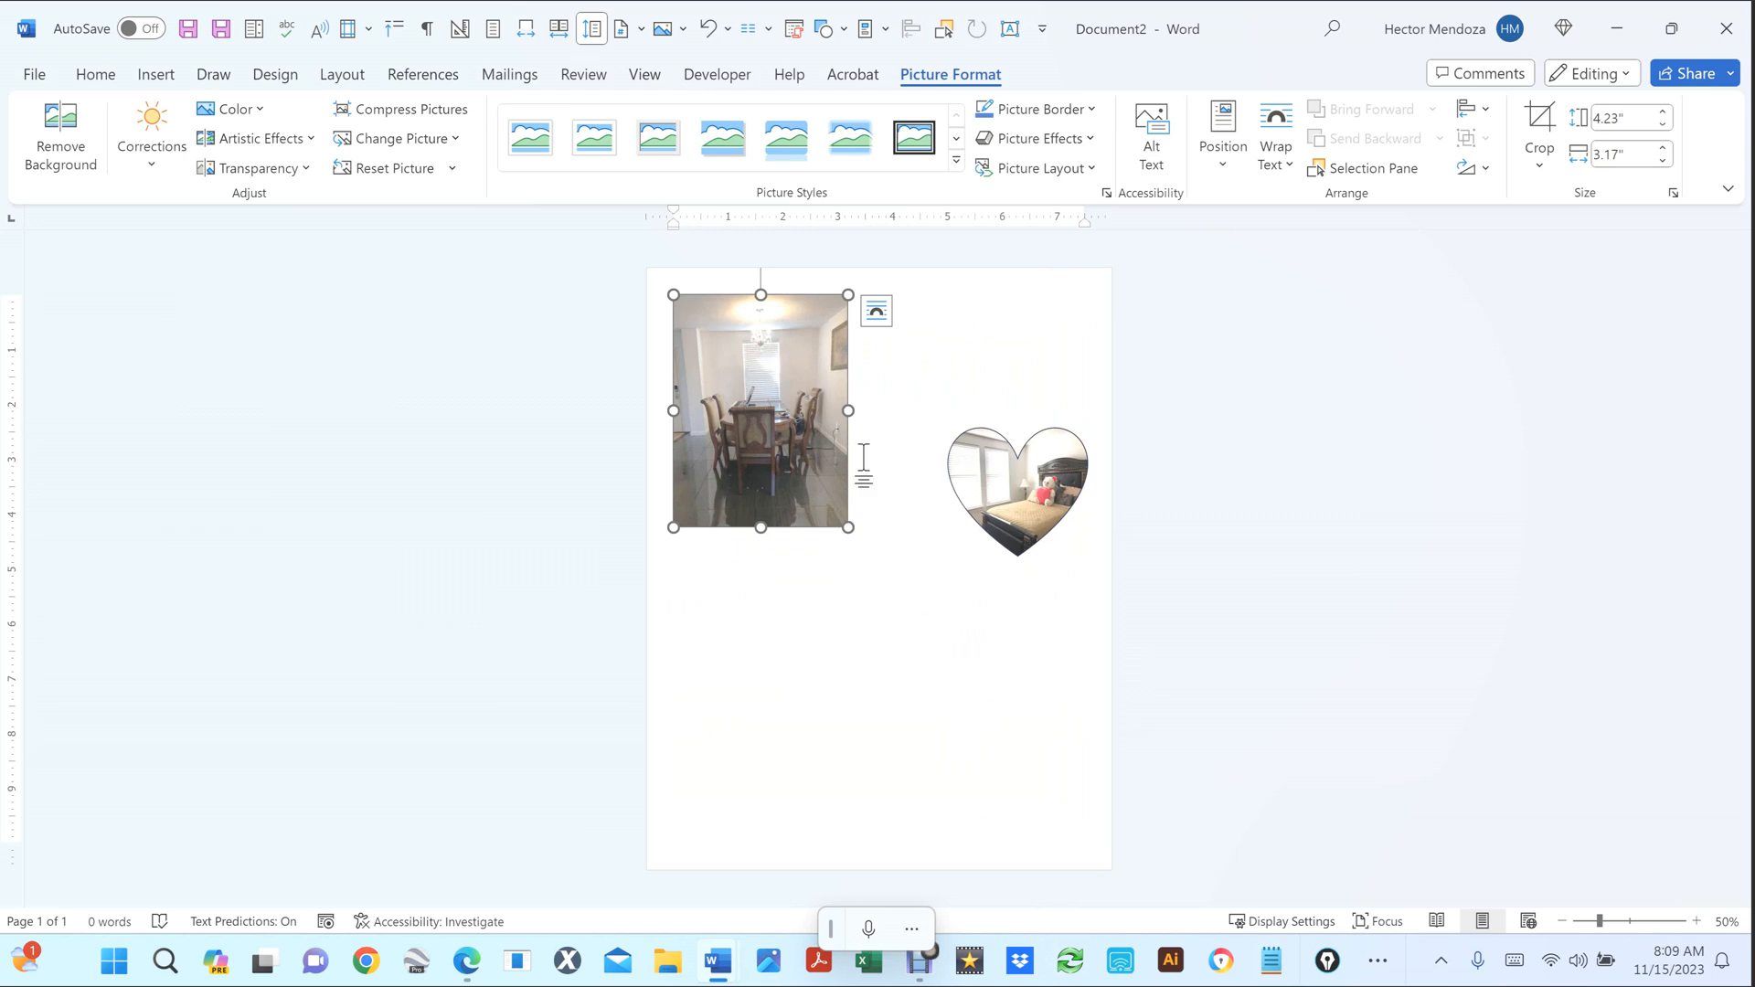
{"action": "left_click_drag", "start_coordinate": [849, 411], "coordinate": [1045, 410]}
{"action": "key", "text": "ctrl+z"}
{"action": "left_click_drag", "start_coordinate": [760, 527], "coordinate": [761, 717]}
{"action": "key", "text": "ctrl+z"}
{"action": "left_click_drag", "start_coordinate": [765, 408], "coordinate": [777, 437]}
{"action": "left_click_drag", "start_coordinate": [1022, 499], "coordinate": [986, 443]}
Adjust the dining photo's position, undoing an accidental line break, and reselect it.
{"action": "left_click_drag", "start_coordinate": [750, 421], "coordinate": [747, 428]}
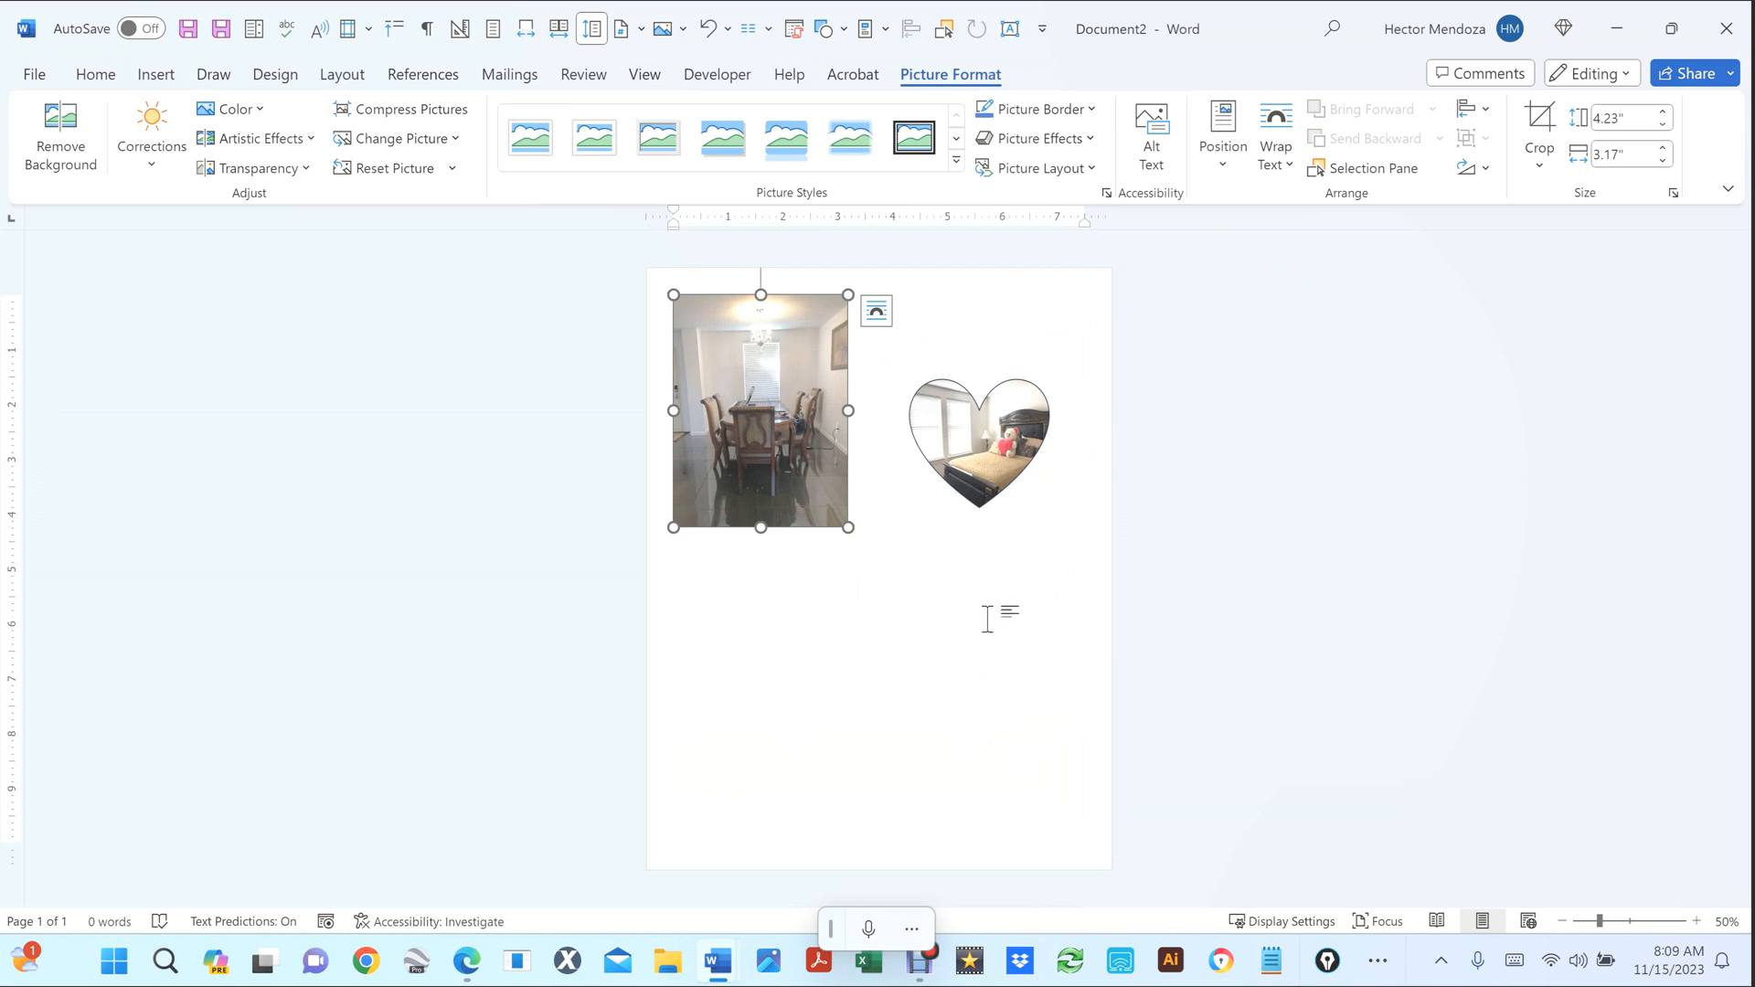
{"action": "left_click", "coordinate": [877, 531]}
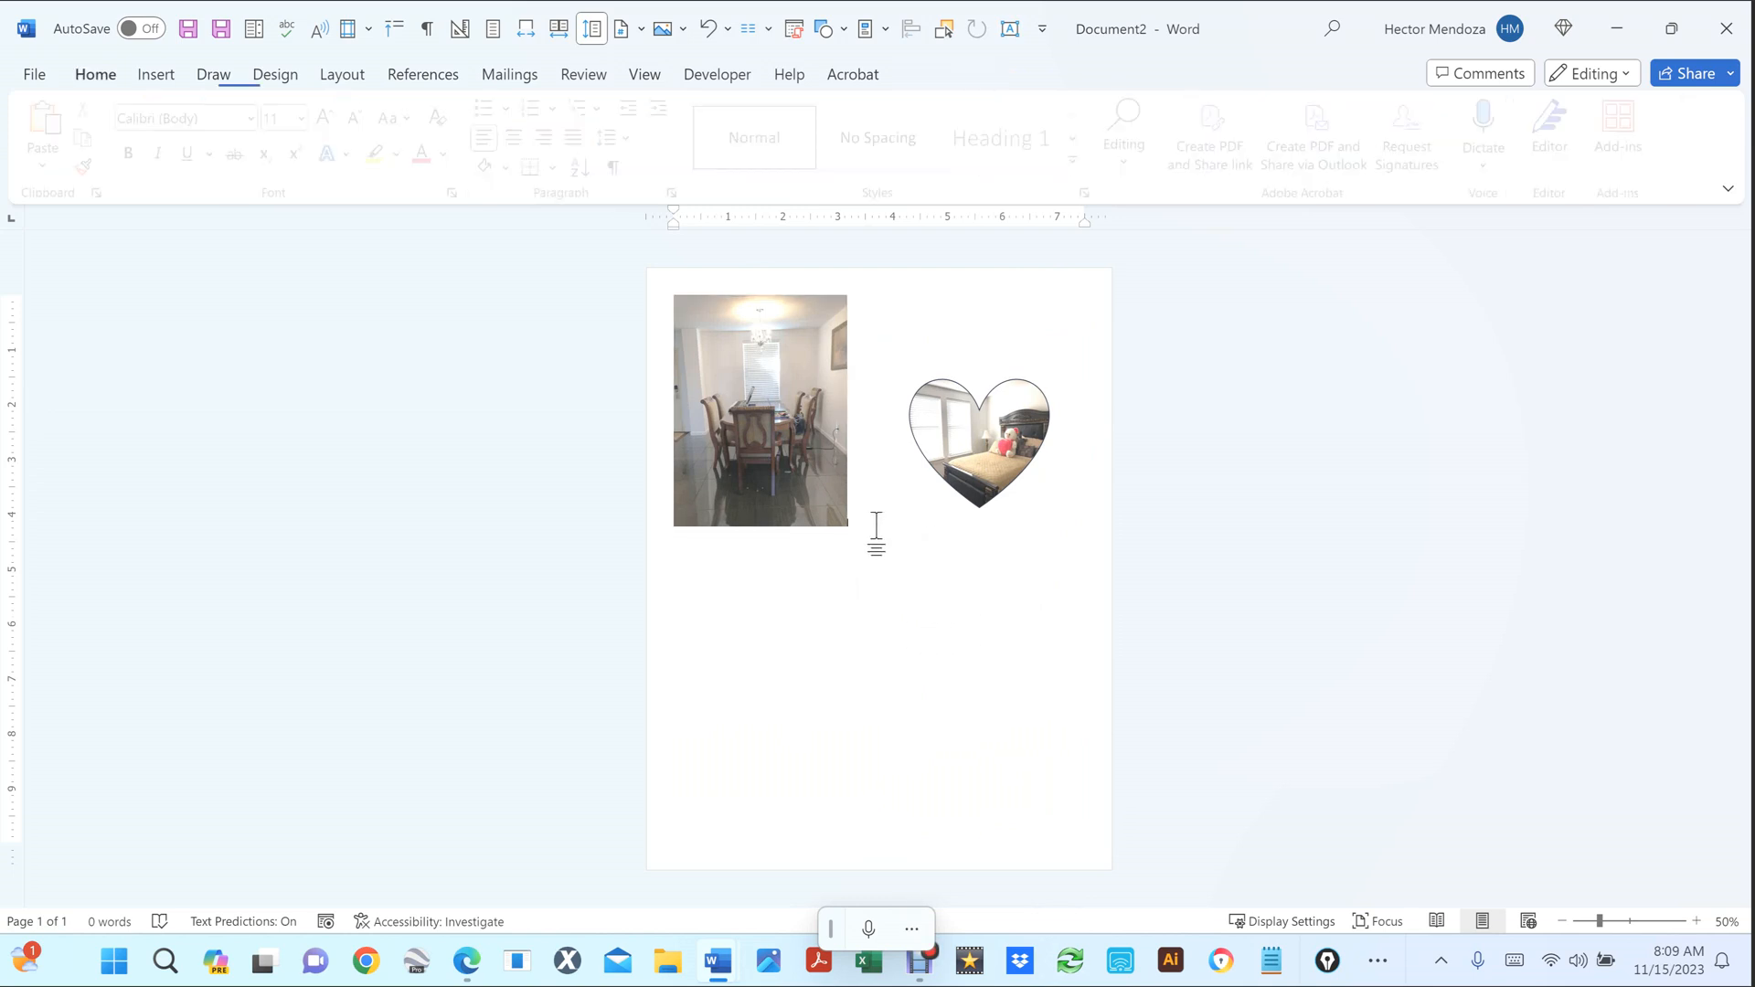
{"action": "key", "text": "Return"}
{"action": "key", "text": "Return"}
{"action": "key", "text": "Return"}
{"action": "key", "text": "Return"}
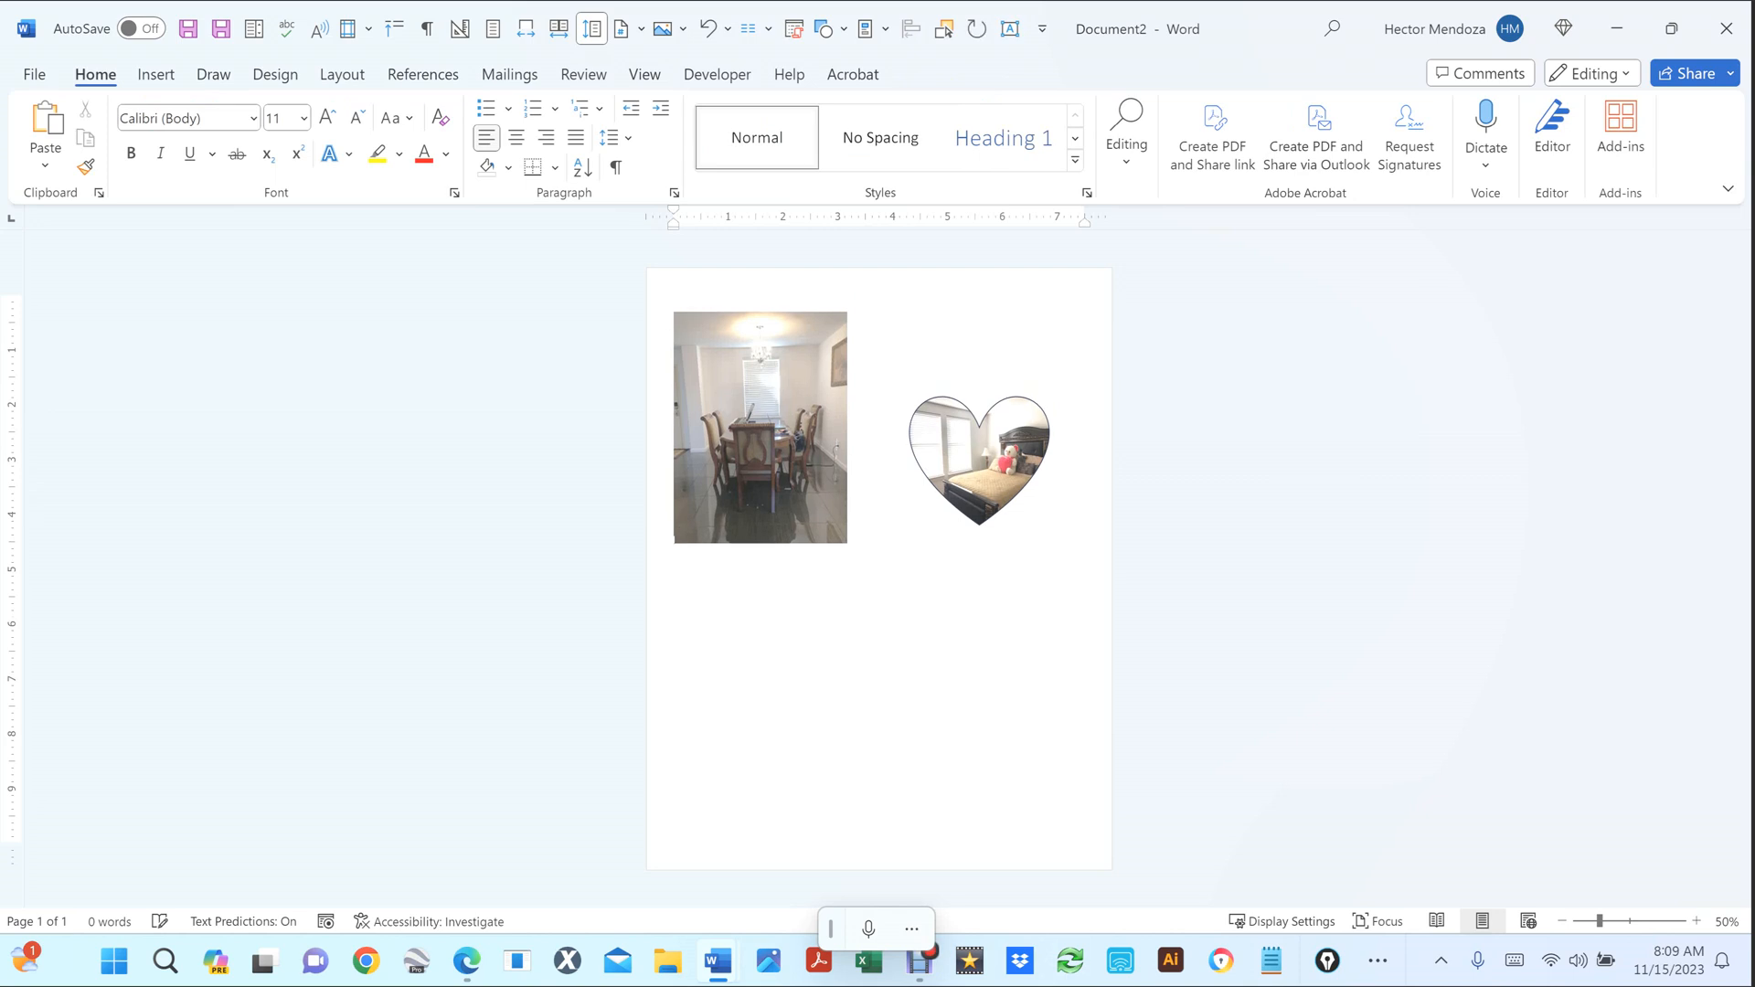
{"action": "key", "text": "ctrl+z"}
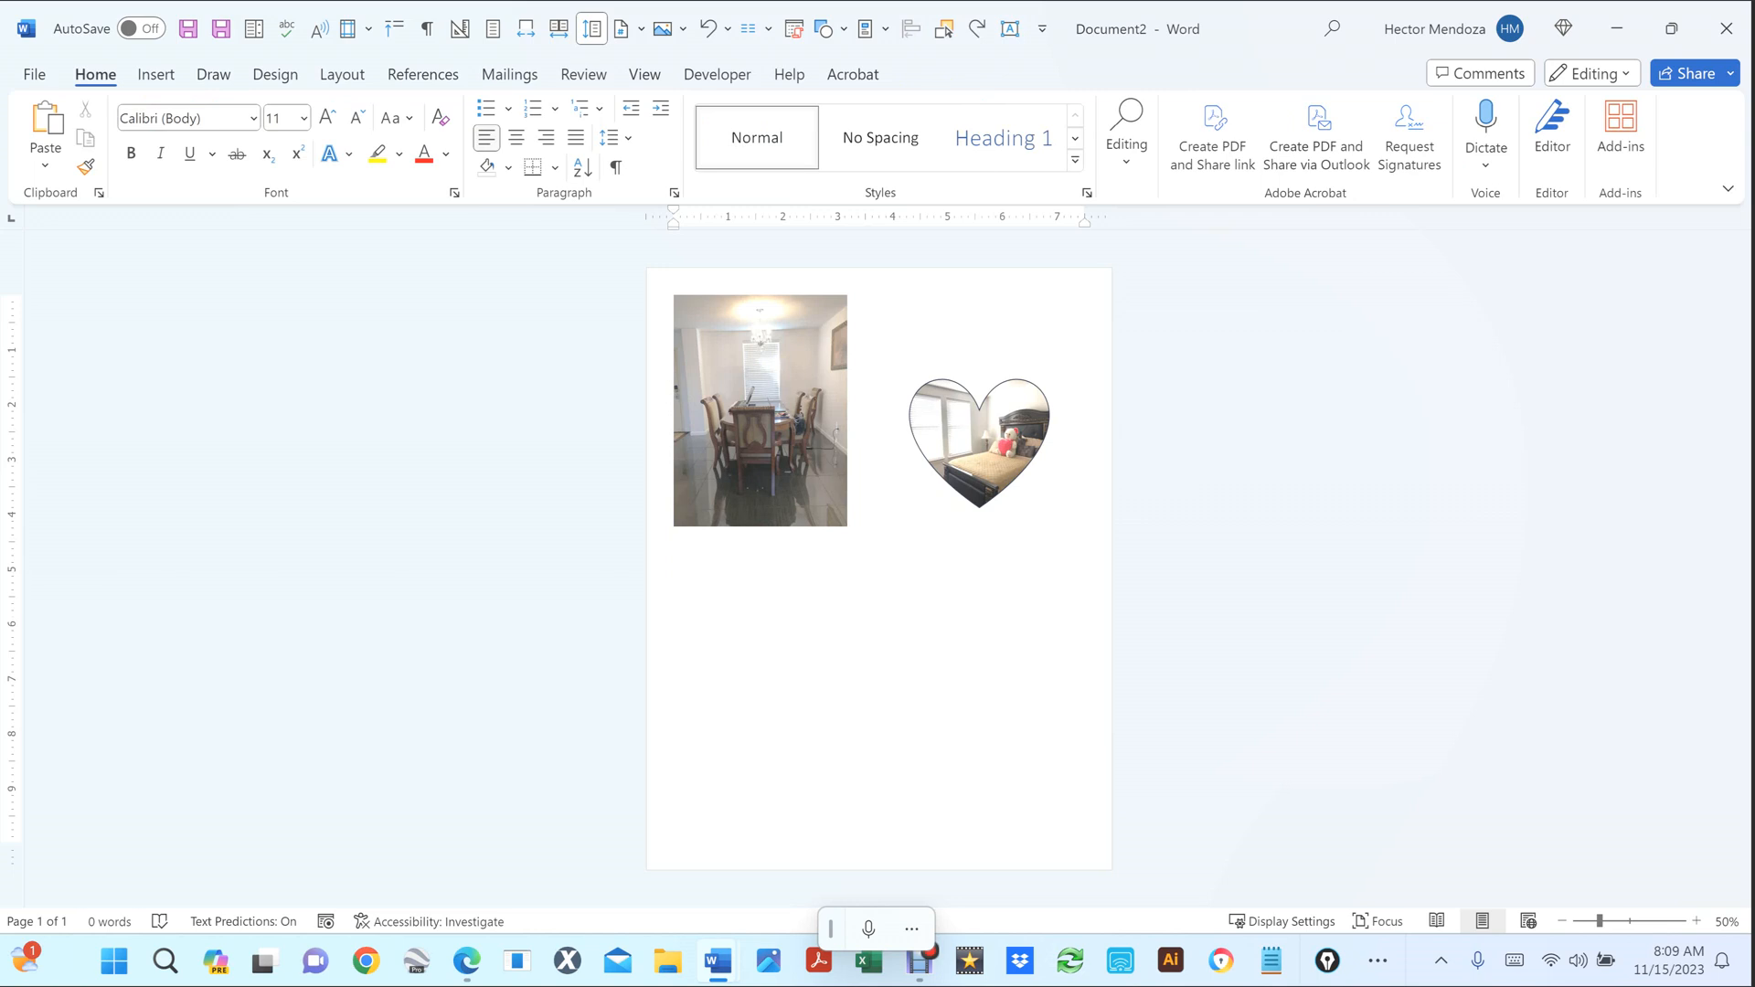
{"action": "right_click", "coordinate": [775, 391]}
{"action": "left_click", "coordinate": [751, 442]}
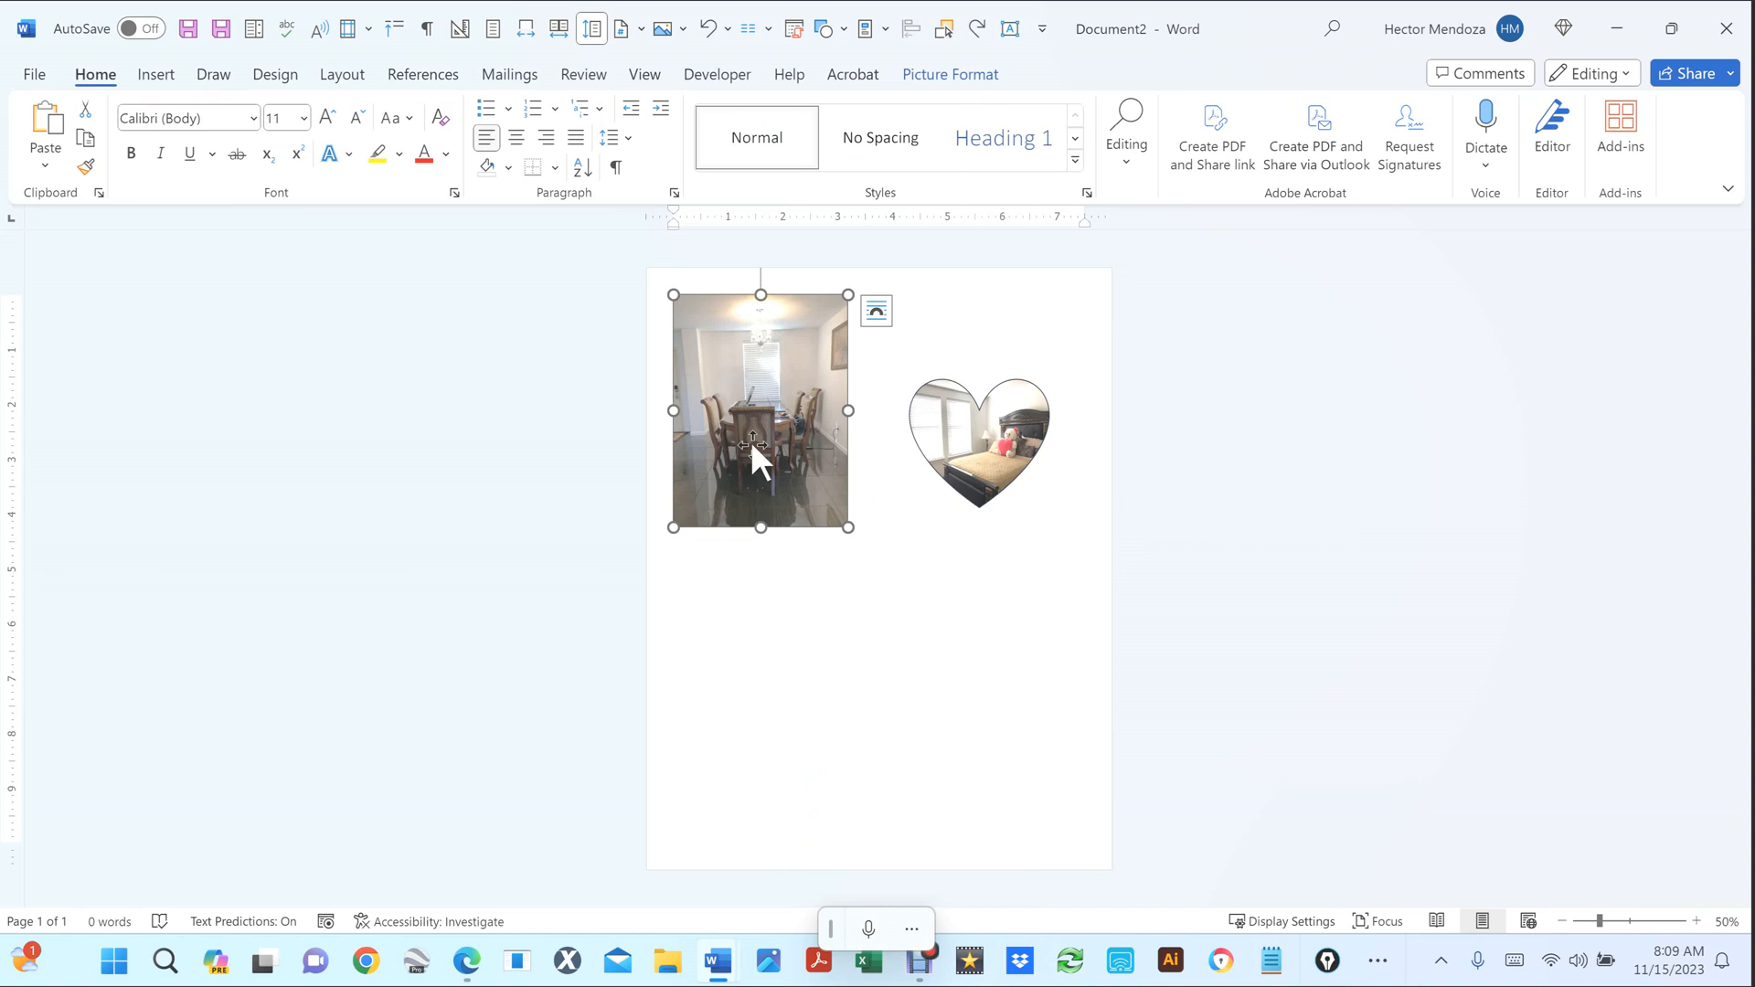
{"action": "right_click", "coordinate": [749, 441]}
{"action": "left_click", "coordinate": [711, 437]}
Set the dining photo to In Front of Text and place it just left of the heart.
{"action": "left_click", "coordinate": [876, 311]}
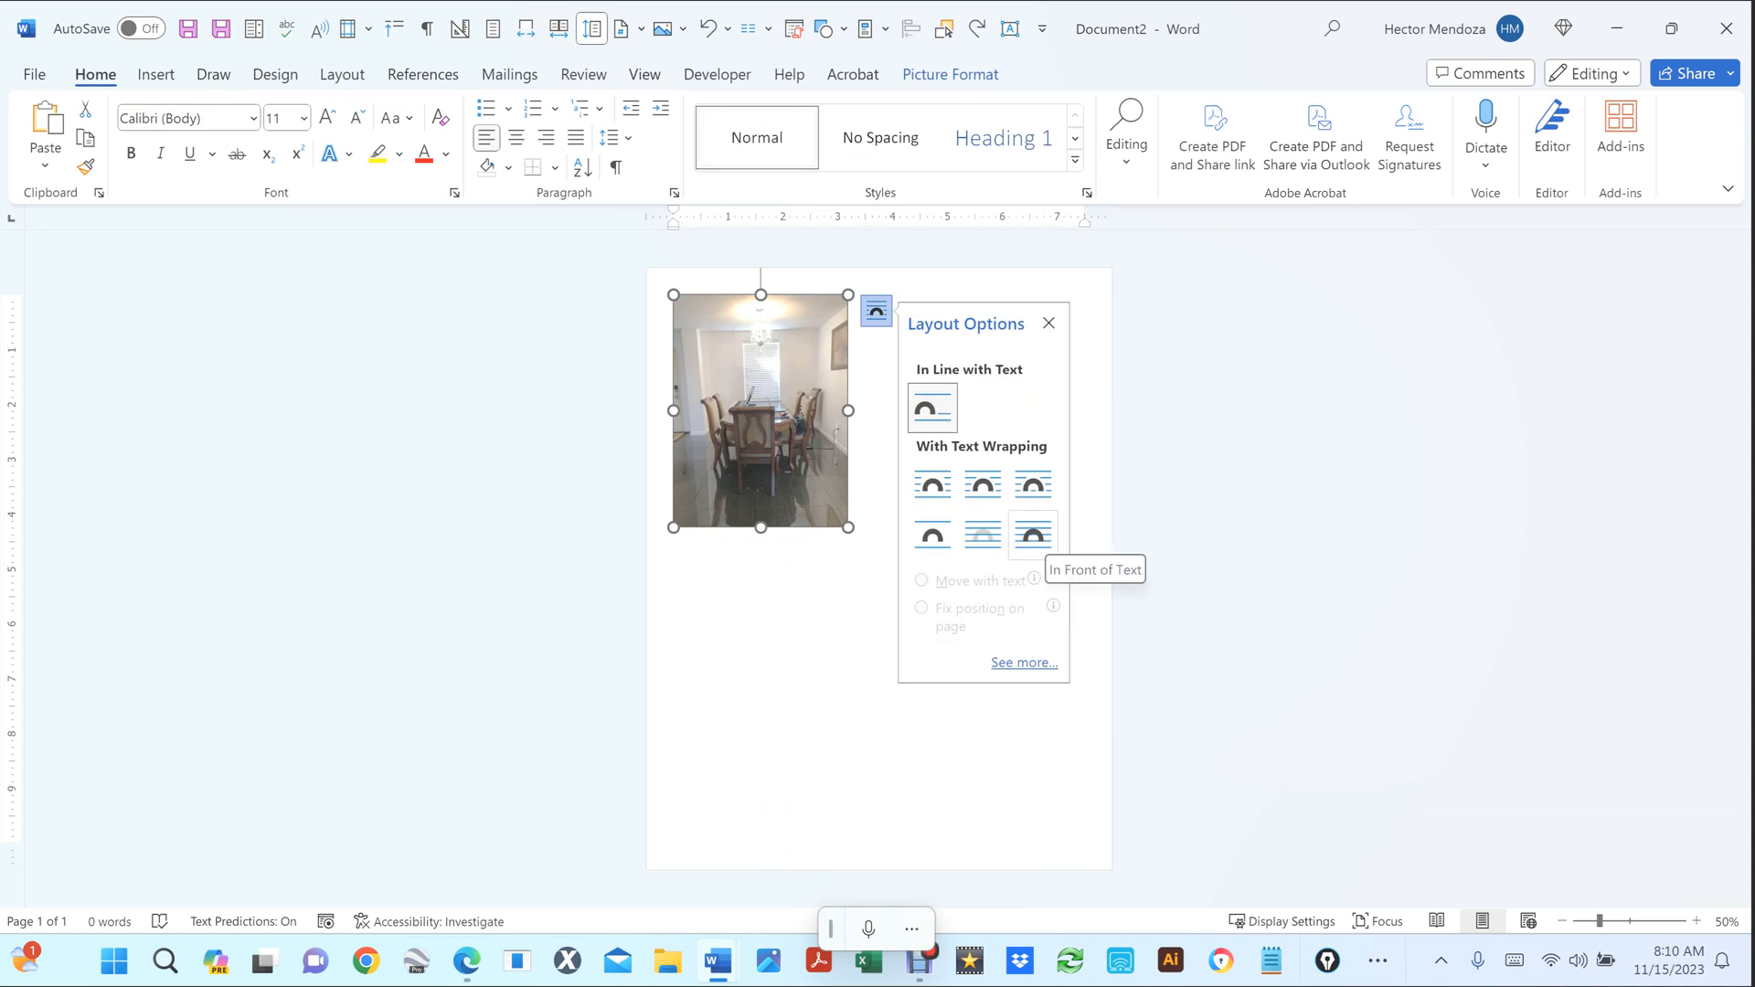
{"action": "left_click", "coordinate": [1033, 535]}
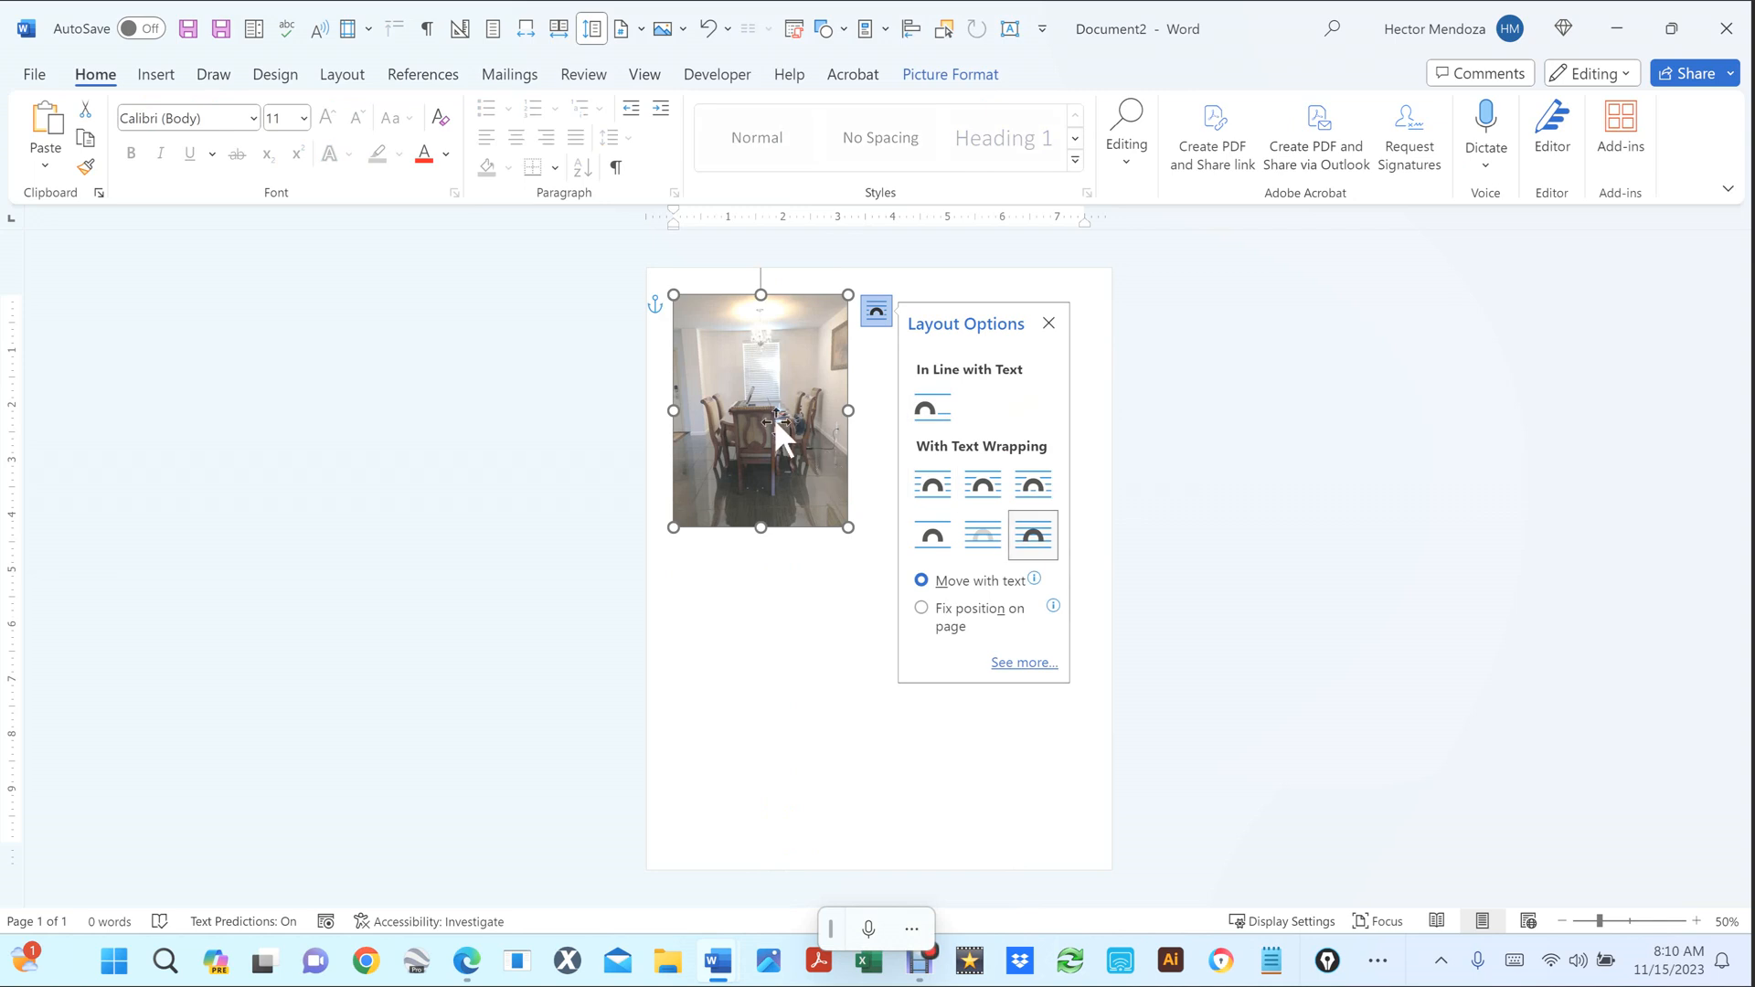
{"action": "left_click_drag", "start_coordinate": [772, 418], "coordinate": [786, 475]}
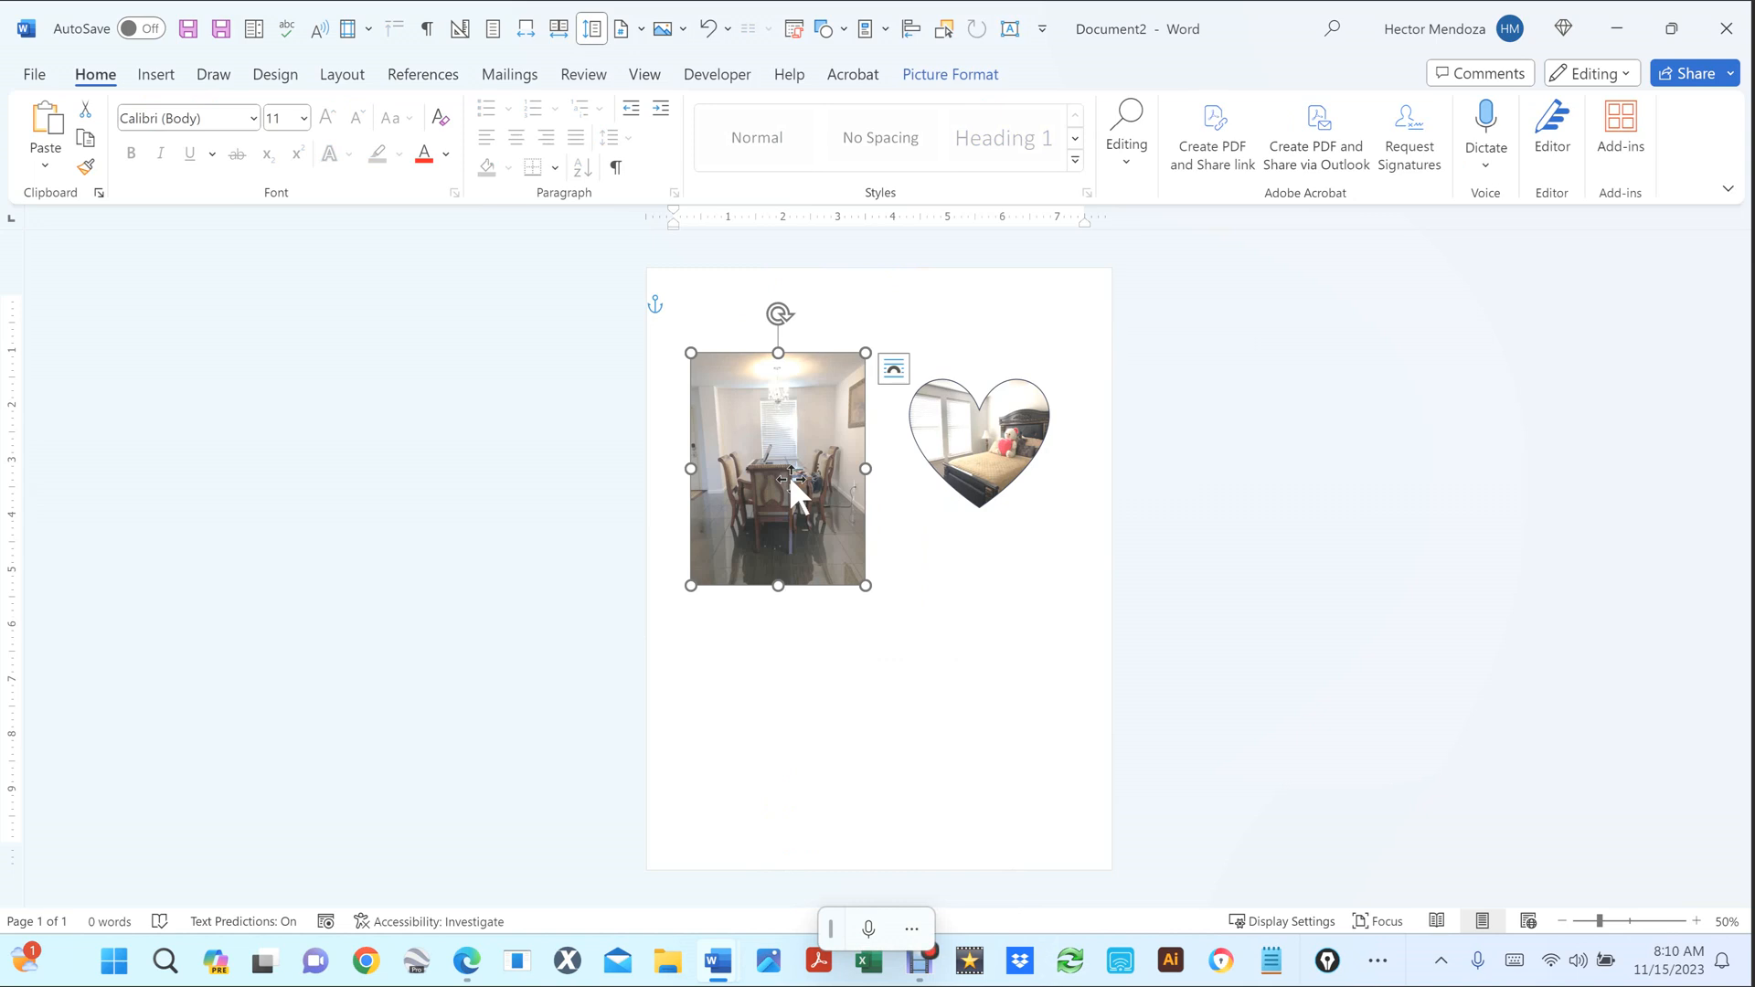
{"action": "left_click_drag", "start_coordinate": [779, 458], "coordinate": [791, 474]}
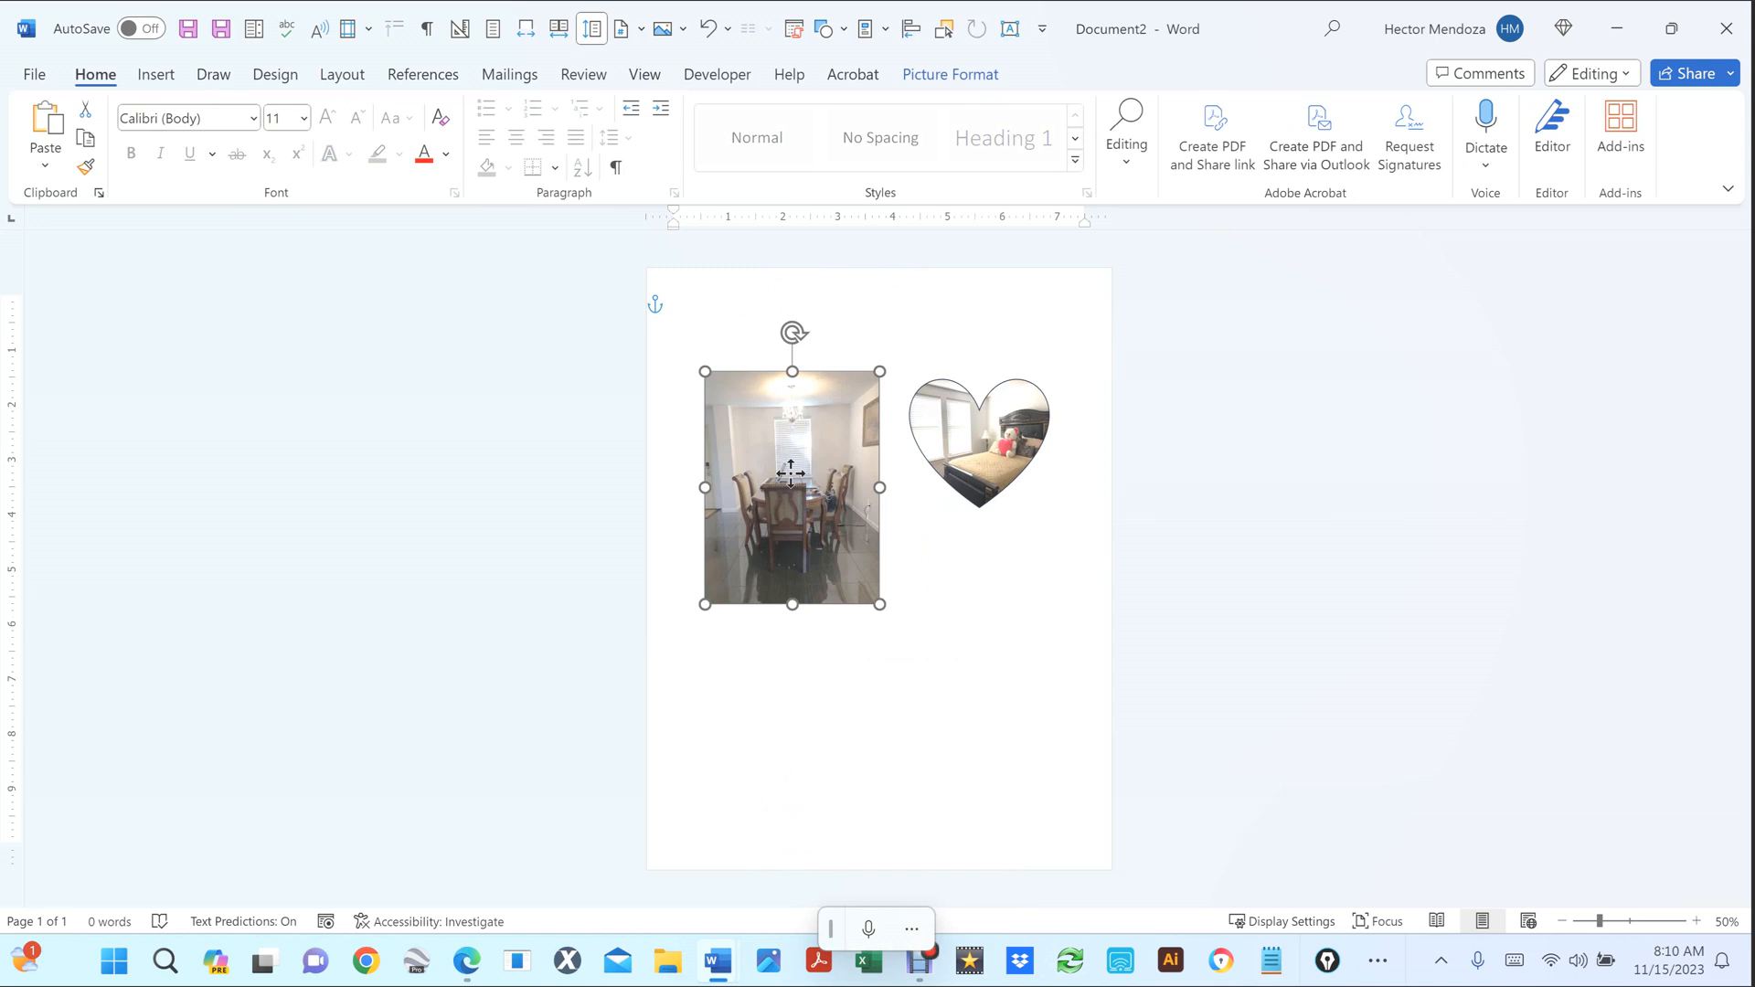
{"action": "left_click", "coordinate": [943, 704]}
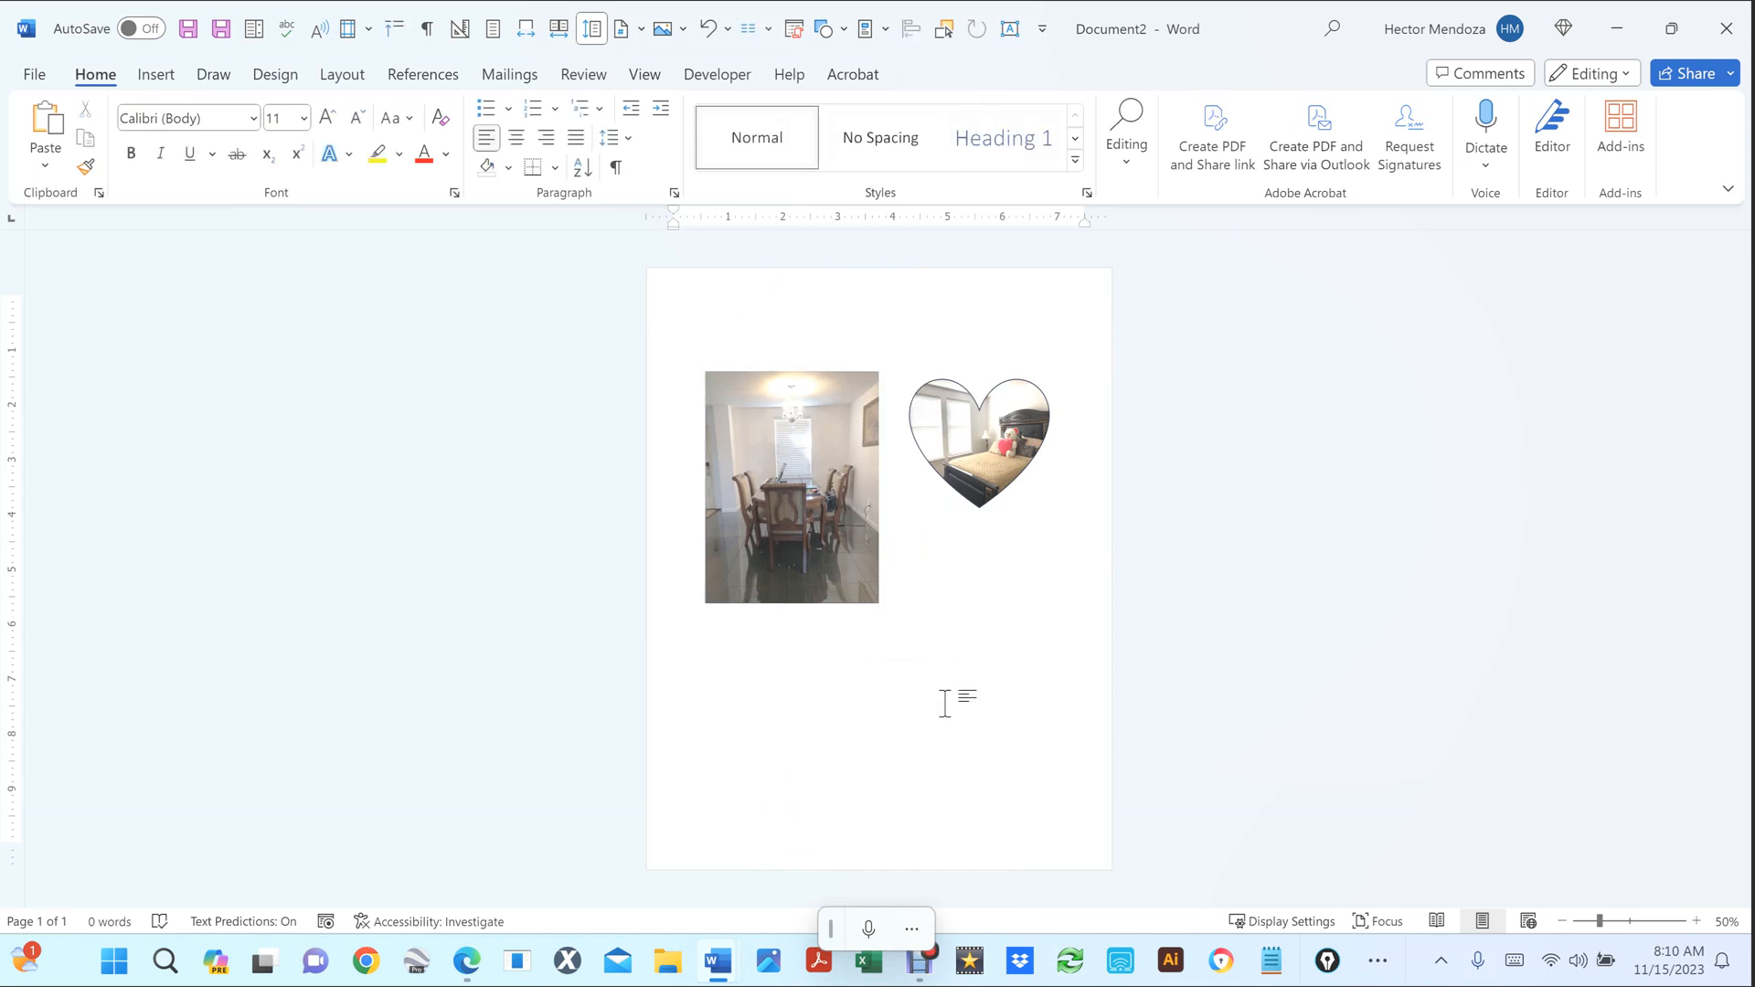
{"action": "left_click", "coordinate": [817, 496]}
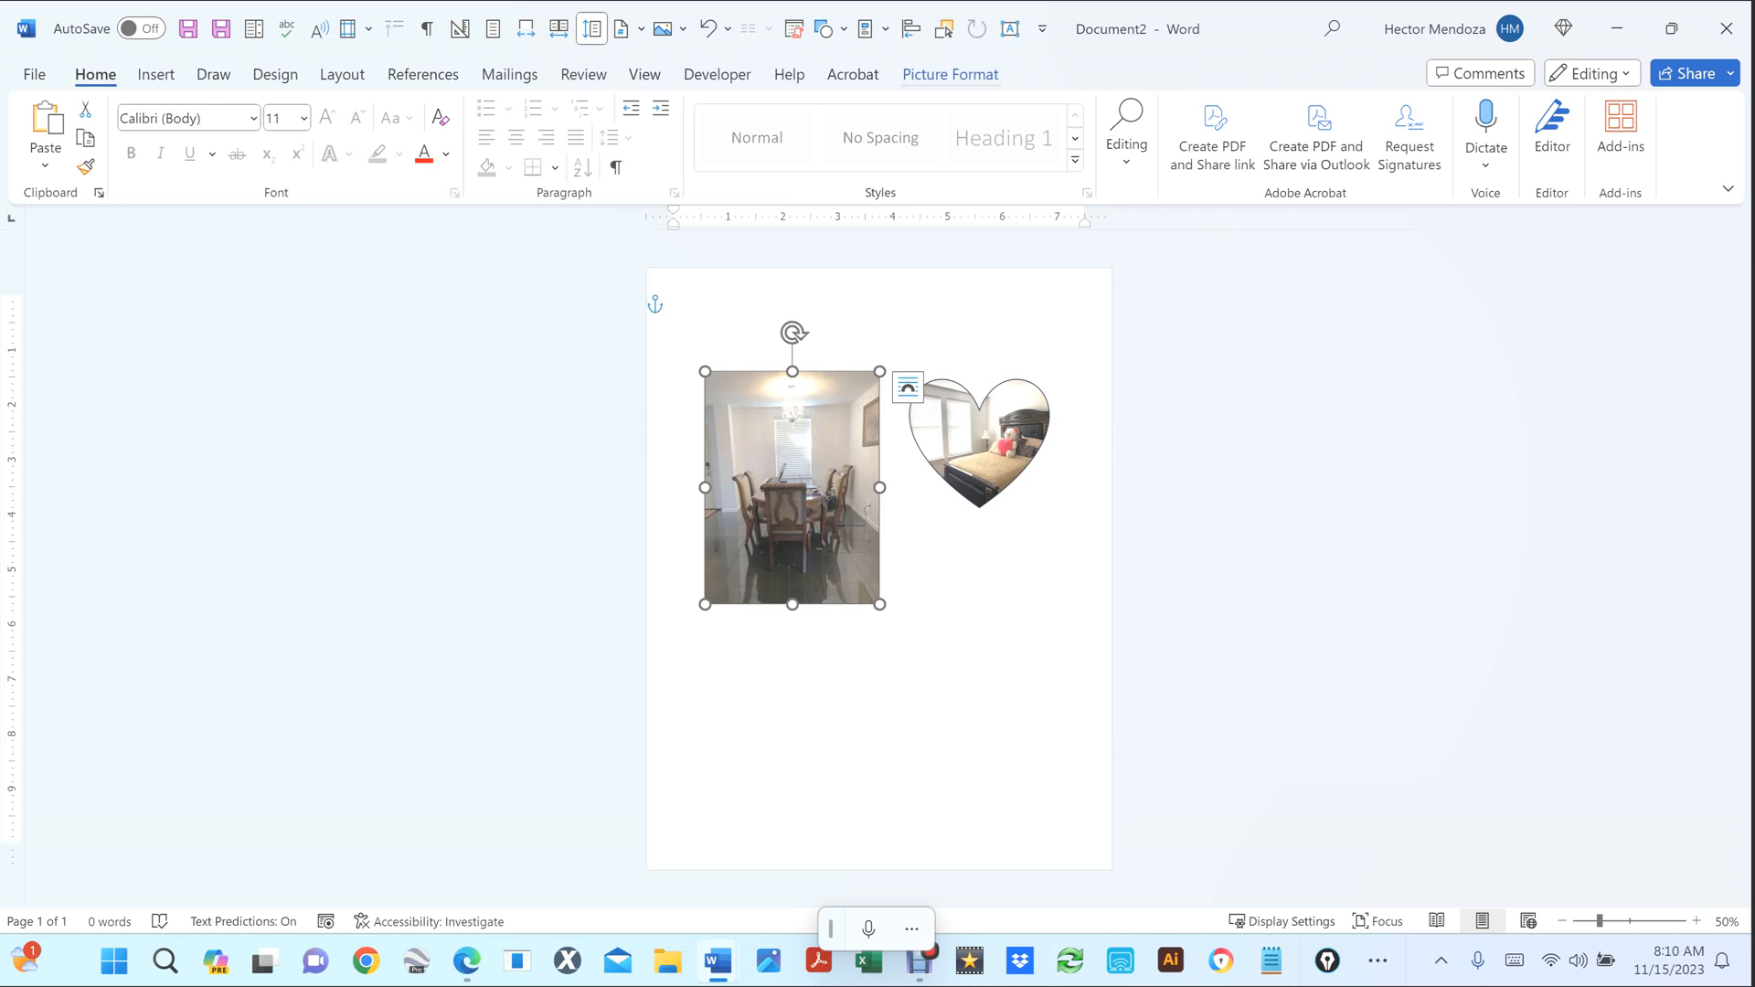
{"action": "left_click", "coordinate": [950, 75]}
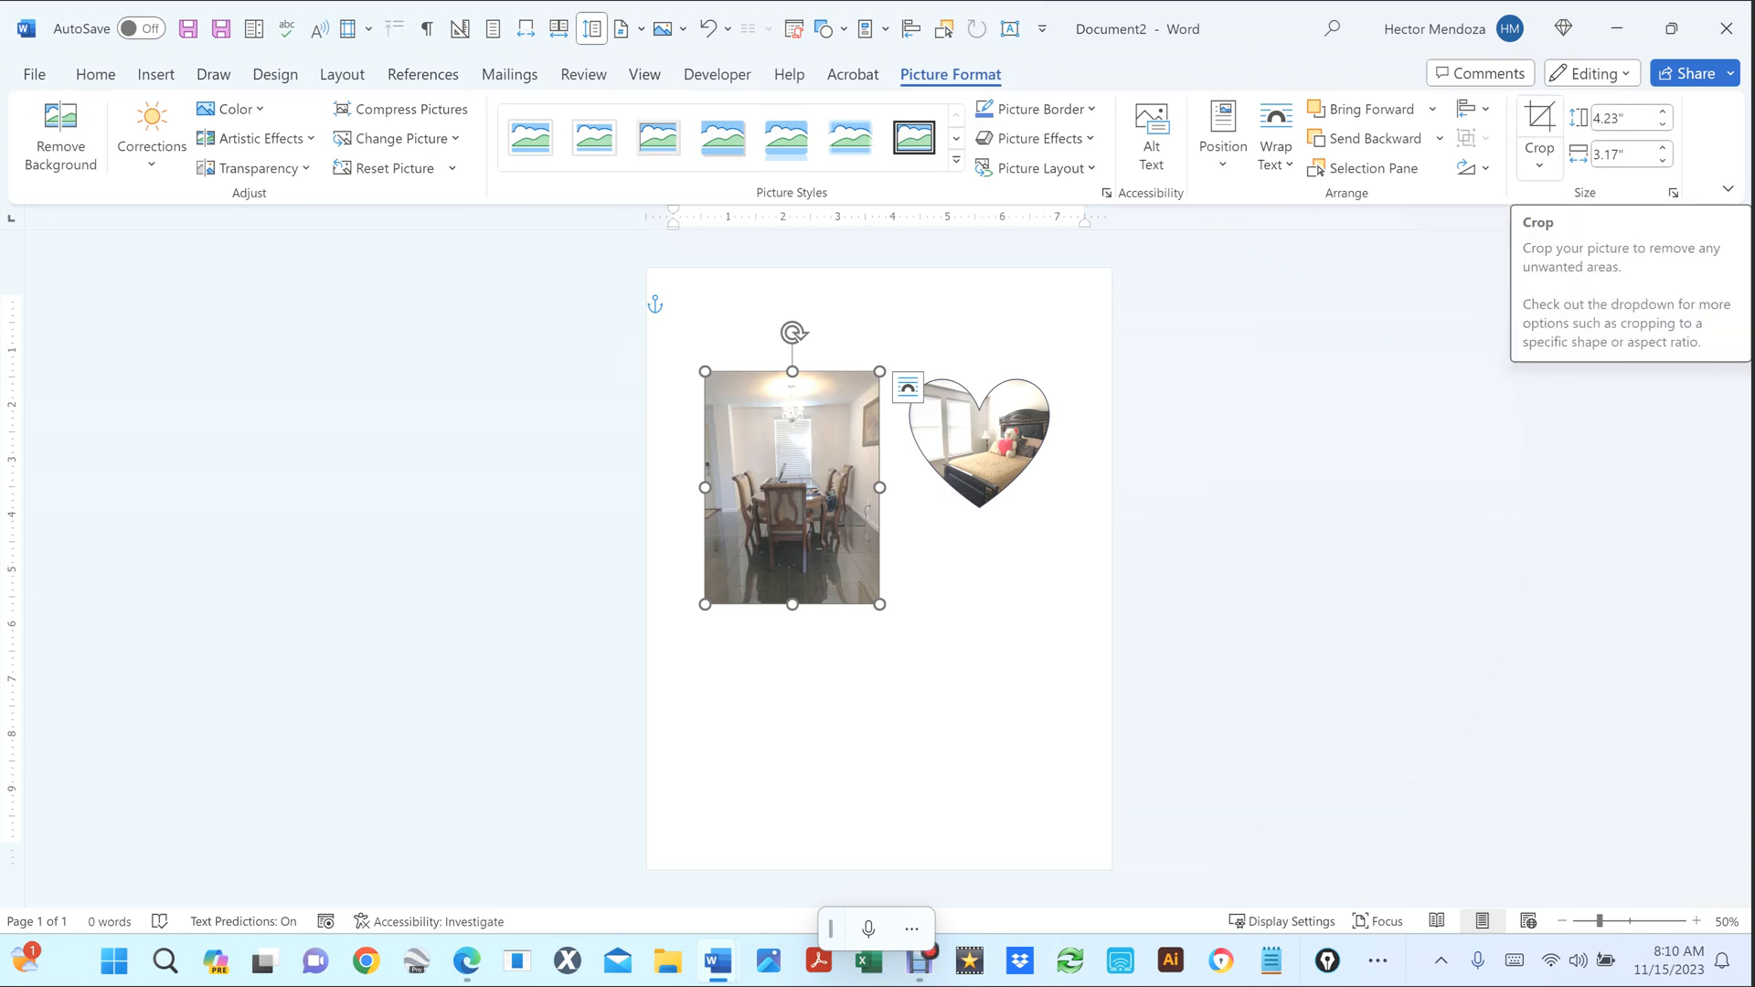
Crop the dining-room photo to the Cylinder (can) shape, then deselect it.
{"action": "left_click", "coordinate": [1539, 160]}
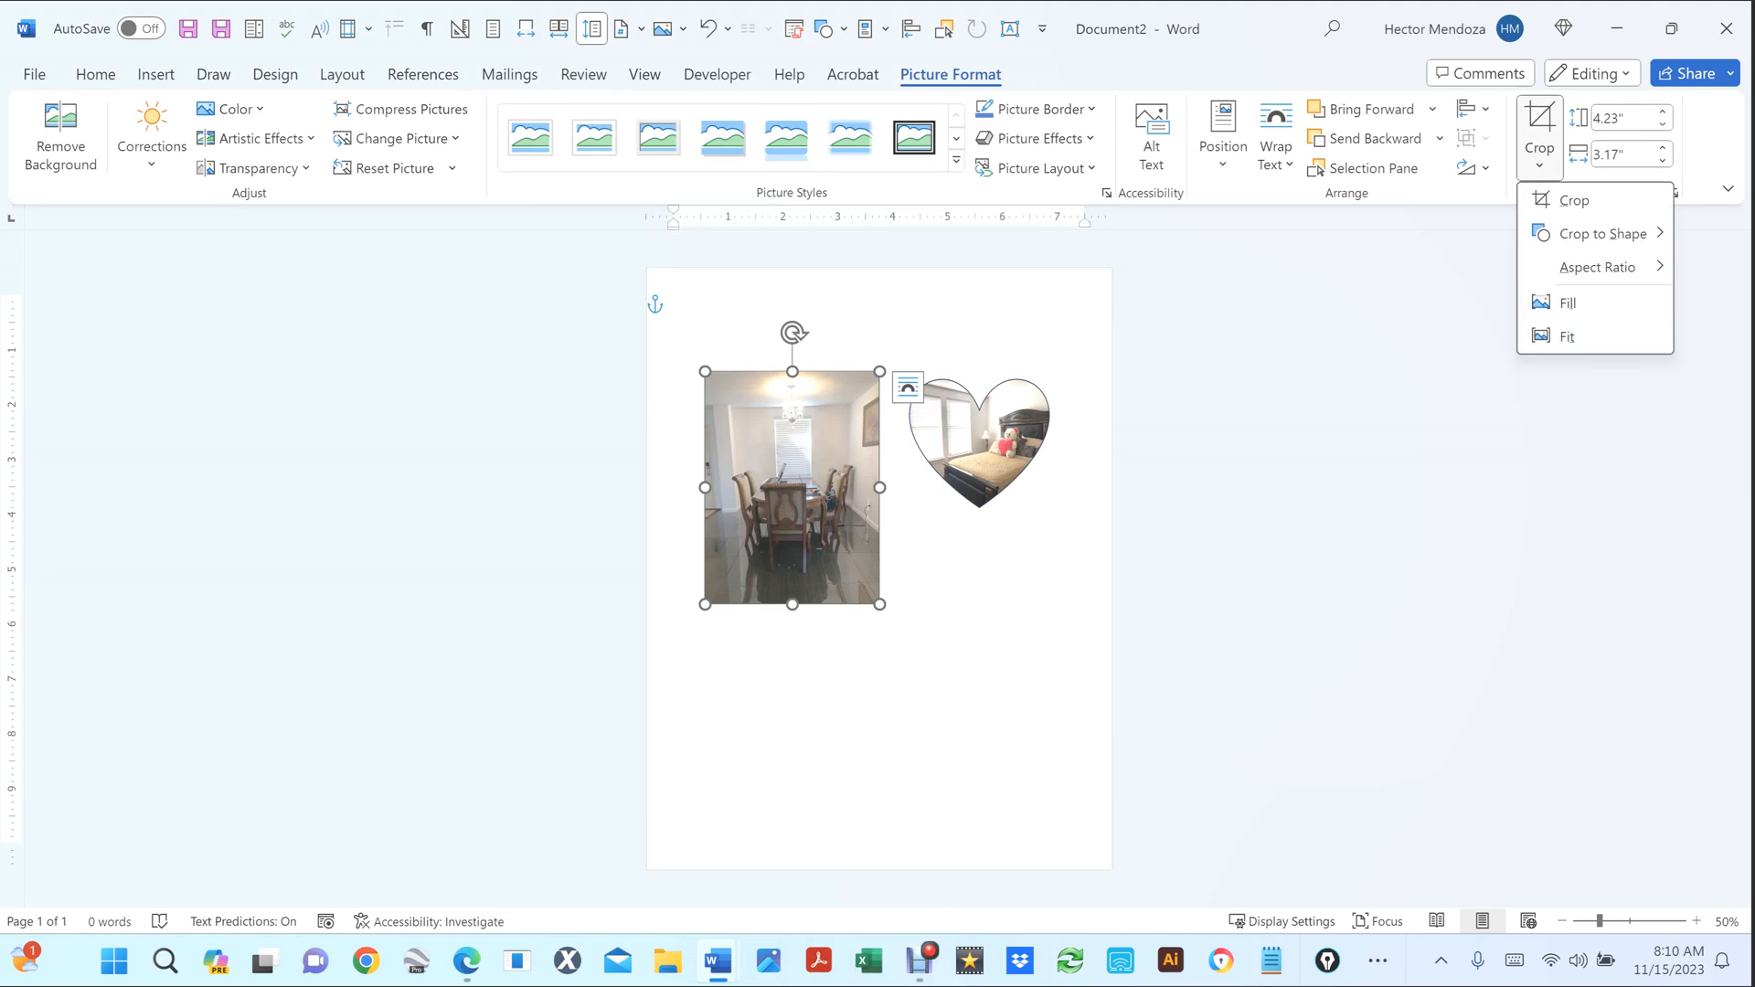
{"action": "mouse_move", "coordinate": [1603, 234]}
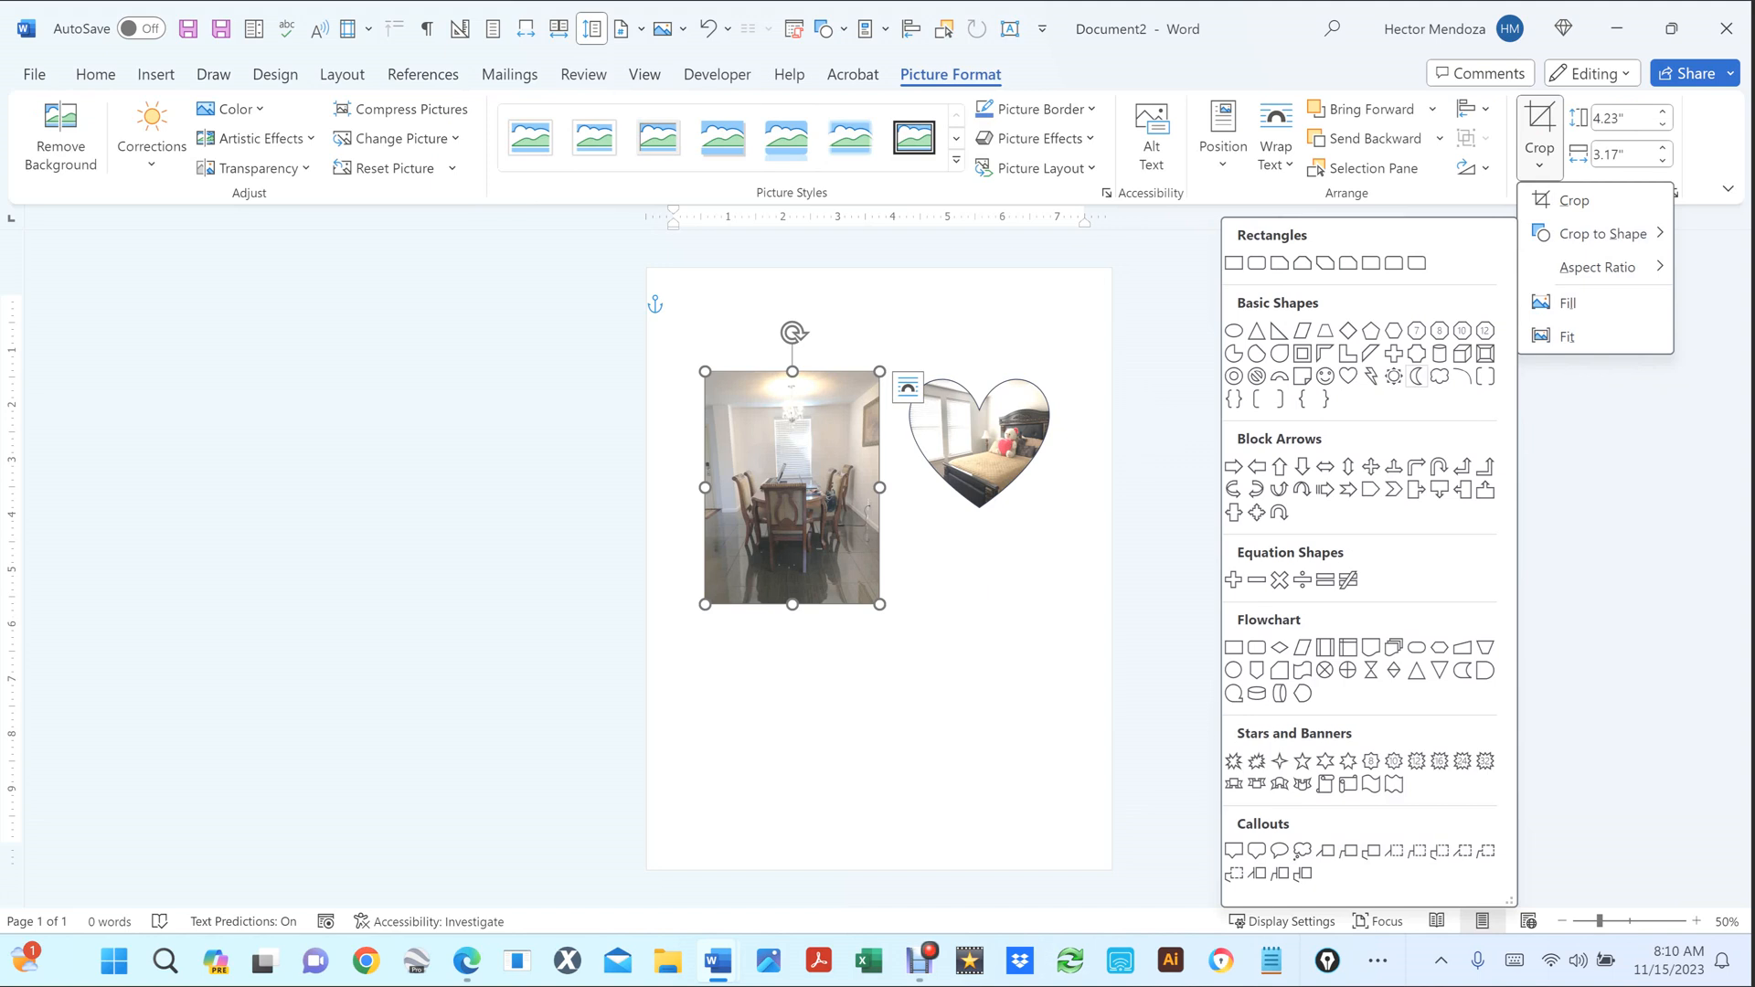
{"action": "left_click", "coordinate": [1439, 353]}
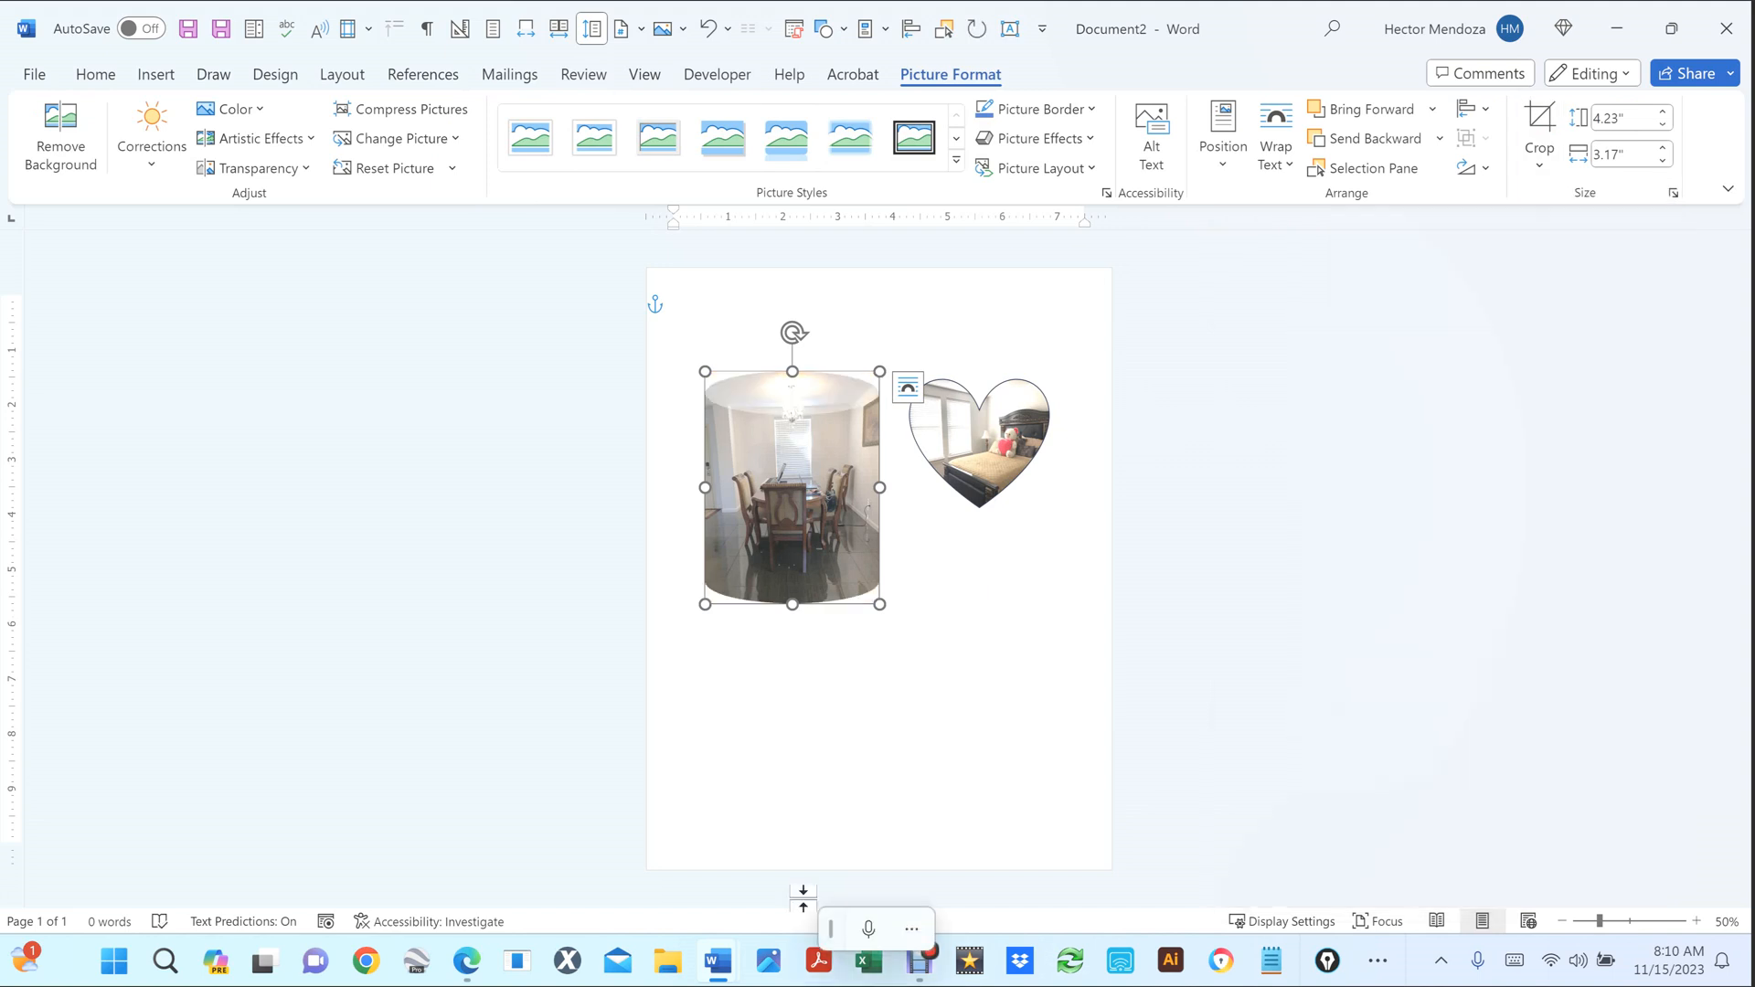
{"action": "left_click", "coordinate": [797, 663]}
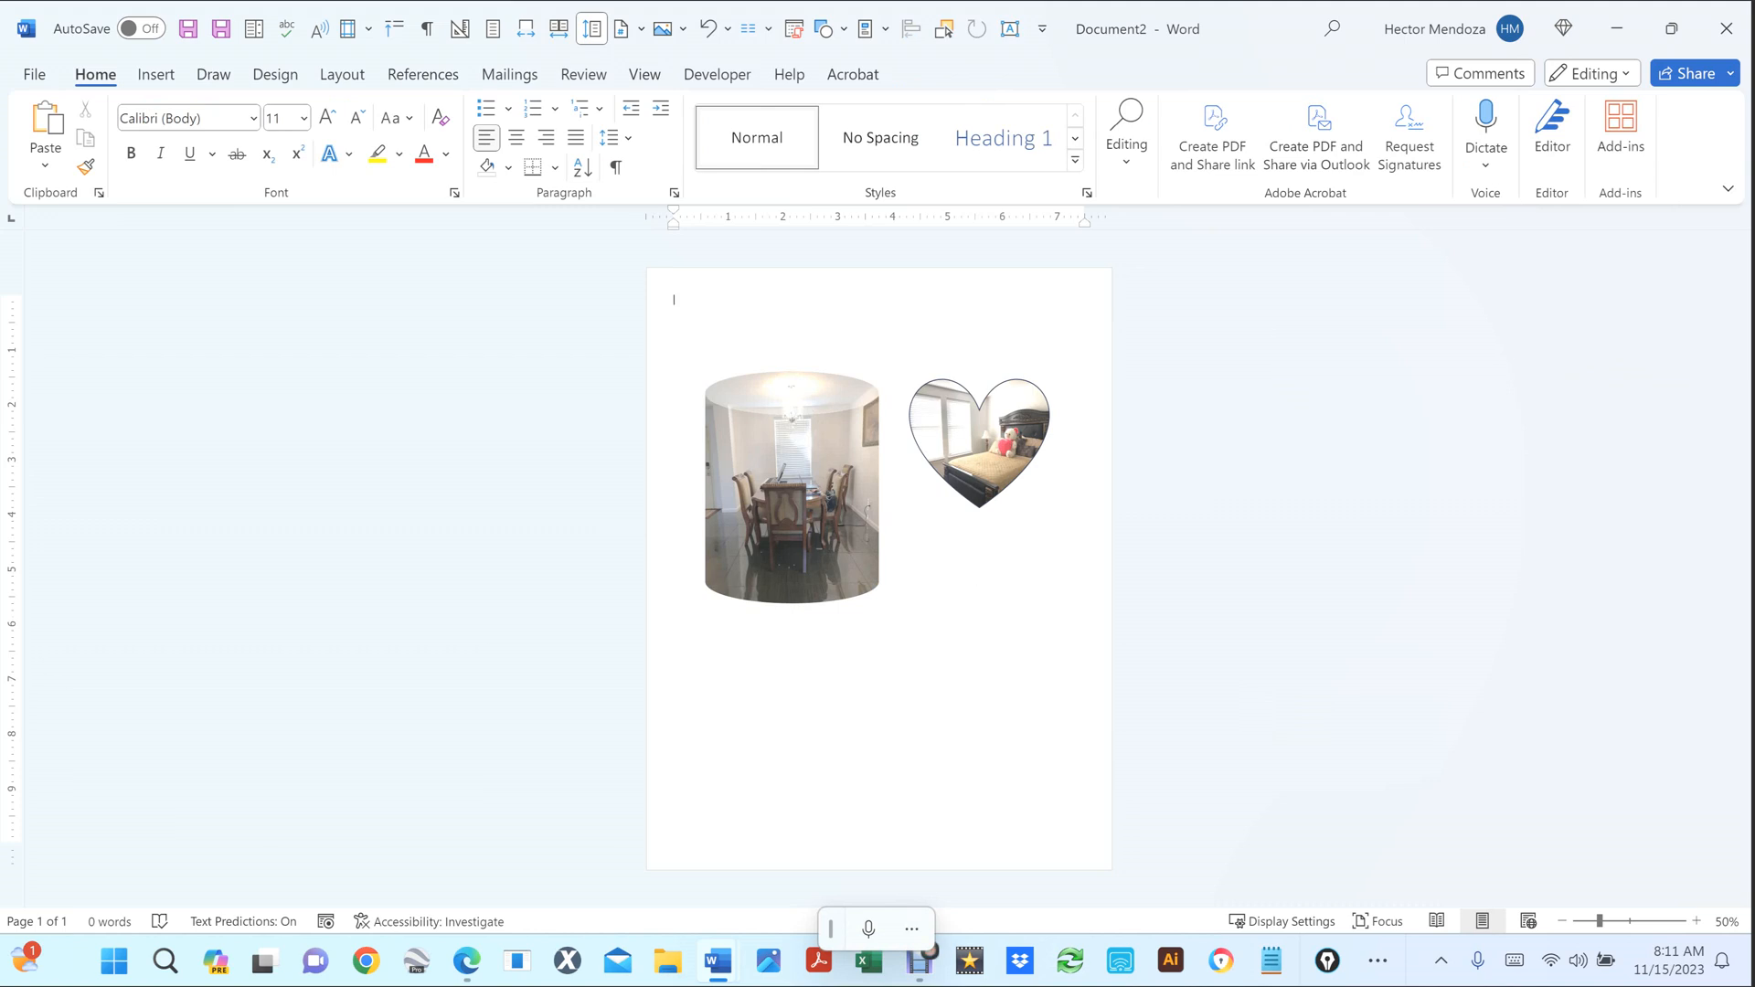
Bring the document window back into focus with the insertion tools showing.
{"action": "key", "text": "ctrl+F10"}
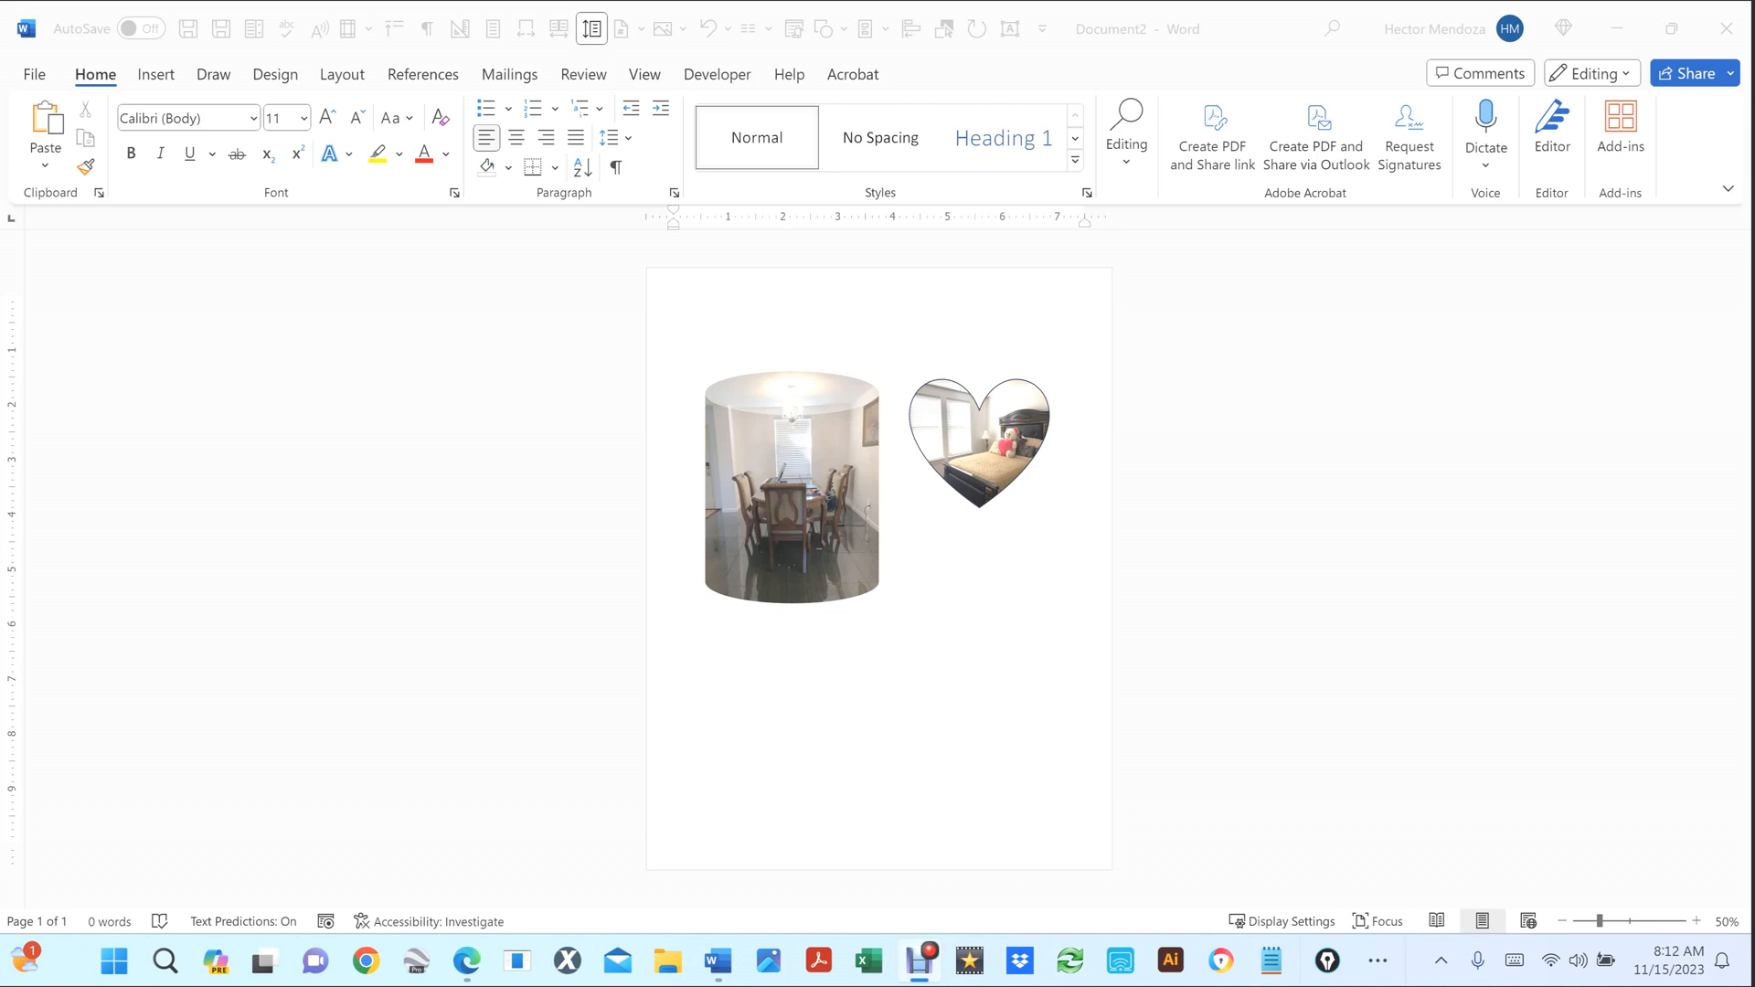
{"action": "left_click", "coordinate": [796, 333]}
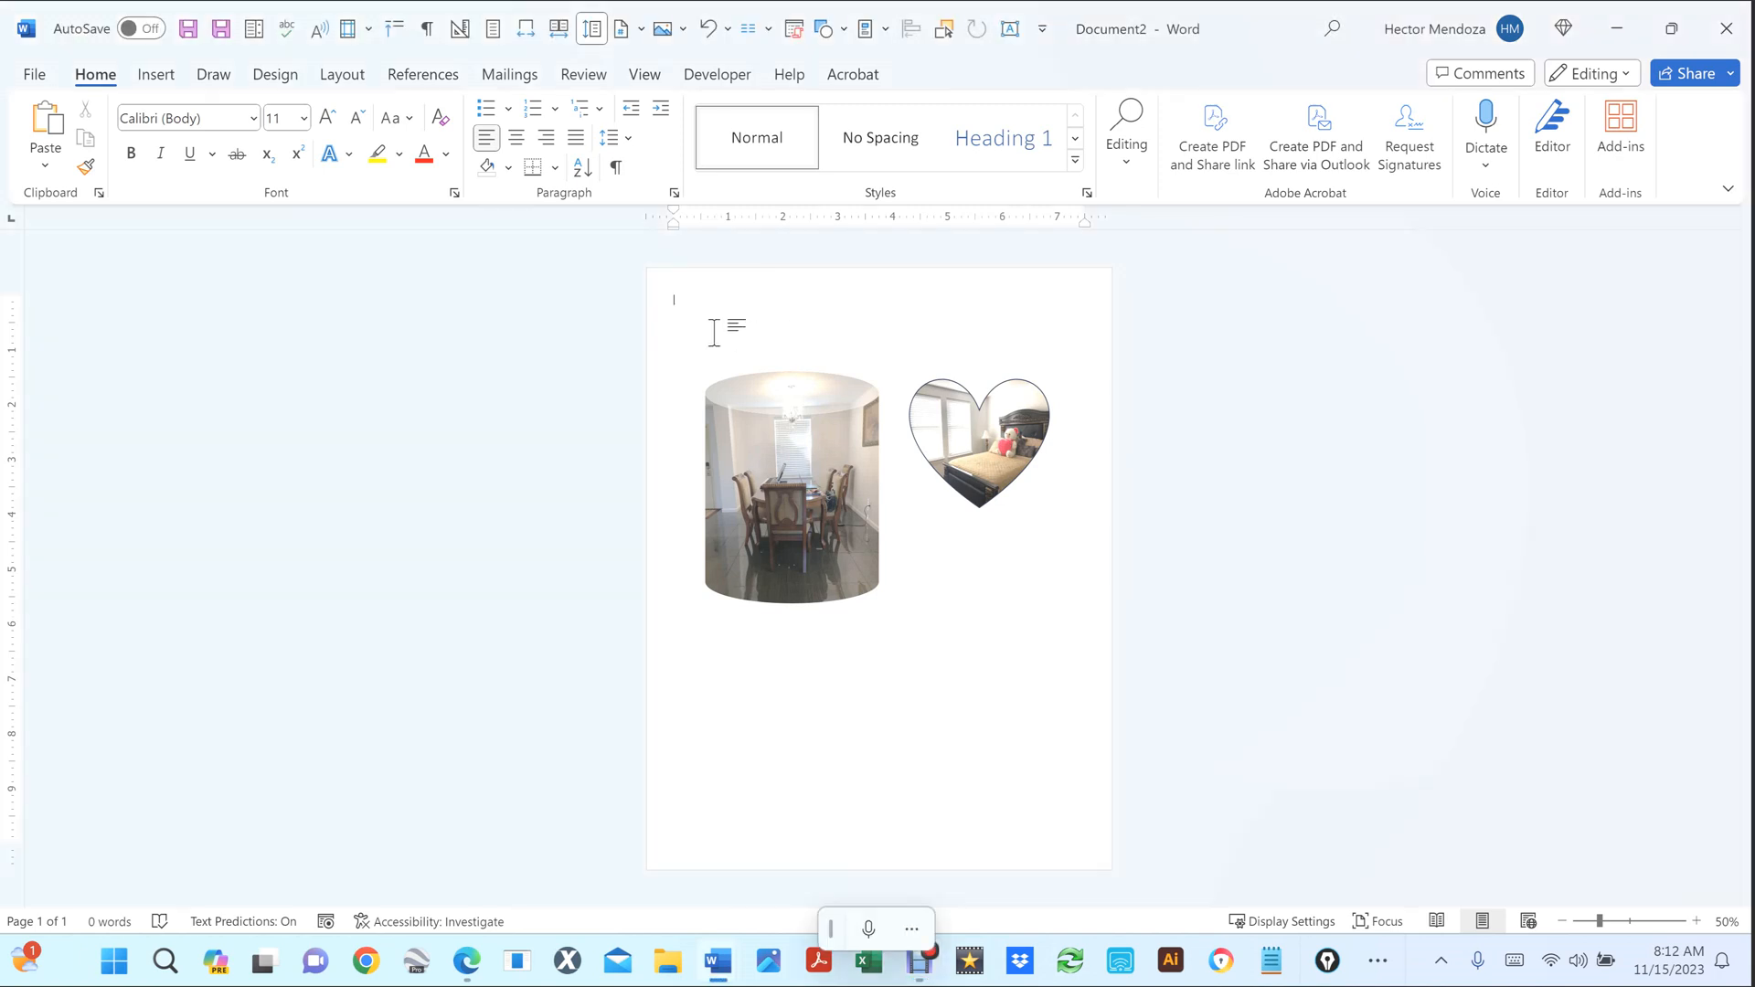
{"action": "left_click", "coordinate": [155, 75]}
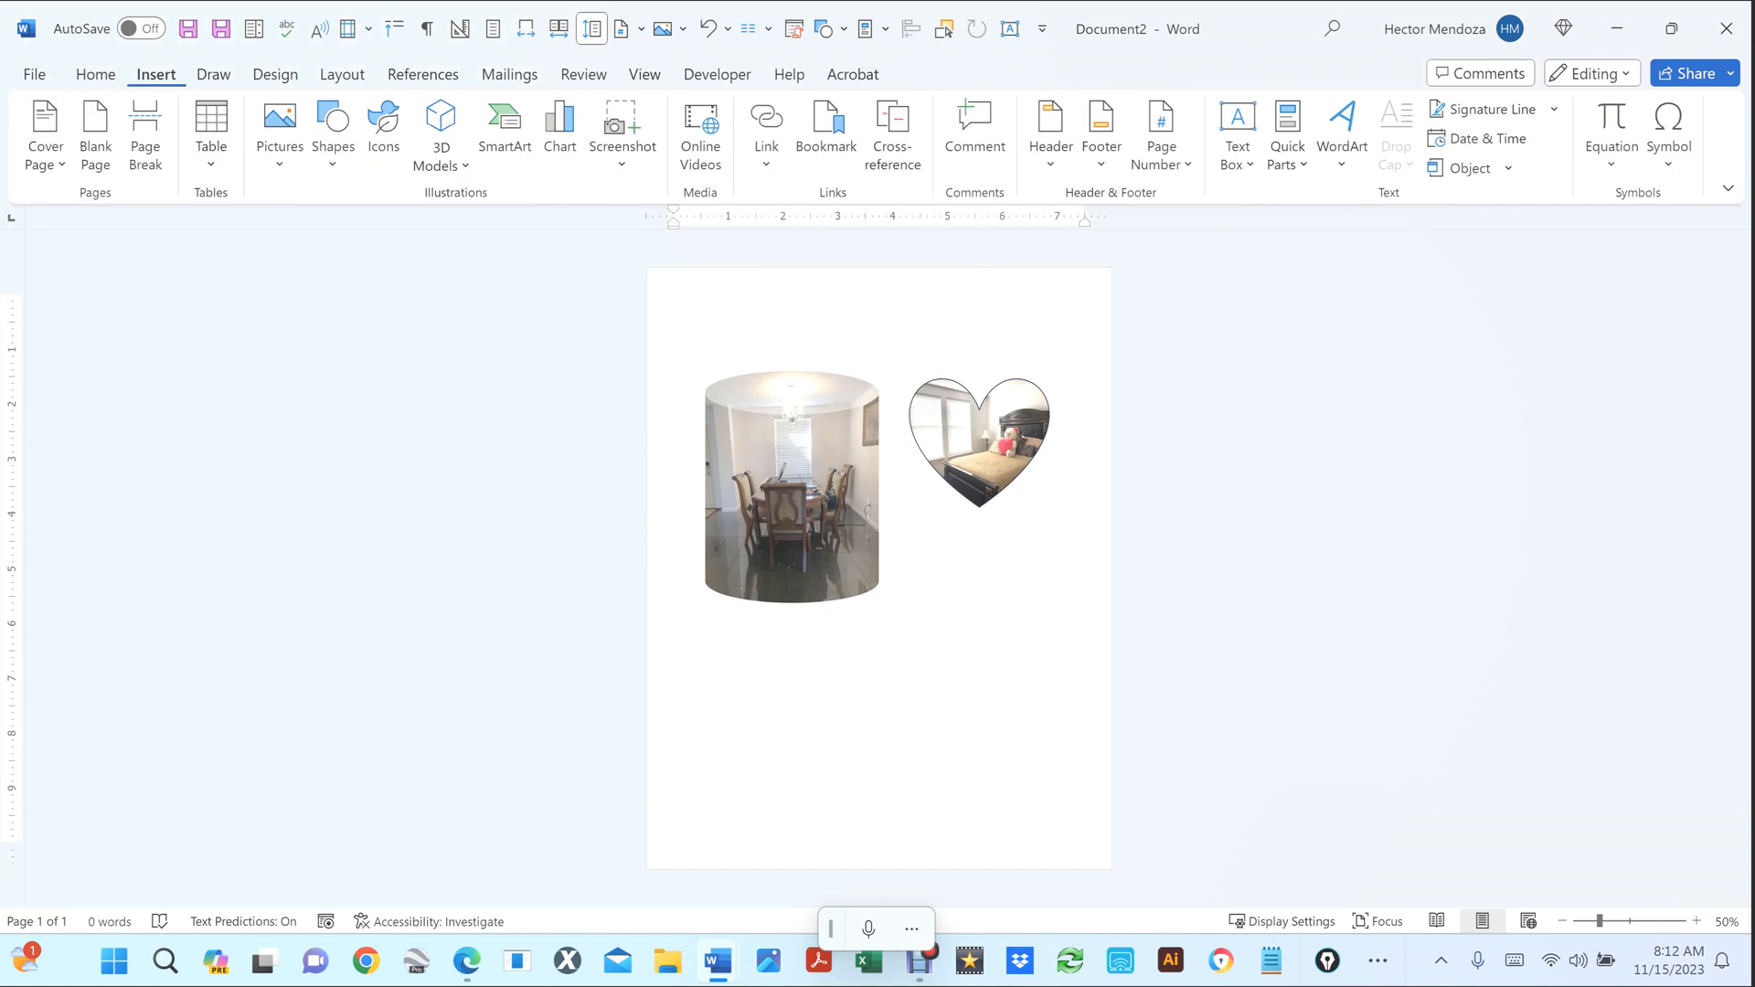
Insert another copy of IMG_5127.JPG from this device.
{"action": "left_click", "coordinate": [280, 133]}
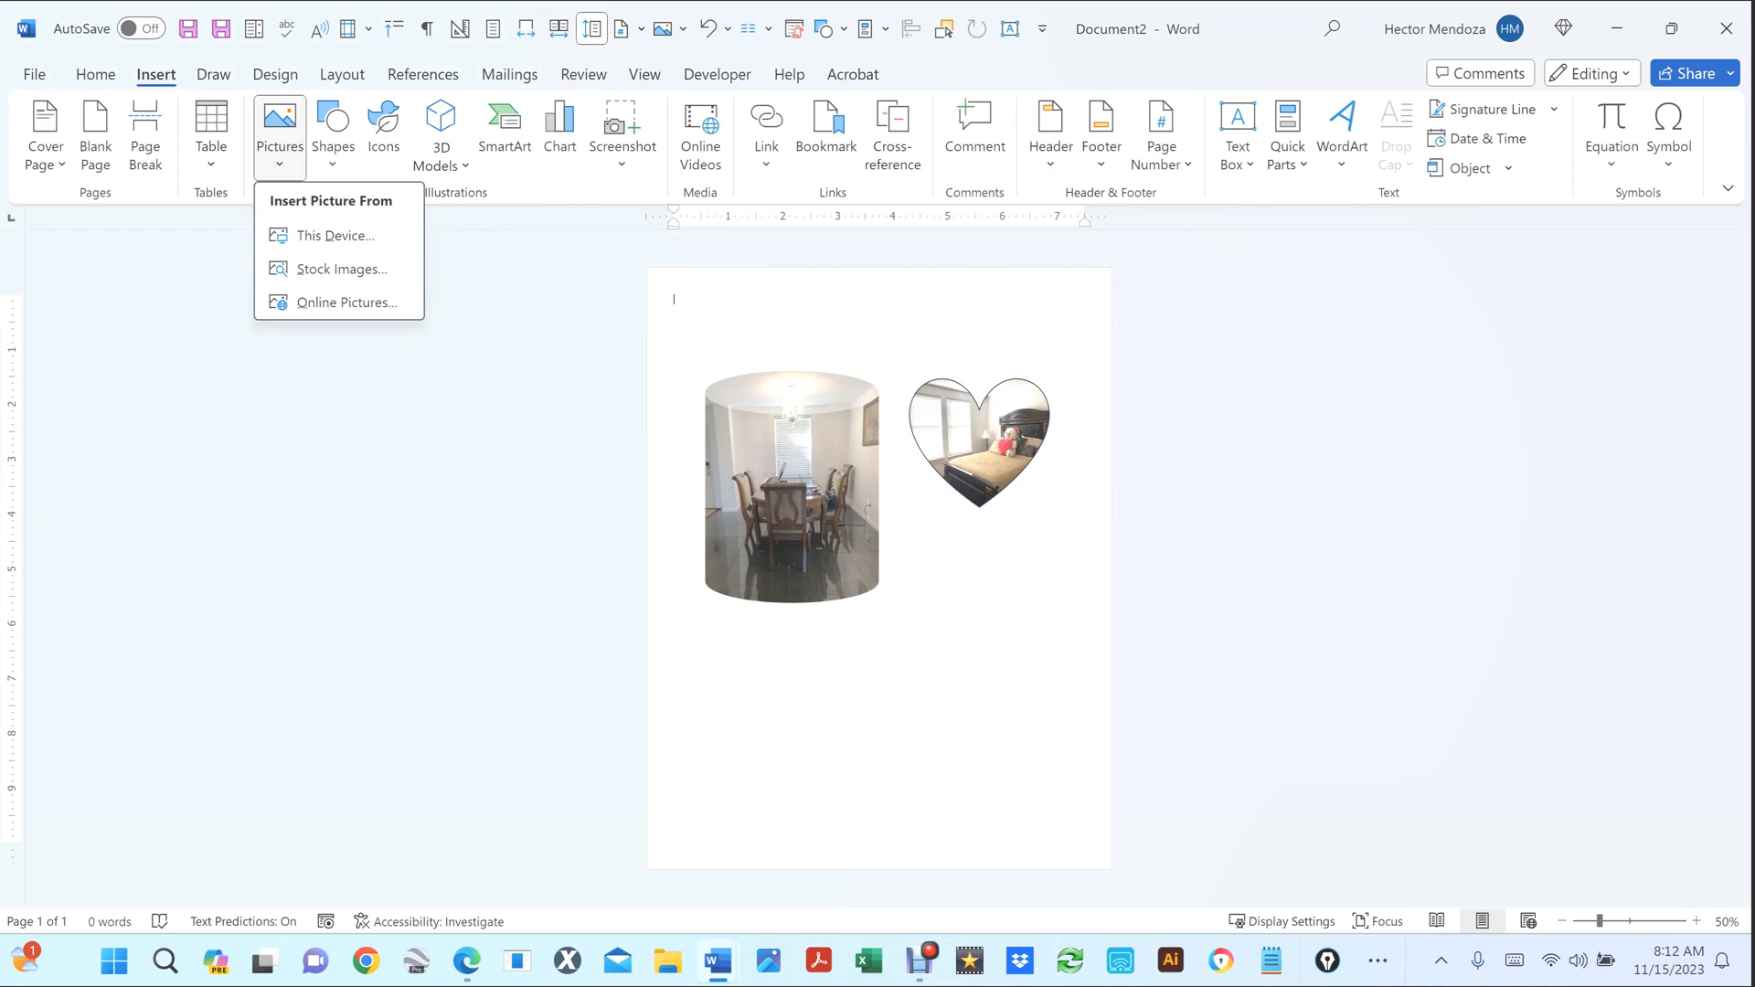
{"action": "left_click", "coordinate": [336, 236]}
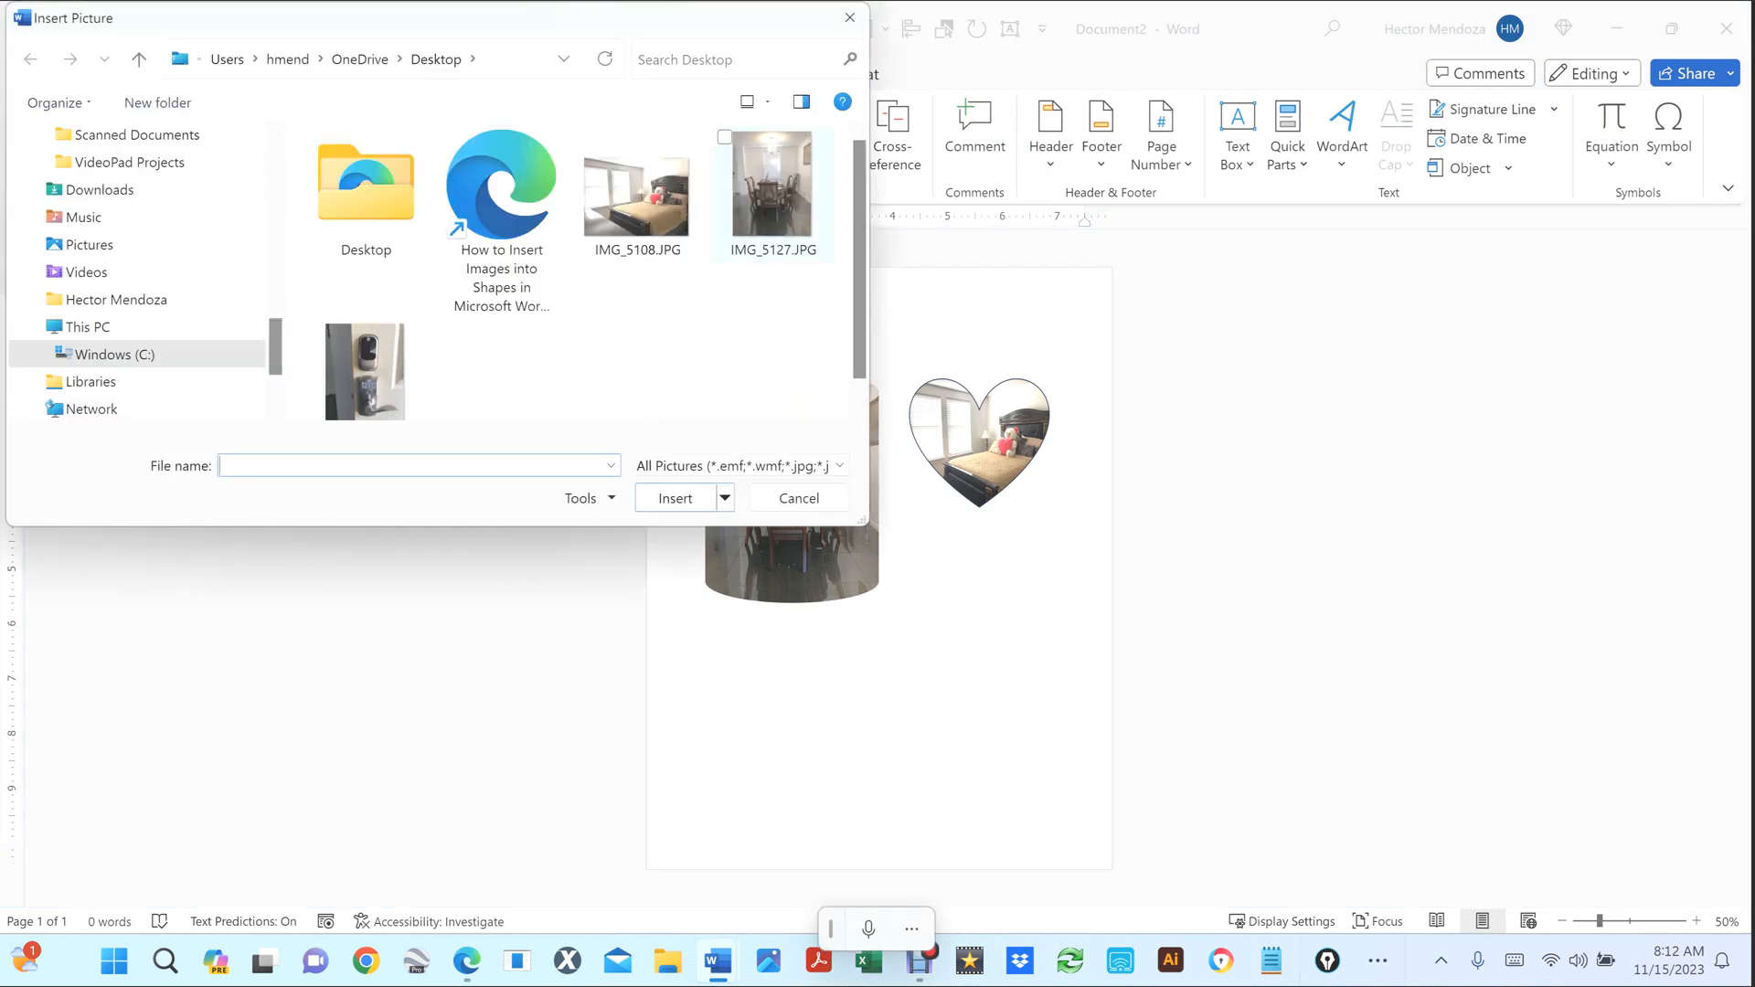
{"action": "left_click", "coordinate": [773, 194]}
{"action": "left_click", "coordinate": [676, 496]}
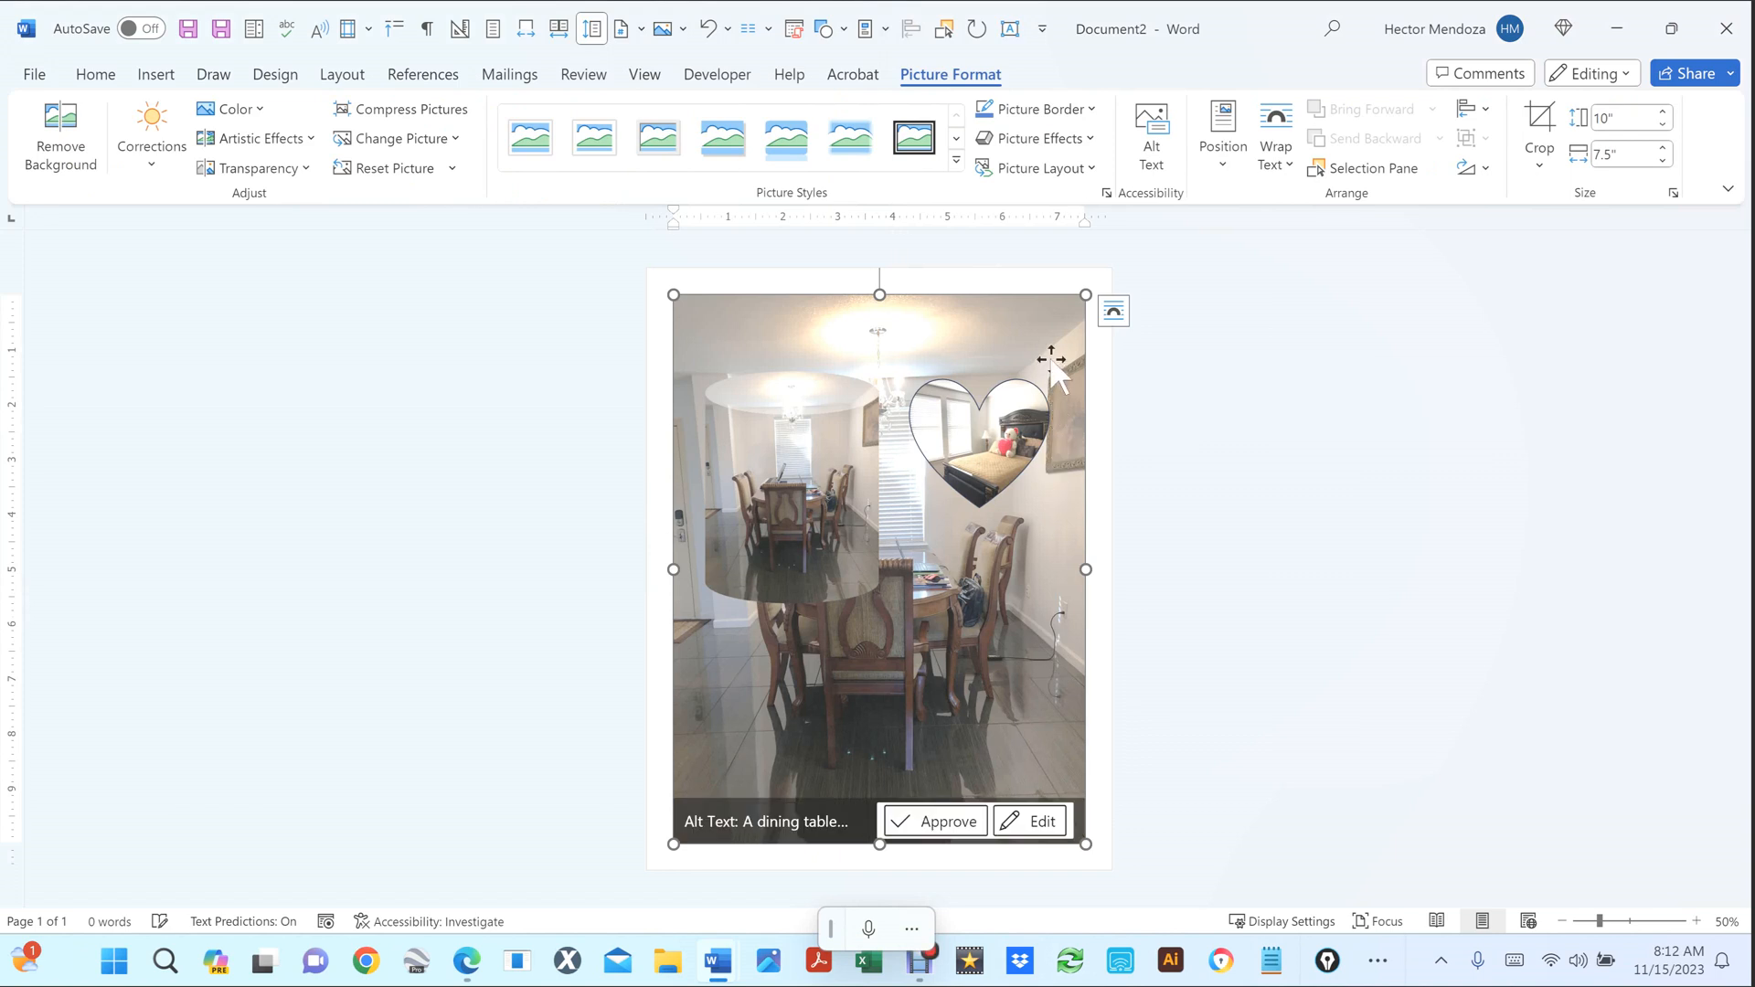
Set the new photo to In Front of Text, resize to 3.3 by 2.48 inches, and place it below the heart.
{"action": "right_click", "coordinate": [1050, 335]}
{"action": "key", "text": "Escape"}
{"action": "left_click", "coordinate": [1113, 310]}
{"action": "left_click", "coordinate": [1270, 535]}
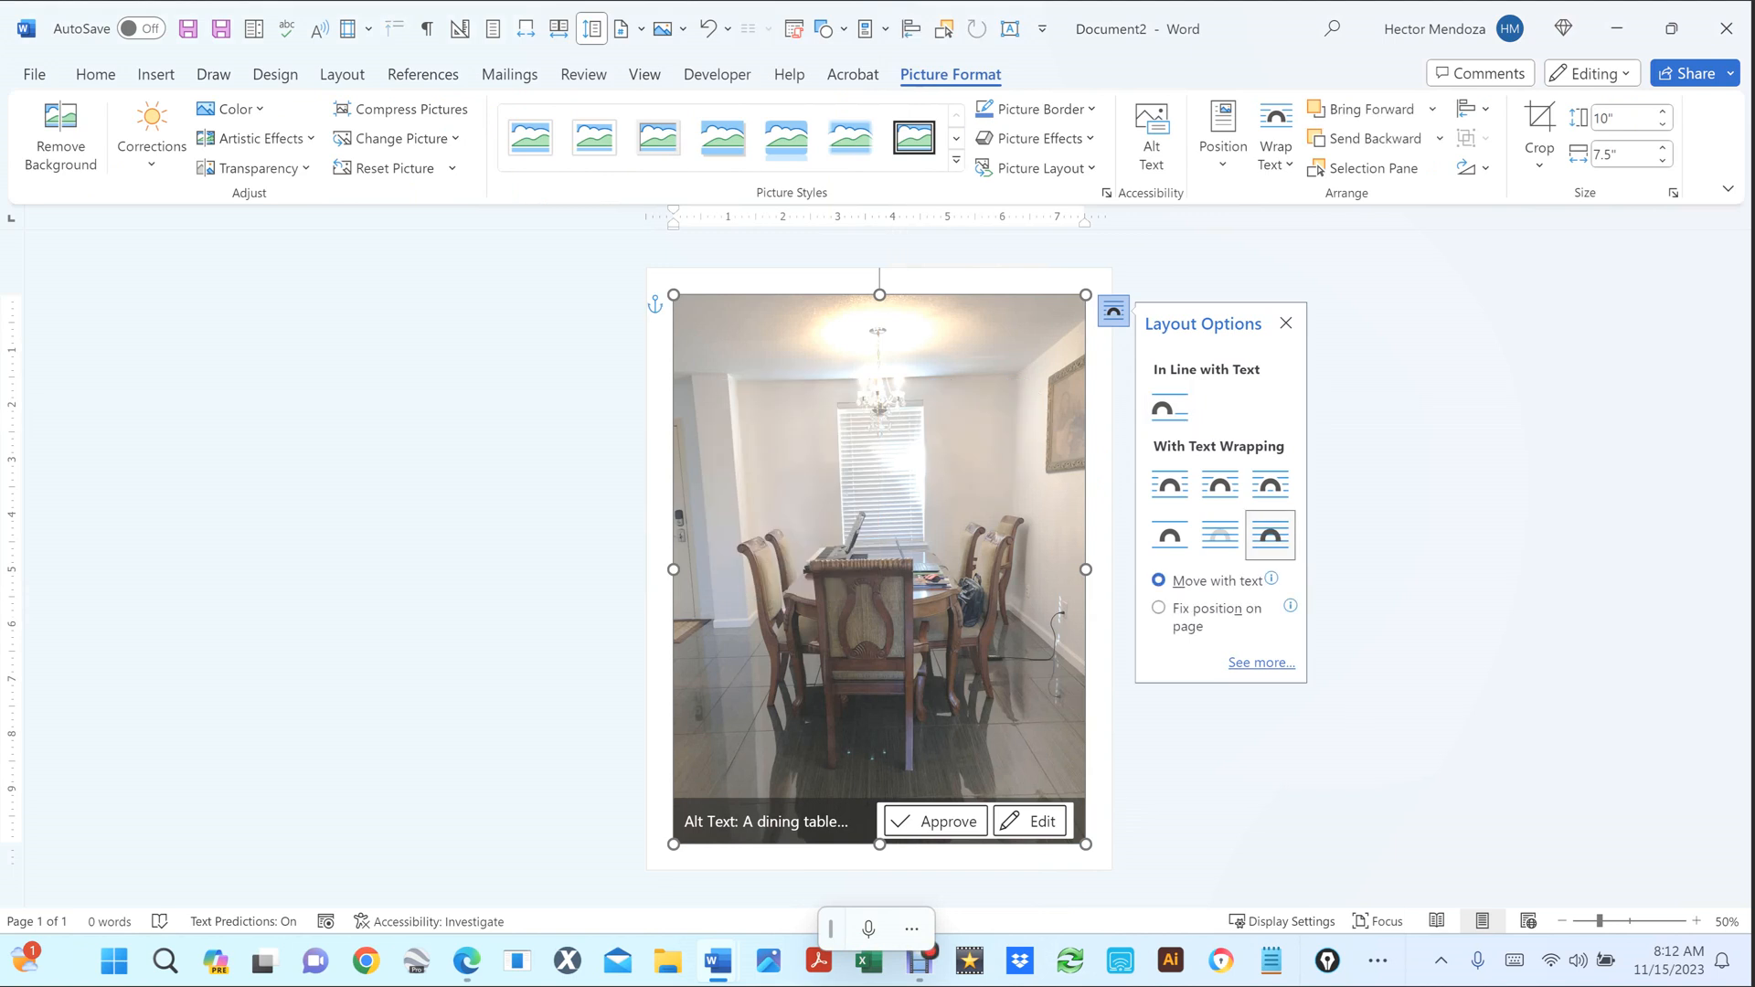
{"action": "left_click_drag", "start_coordinate": [1085, 844], "coordinate": [810, 476]}
{"action": "left_click_drag", "start_coordinate": [724, 334], "coordinate": [973, 580]}
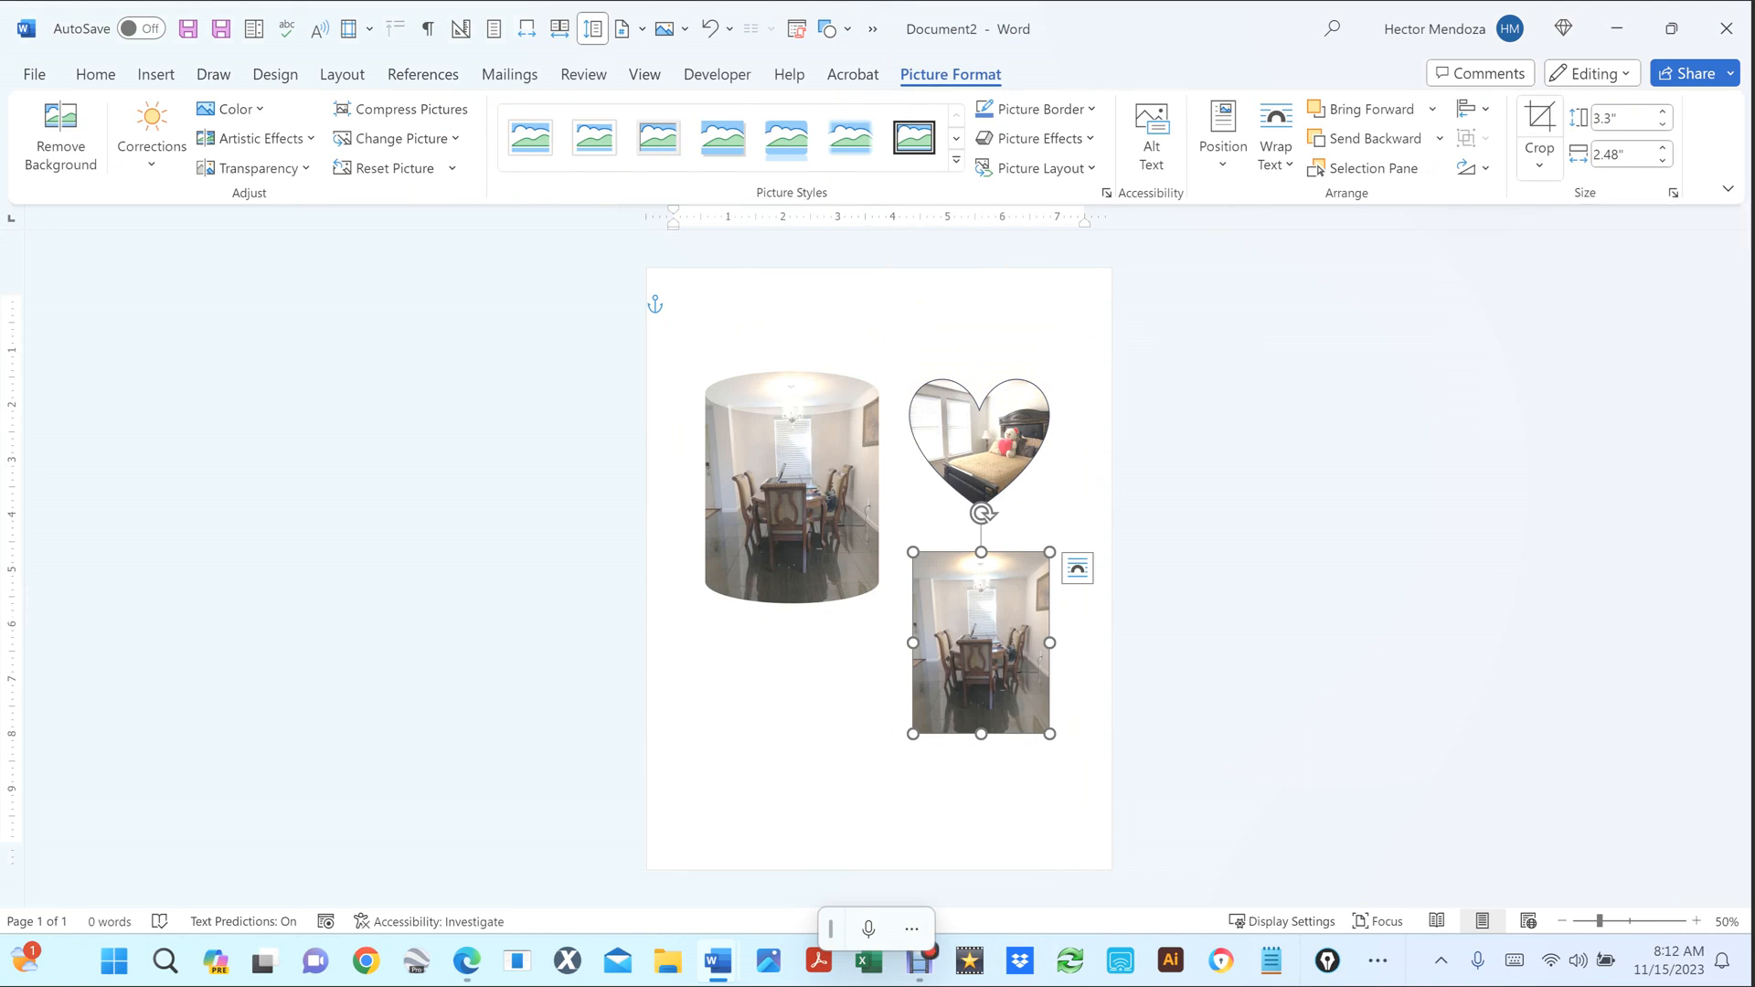
Open the picture's Crop options and close them without changes, then deselect the picture.
{"action": "left_click", "coordinate": [1539, 163]}
{"action": "mouse_move", "coordinate": [1597, 267]}
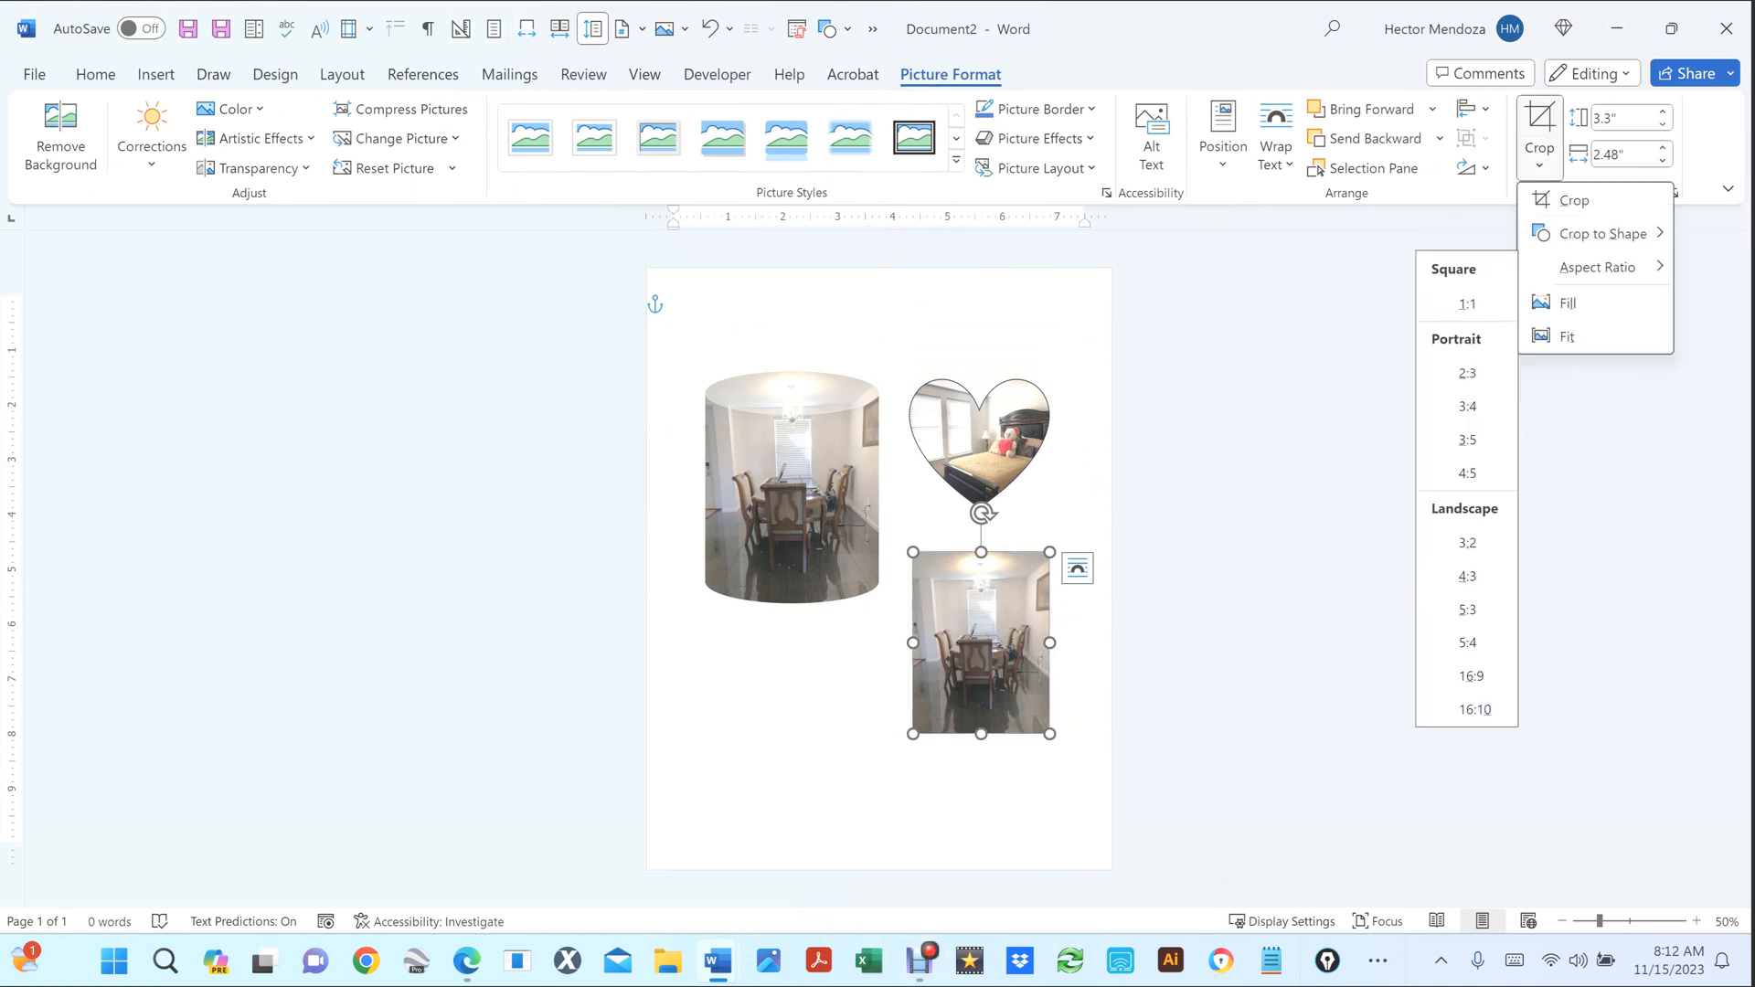
{"action": "mouse_move", "coordinate": [1603, 233]}
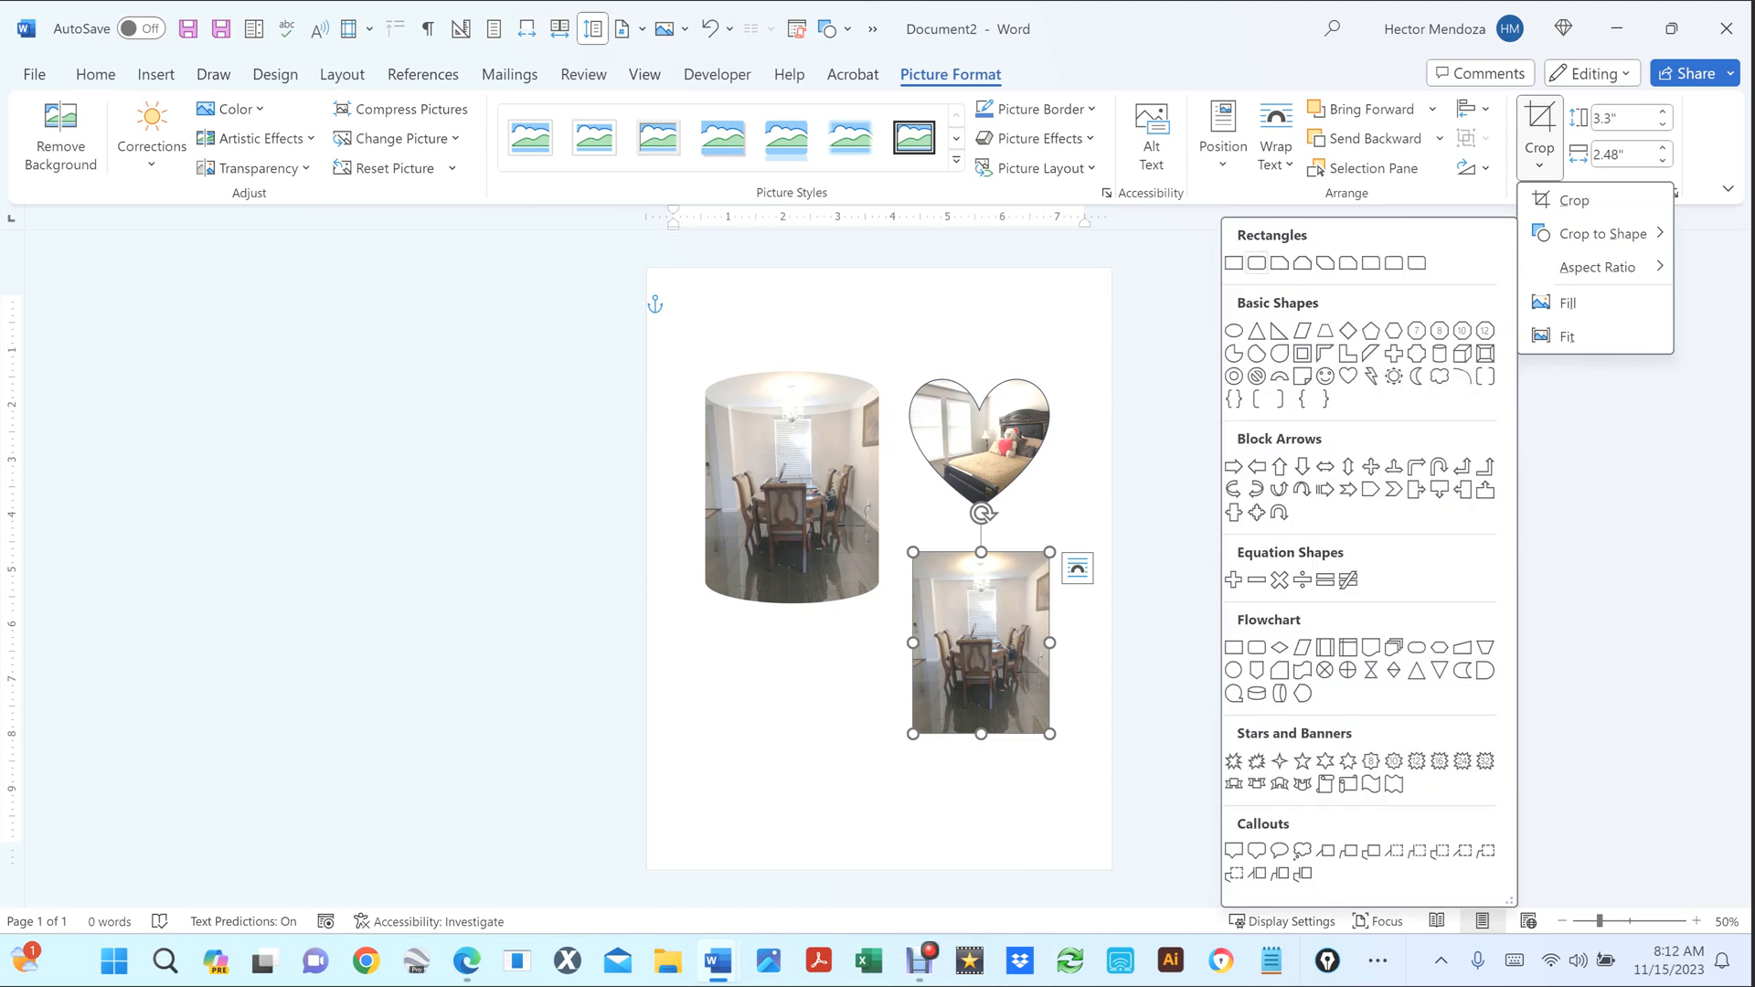
{"action": "left_click", "coordinate": [1234, 263]}
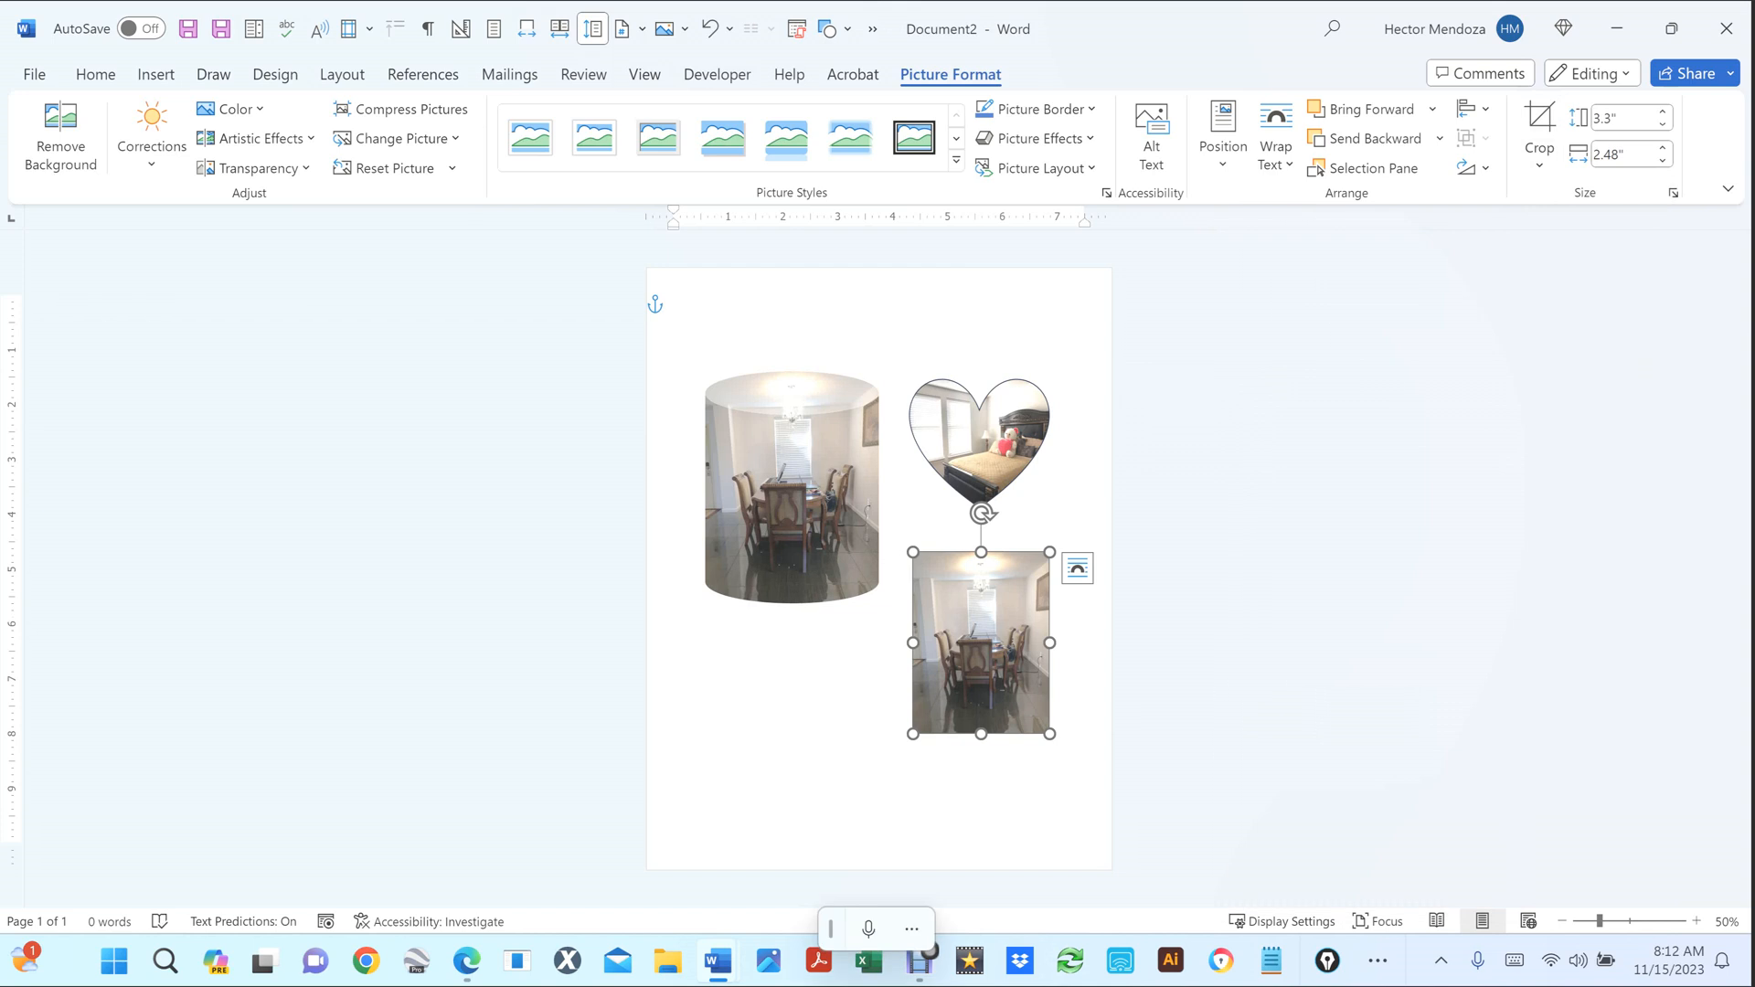
{"action": "left_click", "coordinate": [1102, 494]}
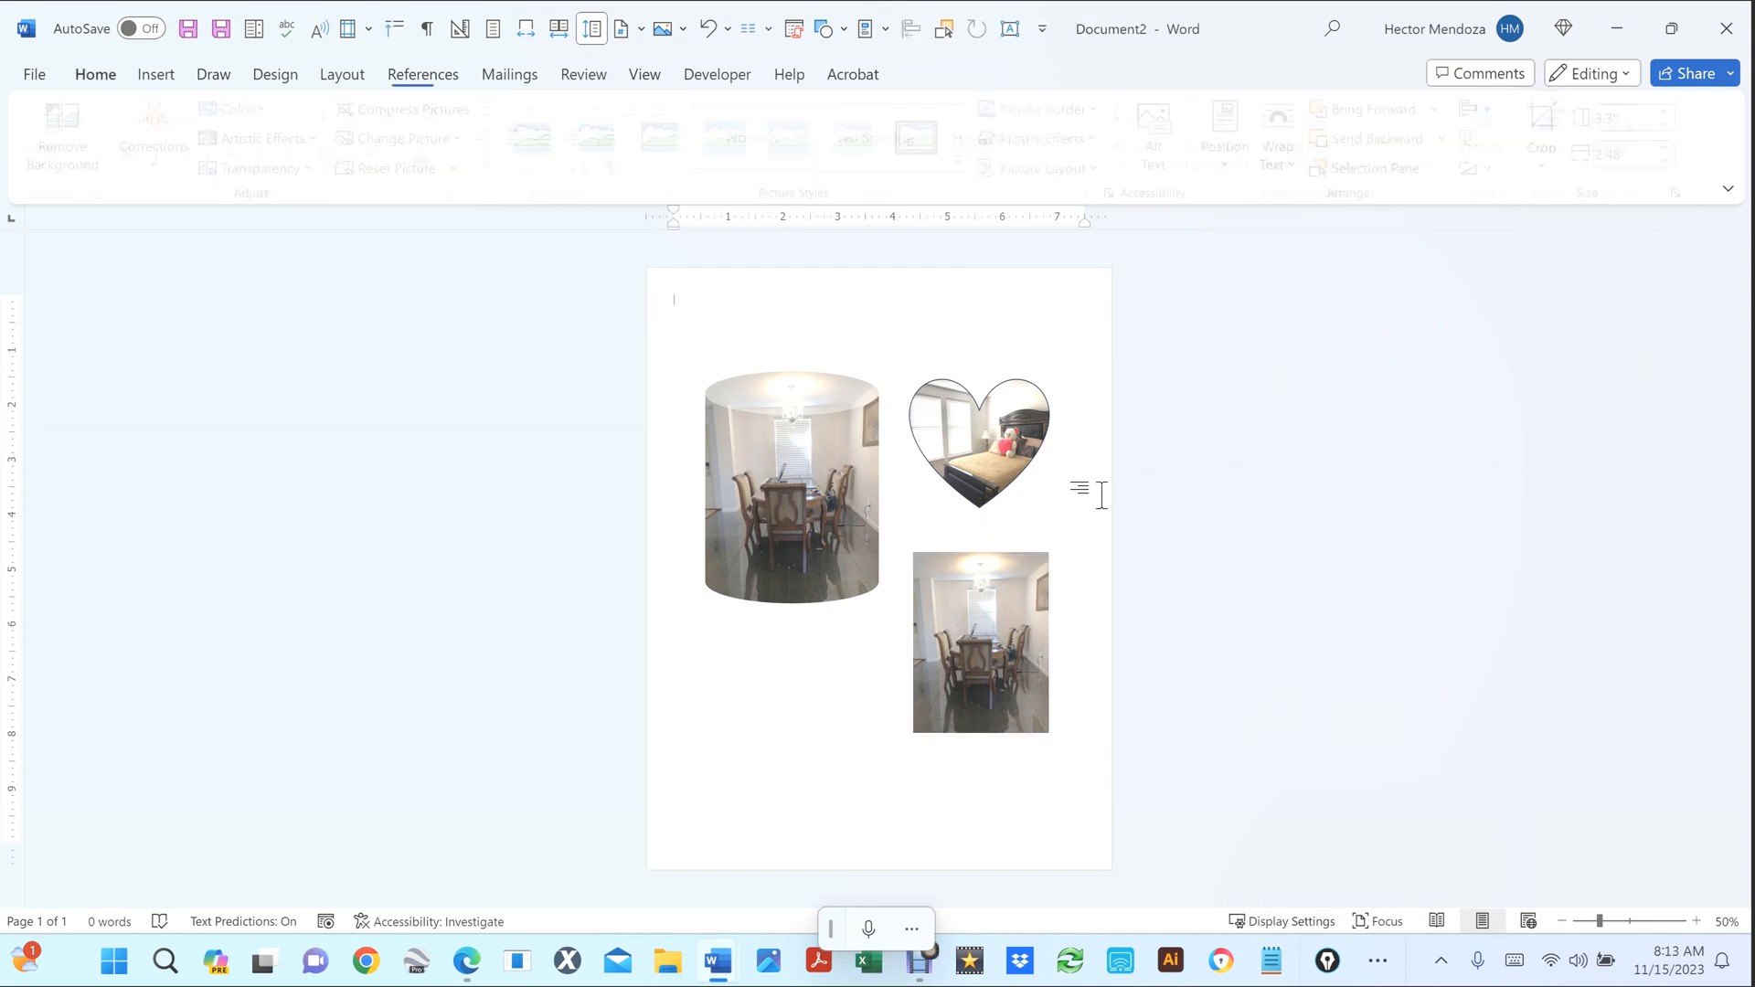
Move the heart photo to the lower left and the rectangular dining-room photo up beside the can photo.
{"action": "left_click", "coordinate": [992, 666]}
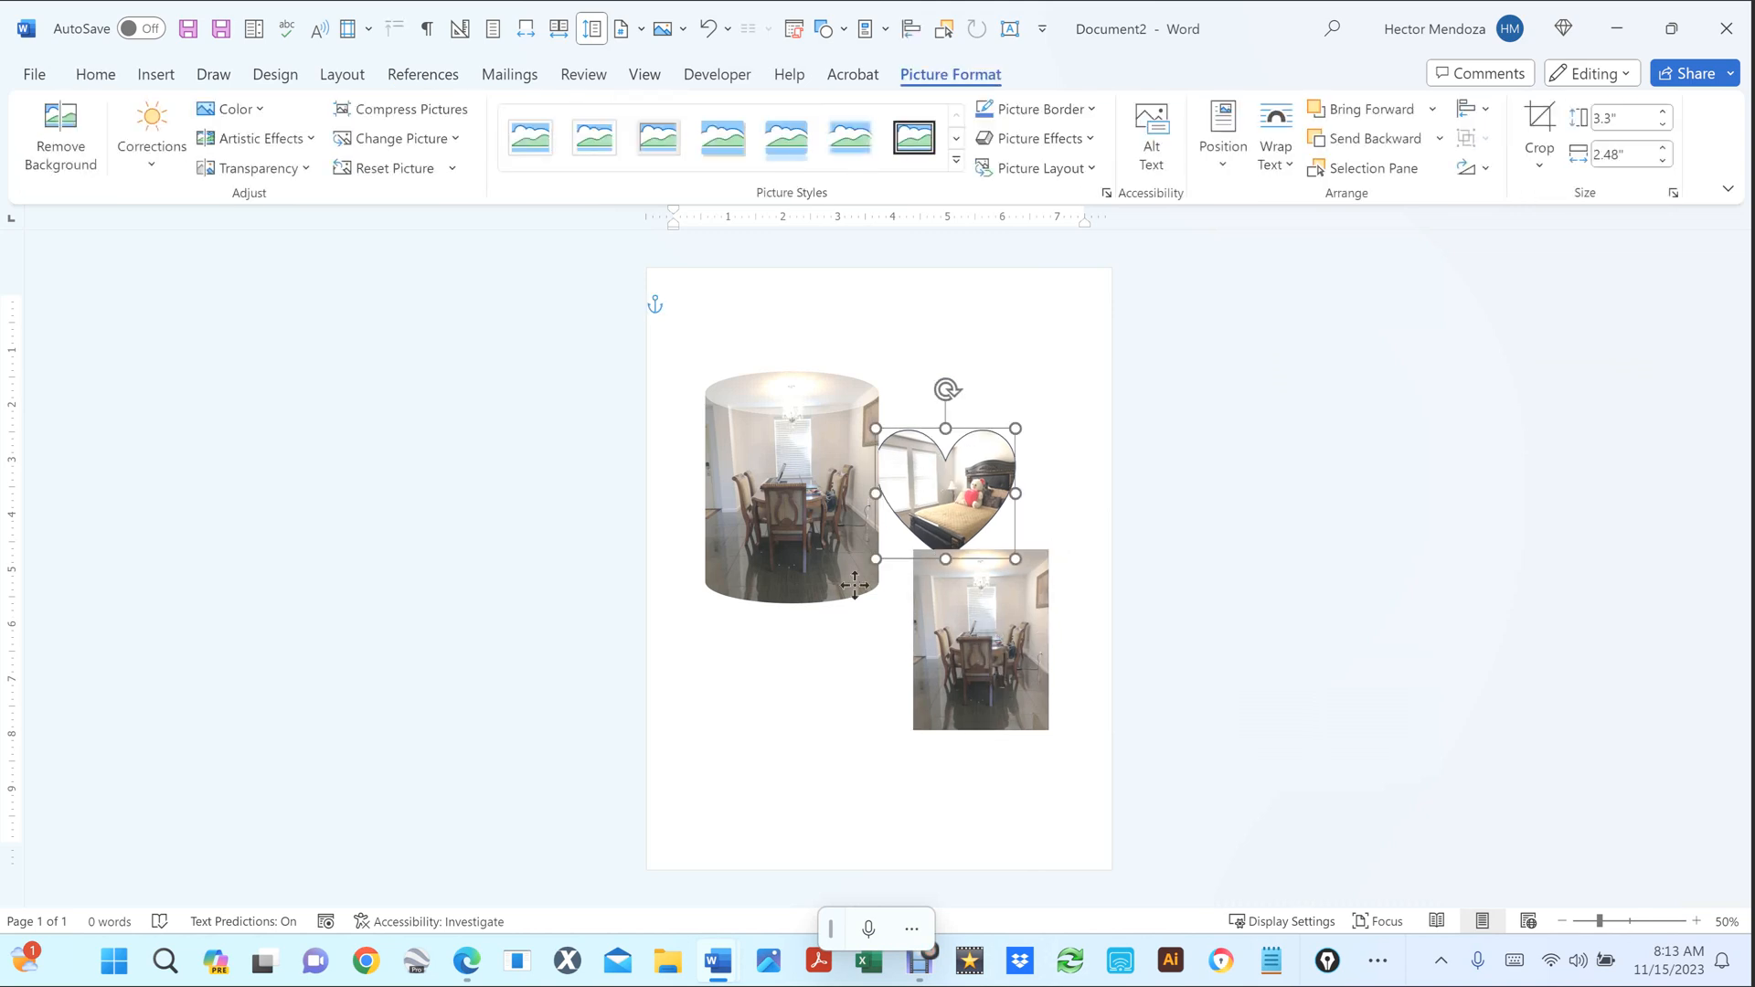
{"action": "left_click_drag", "start_coordinate": [855, 585], "coordinate": [779, 722]}
{"action": "left_click_drag", "start_coordinate": [975, 644], "coordinate": [958, 520]}
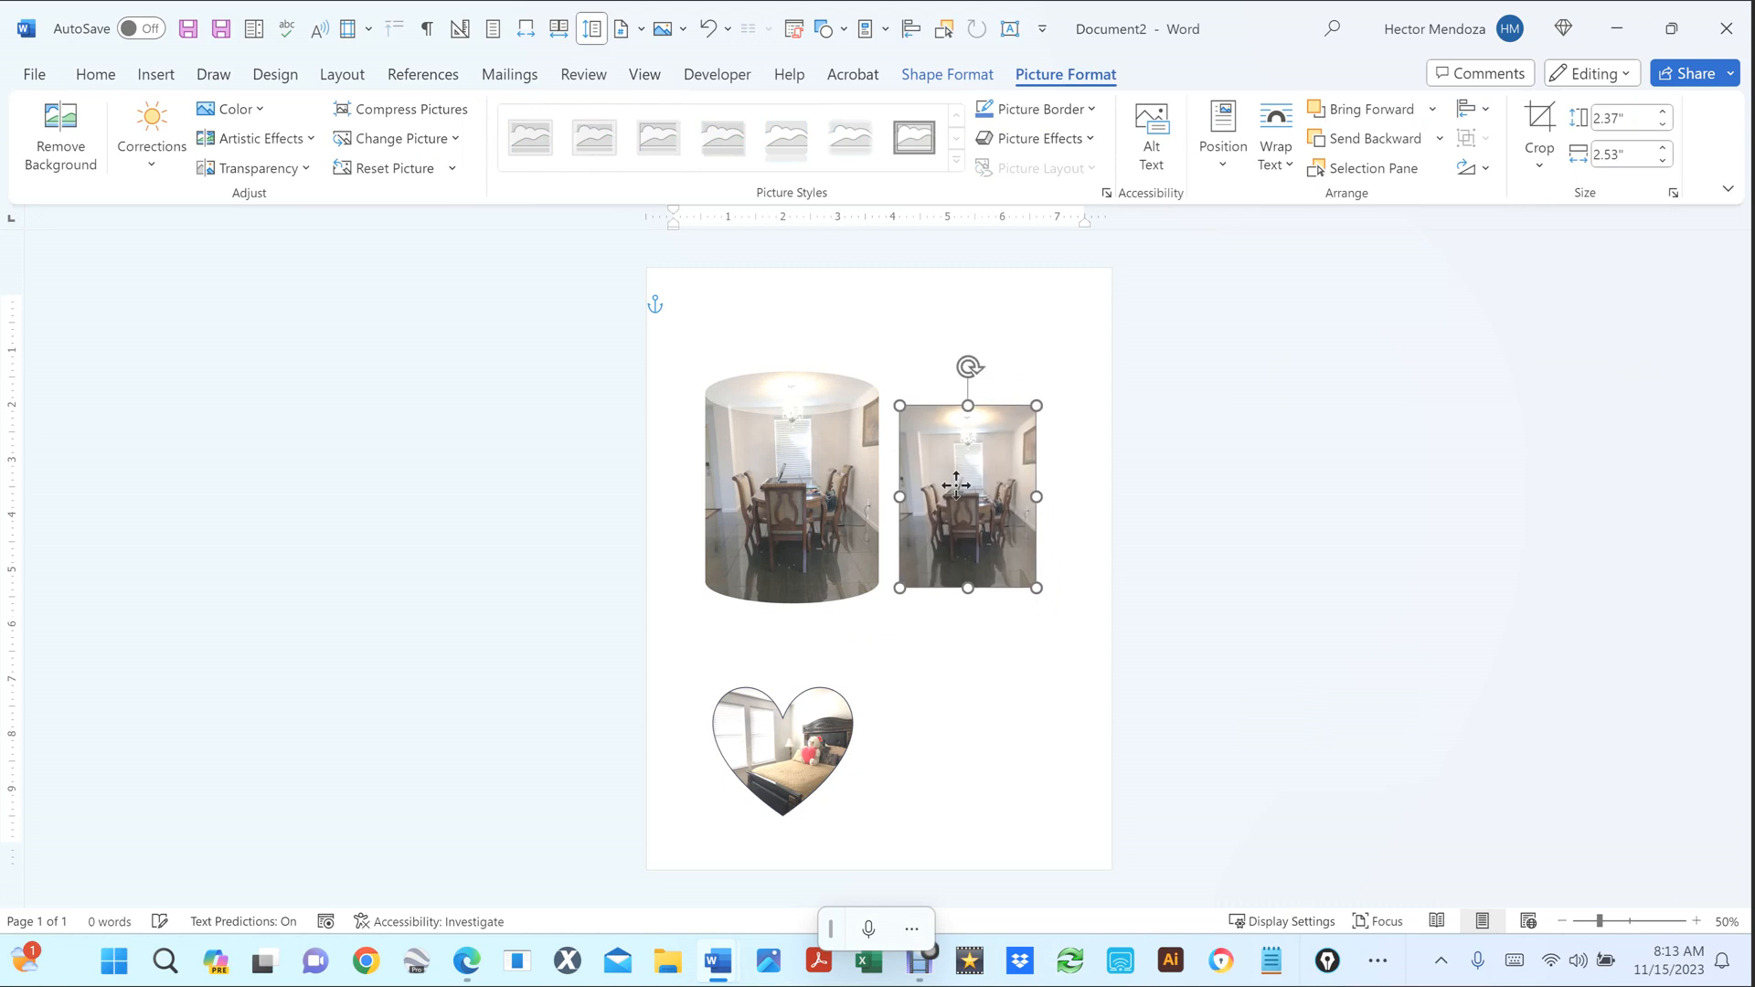
{"action": "scroll", "coordinate": [916, 479], "scroll_direction": "up", "scroll_amount": 8}
{"action": "scroll", "coordinate": [919, 489], "scroll_direction": "up", "scroll_amount": 1}
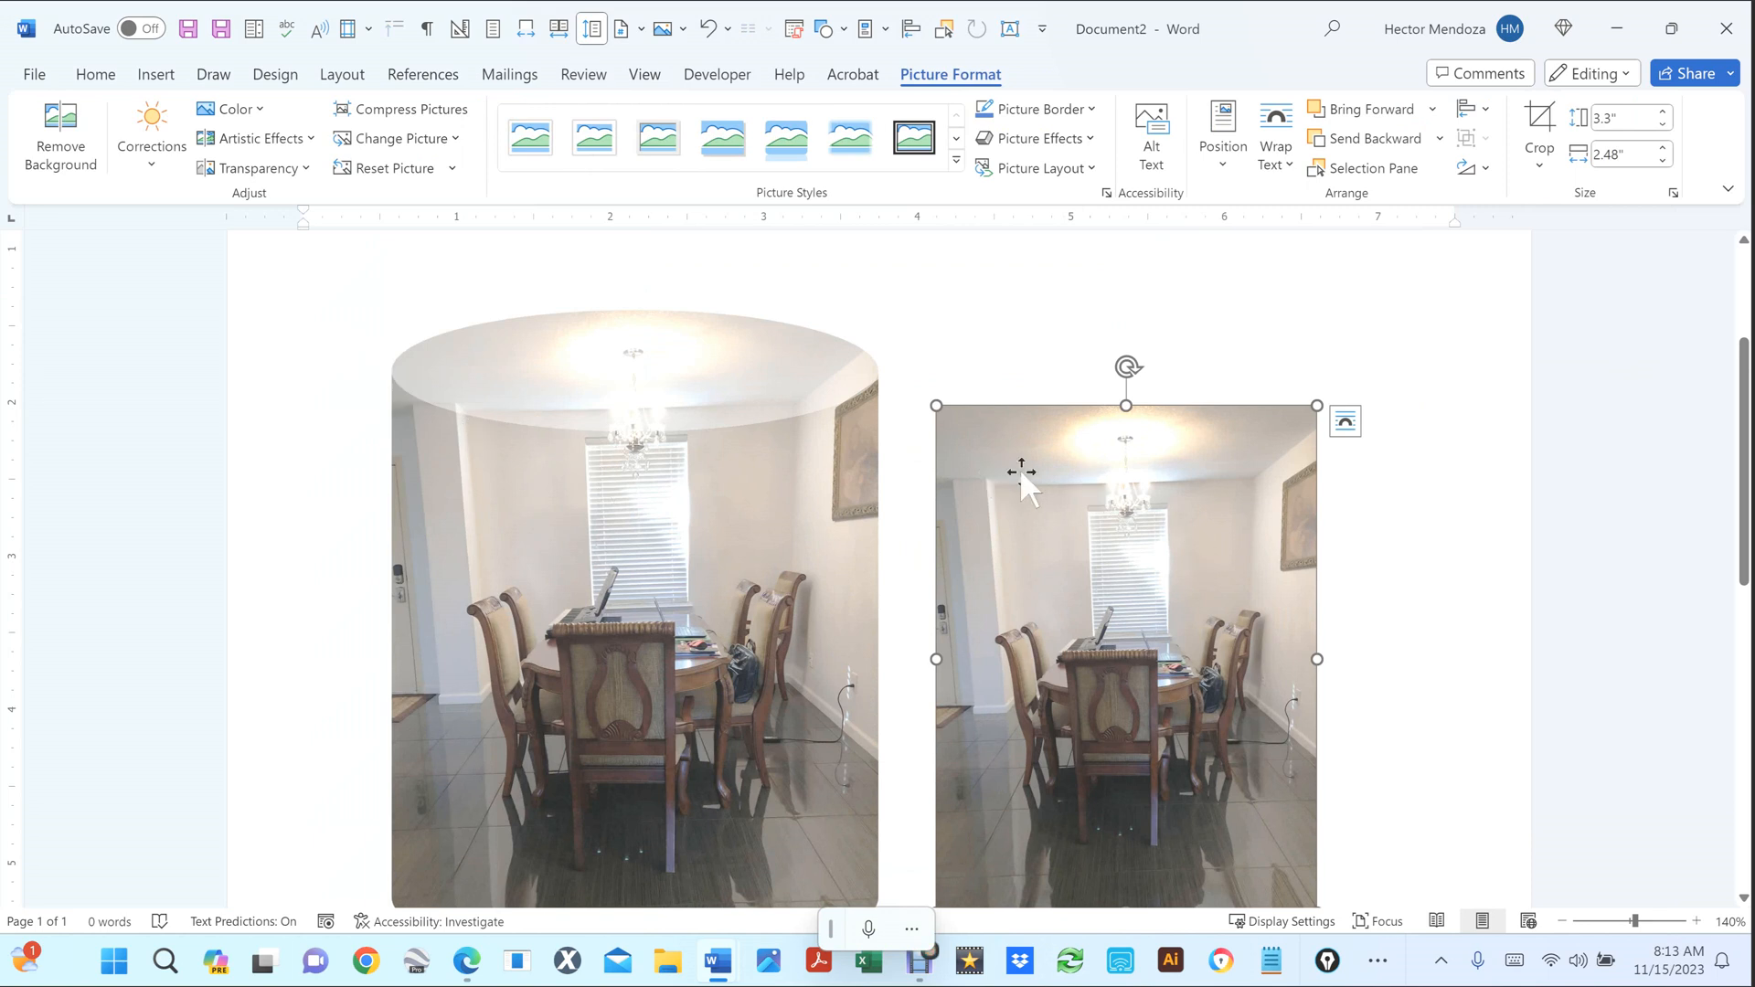
Nudge the dining-room photo right and down, then crop it to Snip Diagonal Corner Rectangle.
{"action": "scroll", "coordinate": [1222, 480], "scroll_direction": "down", "scroll_amount": 3}
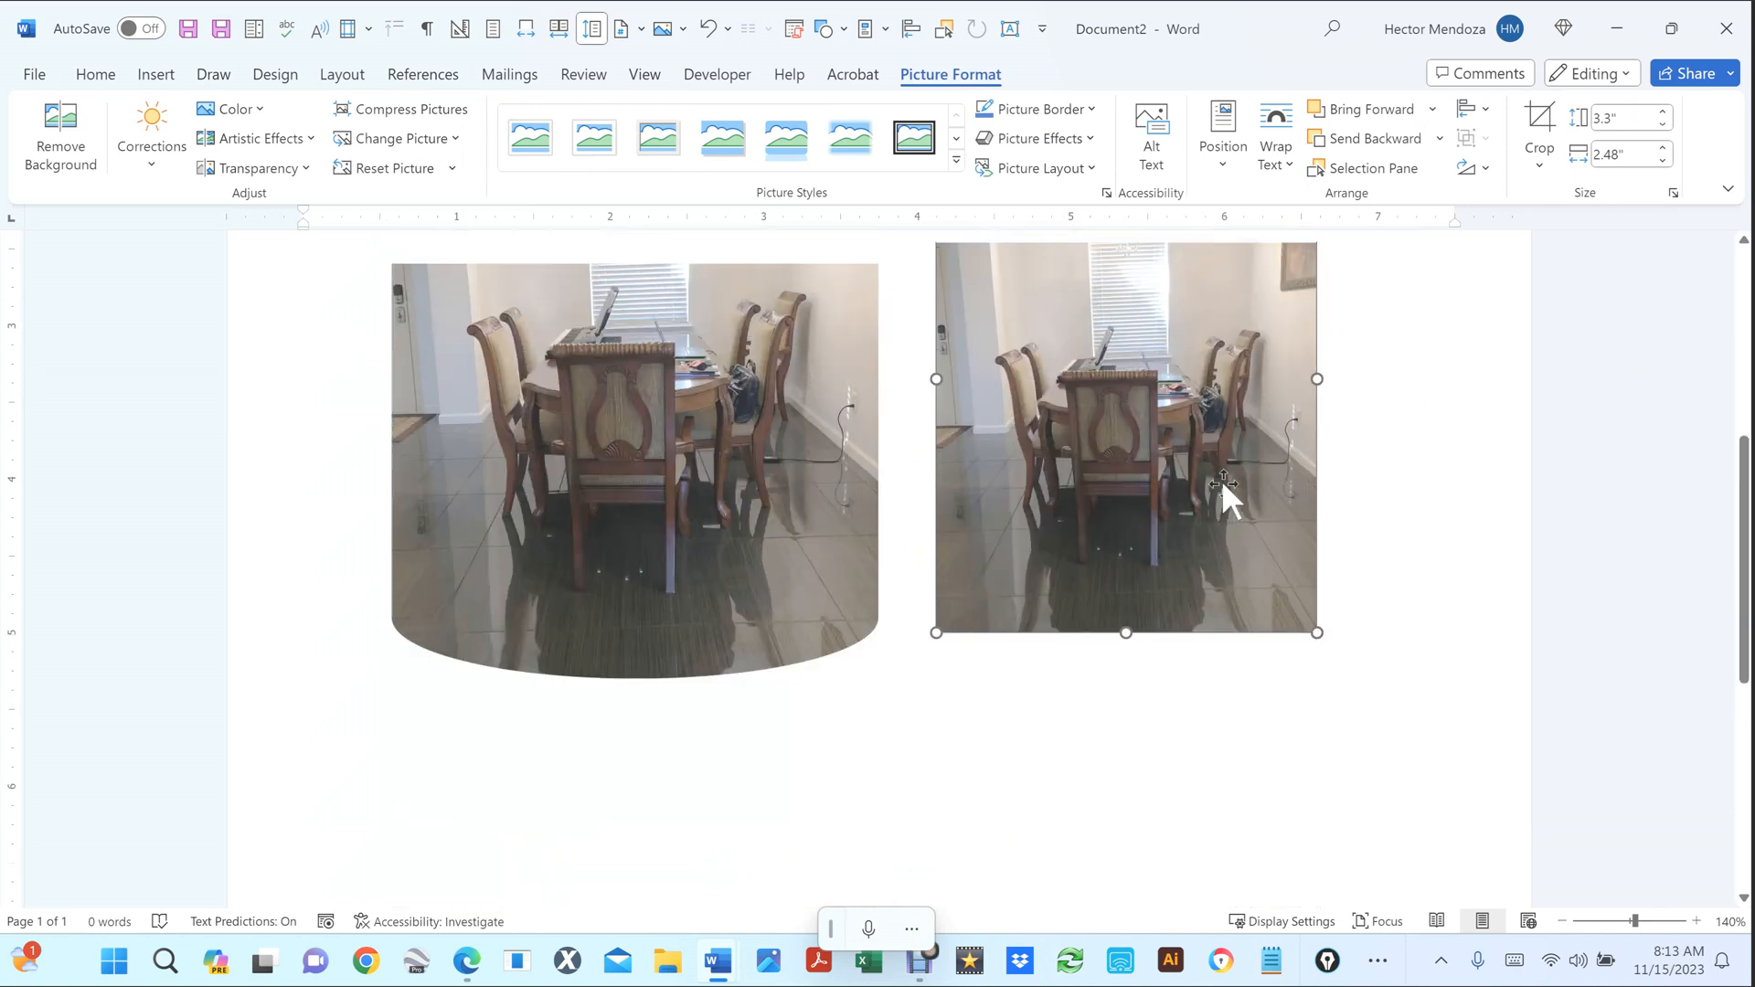
{"action": "scroll", "coordinate": [1222, 480], "scroll_direction": "up", "scroll_amount": 1}
{"action": "left_click_drag", "start_coordinate": [1107, 493], "coordinate": [1147, 542]}
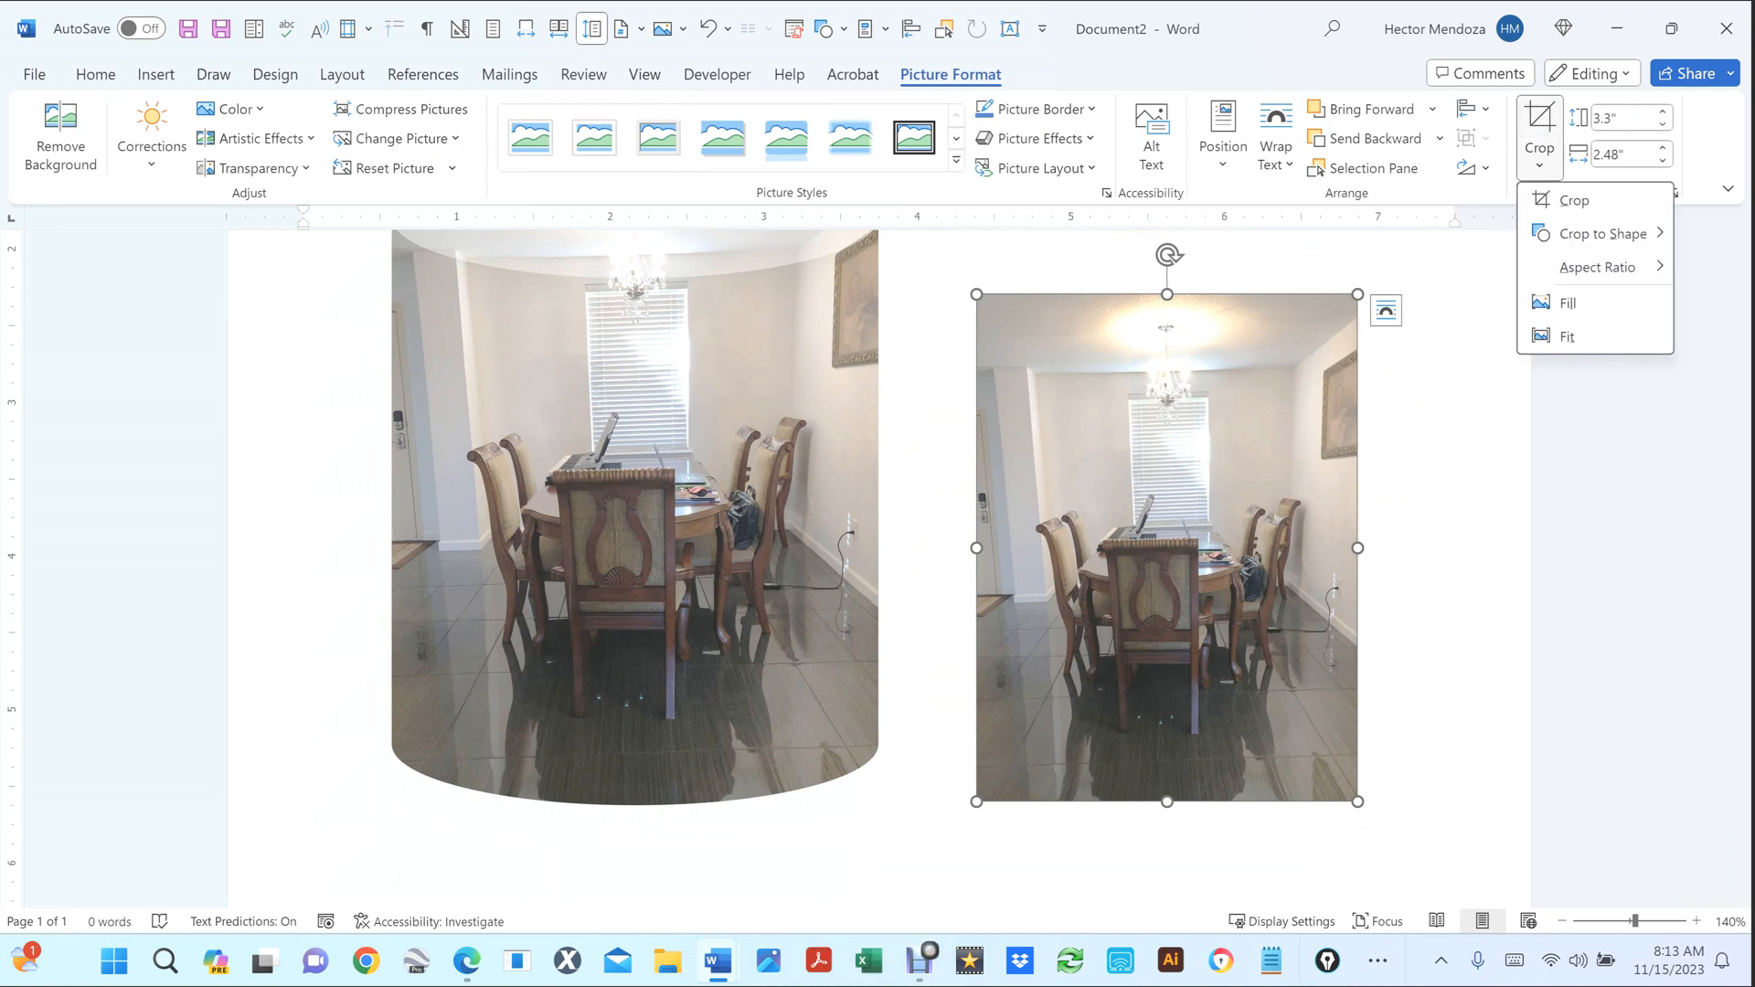
{"action": "mouse_move", "coordinate": [1602, 234]}
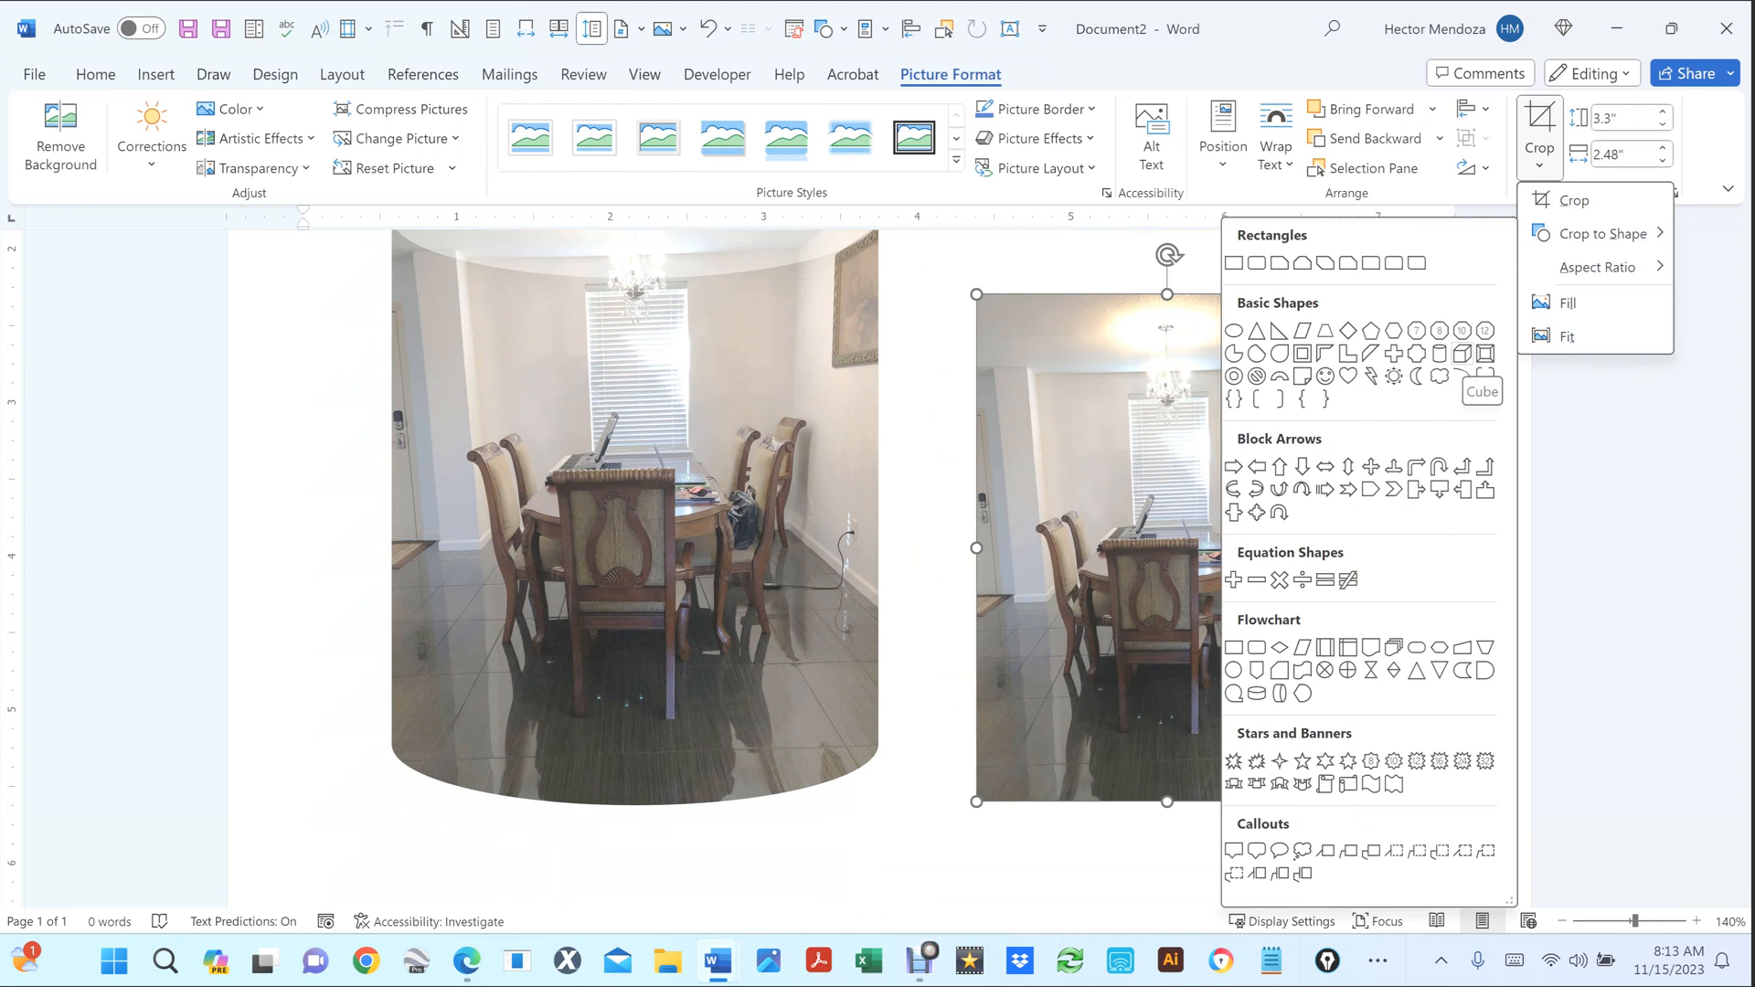
{"action": "left_click", "coordinate": [1462, 352]}
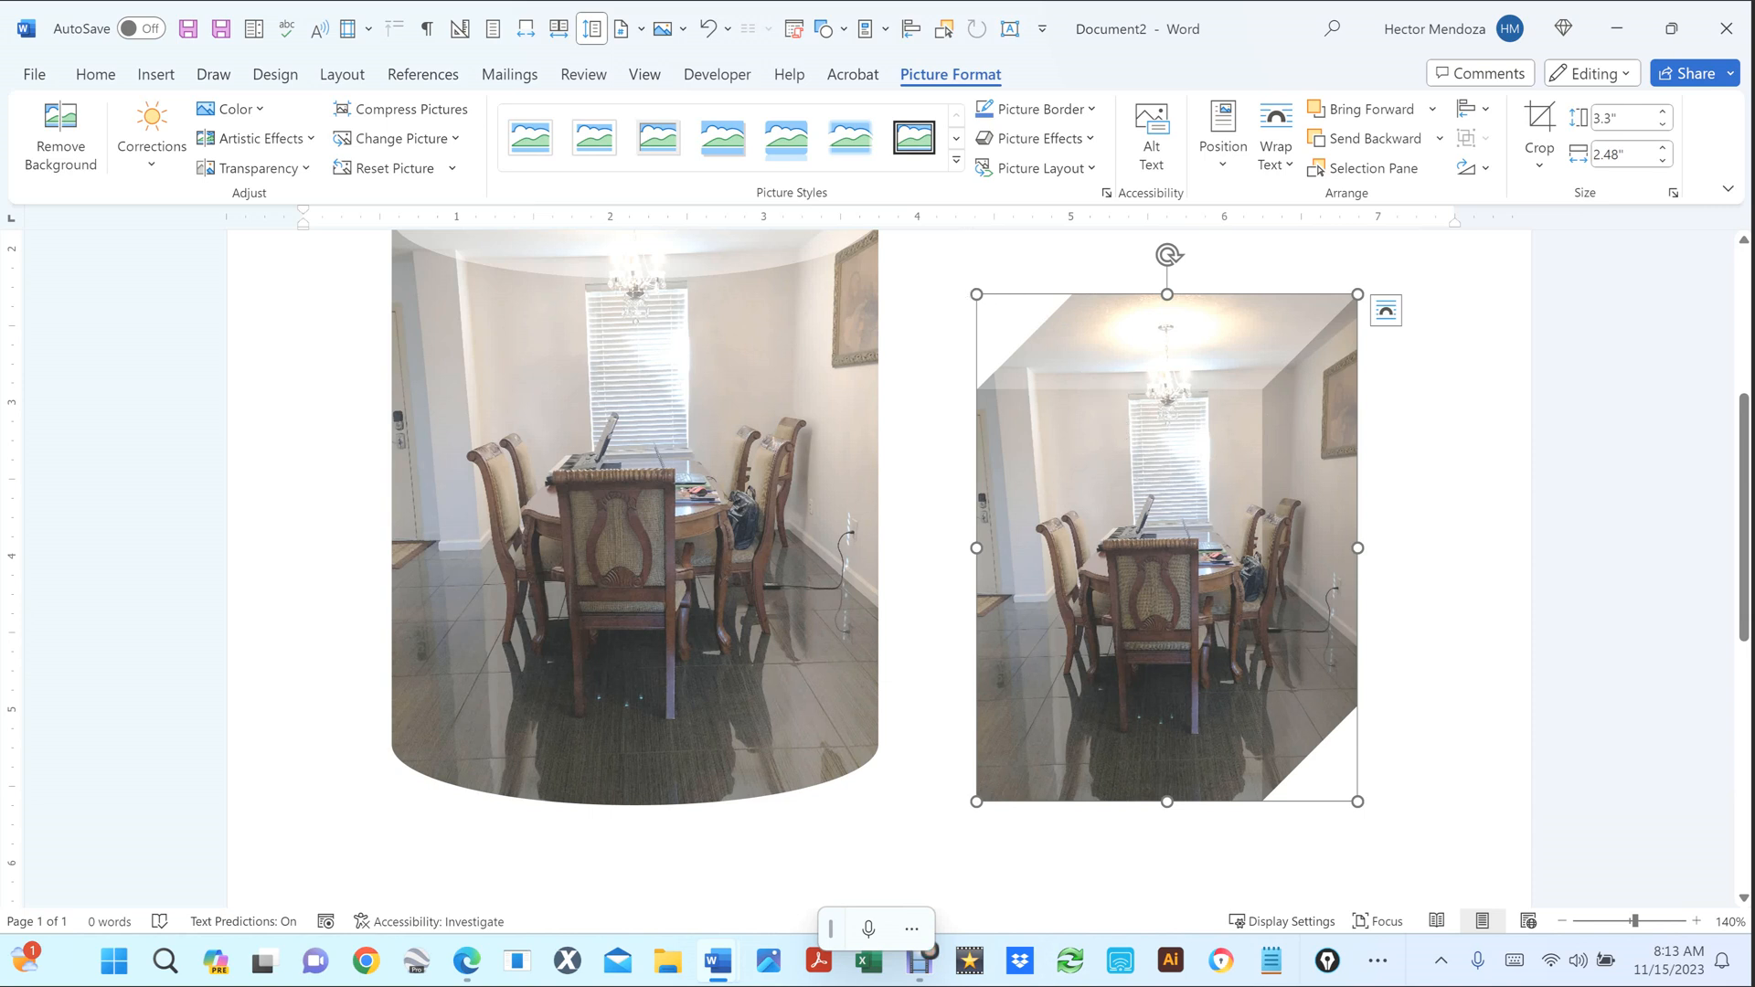
Select the cut-corner dining-room photo and bring up its right-click options menu.
{"action": "left_click", "coordinate": [1442, 539]}
{"action": "scroll", "coordinate": [1442, 540], "scroll_direction": "down", "scroll_amount": 5}
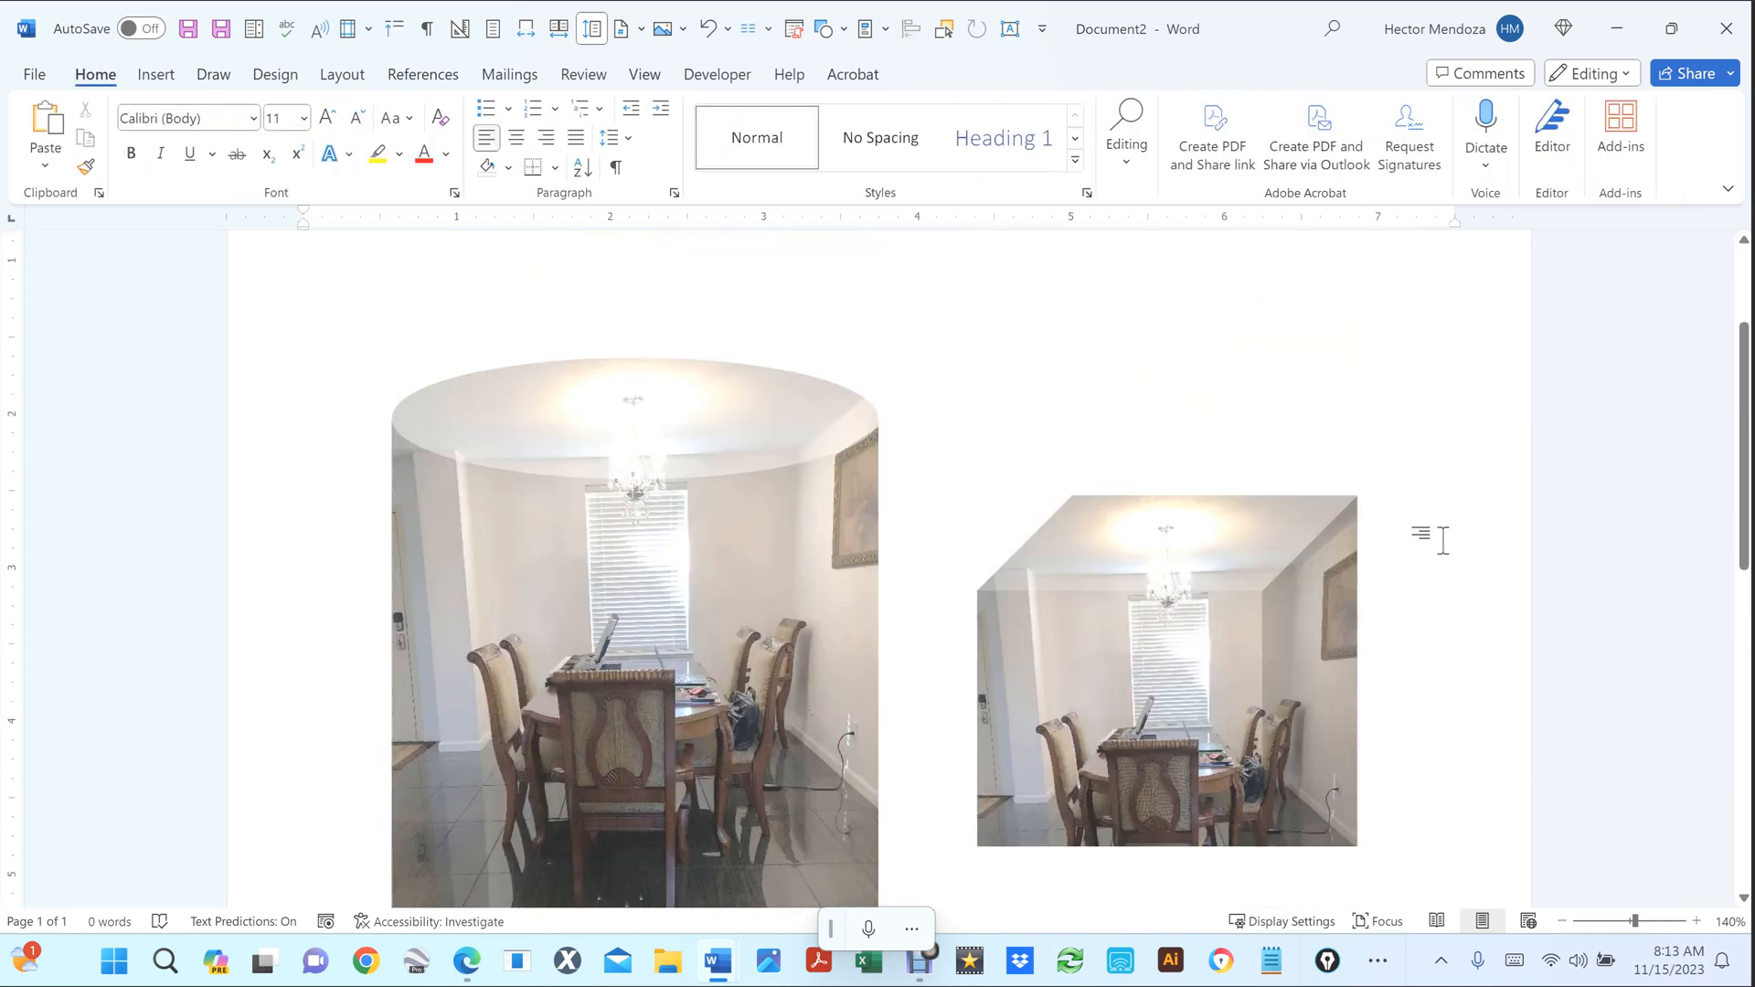
{"action": "scroll", "coordinate": [1442, 541], "scroll_direction": "up", "scroll_amount": 2}
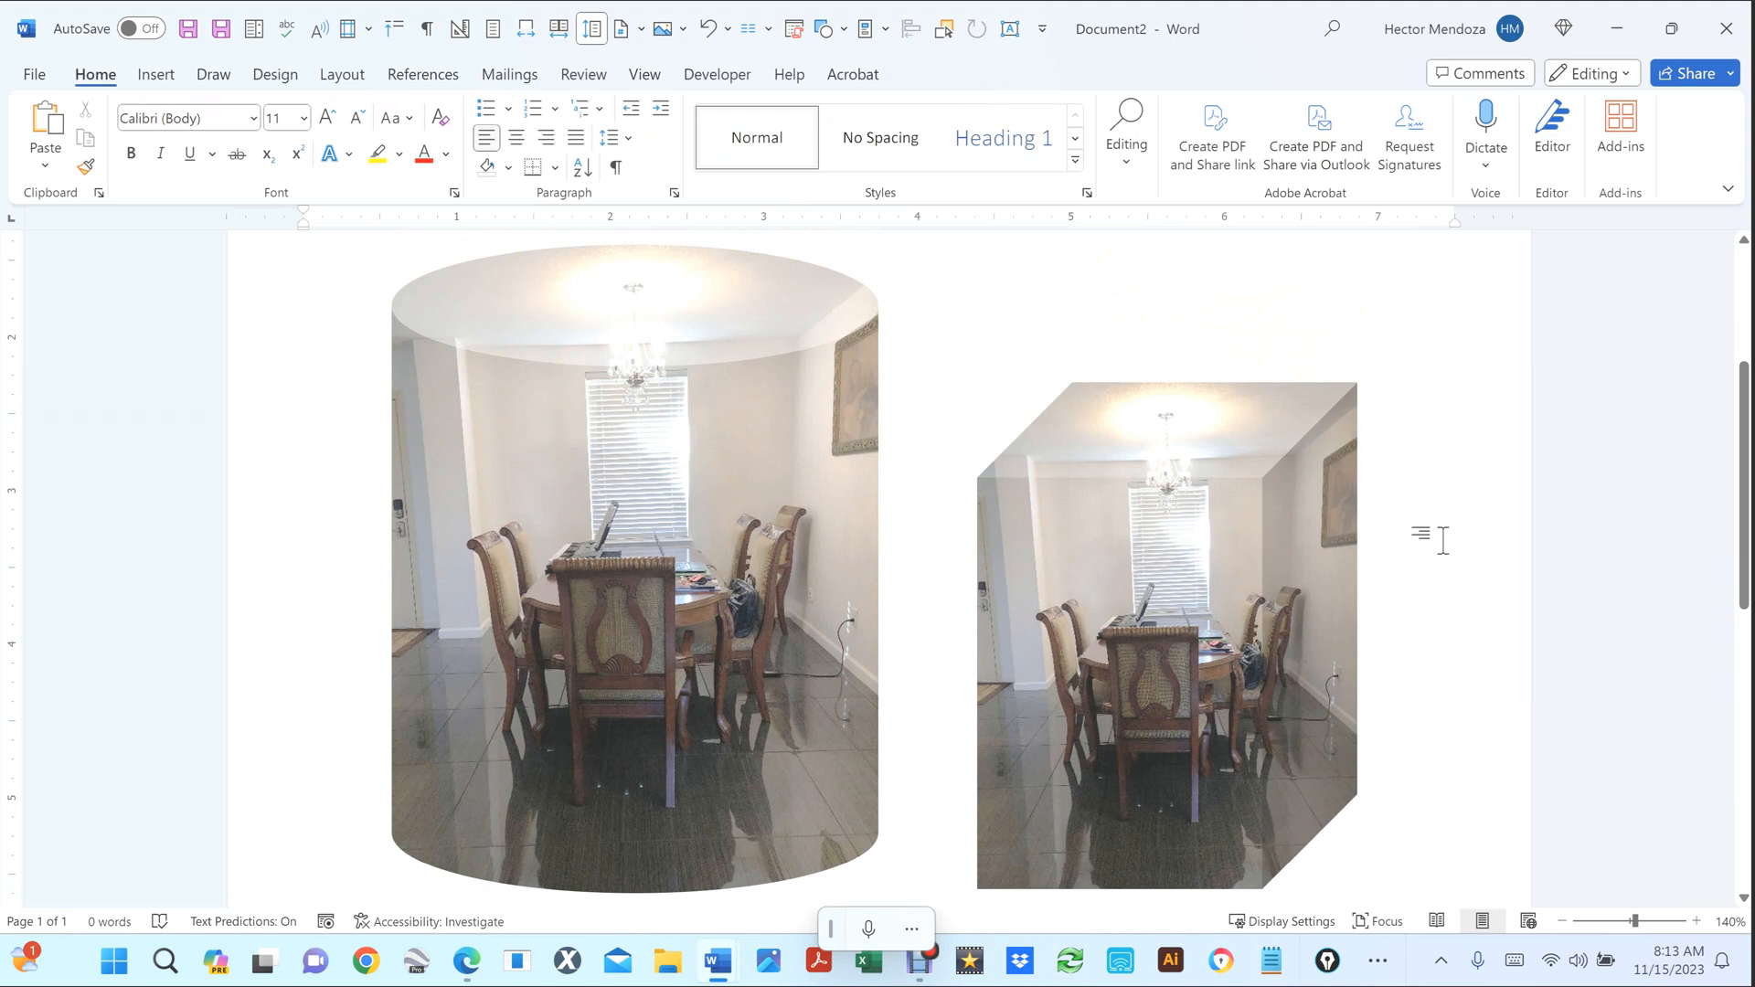
{"action": "left_click", "coordinate": [1152, 589]}
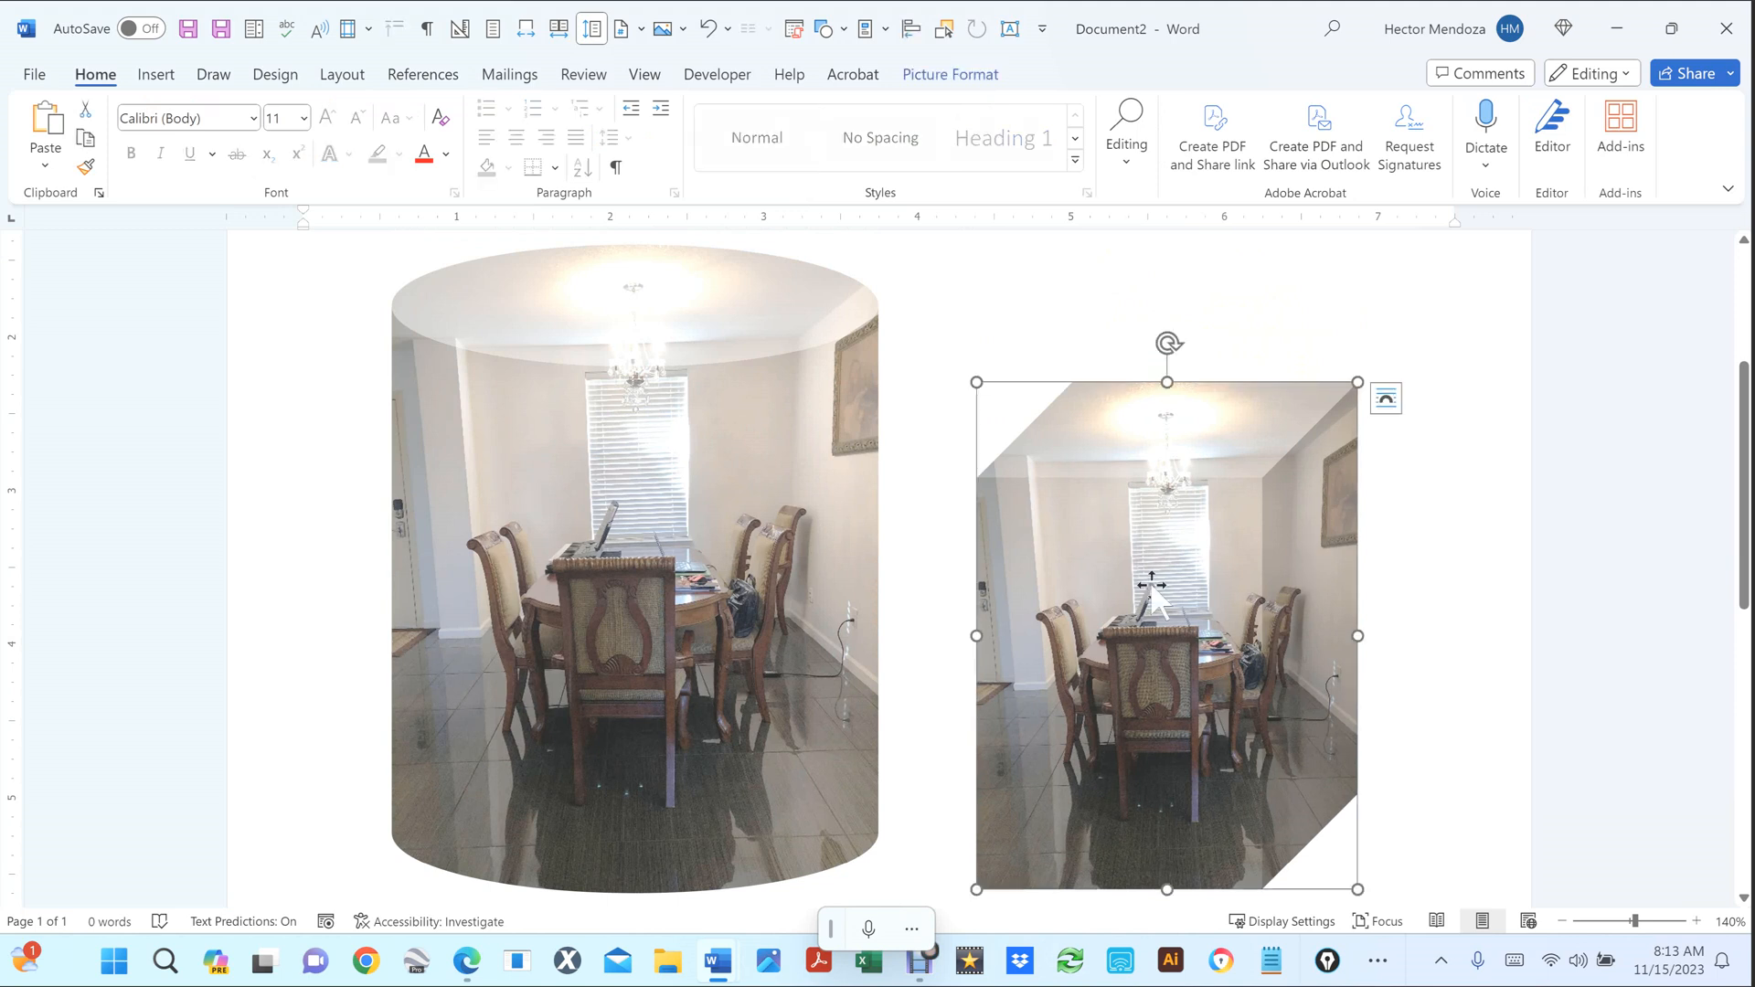
{"action": "scroll", "coordinate": [1152, 585], "scroll_direction": "down", "scroll_amount": 1}
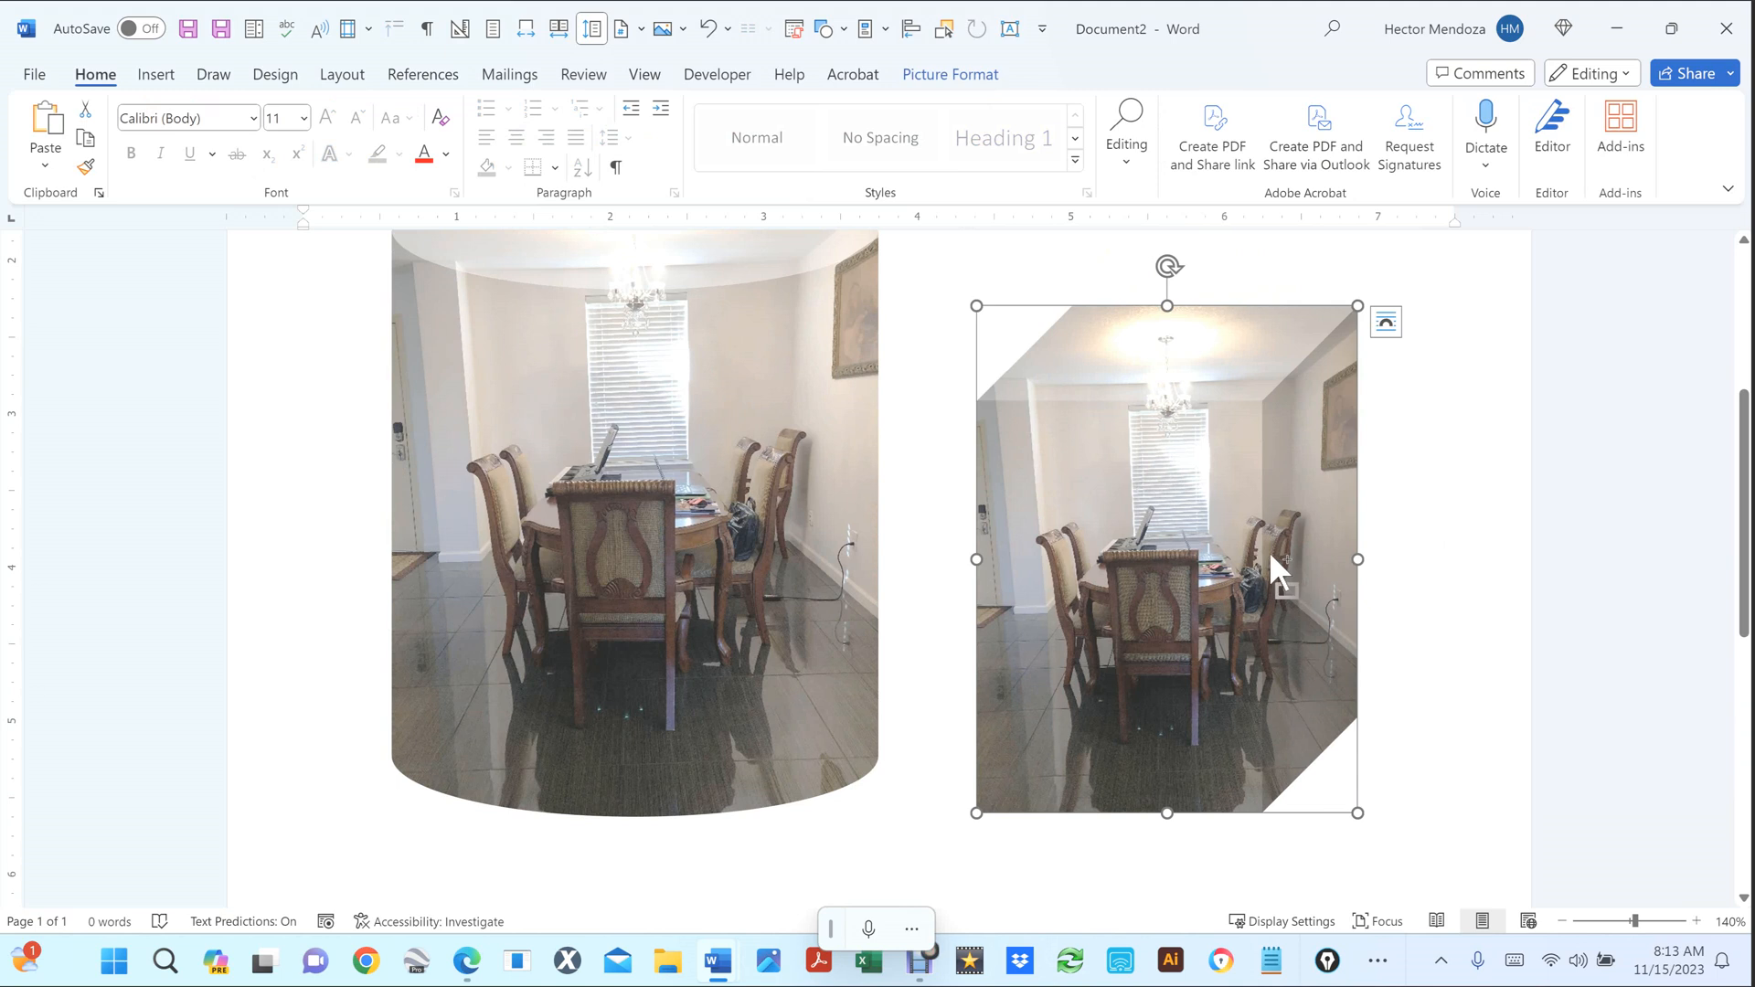
{"action": "scroll", "coordinate": [1269, 550], "scroll_direction": "down", "scroll_amount": 3}
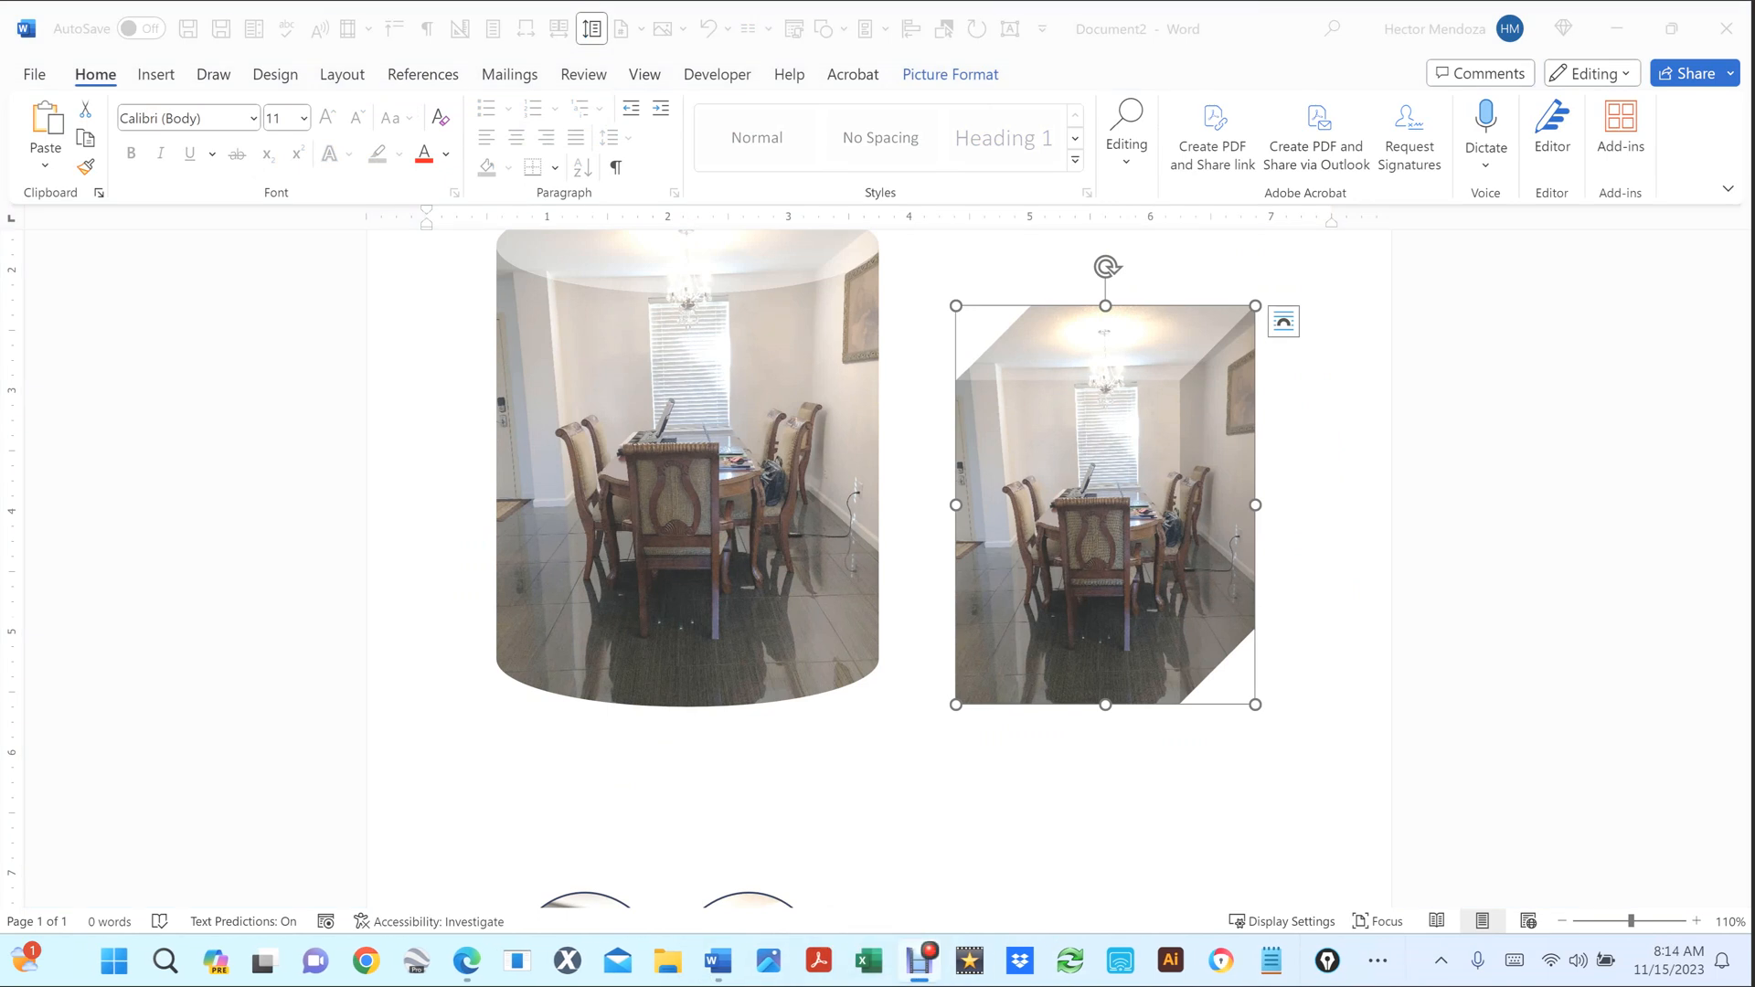
{"action": "left_click", "coordinate": [790, 498]}
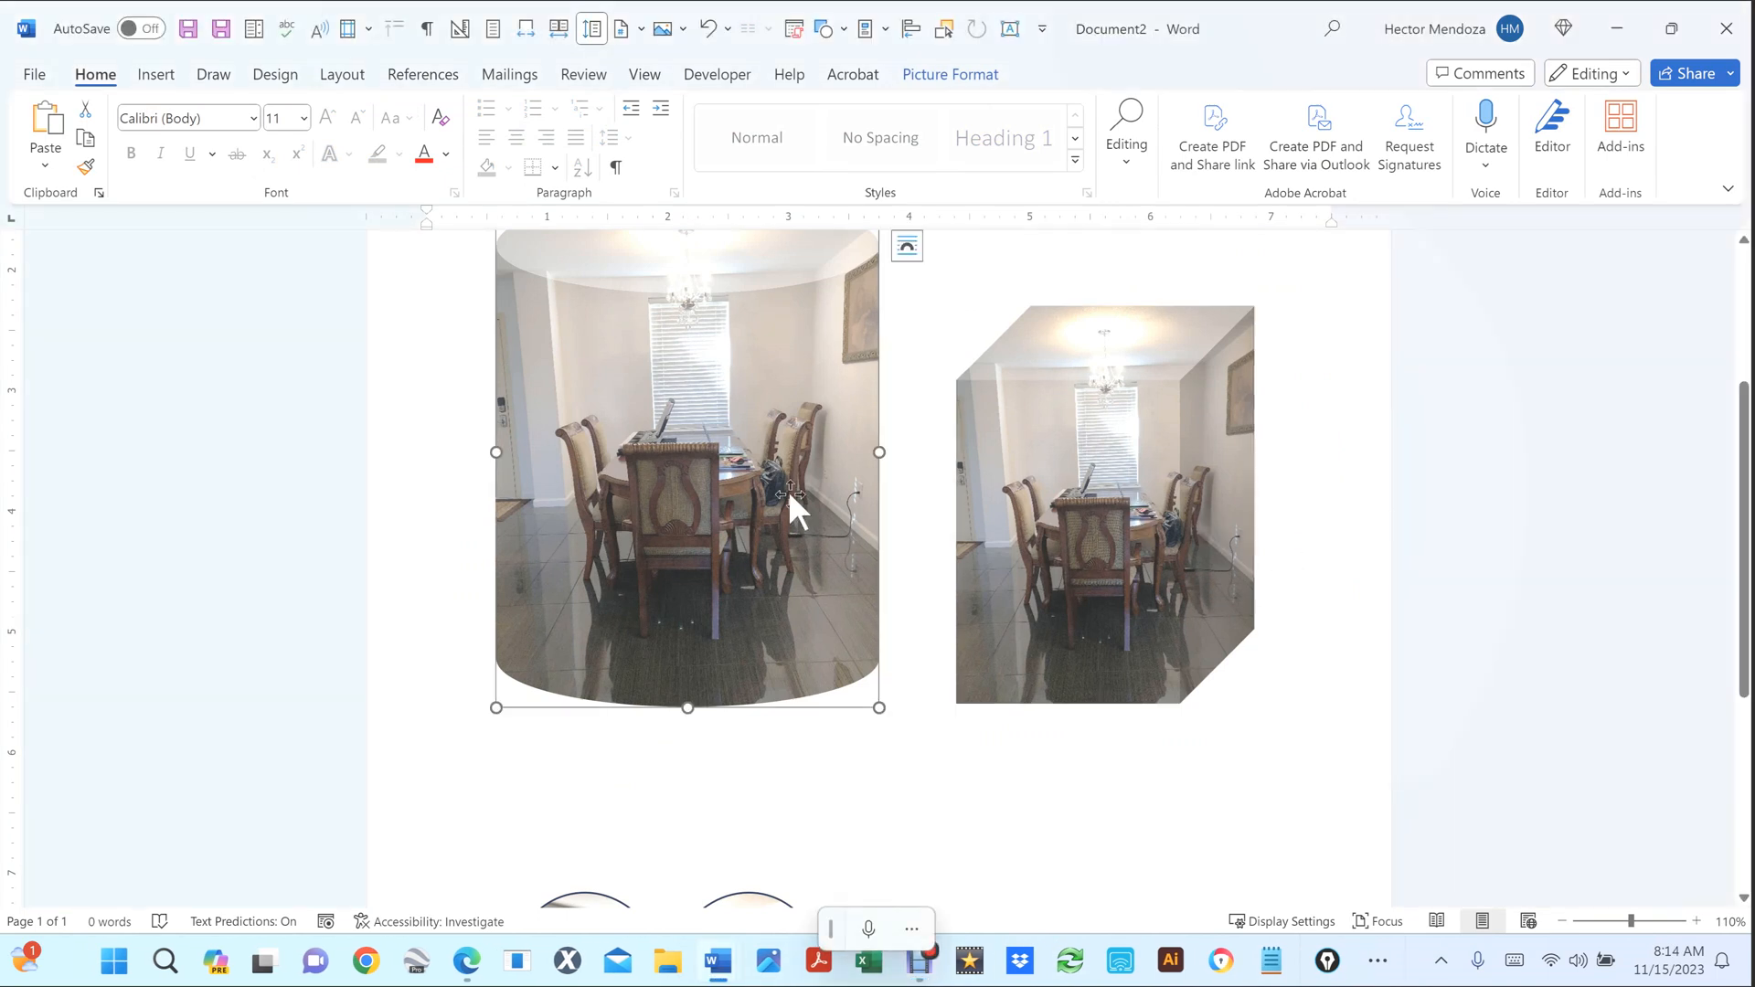
{"action": "left_click", "coordinate": [1102, 485]}
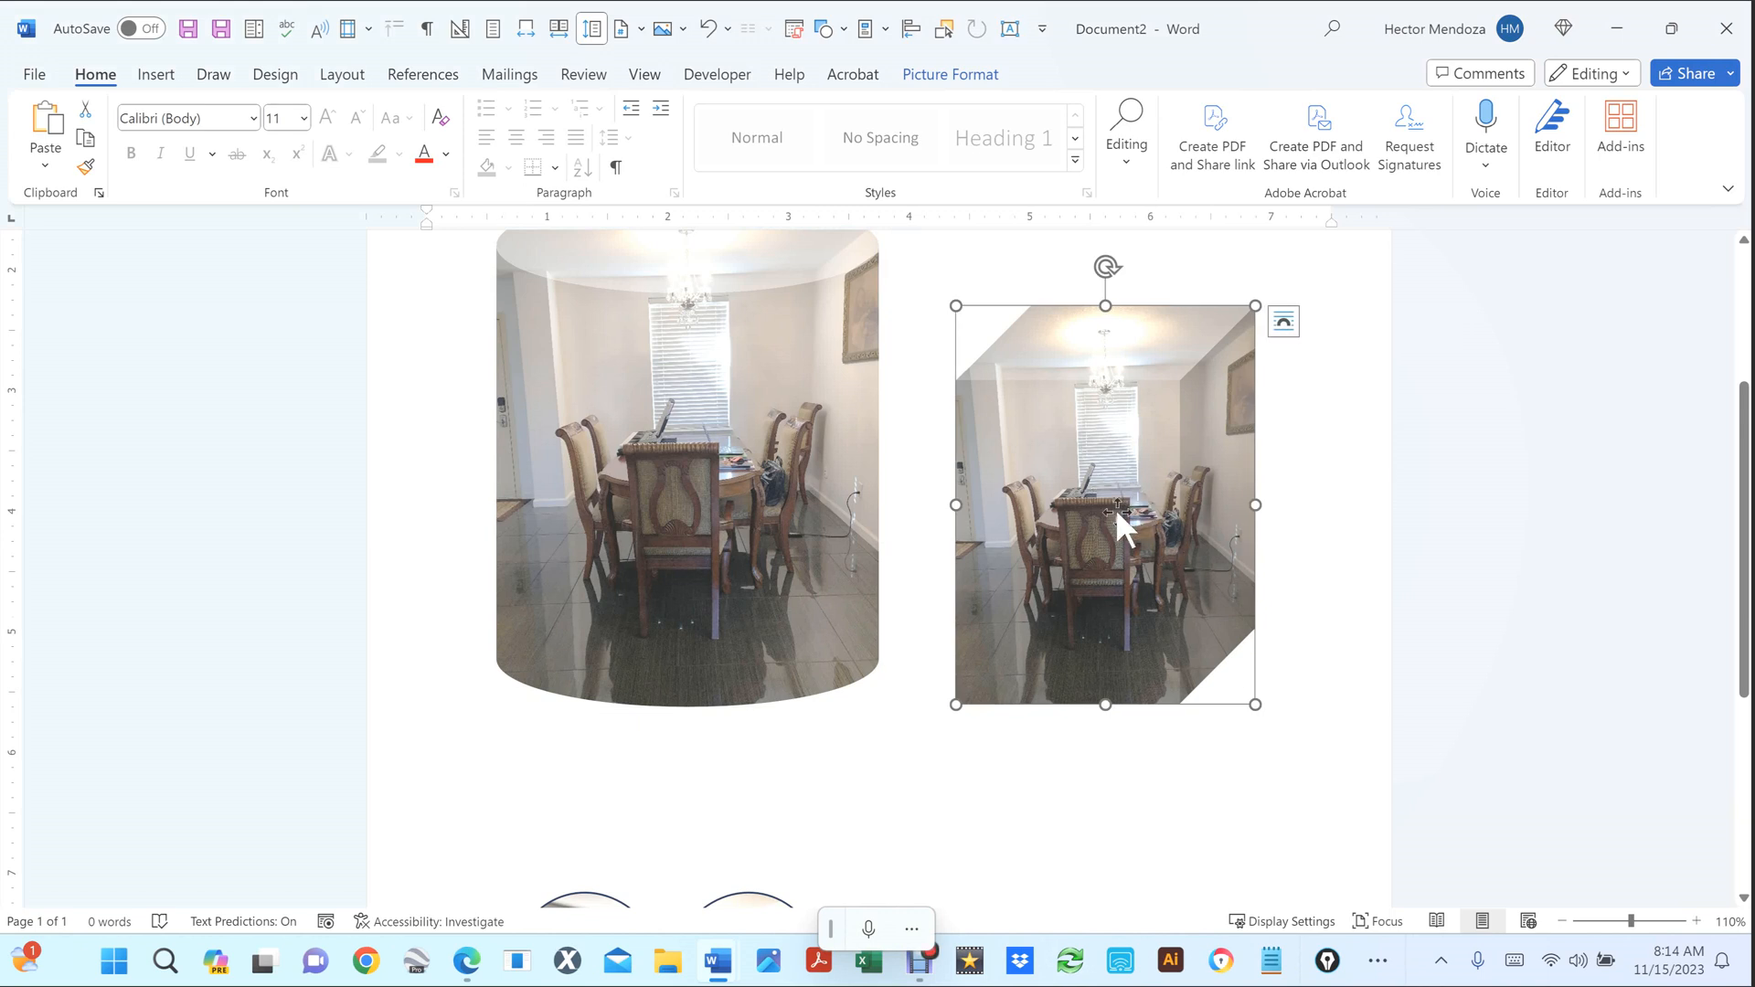
{"action": "right_click", "coordinate": [1115, 508]}
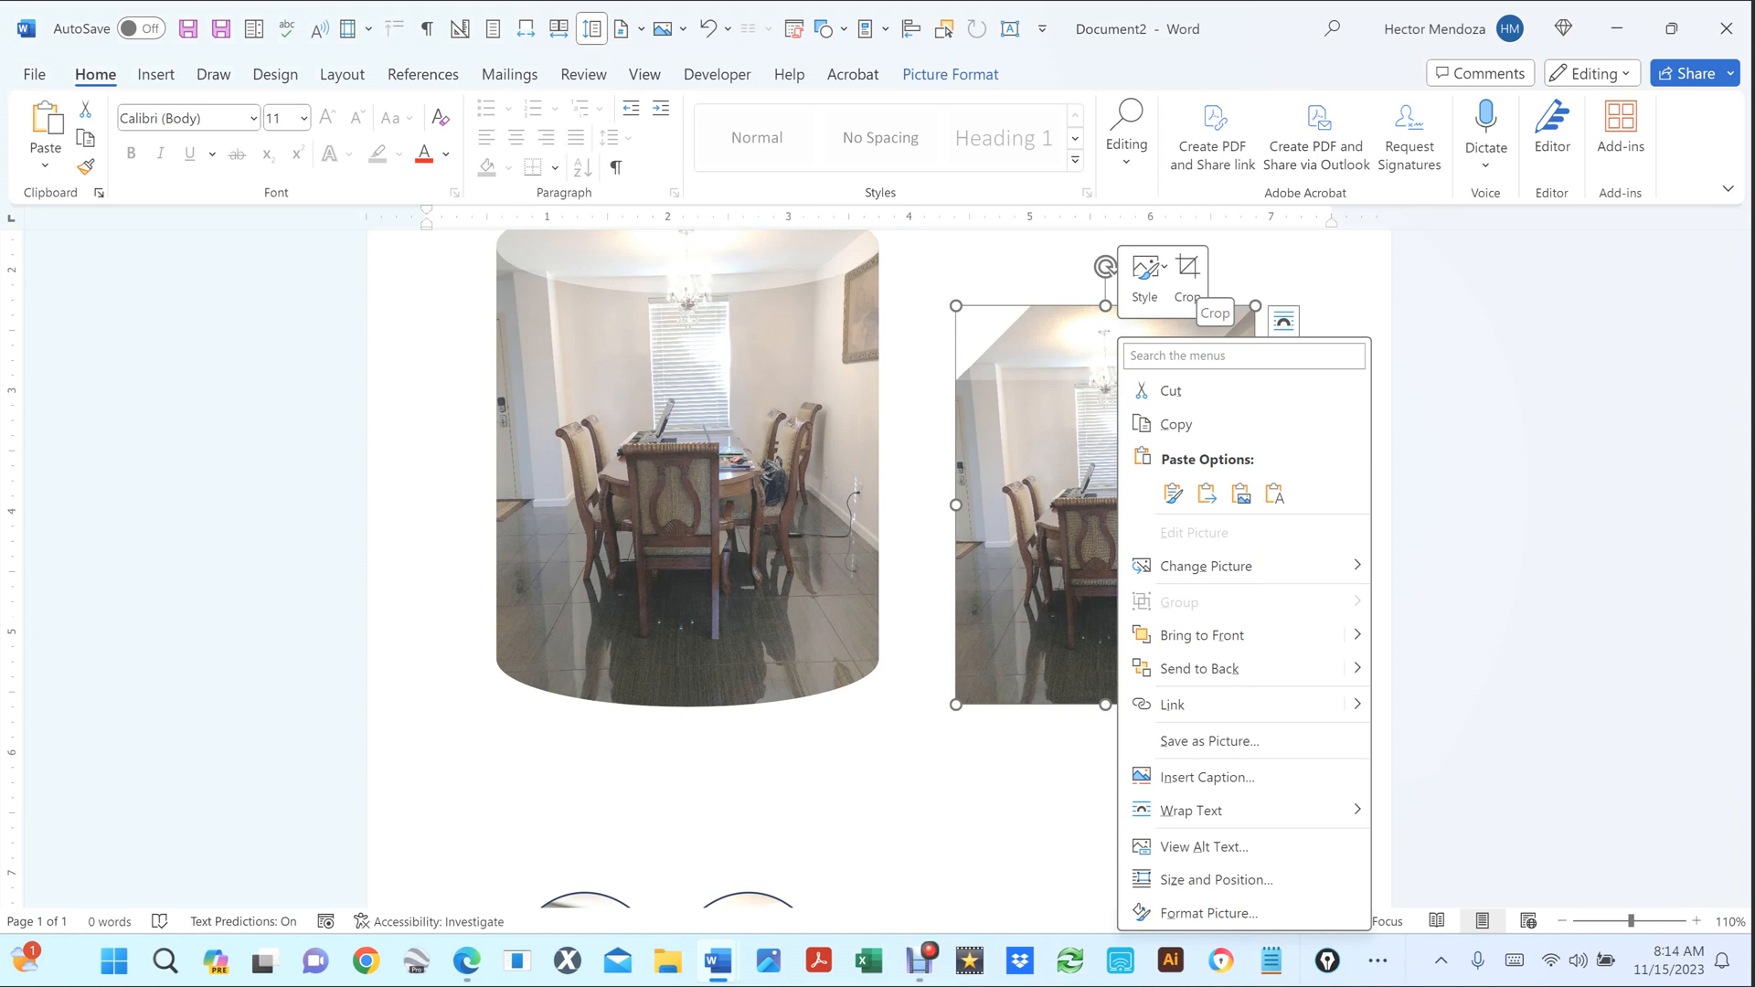
{"action": "left_click", "coordinate": [733, 517]}
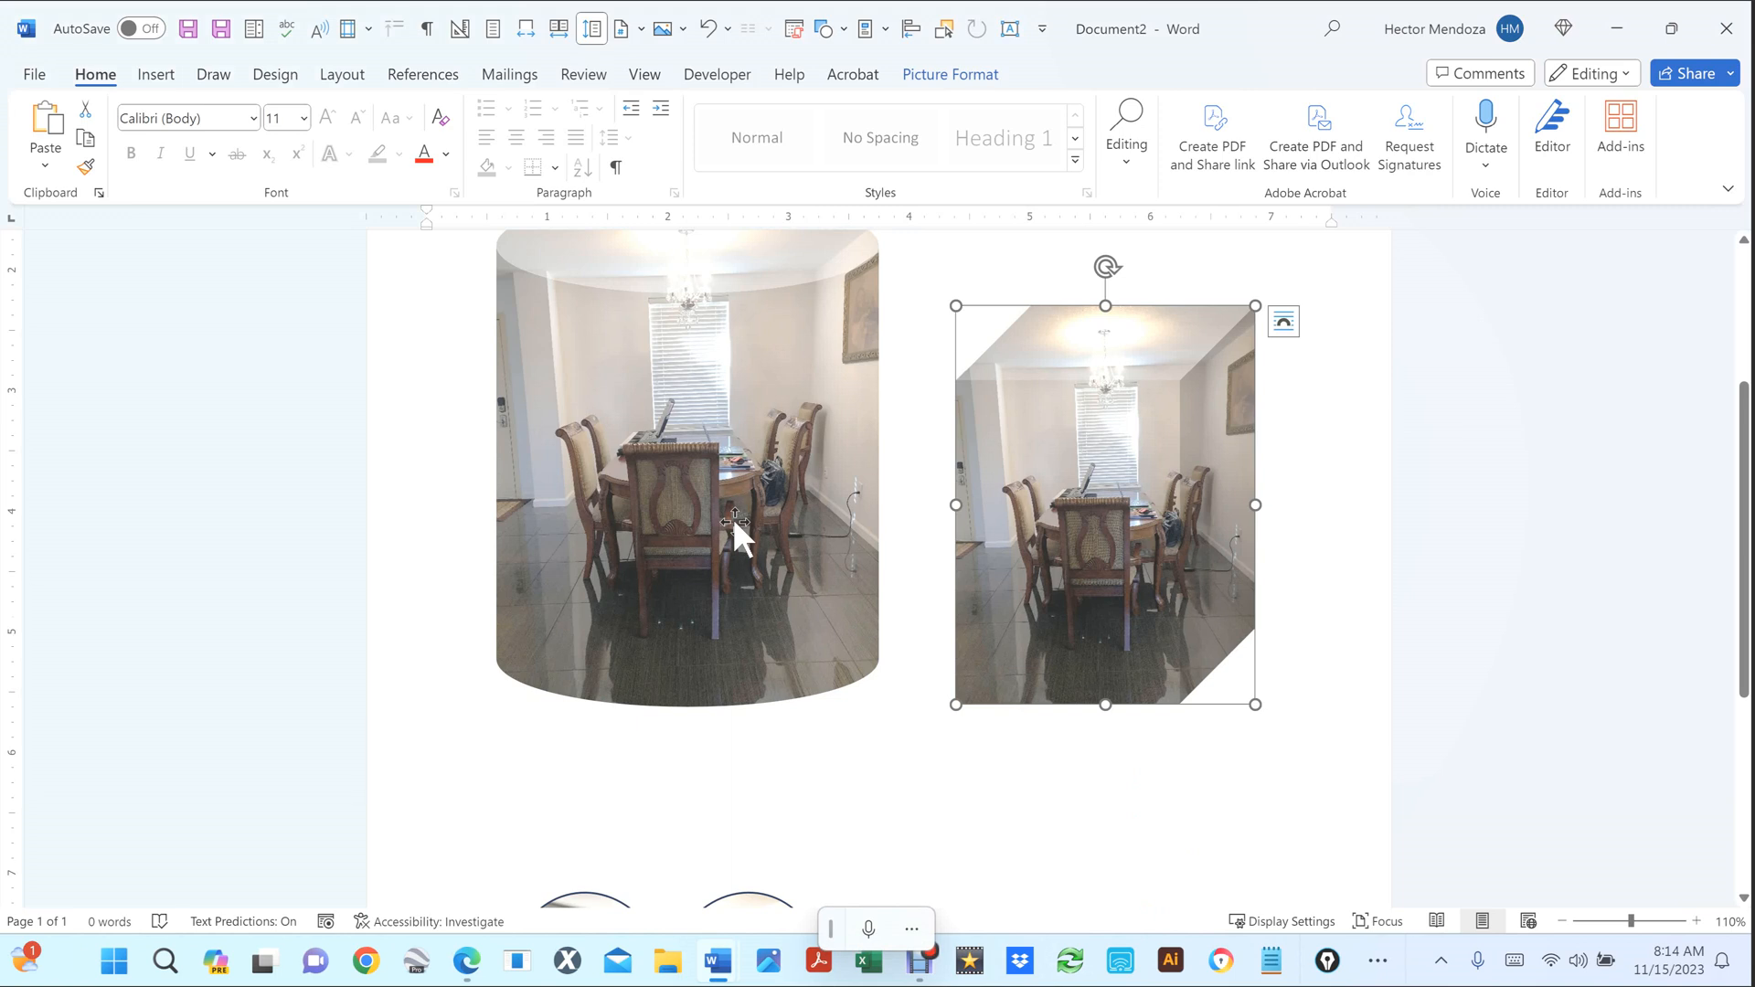
{"action": "right_click", "coordinate": [733, 517]}
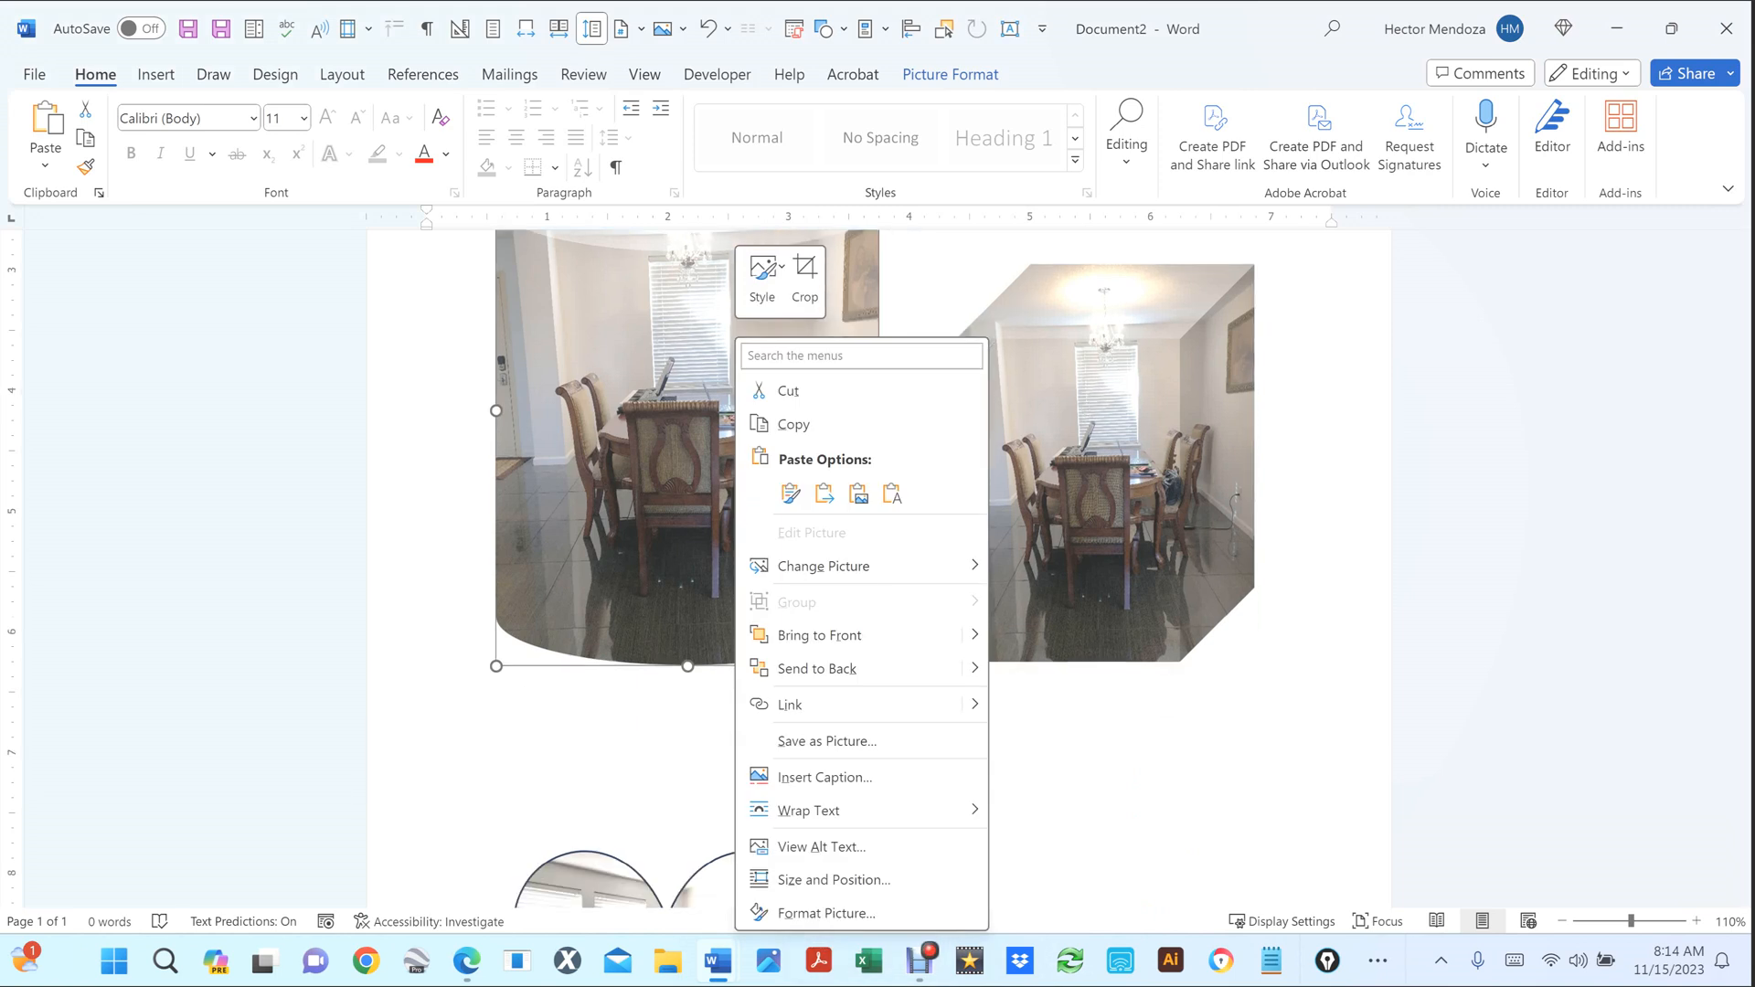
{"action": "scroll", "coordinate": [733, 517], "scroll_direction": "down", "scroll_amount": 3}
{"action": "left_click", "coordinate": [605, 774]}
{"action": "right_click", "coordinate": [606, 774]}
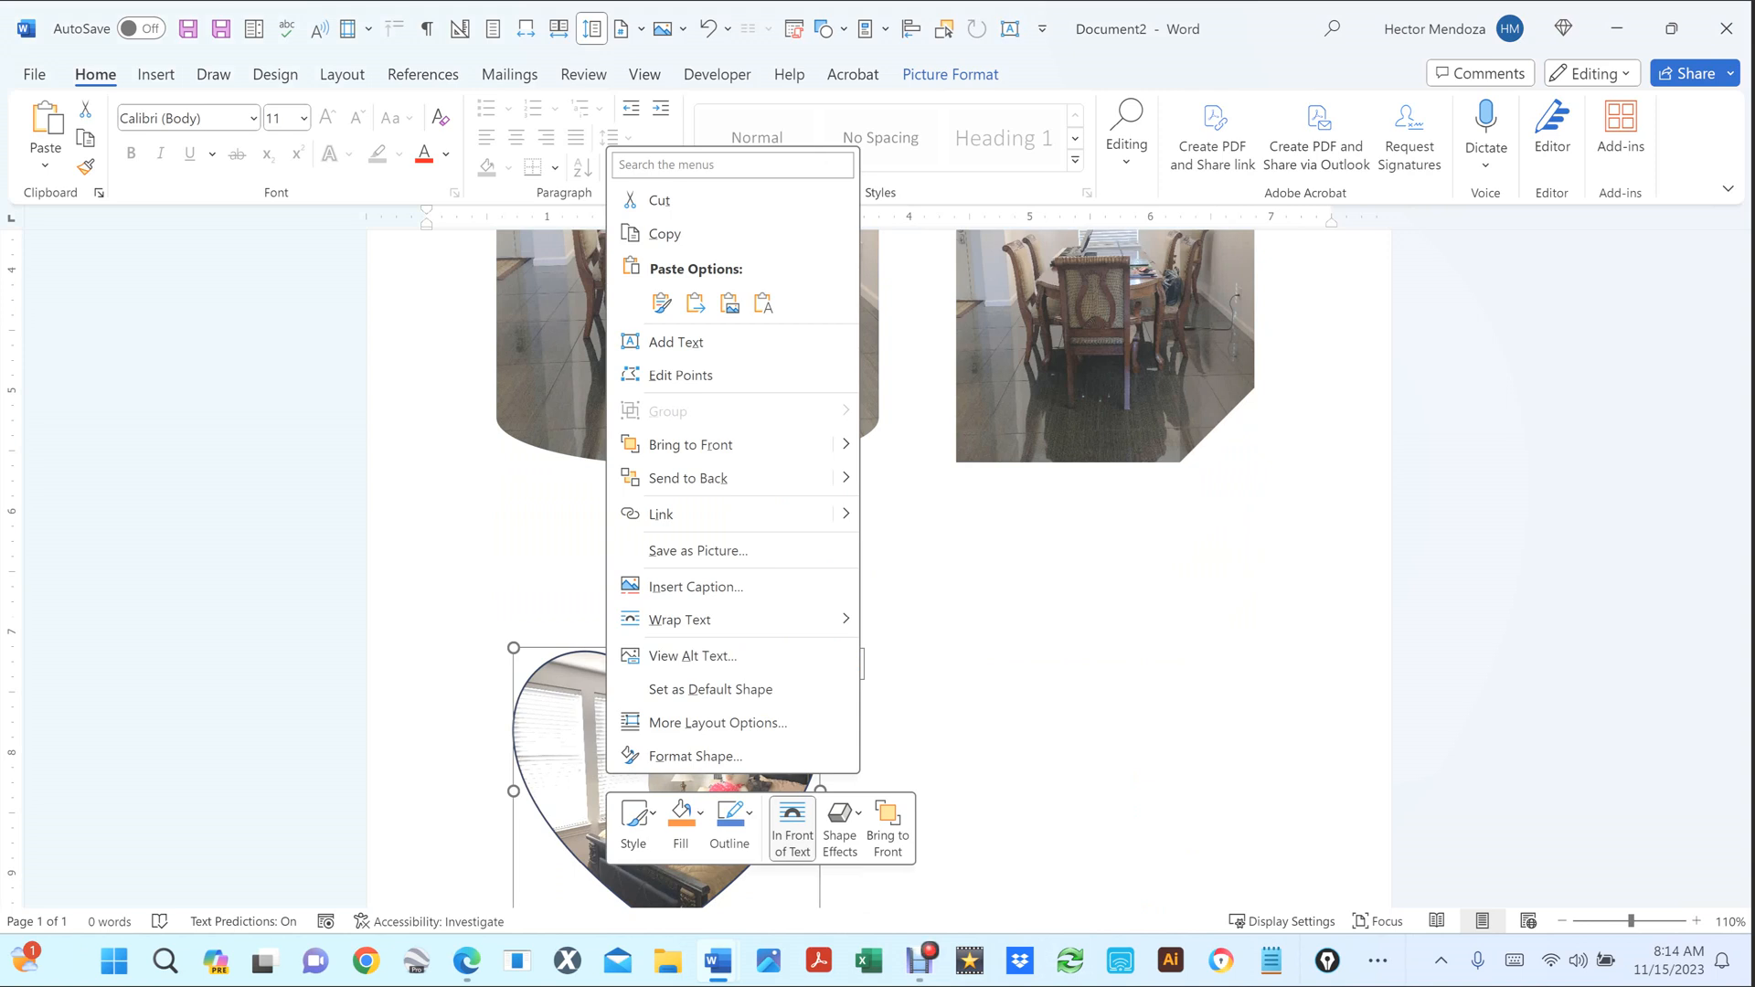
{"action": "left_click", "coordinate": [772, 760]}
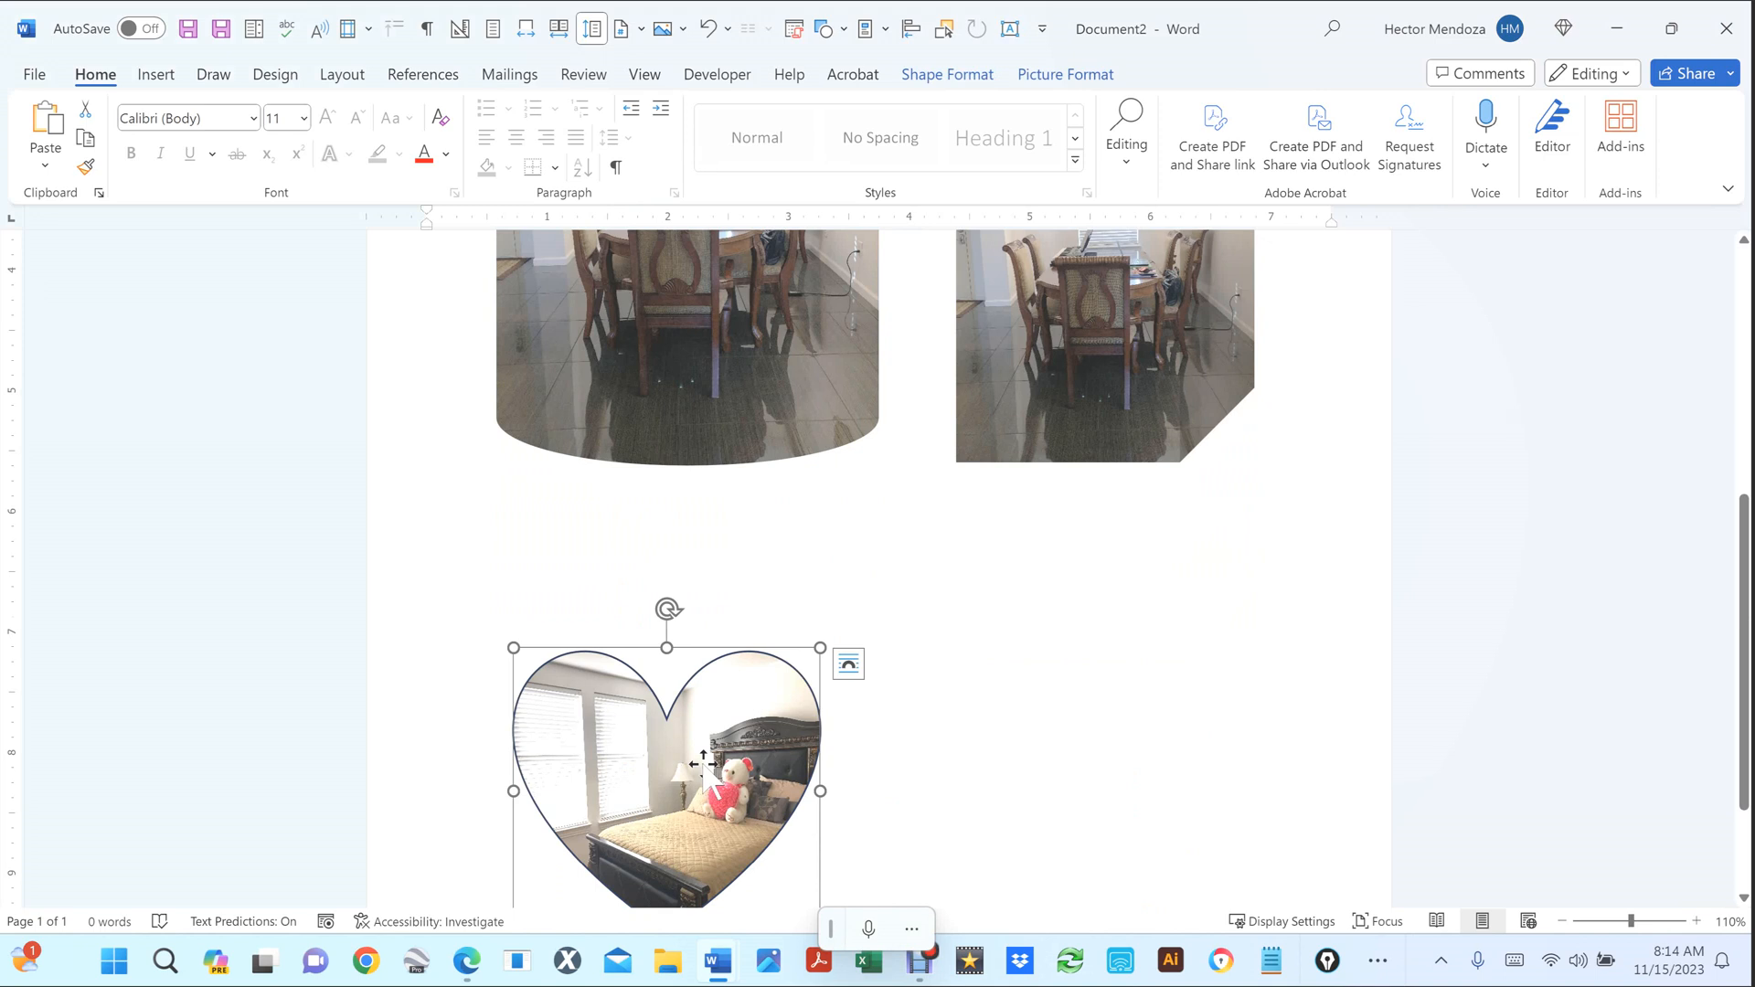
{"action": "left_click", "coordinate": [1176, 352]}
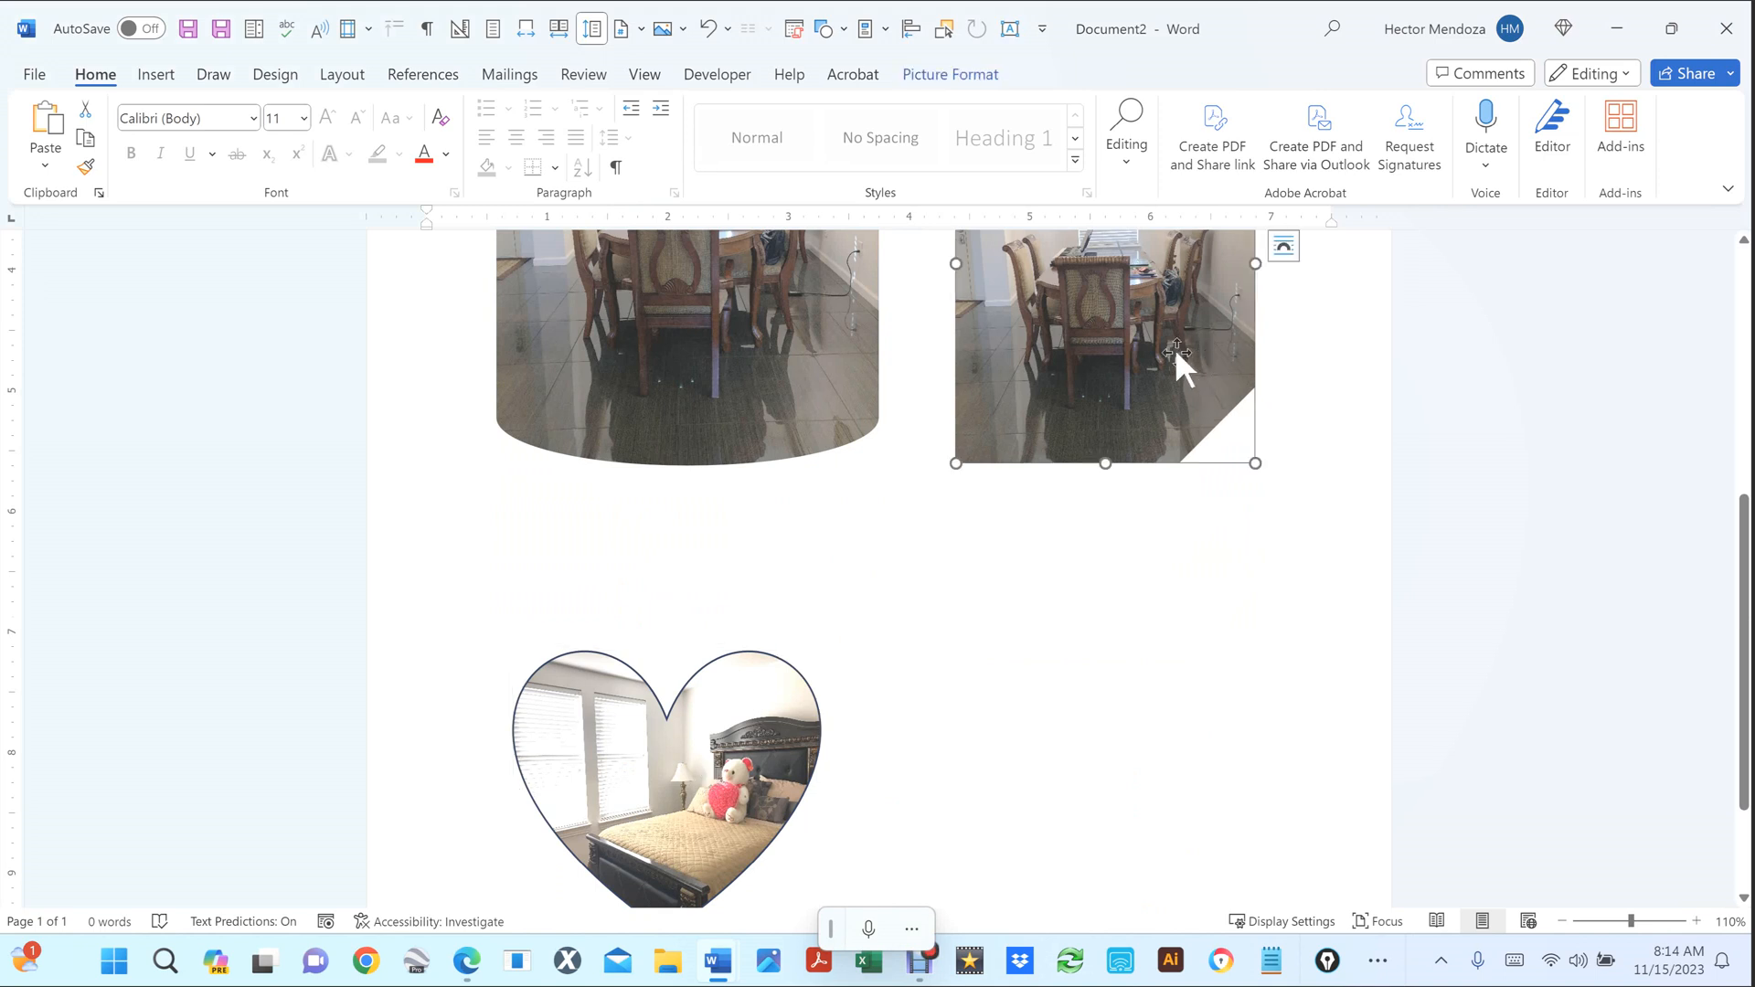
{"action": "right_click", "coordinate": [1176, 348]}
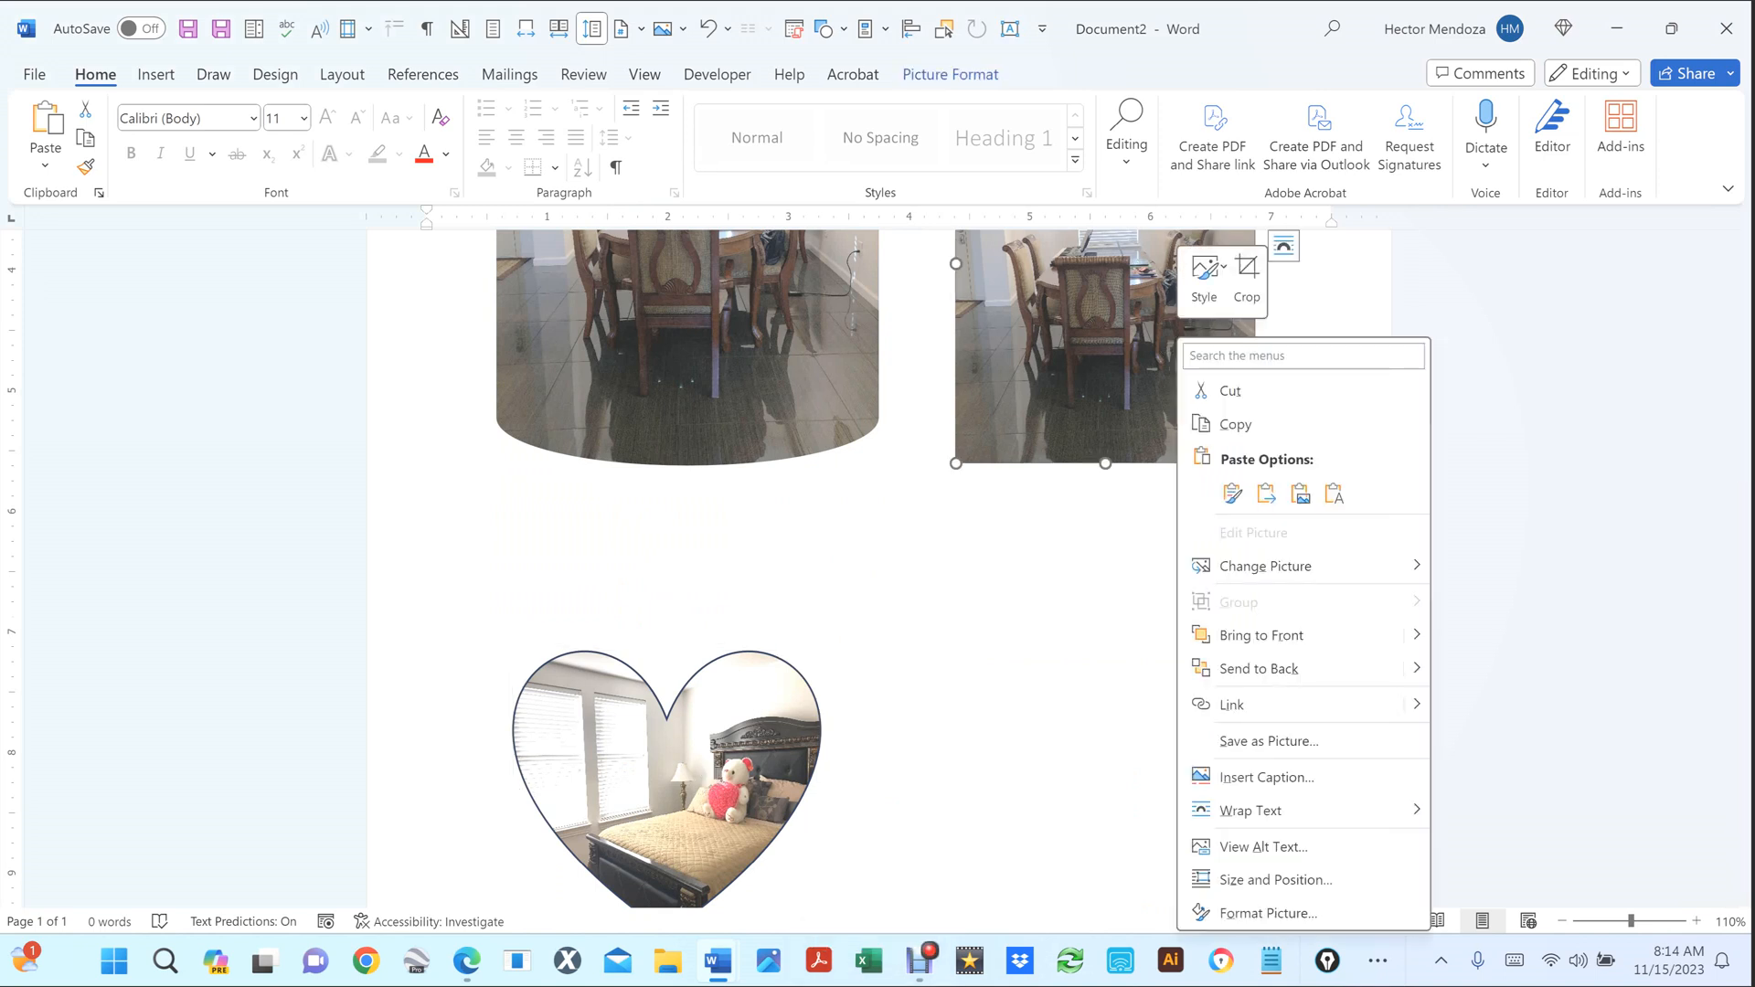
{"action": "left_click", "coordinate": [514, 850]}
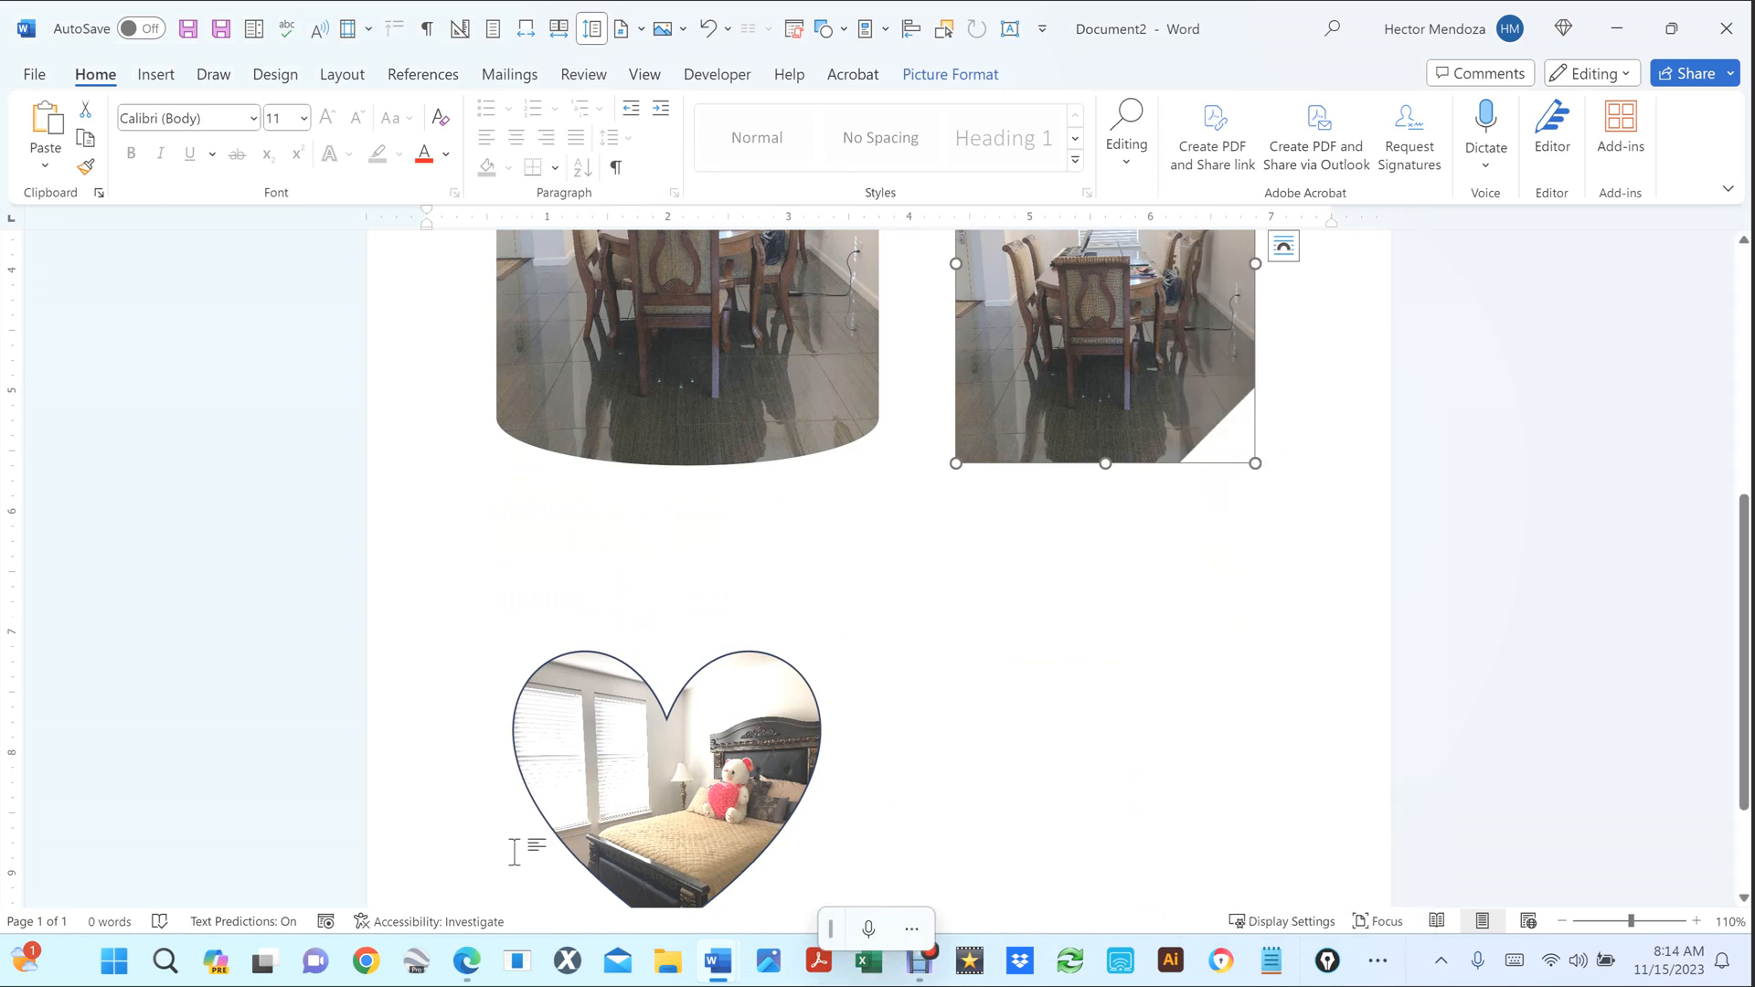
{"action": "key", "text": "ctrl+Home"}
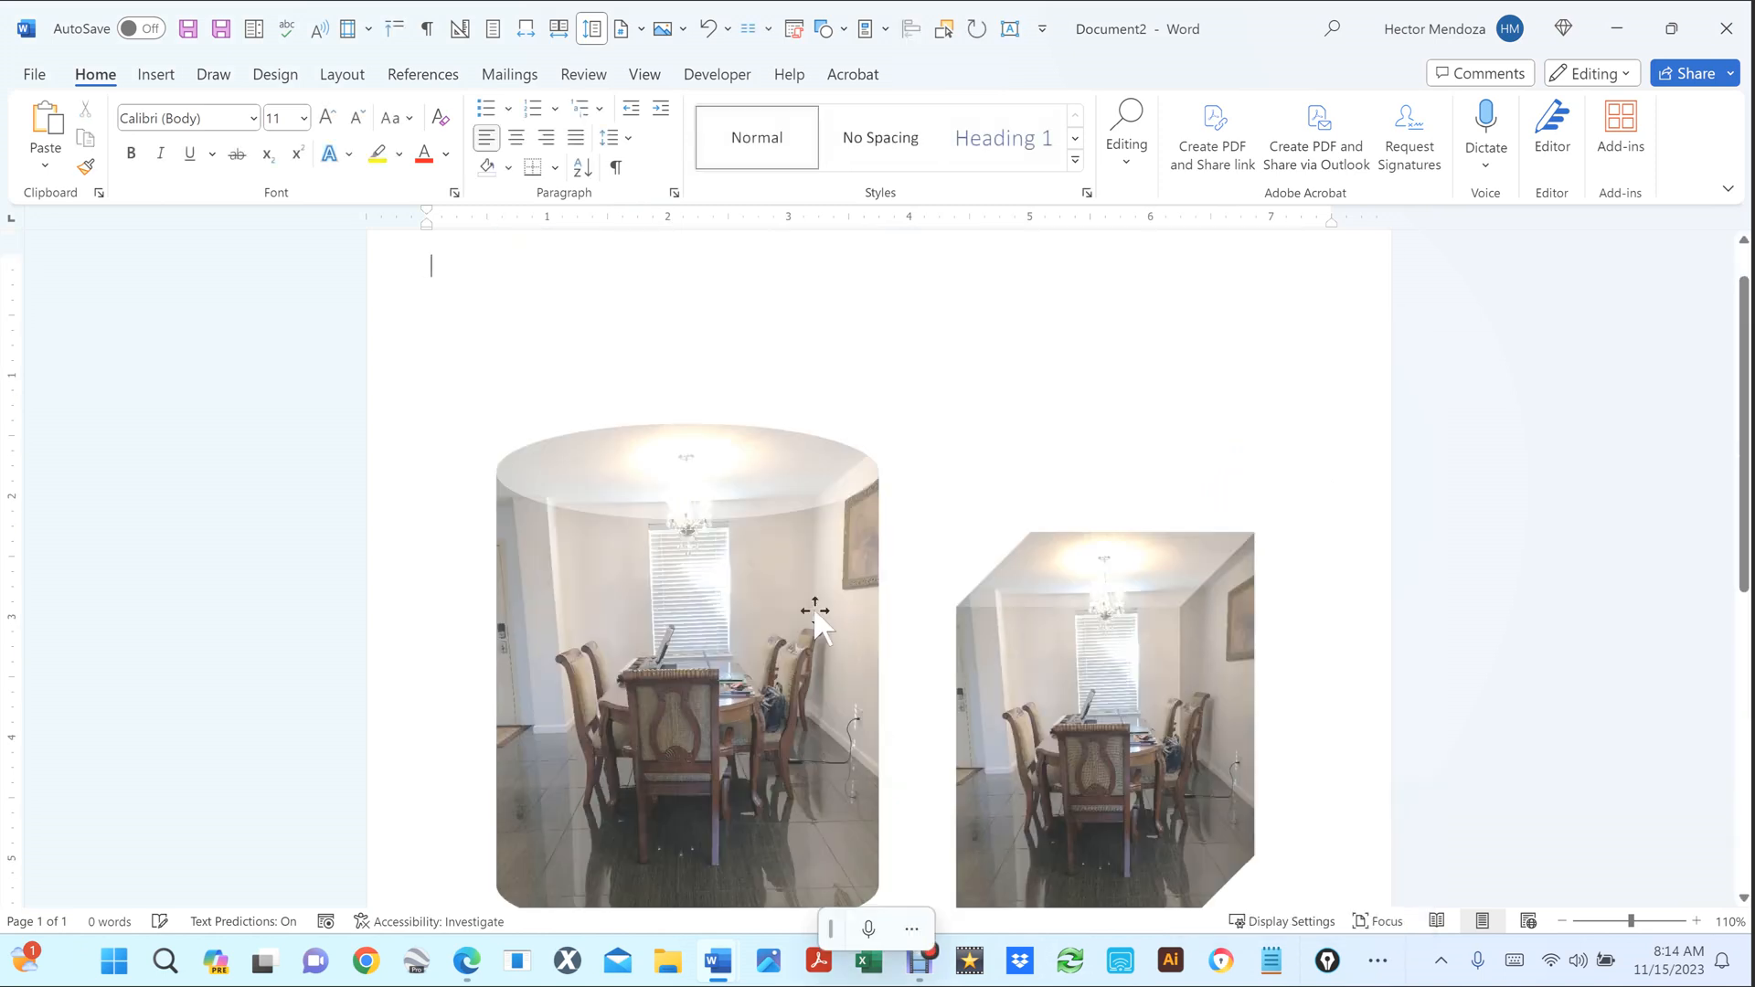
{"action": "scroll", "coordinate": [816, 614], "scroll_direction": "down", "scroll_amount": 8}
{"action": "left_click", "coordinate": [711, 732]}
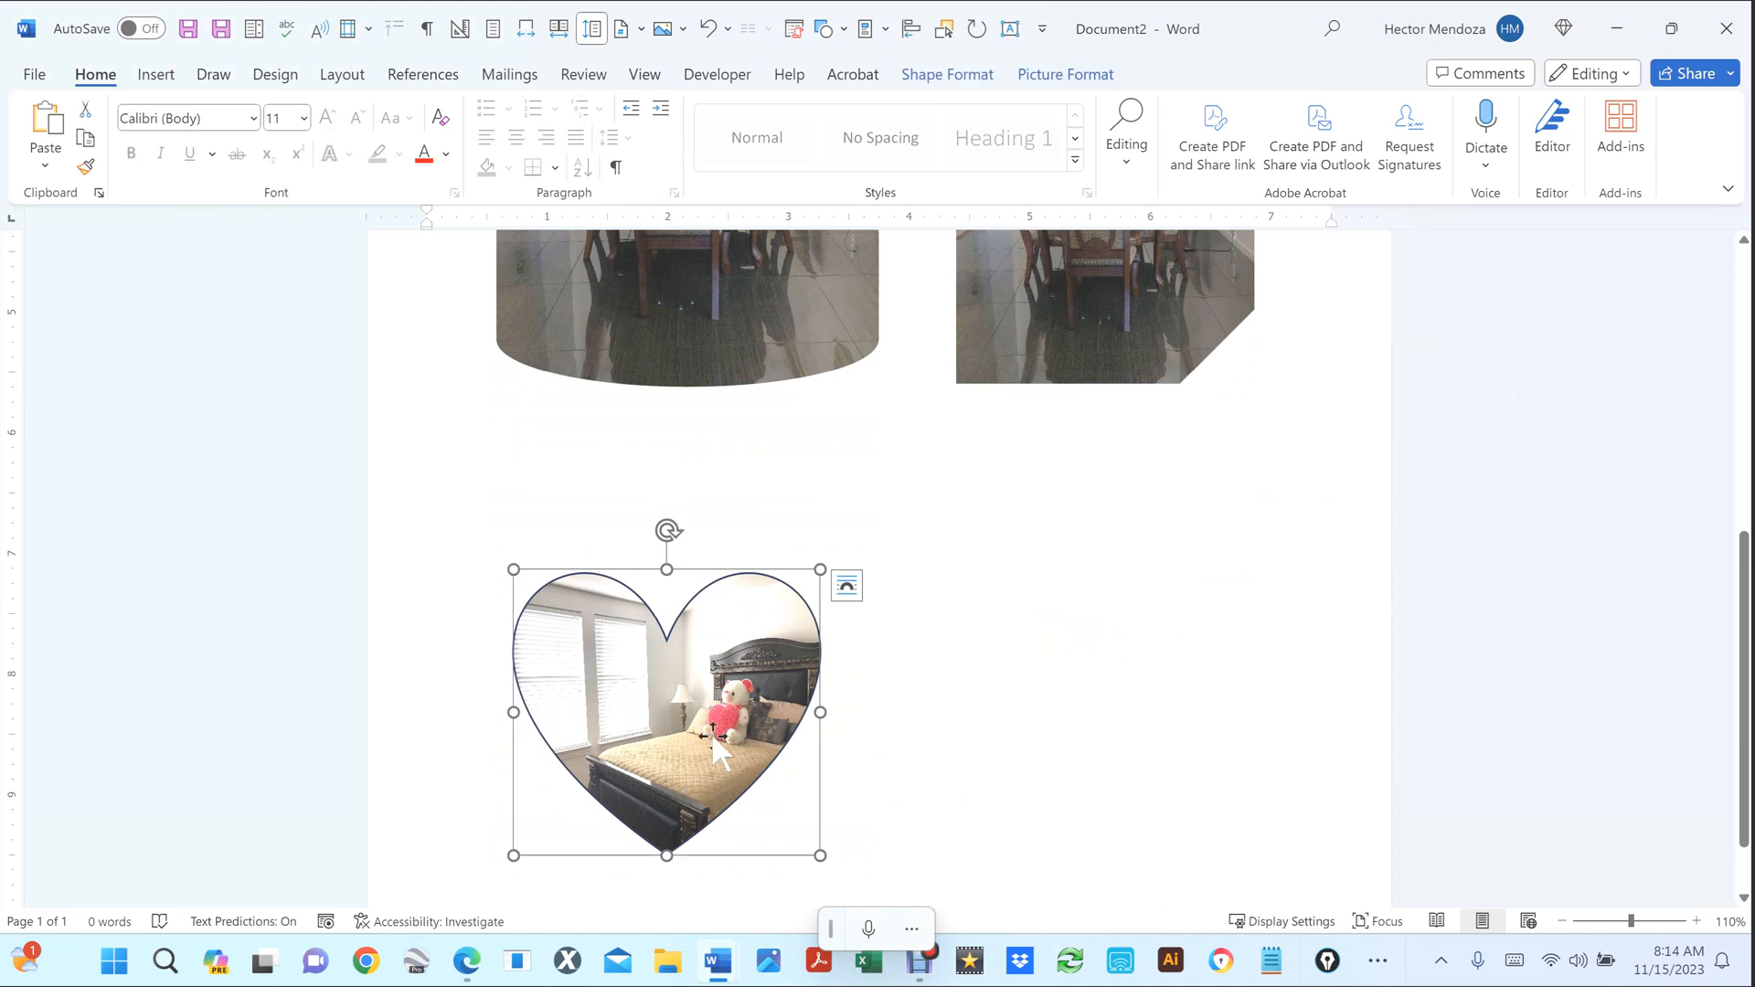
{"action": "scroll", "coordinate": [709, 726], "scroll_direction": "up", "scroll_amount": 2, "text": "ctrl"}
{"action": "scroll", "coordinate": [710, 726], "scroll_direction": "up", "scroll_amount": 3, "text": "ctrl"}
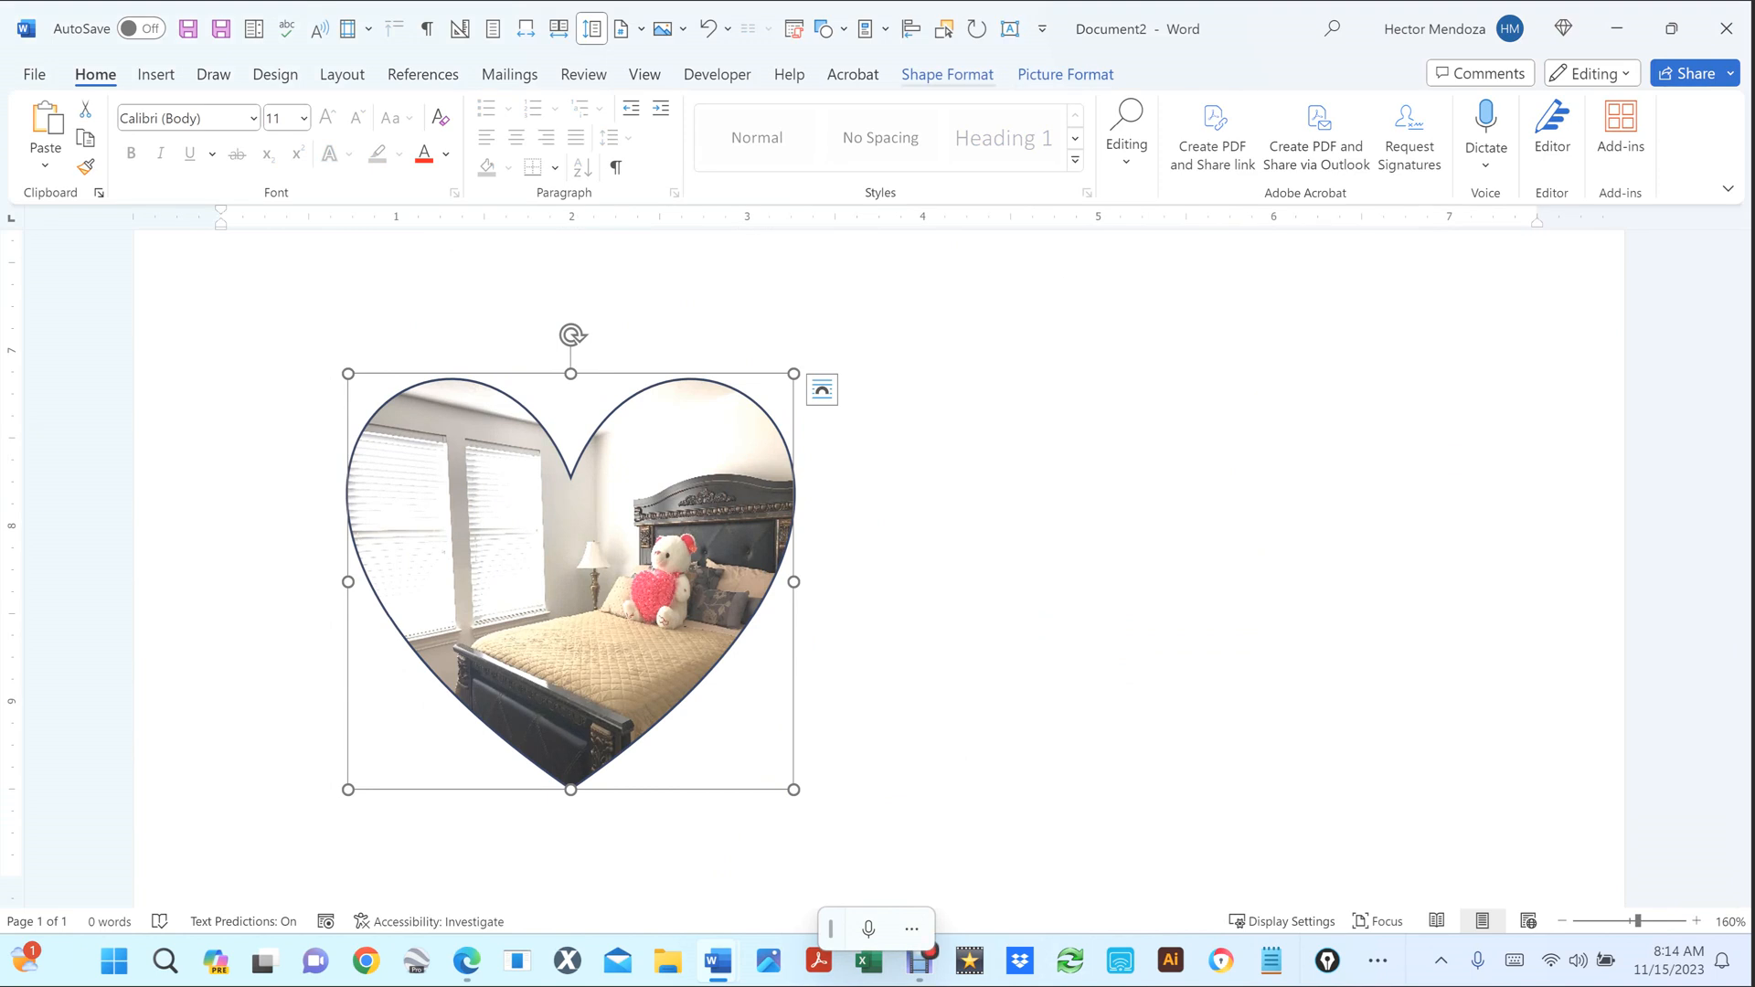
Put the heart-shaped bedroom photo into crop mode from the Picture Format tab.
{"action": "left_click", "coordinate": [947, 74]}
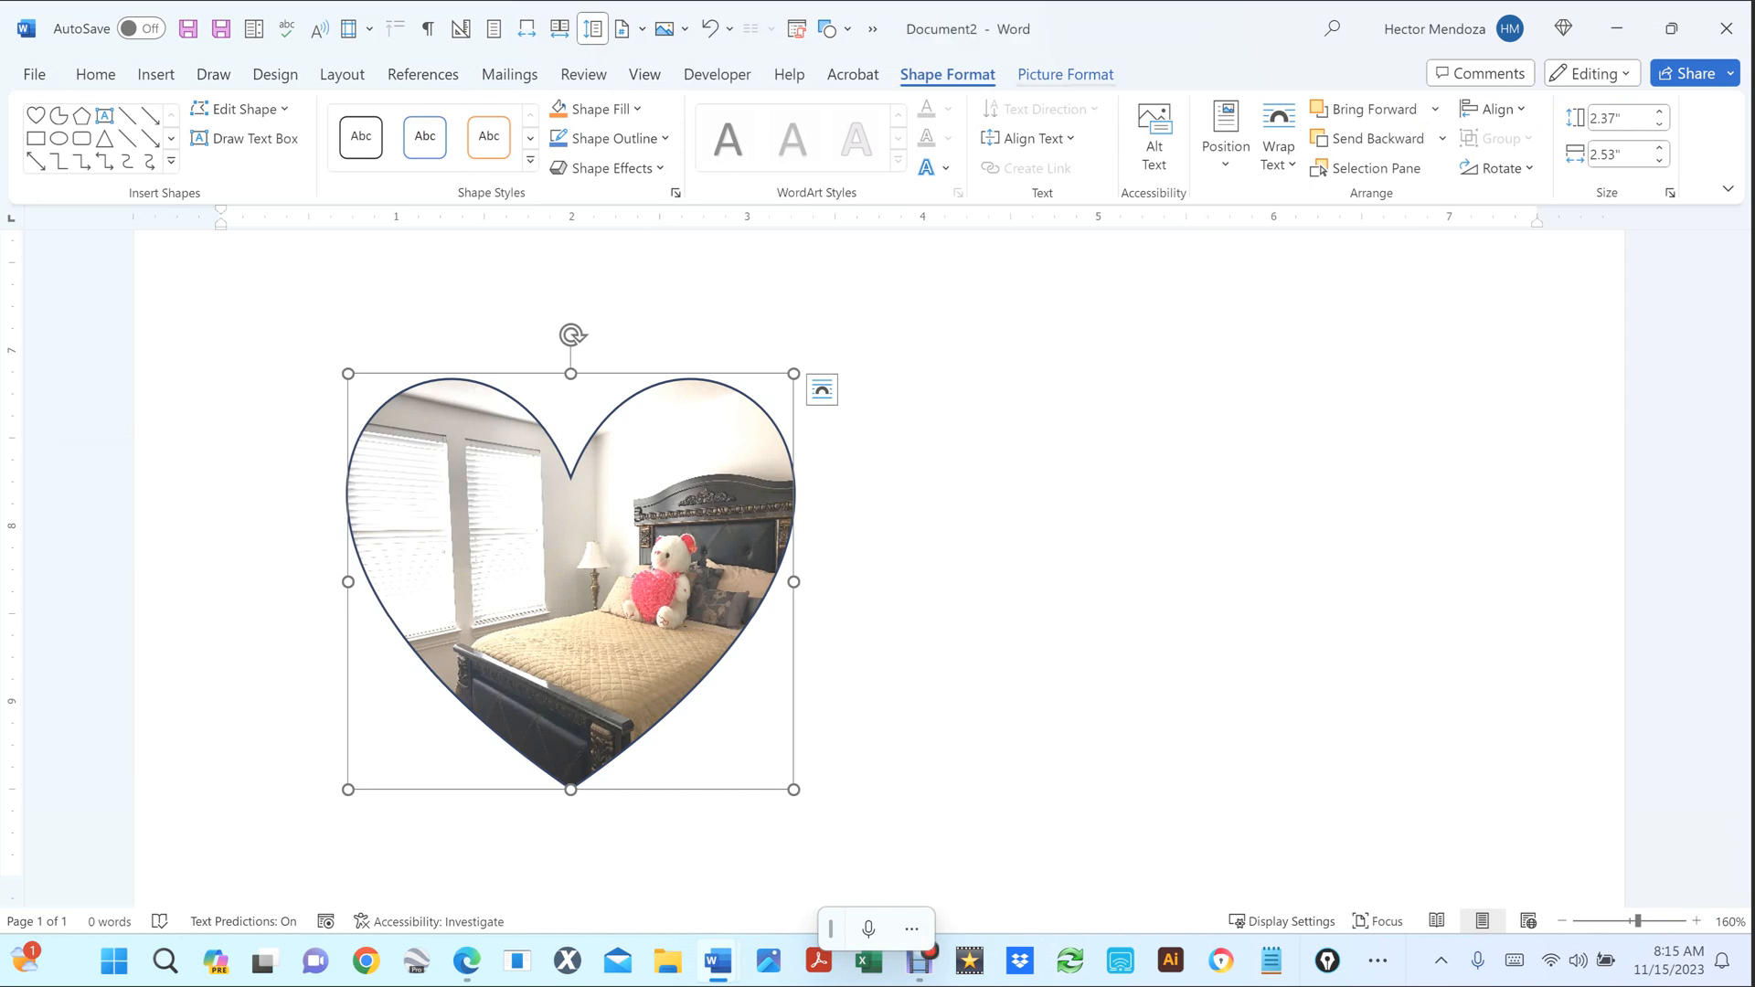
{"action": "left_click", "coordinate": [1066, 75]}
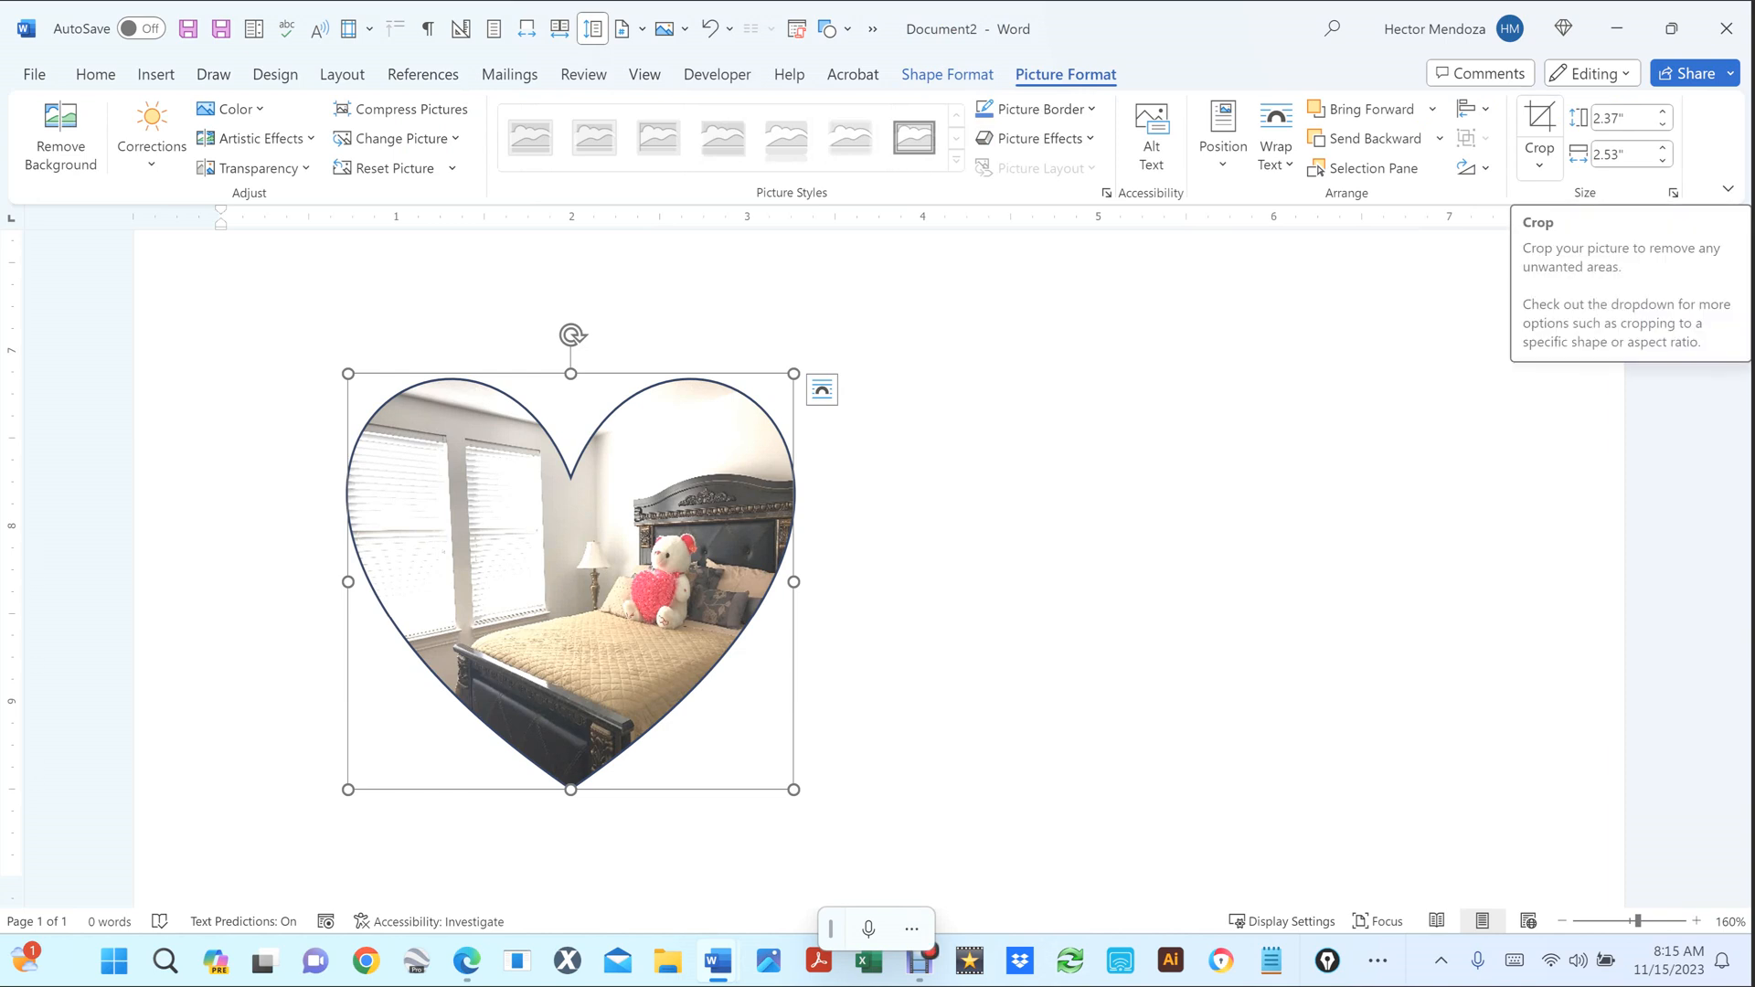
{"action": "left_click", "coordinate": [1539, 128]}
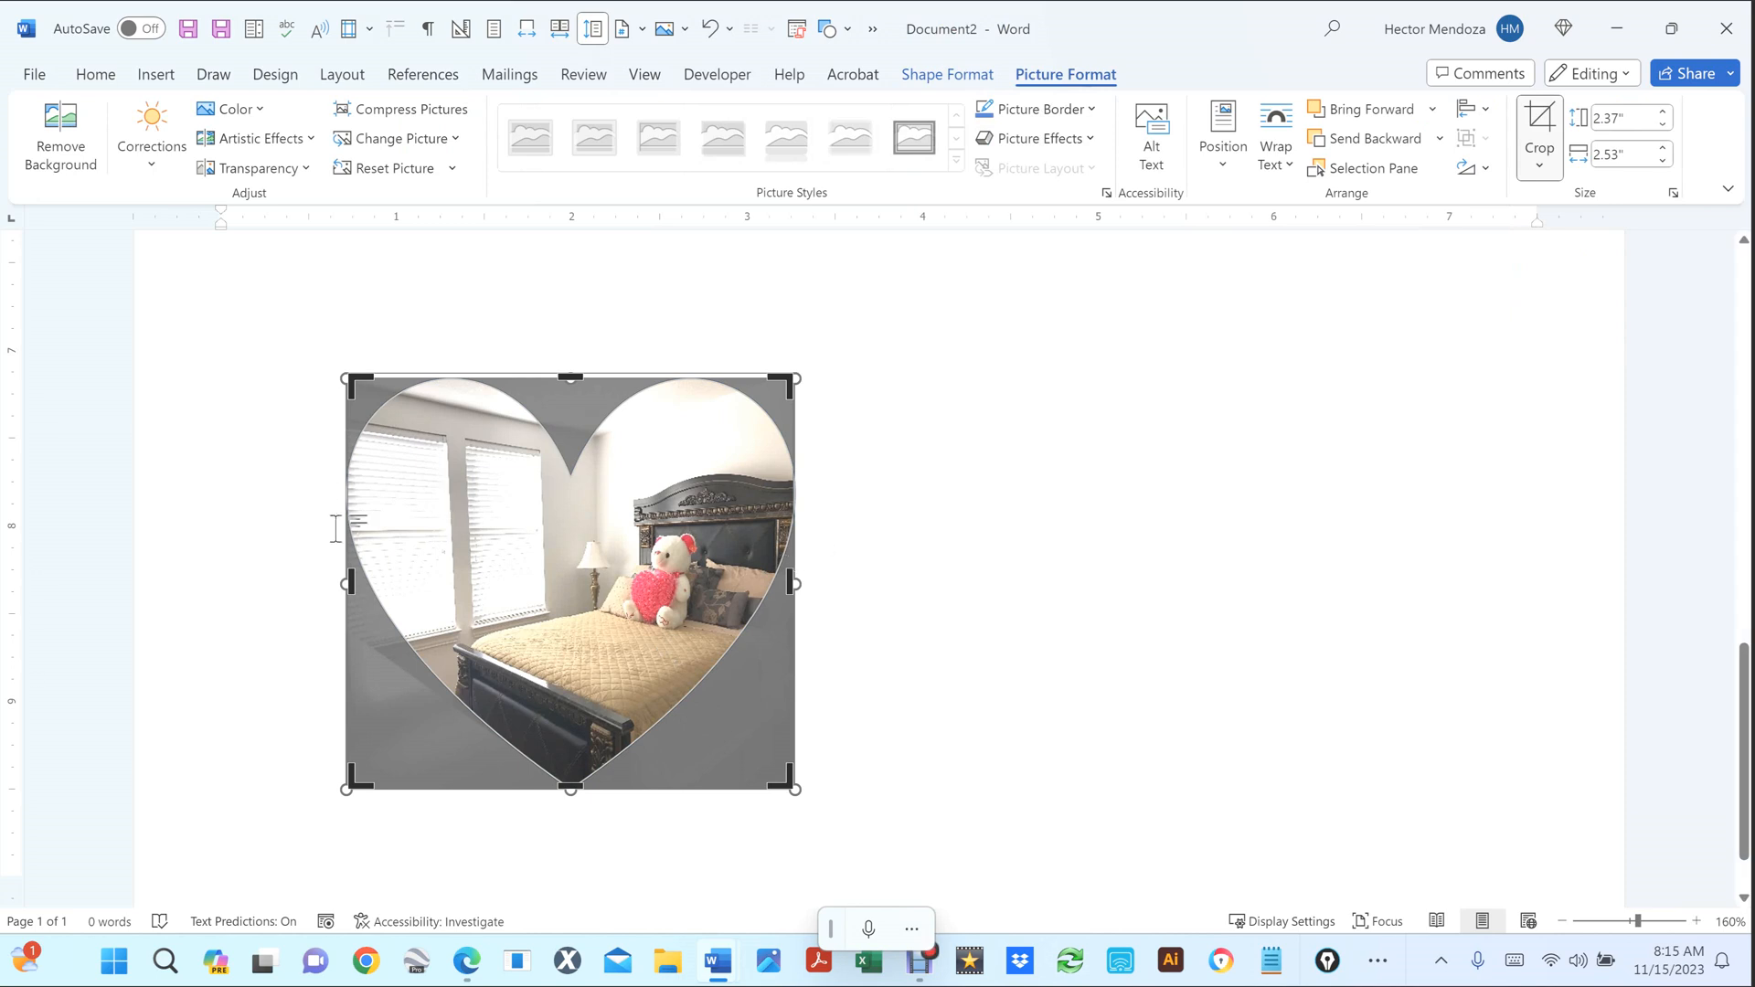
Enlarge and reposition the bedroom photo inside the heart, then move the heart photo right.
{"action": "scroll", "coordinate": [255, 576], "scroll_direction": "up", "scroll_amount": 4, "text": "ctrl"}
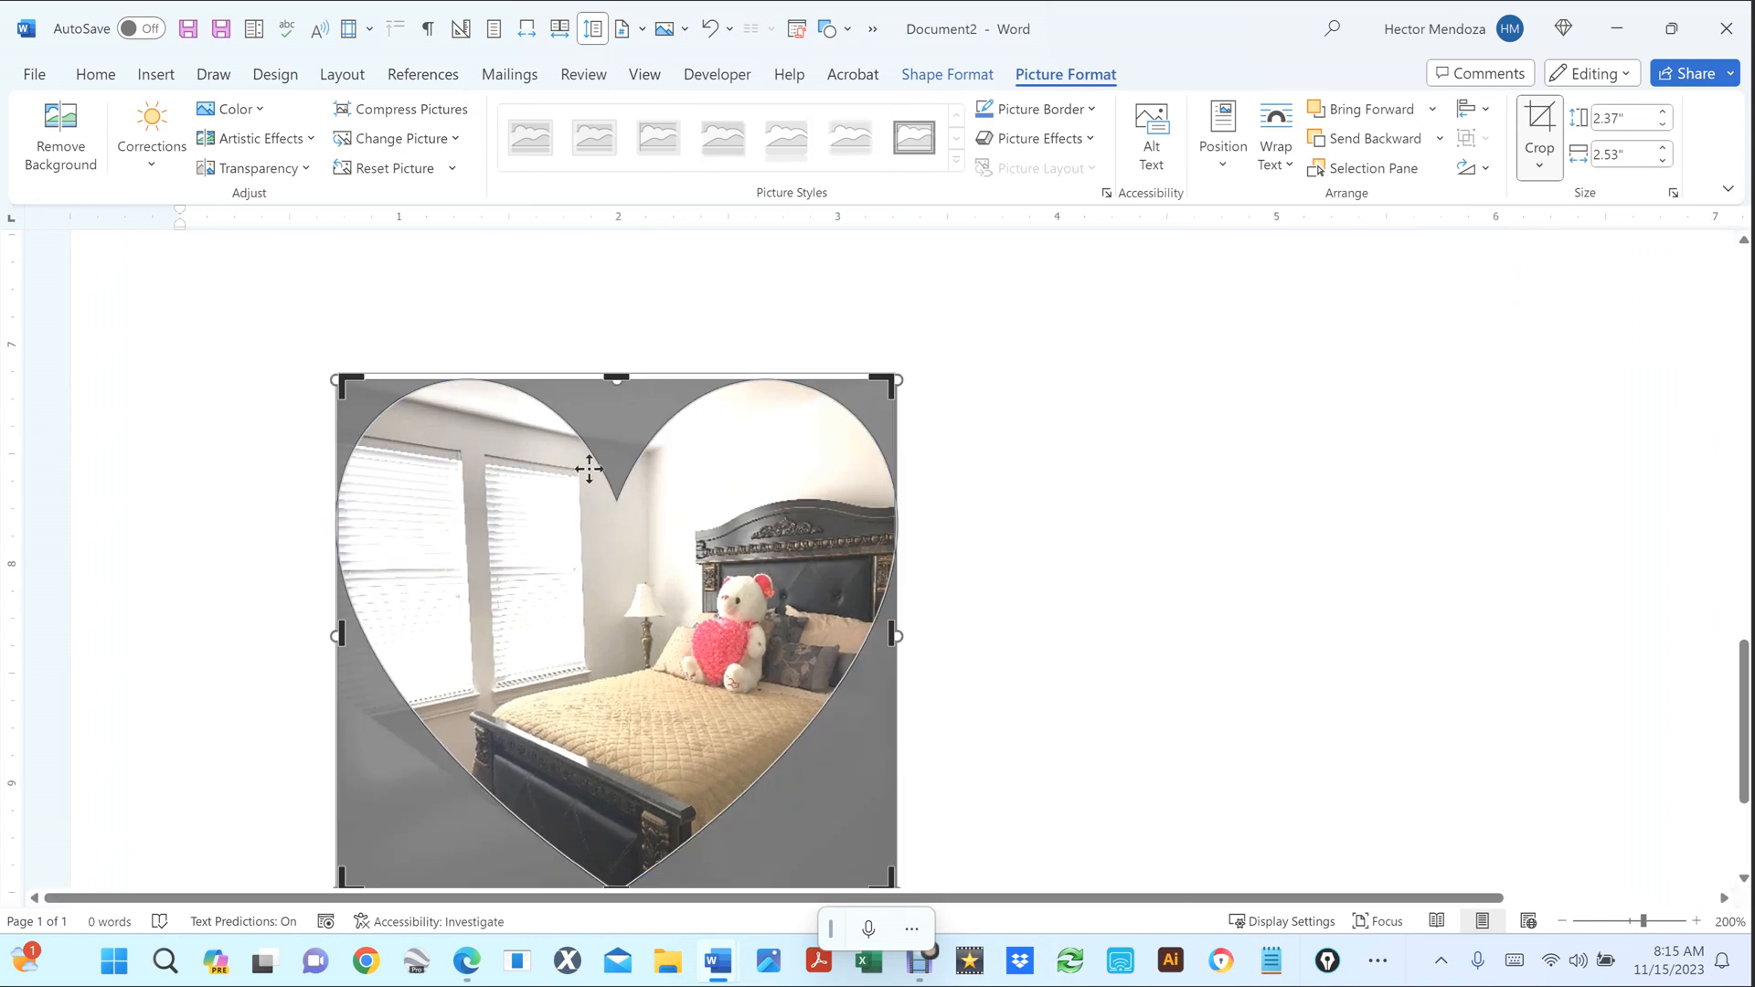
{"action": "scroll", "coordinate": [398, 395], "scroll_direction": "down", "scroll_amount": 1}
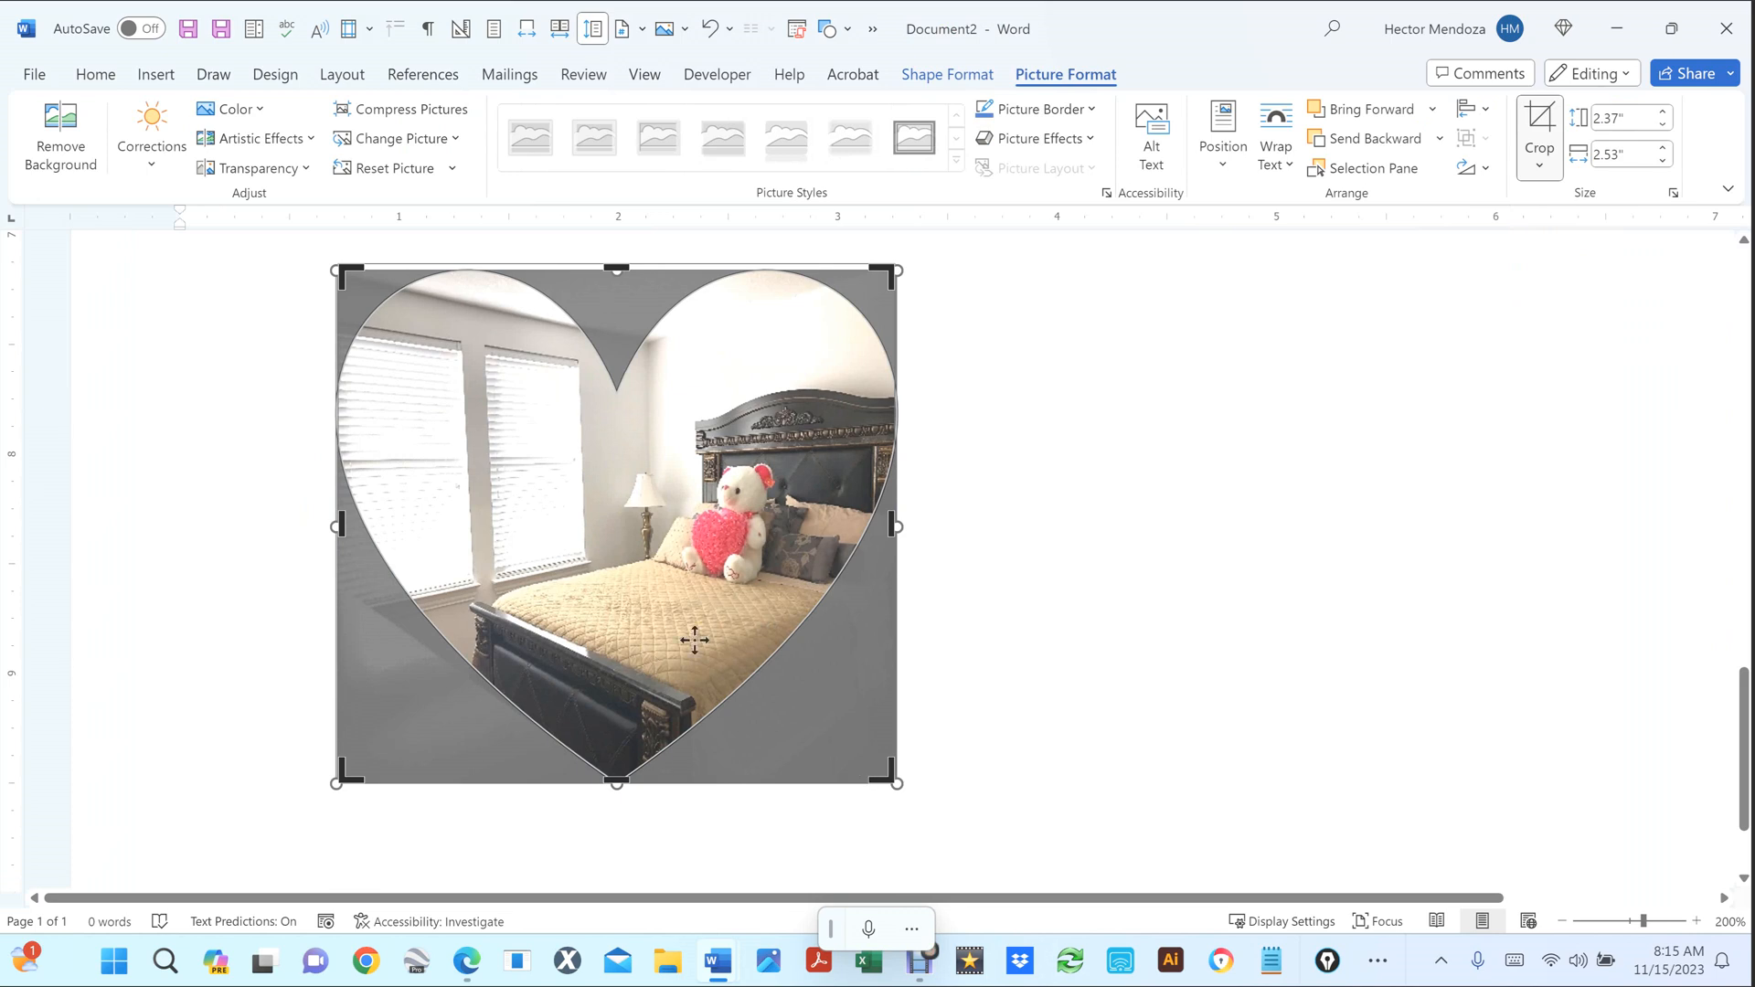
{"action": "scroll", "coordinate": [695, 640], "scroll_direction": "down", "scroll_amount": 1}
{"action": "scroll", "coordinate": [695, 641], "scroll_direction": "down", "scroll_amount": 4}
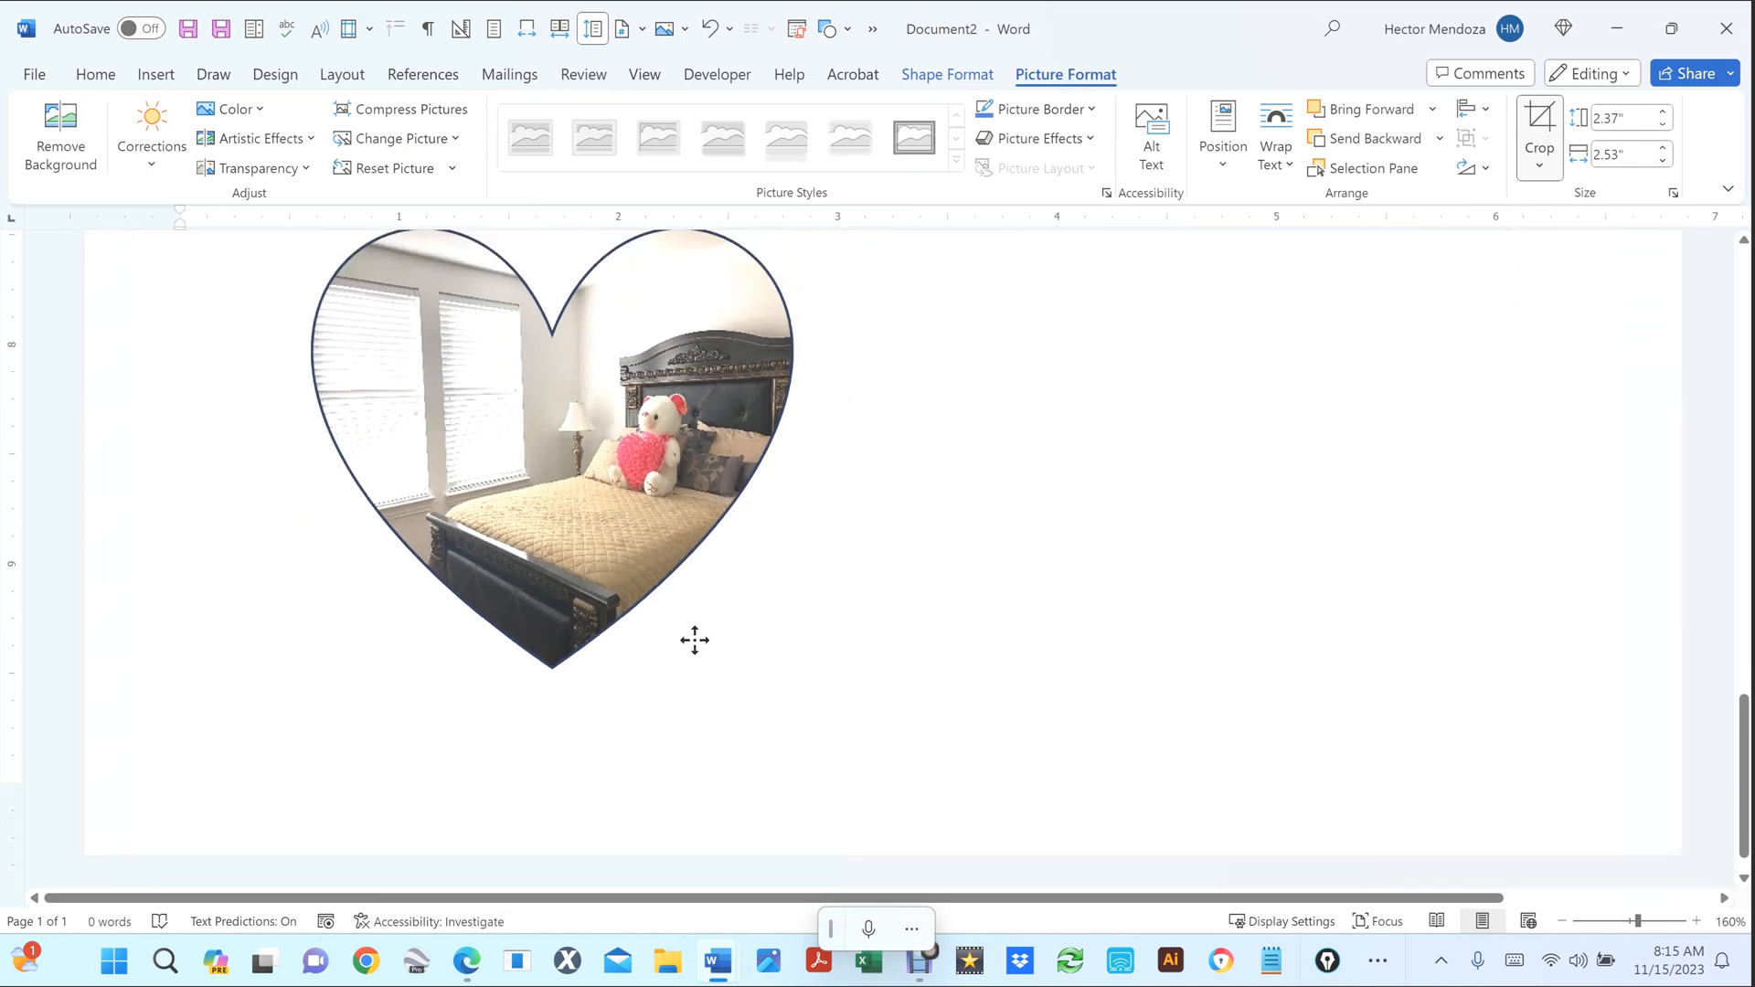
{"action": "scroll", "coordinate": [778, 541], "scroll_direction": "down", "scroll_amount": 1}
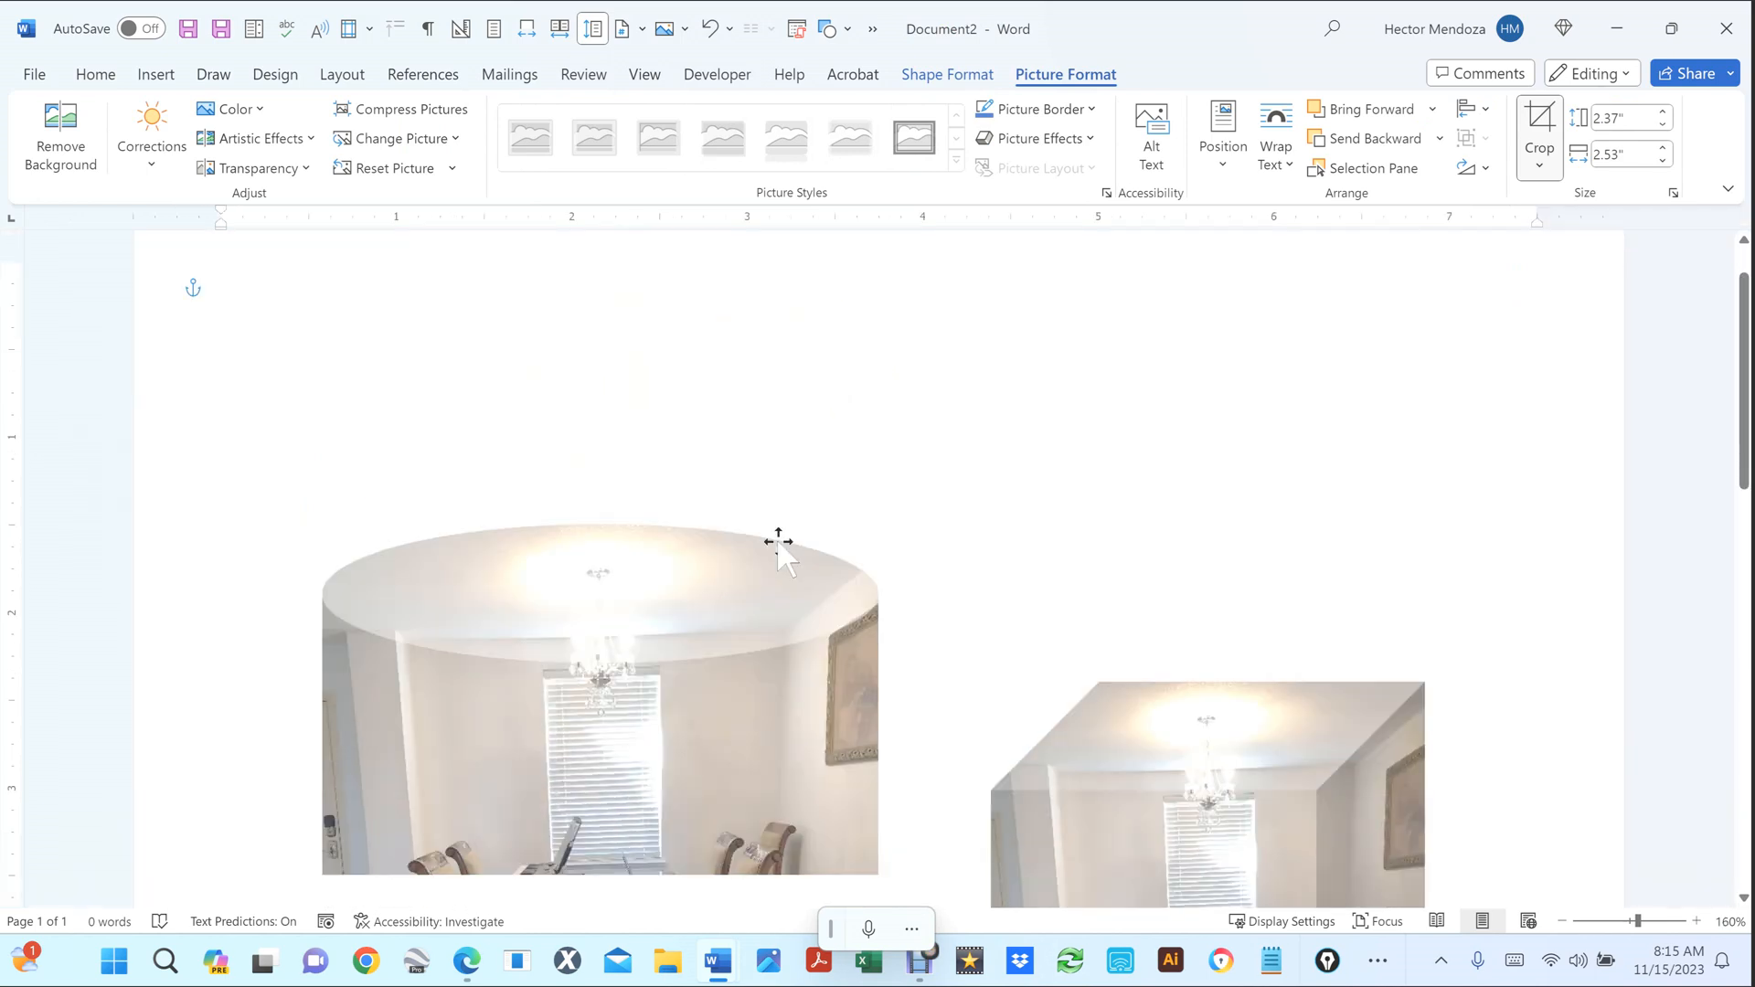
{"action": "scroll", "coordinate": [778, 543], "scroll_direction": "down", "scroll_amount": 10}
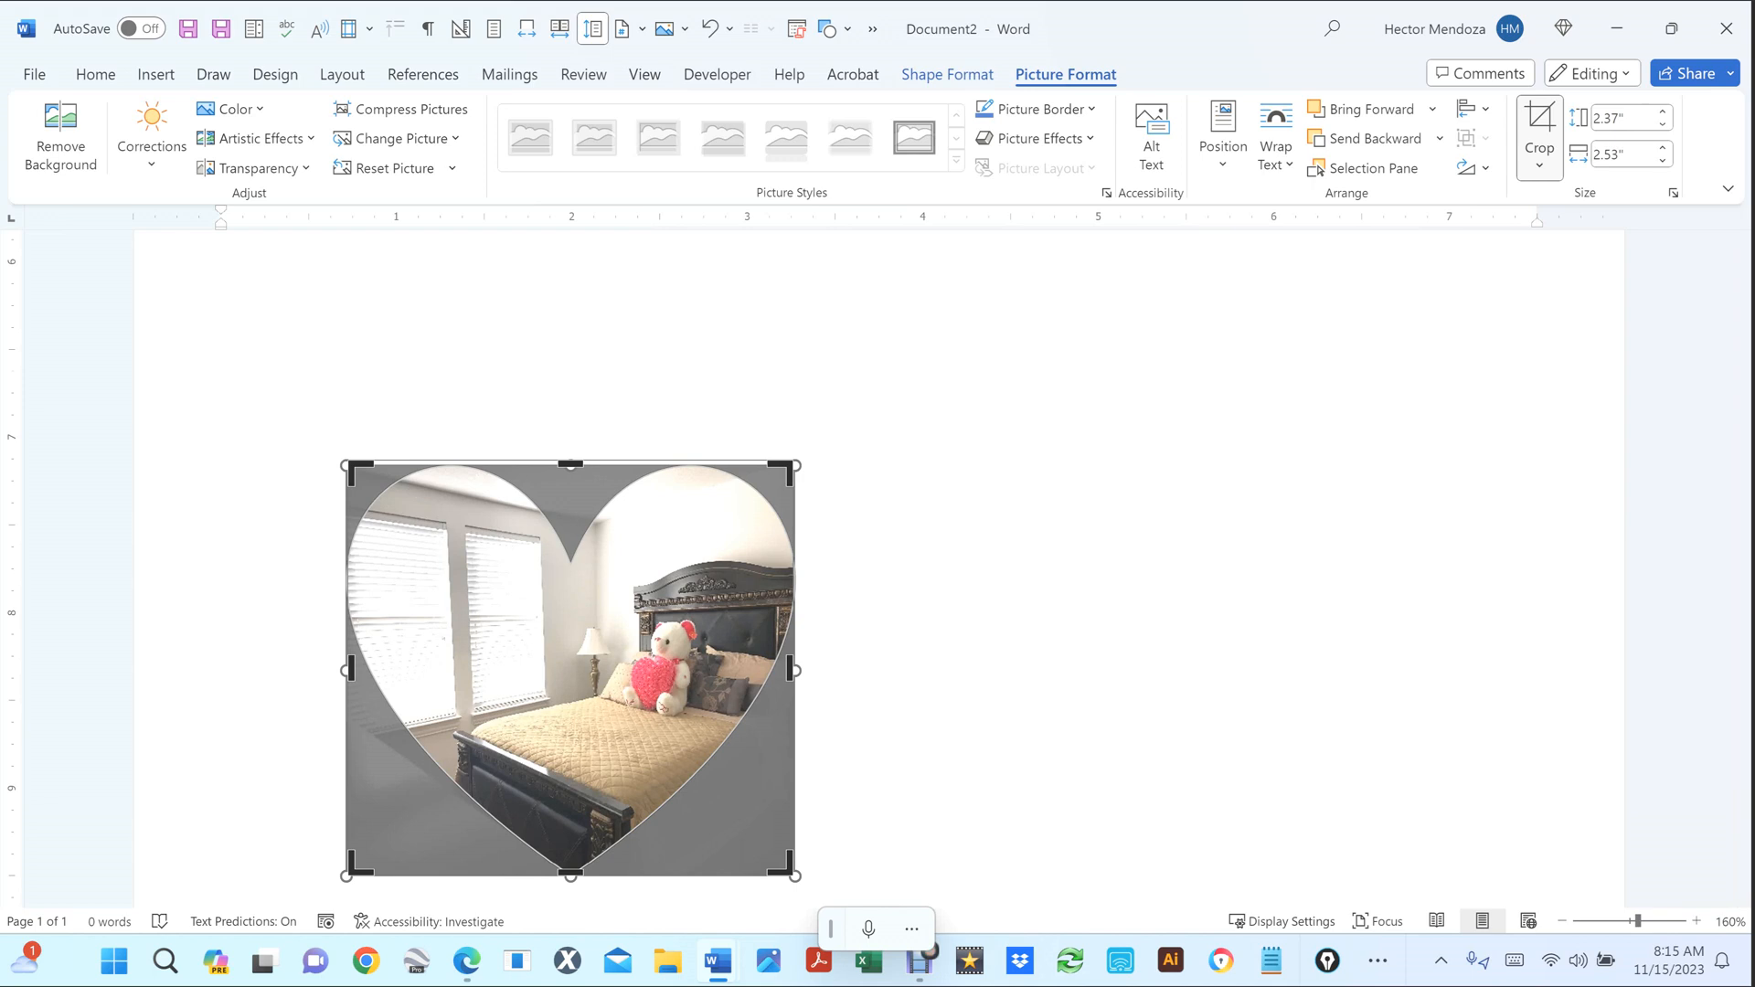
{"action": "left_click_drag", "start_coordinate": [345, 466], "coordinate": [197, 330]}
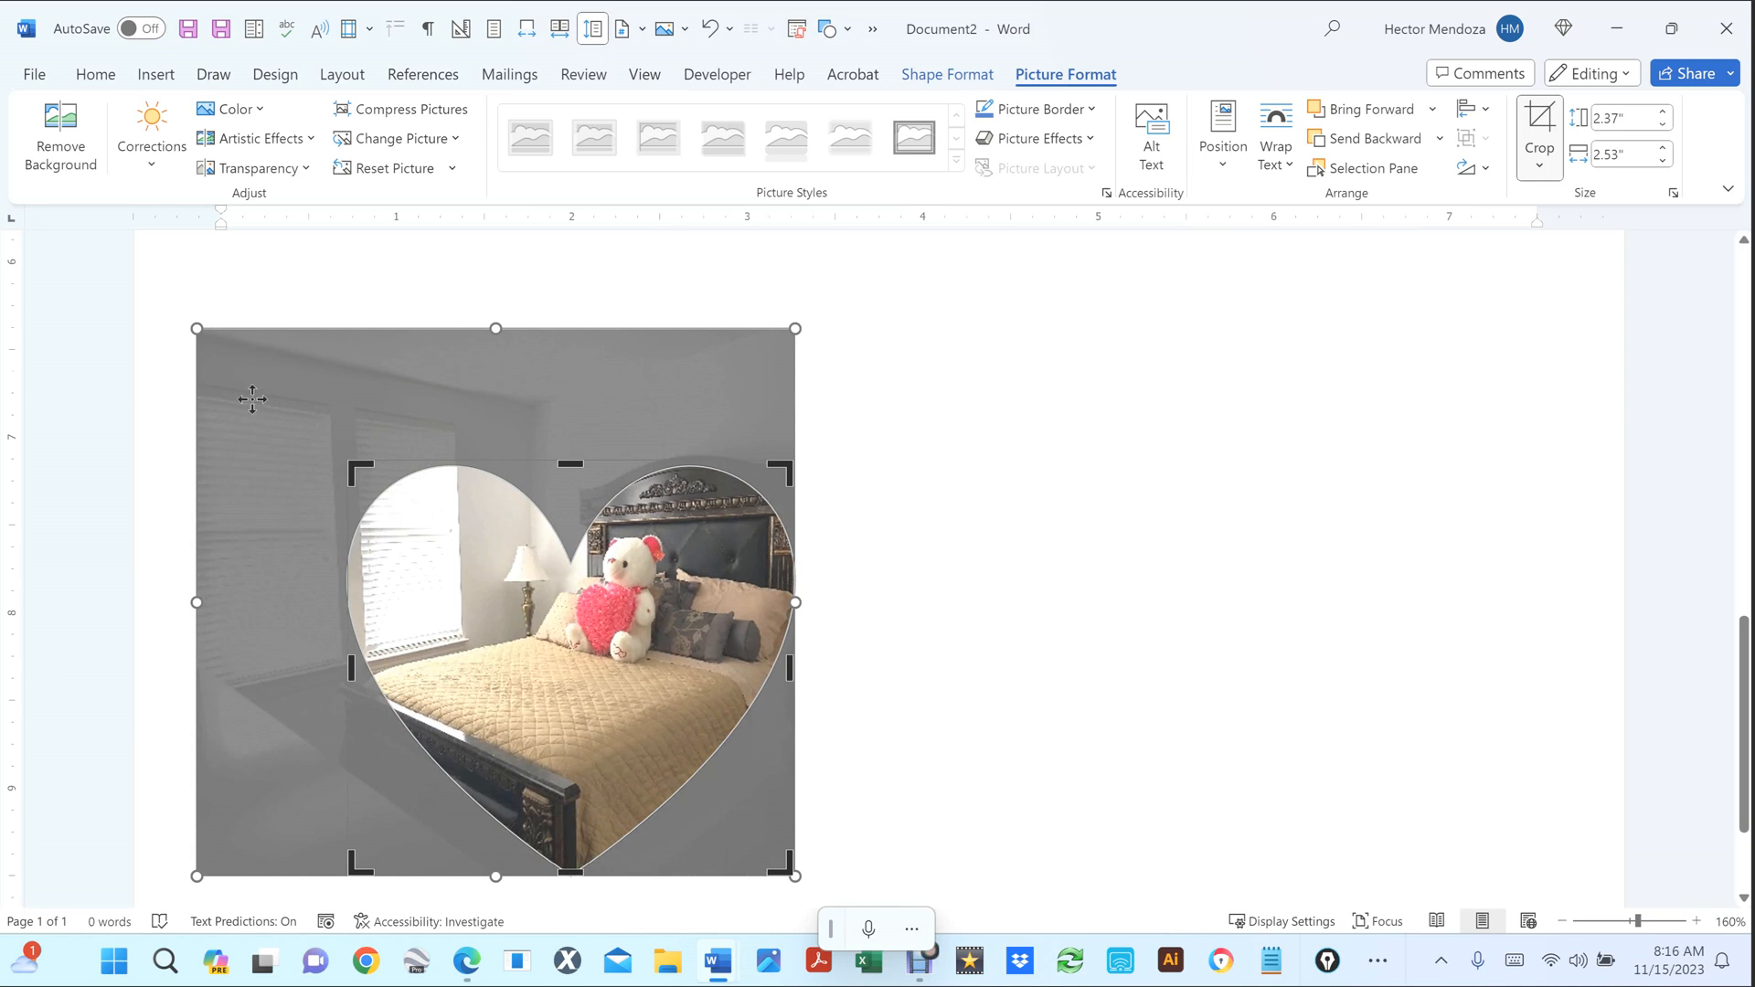
{"action": "left_click_drag", "start_coordinate": [252, 398], "coordinate": [264, 439]}
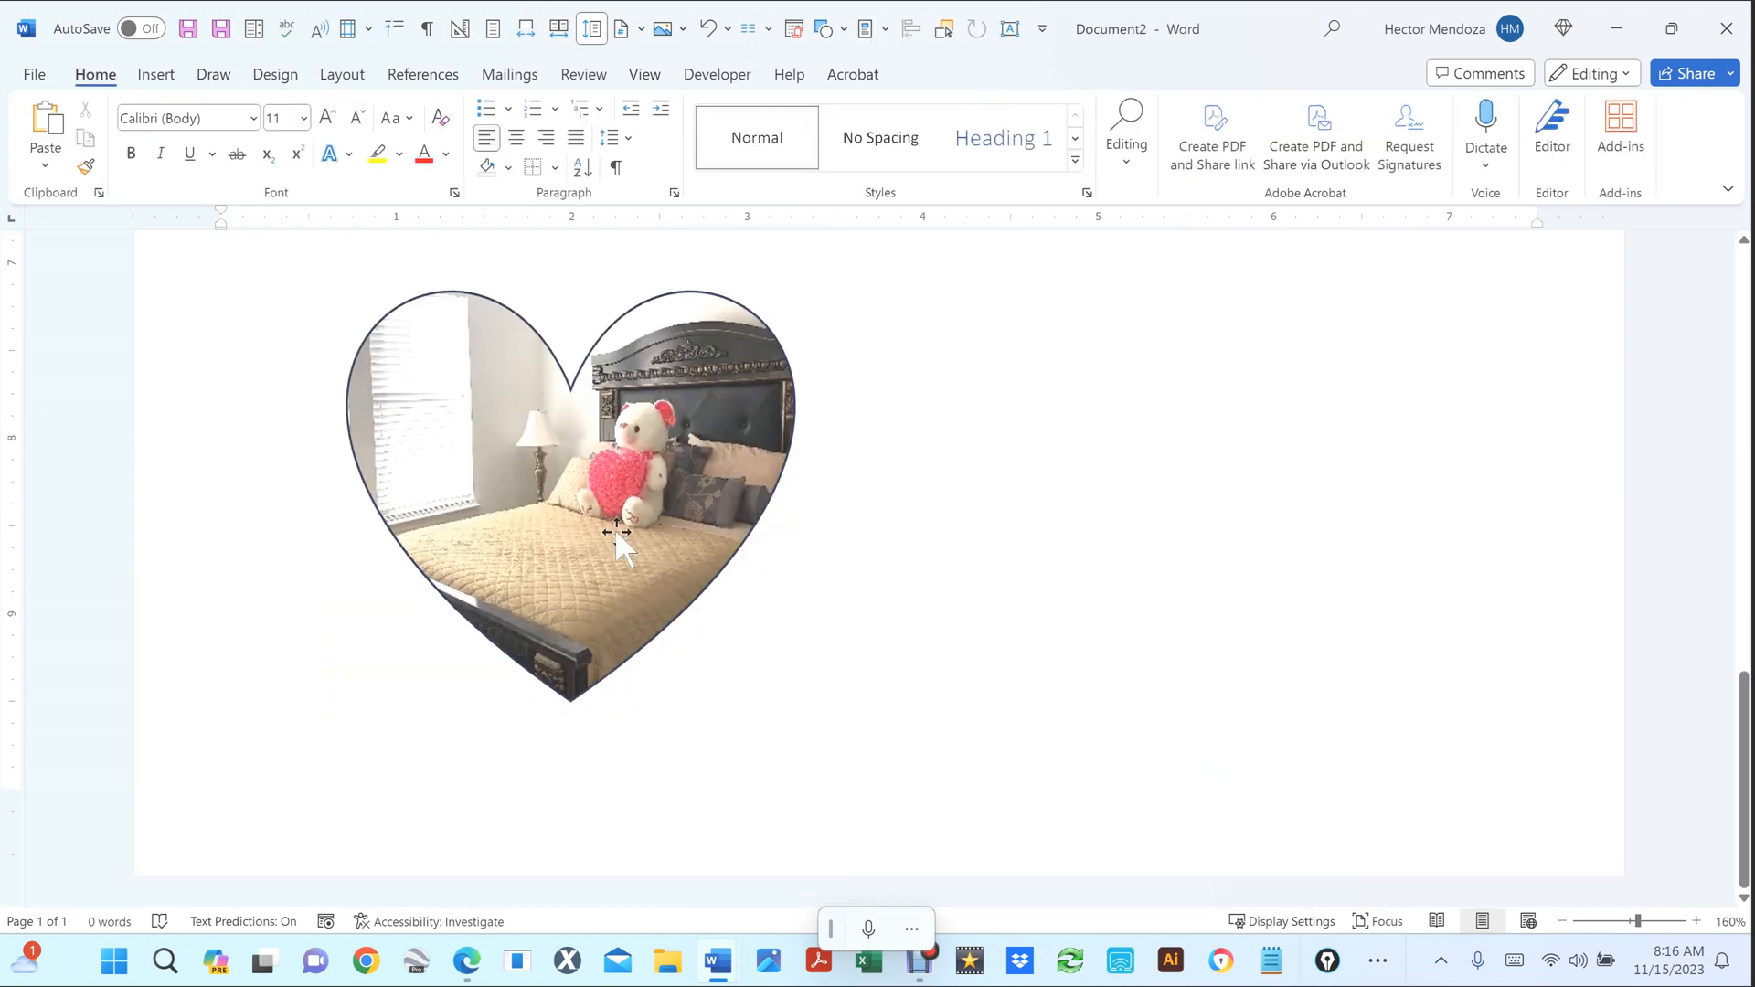
{"action": "left_click_drag", "start_coordinate": [597, 443], "coordinate": [1063, 544]}
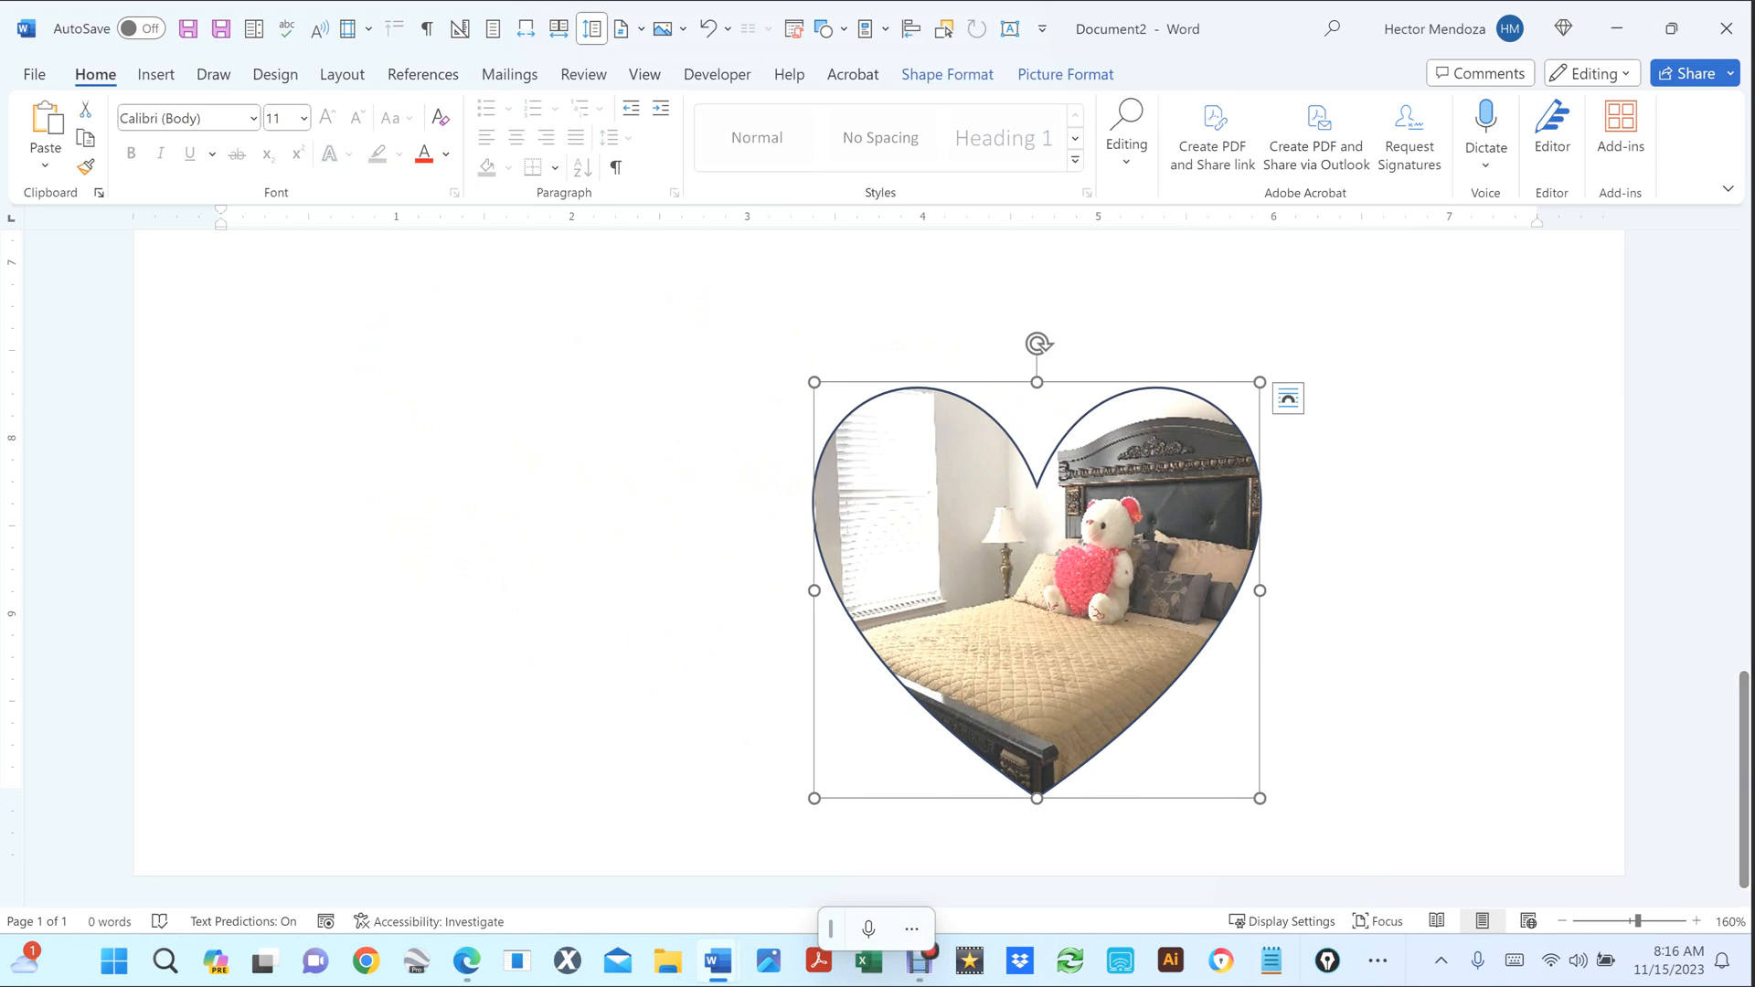
Recrop the heart photo, enlarging and lowering the image so the headboard shows above the teddy bear.
{"action": "left_click", "coordinate": [1066, 75]}
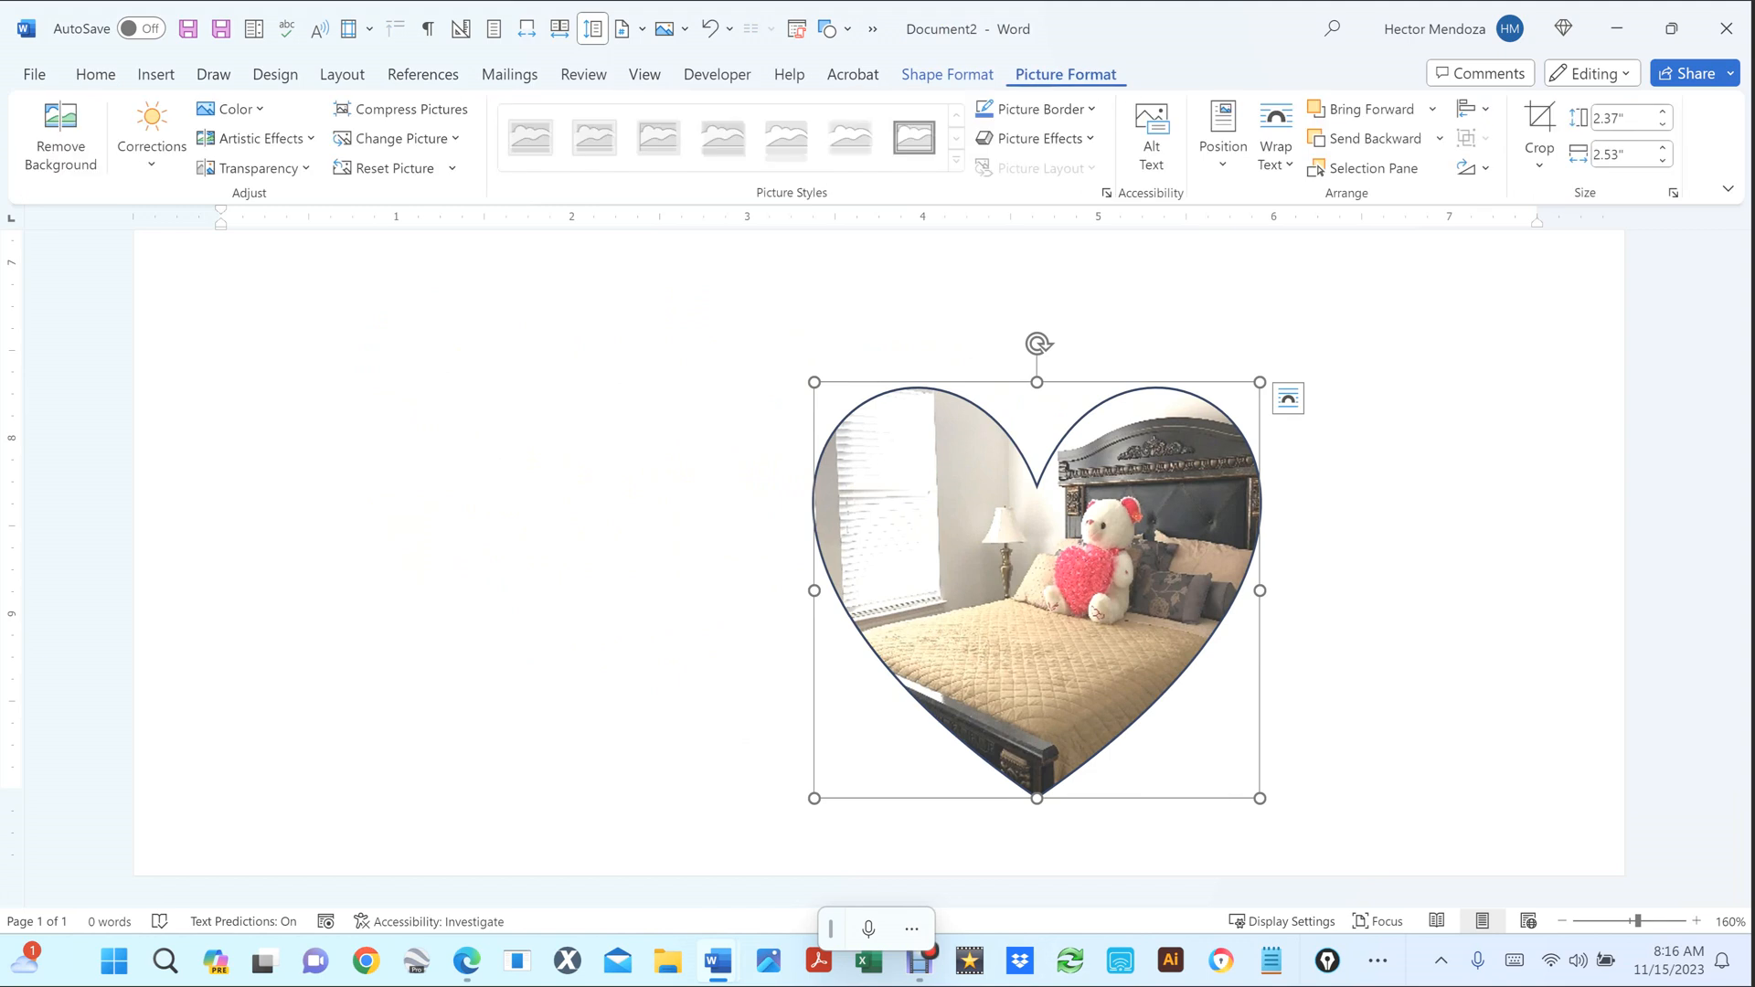
{"action": "left_click", "coordinate": [1540, 117]}
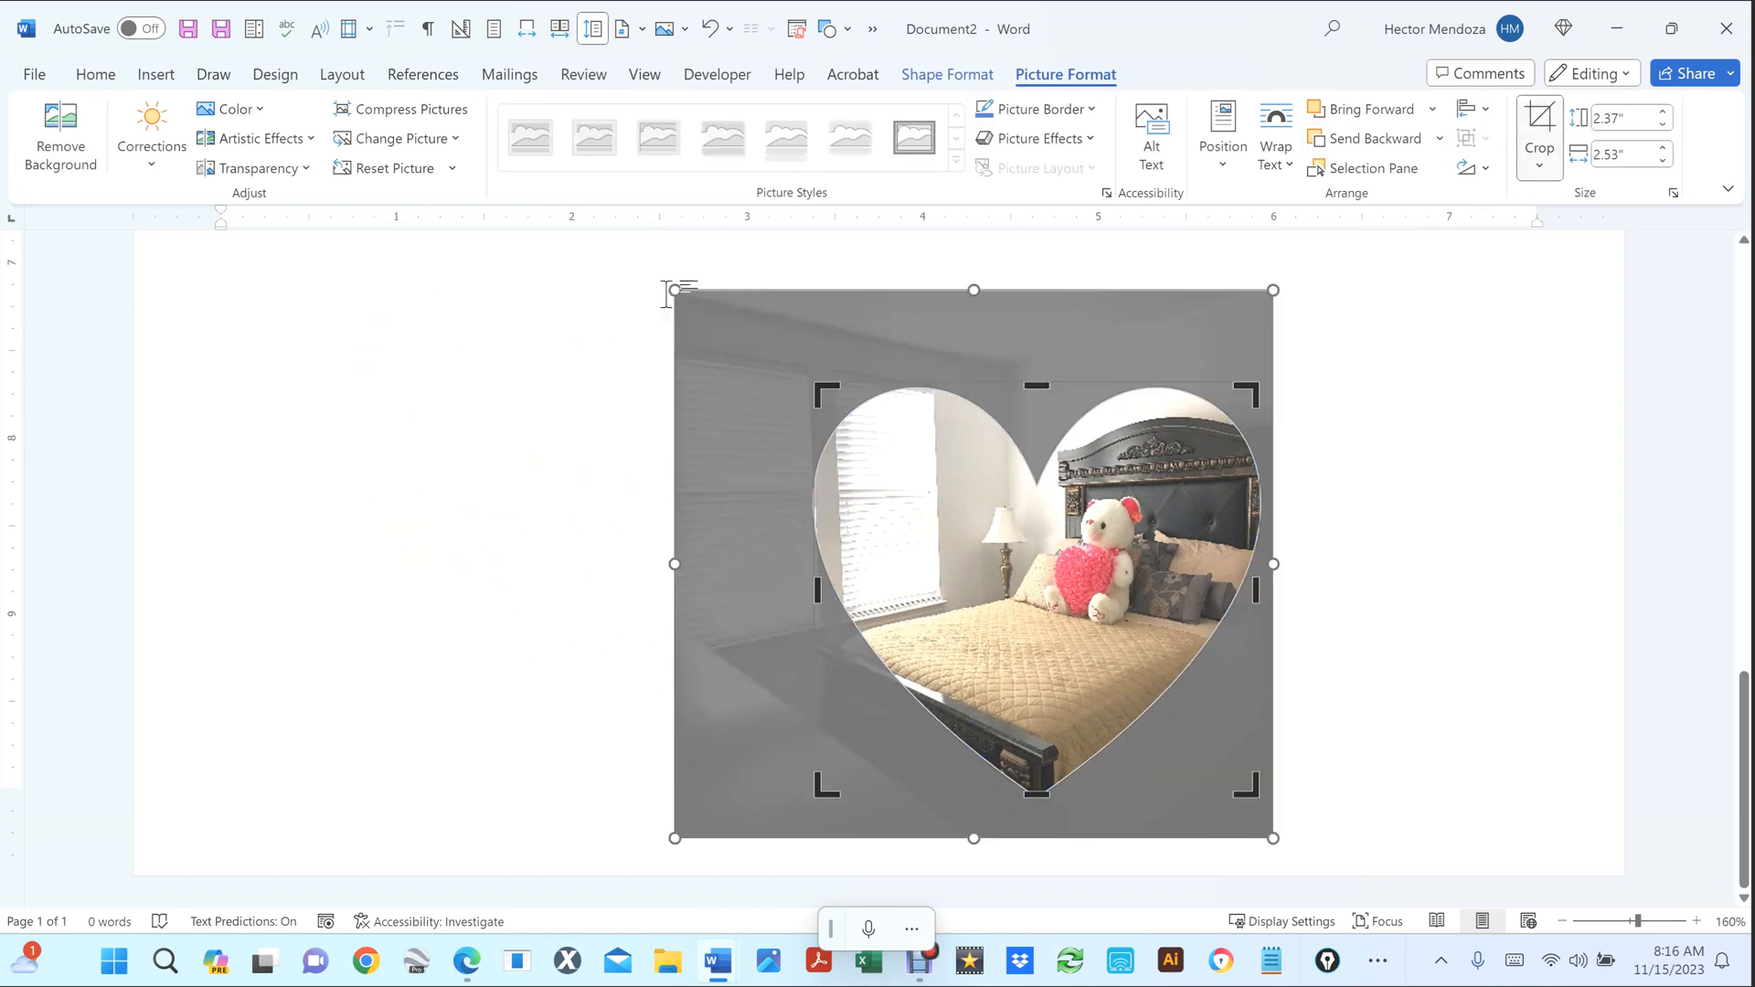
{"action": "scroll", "coordinate": [685, 314], "scroll_direction": "down", "scroll_amount": 3}
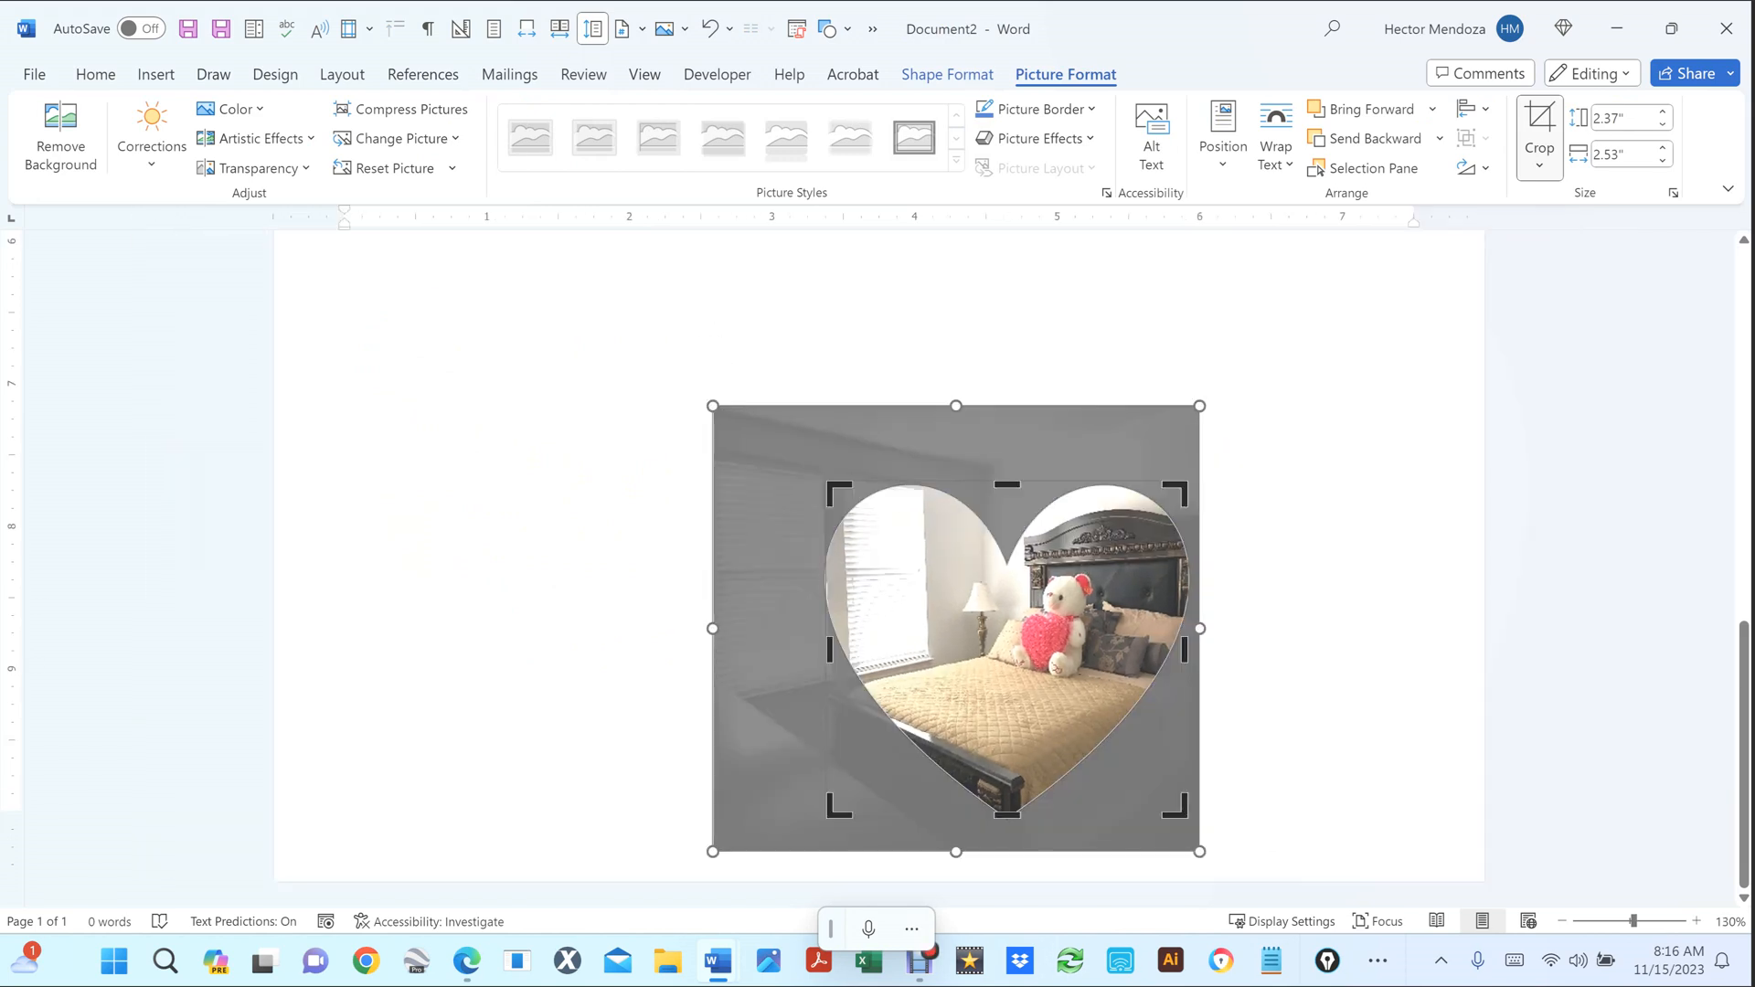
{"action": "left_click_drag", "start_coordinate": [713, 406], "coordinate": [596, 299]}
{"action": "left_click_drag", "start_coordinate": [736, 434], "coordinate": [739, 513]}
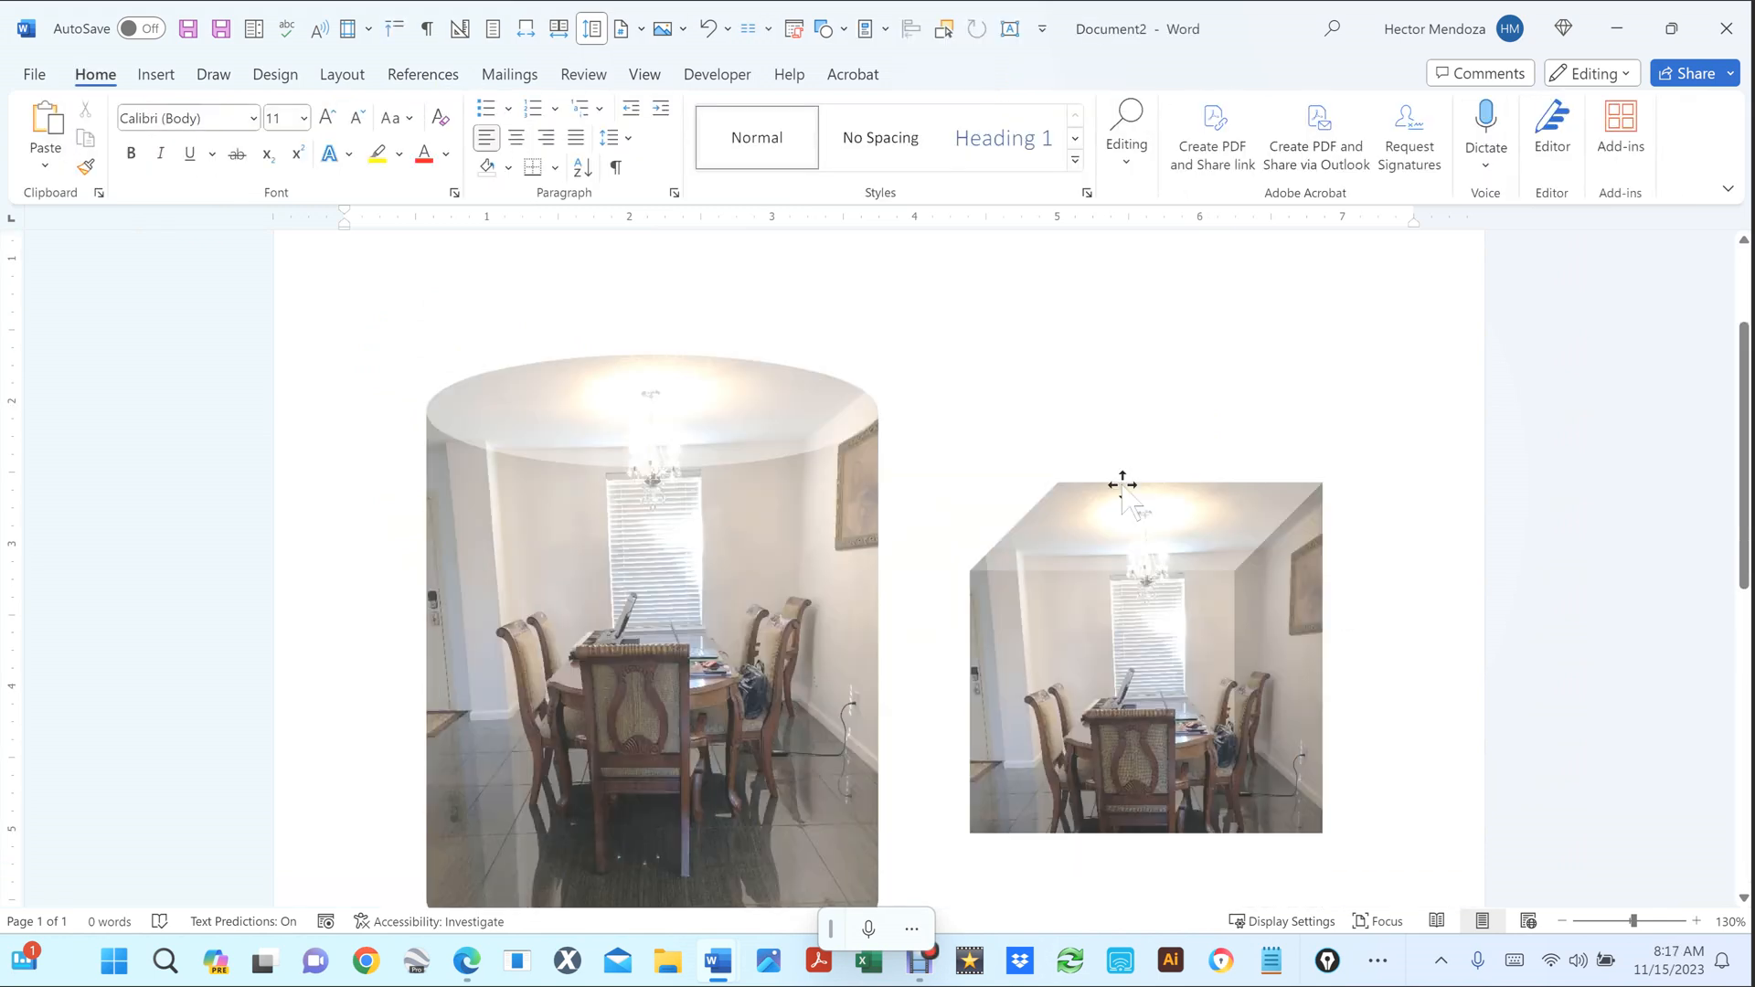
{"action": "scroll", "coordinate": [1123, 484], "scroll_direction": "down", "scroll_amount": 8}
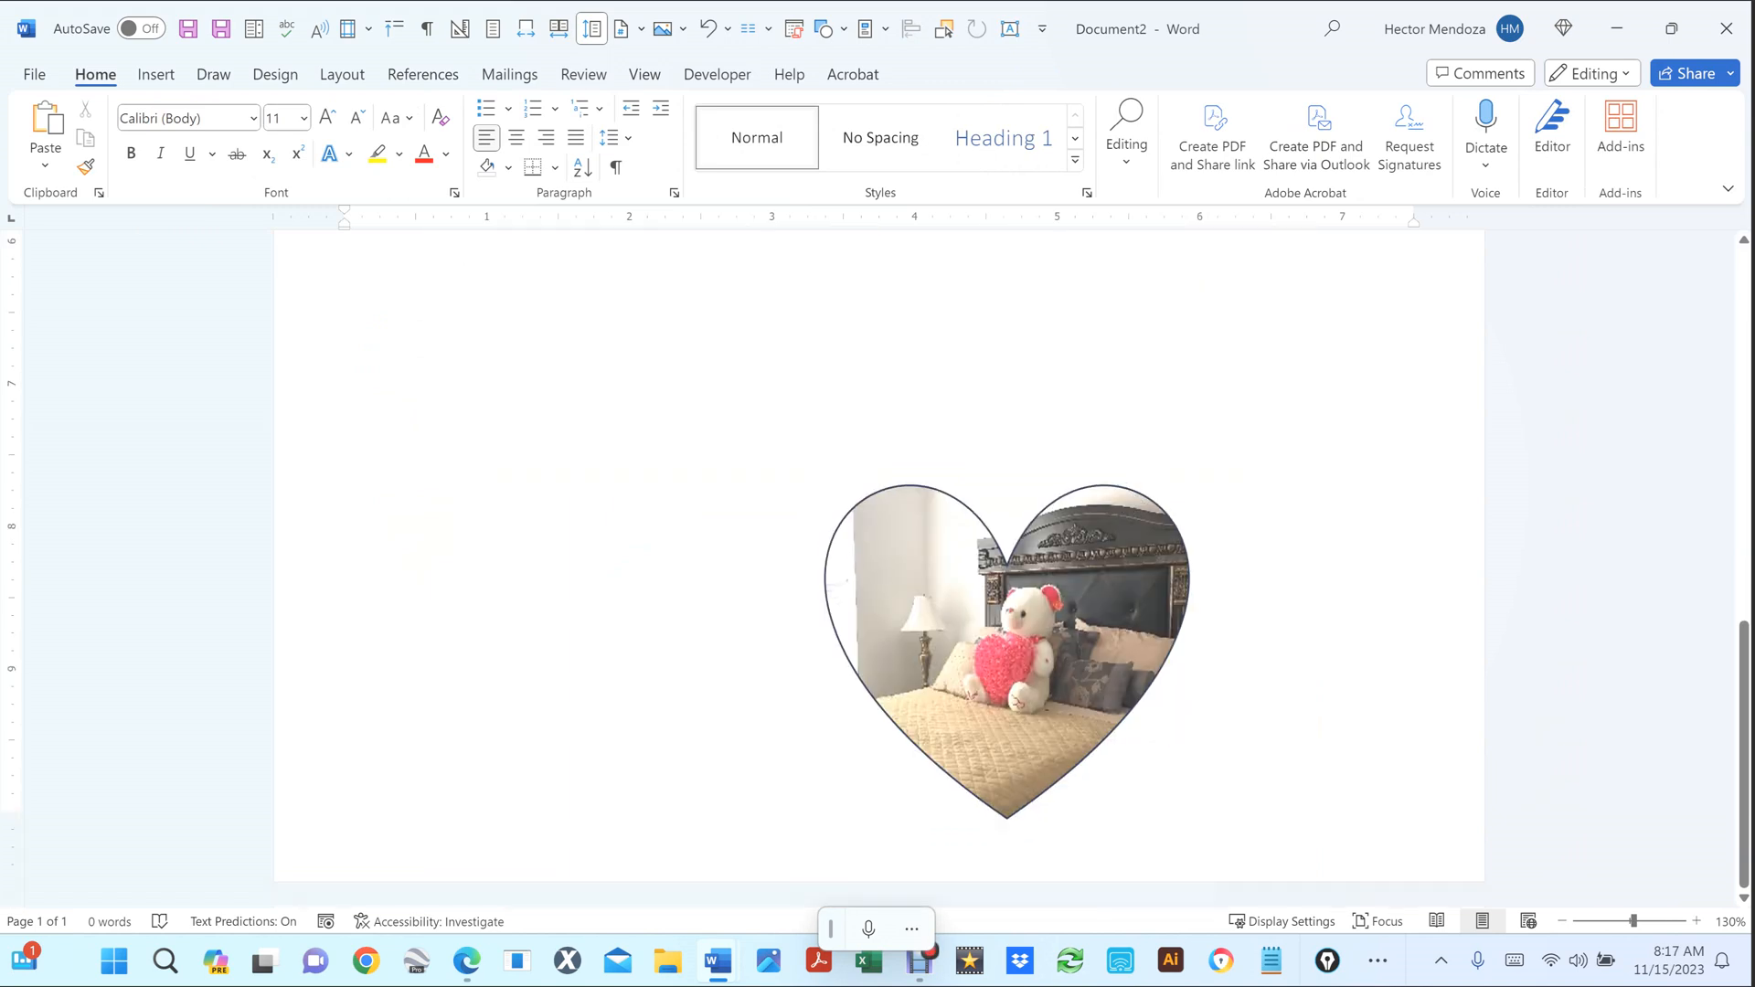
Put the right snipped-corner dining-room photo into crop mode via its right-click Crop option.
{"action": "scroll", "coordinate": [1130, 425], "scroll_direction": "up", "scroll_amount": 2}
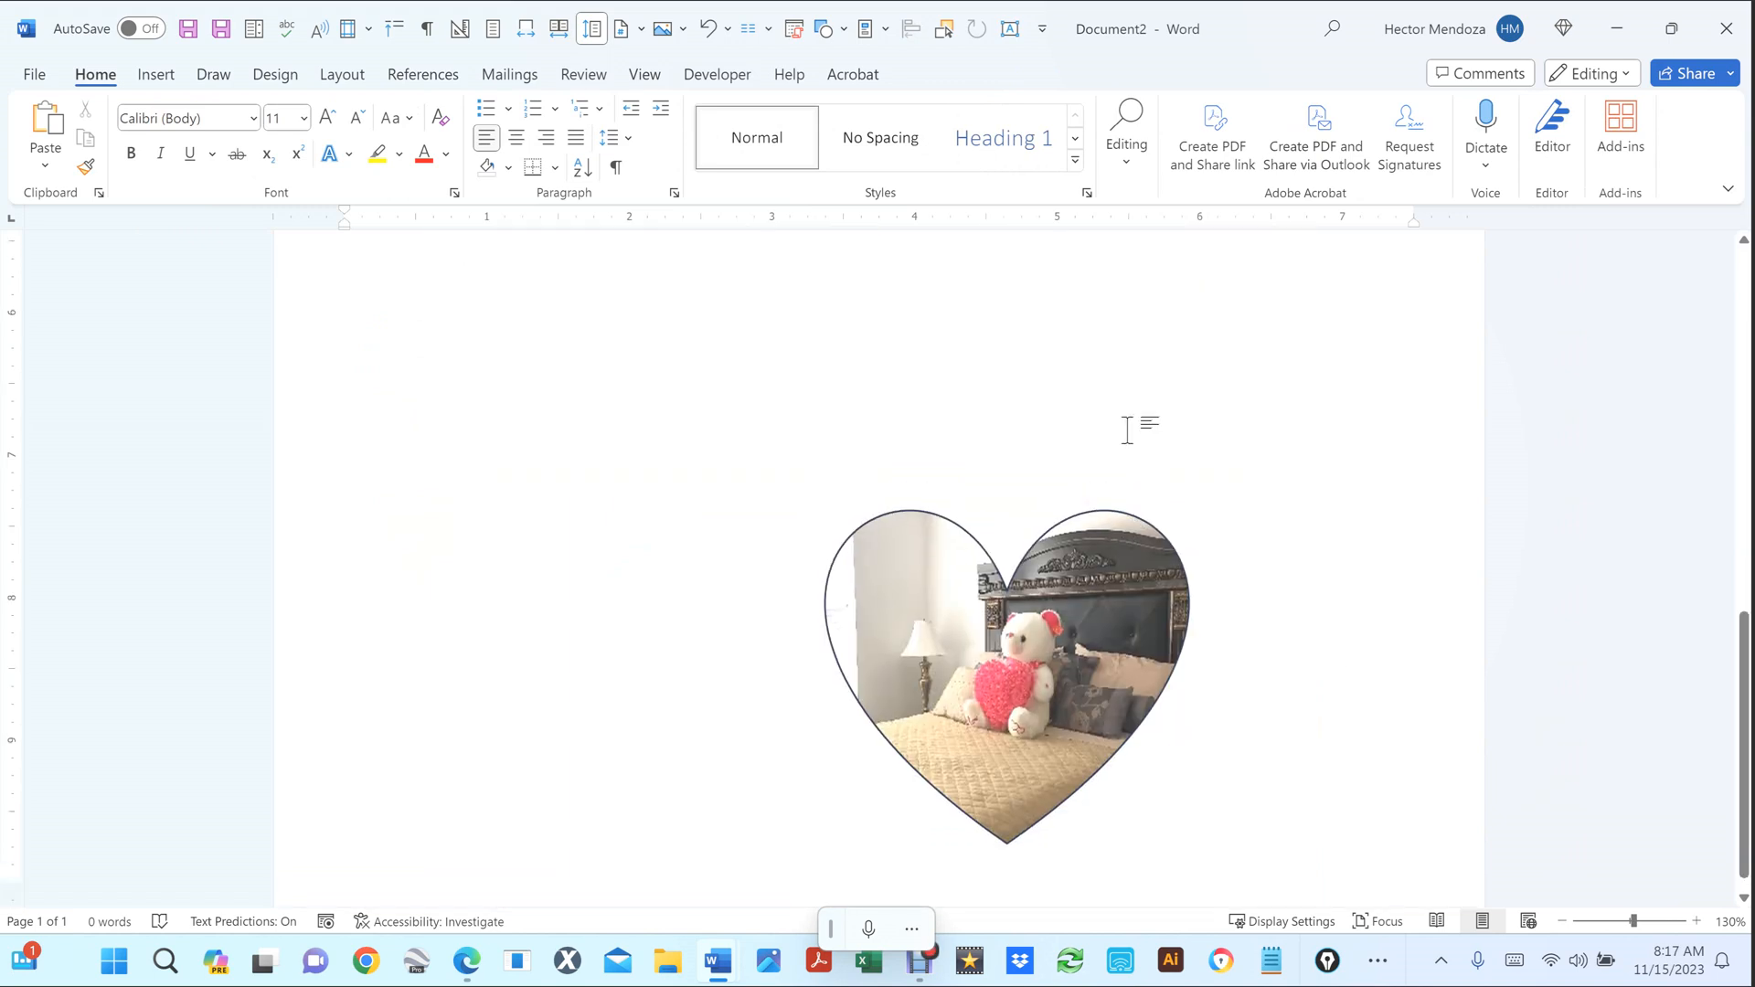
{"action": "scroll", "coordinate": [1130, 425], "scroll_direction": "down", "scroll_amount": 8}
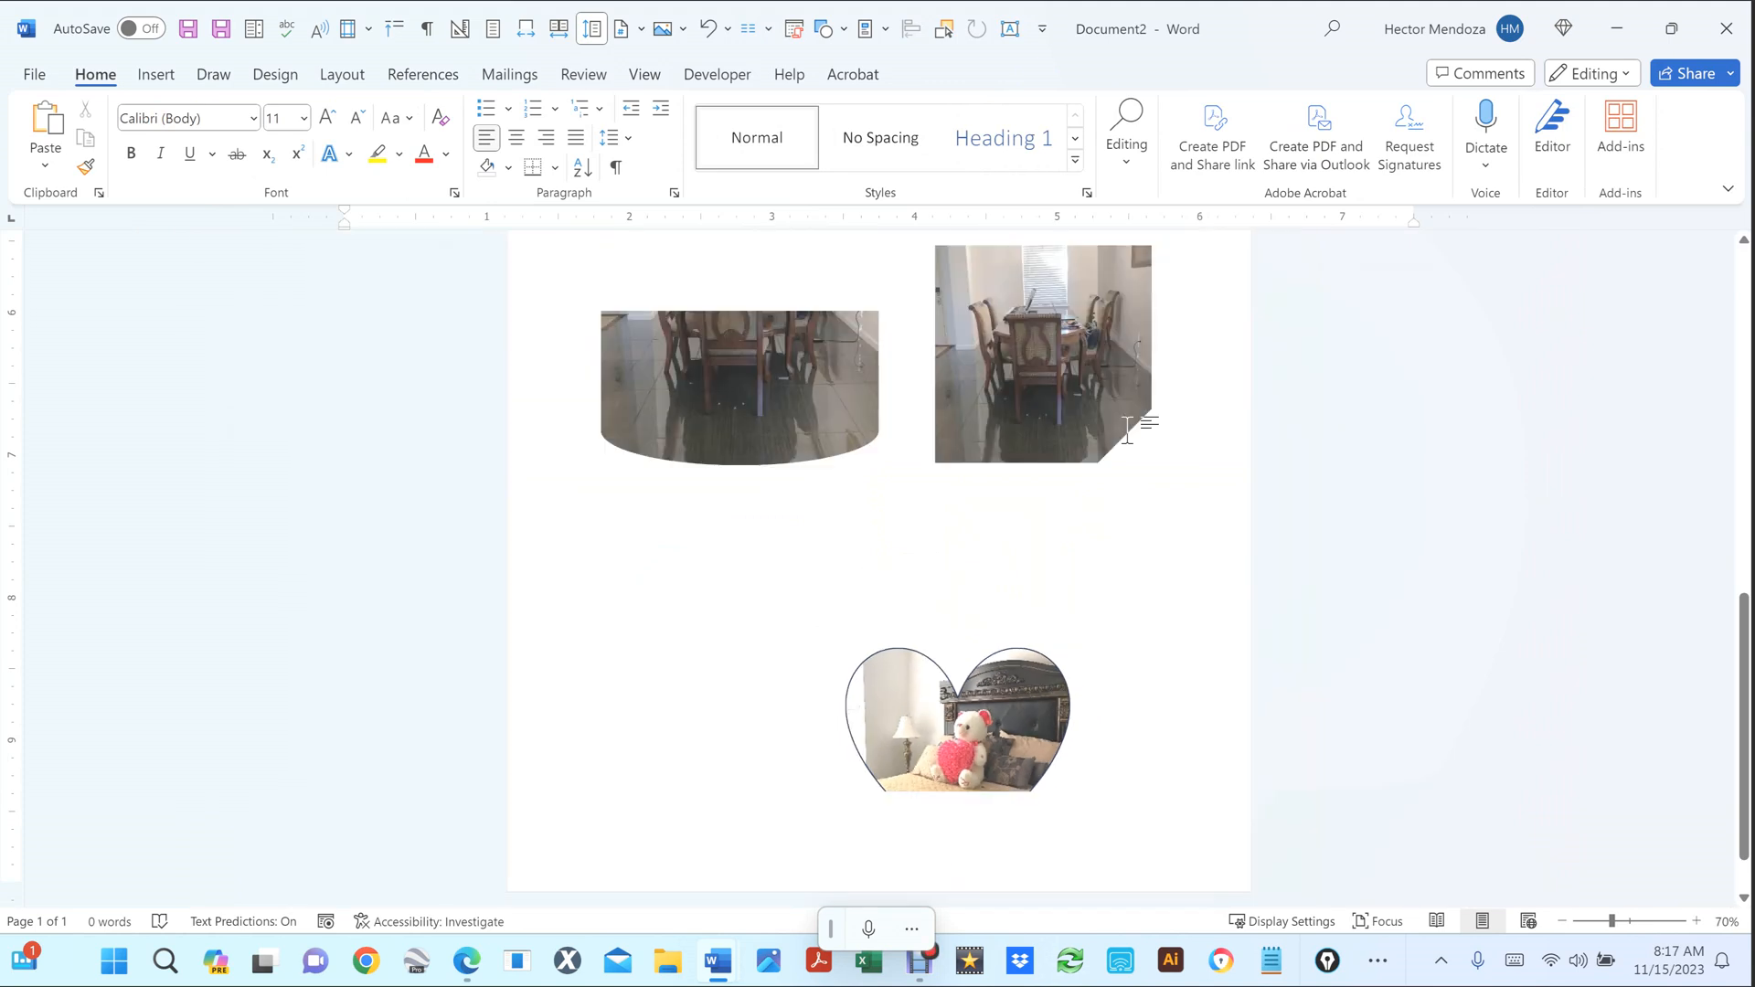
{"action": "left_click", "coordinate": [1018, 616]}
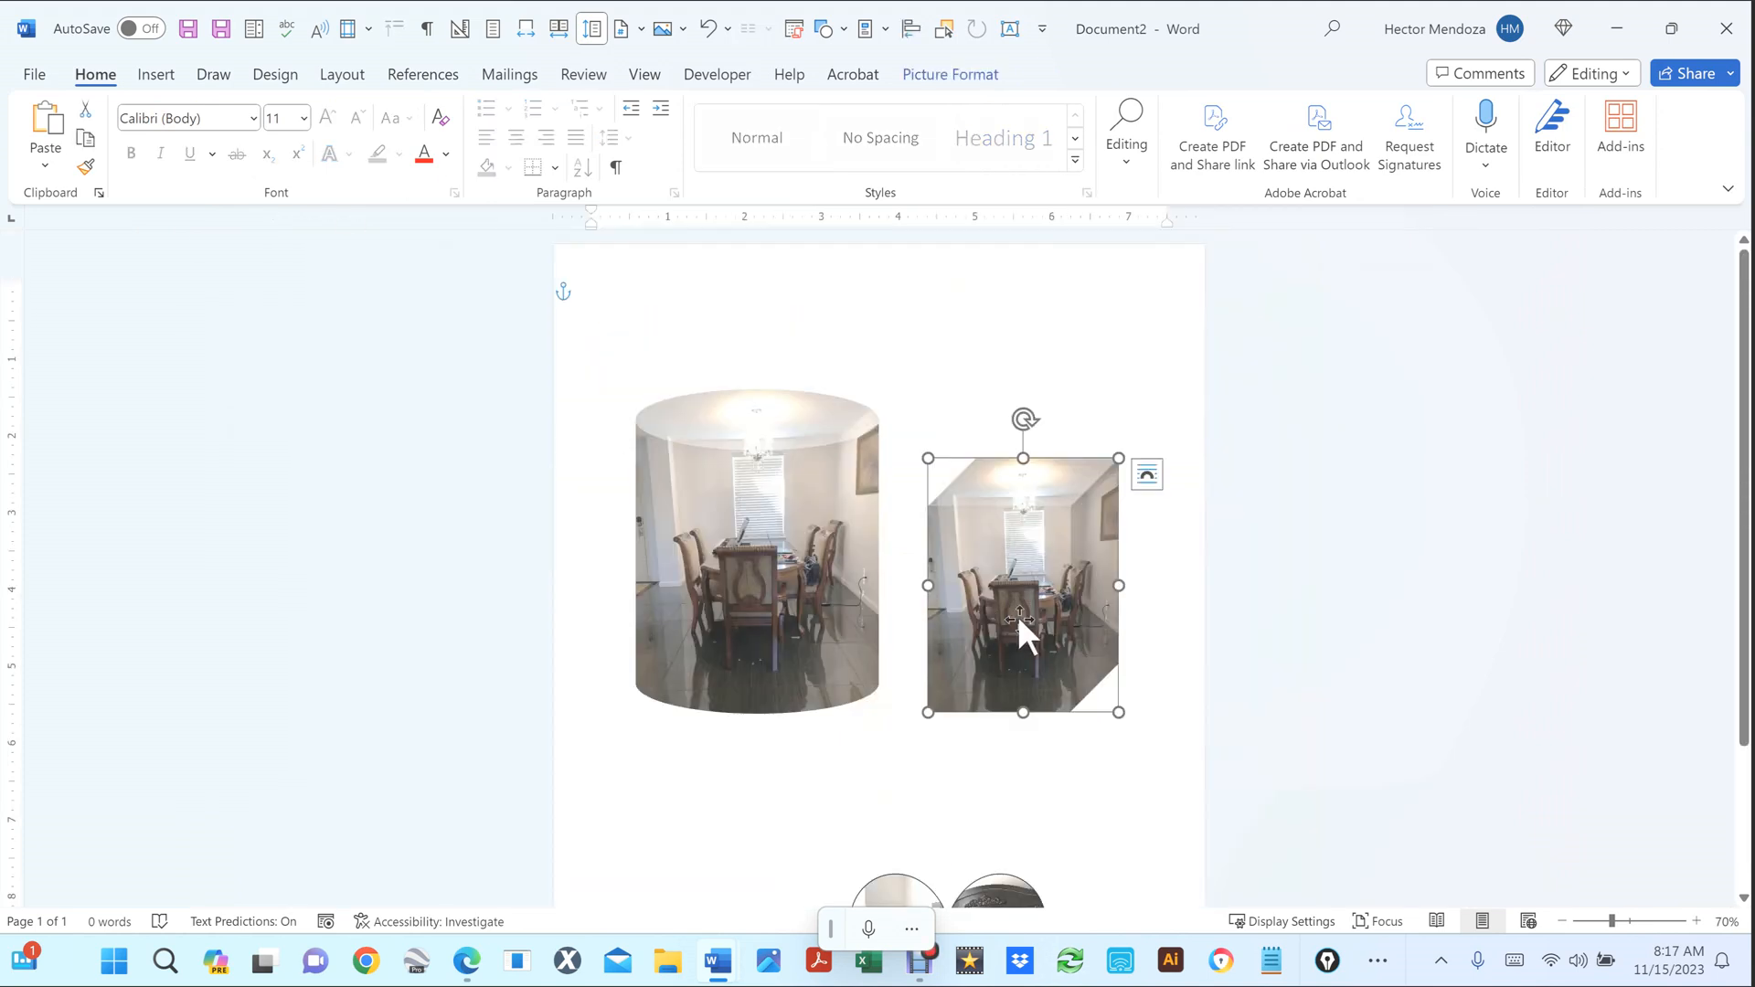
{"action": "right_click", "coordinate": [1010, 567]}
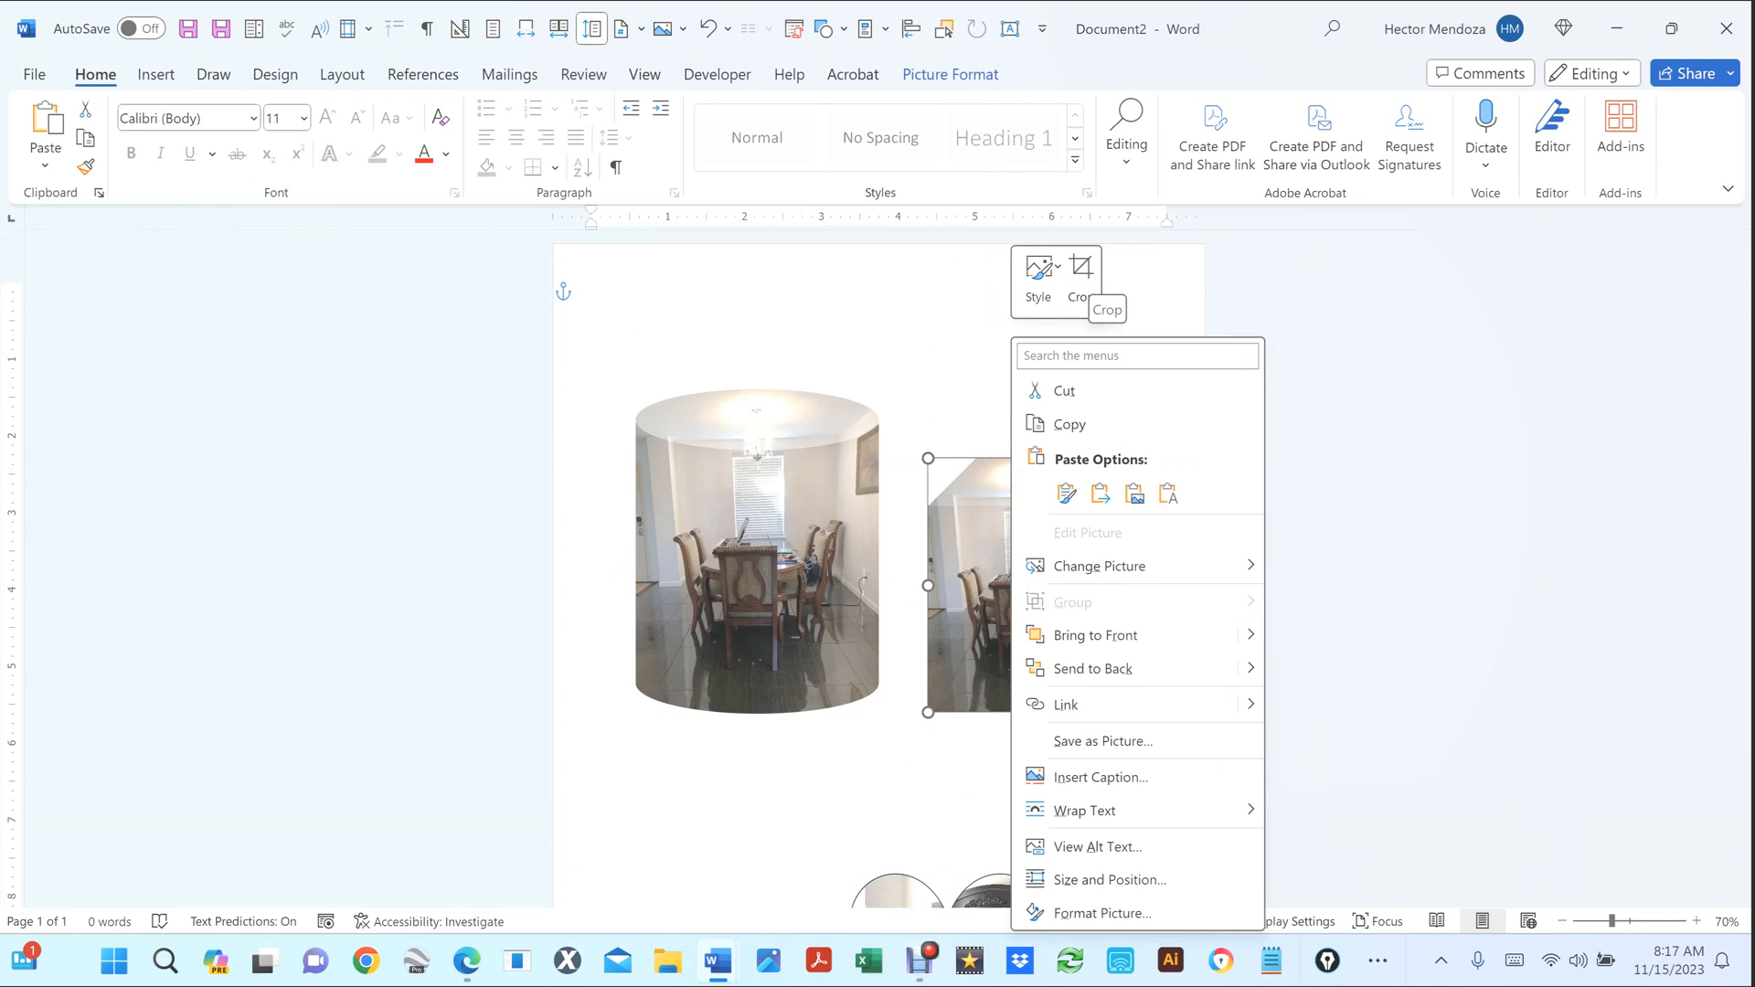
{"action": "left_click", "coordinate": [1082, 270]}
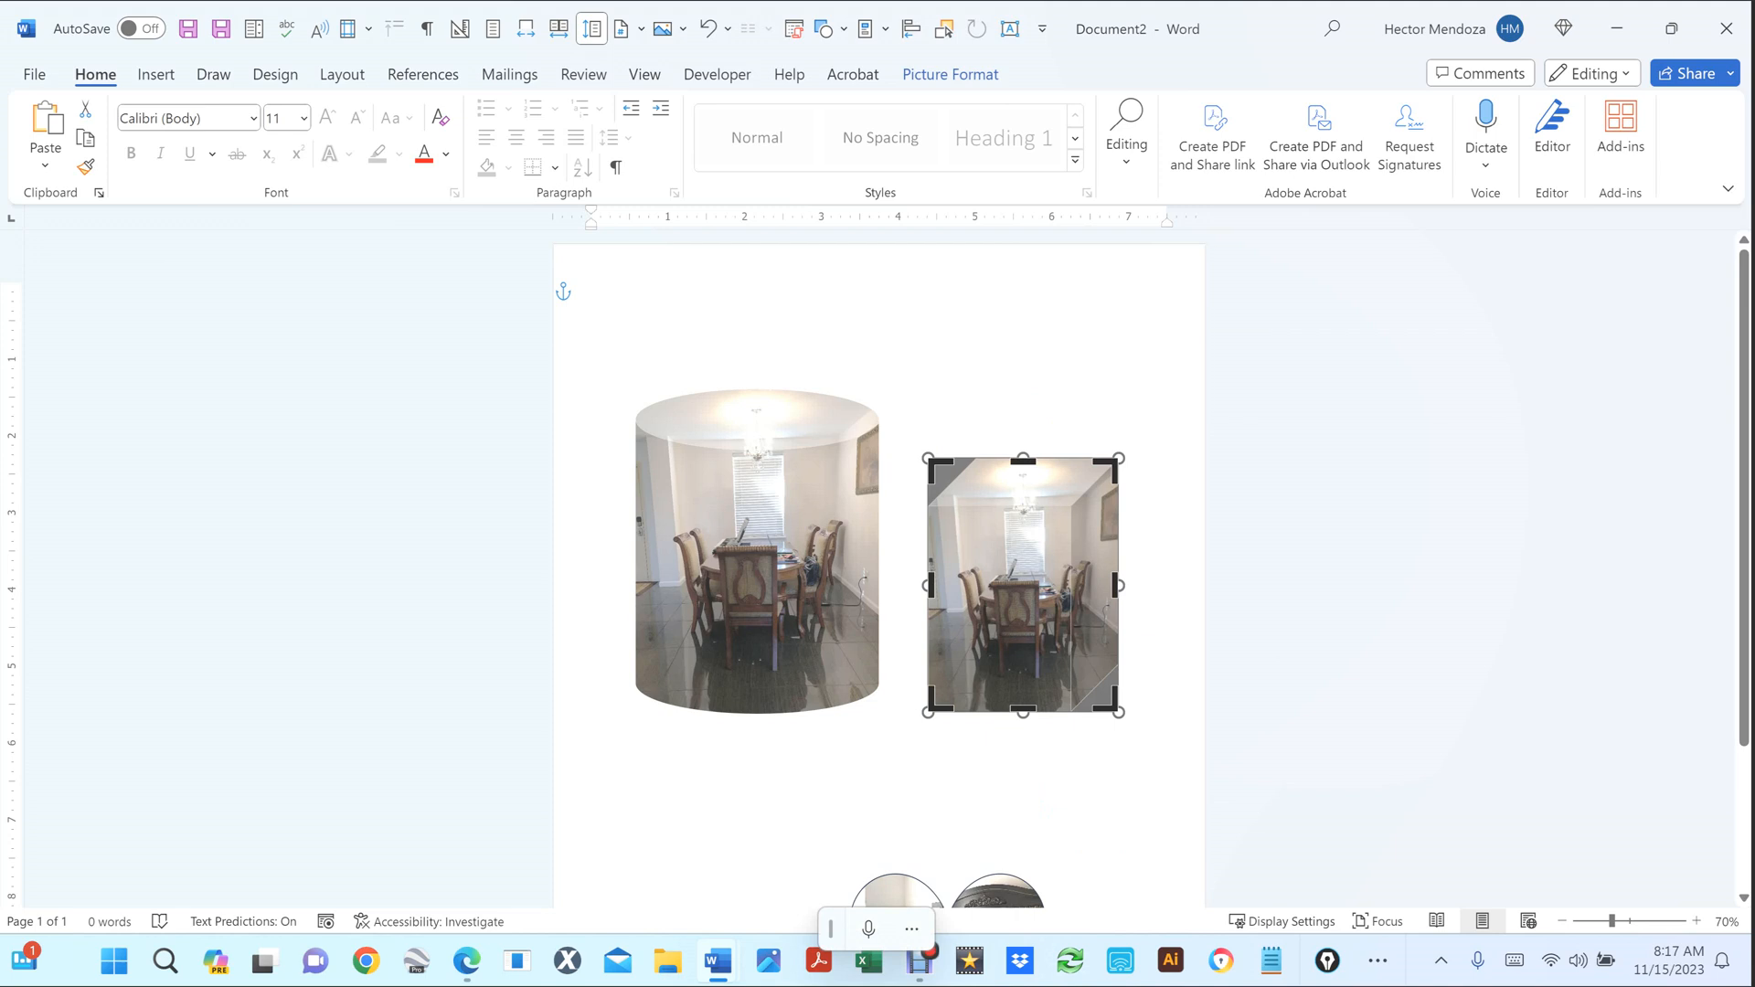
{"action": "scroll", "coordinate": [1194, 666], "scroll_direction": "up", "scroll_amount": 3}
{"action": "left_click", "coordinate": [1198, 663]}
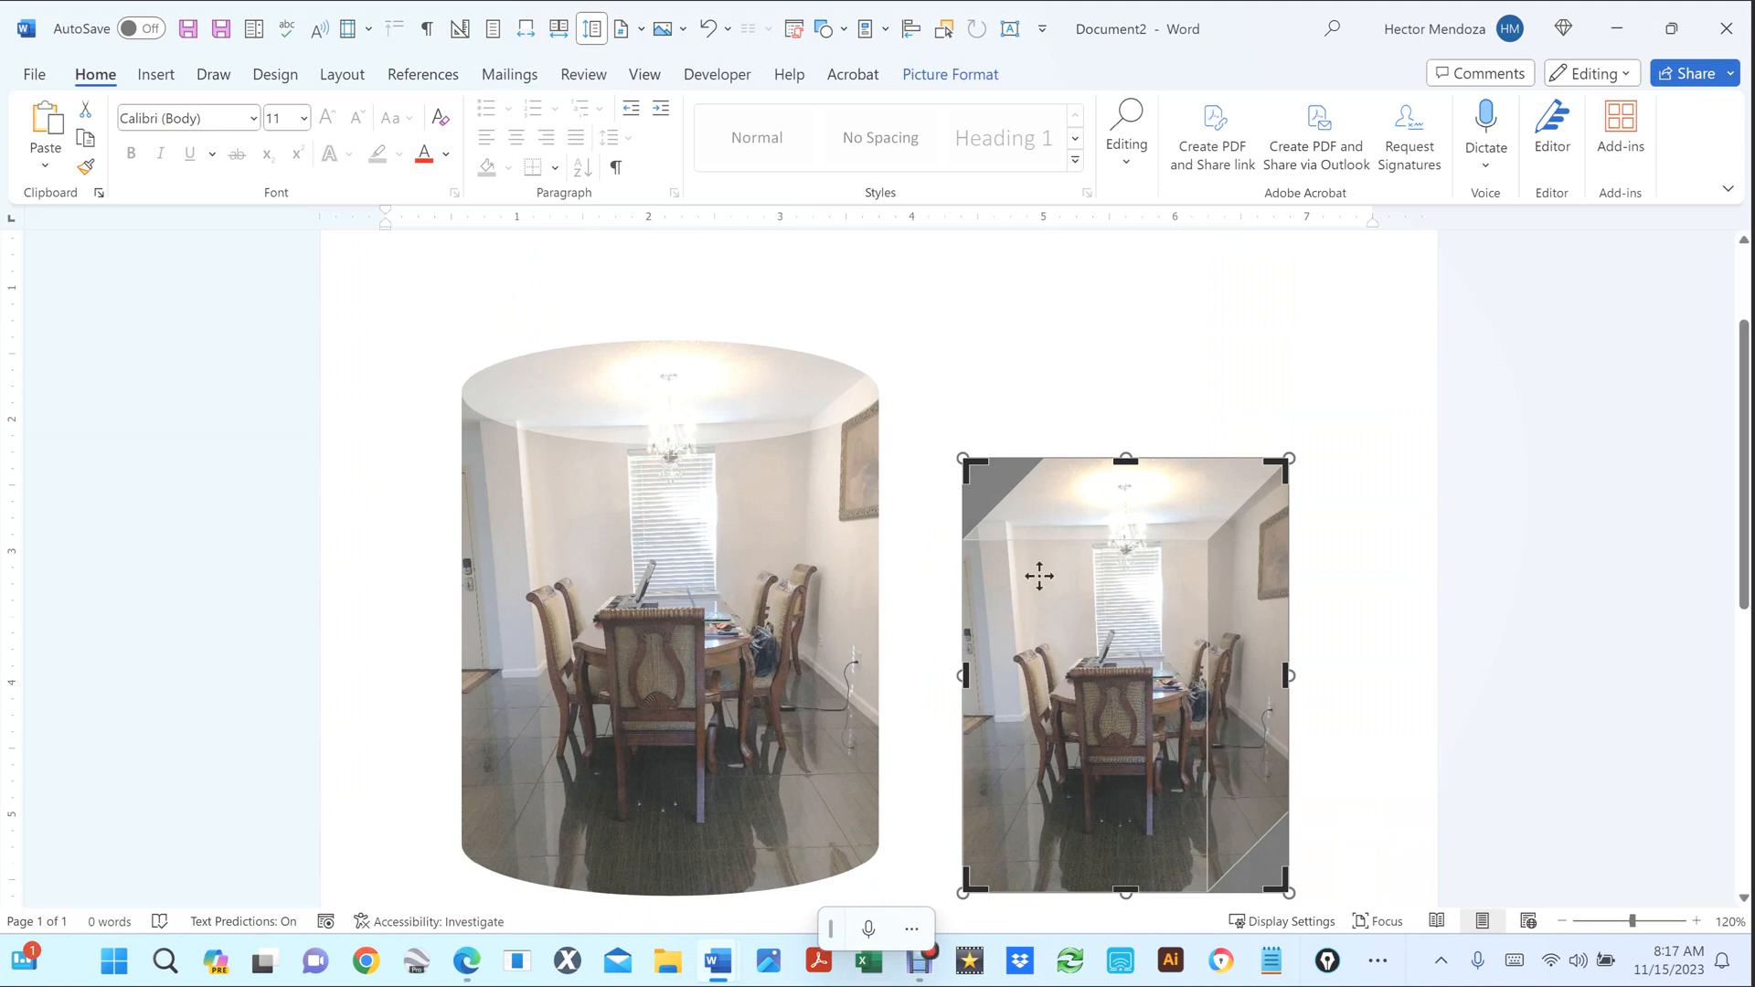
Enlarge the photo up and left within its crop, finish cropping, and reselect the picture.
{"action": "scroll", "coordinate": [1161, 571], "scroll_direction": "down", "scroll_amount": 4}
{"action": "scroll", "coordinate": [1162, 573], "scroll_direction": "up", "scroll_amount": 1}
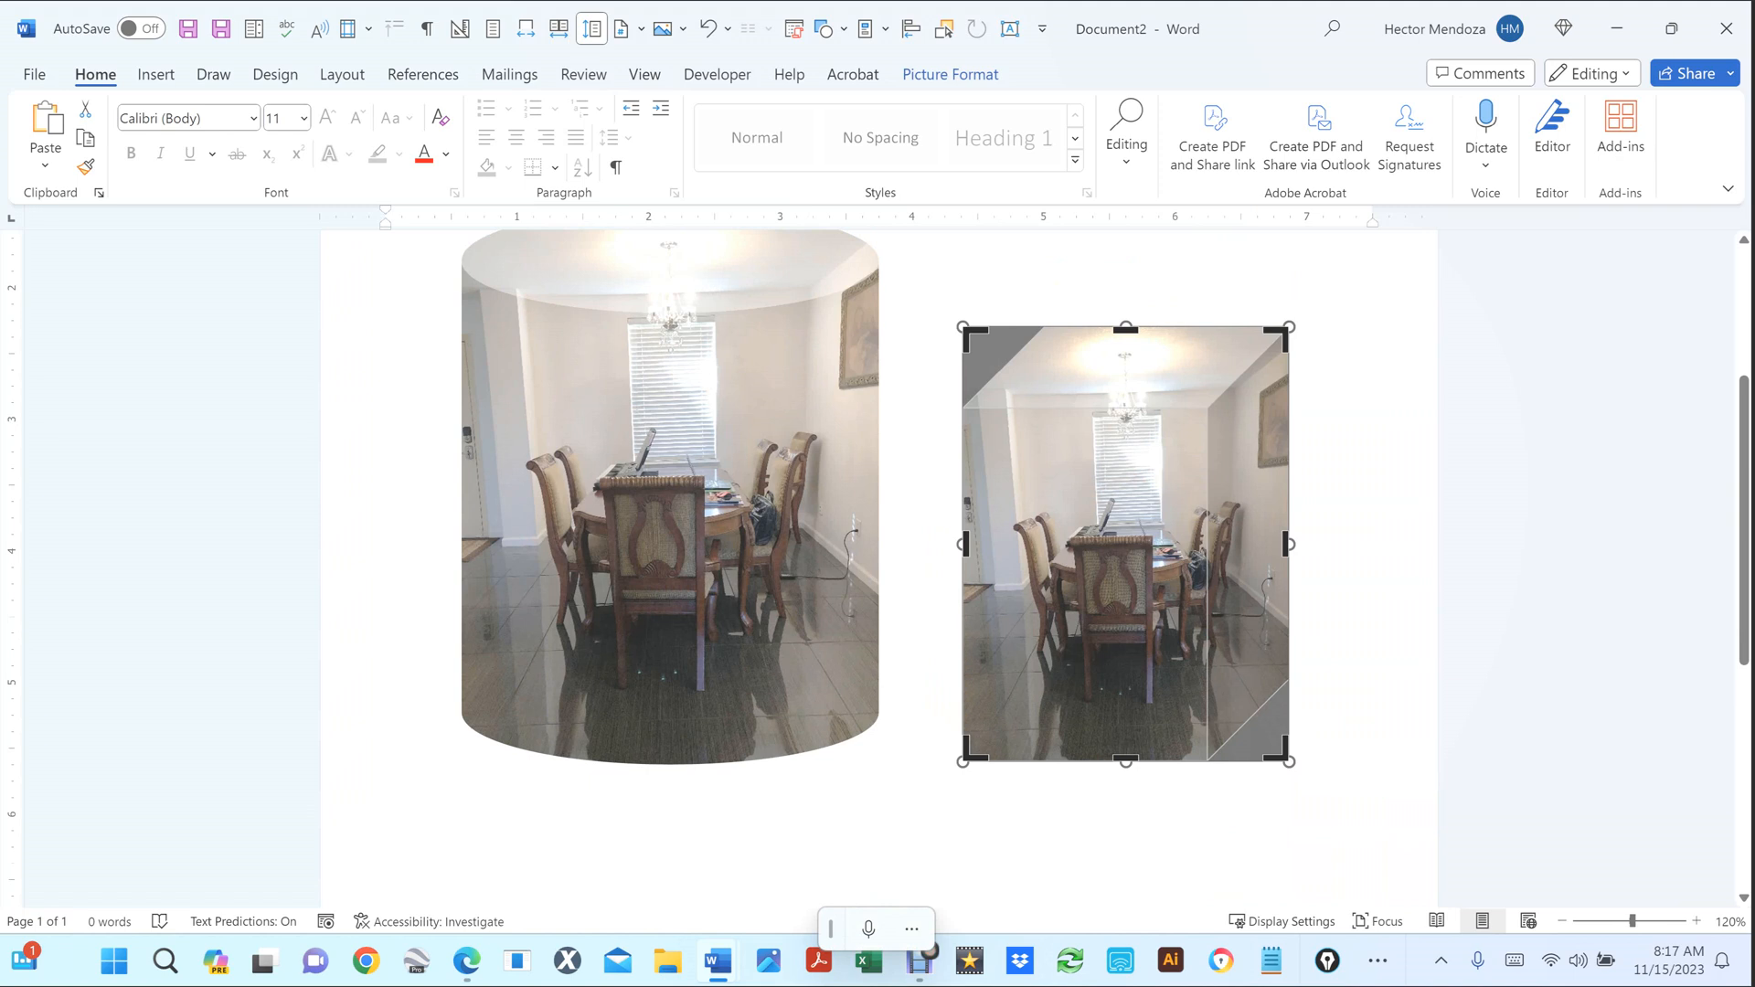
{"action": "left_click_drag", "start_coordinate": [962, 326], "coordinate": [934, 288]}
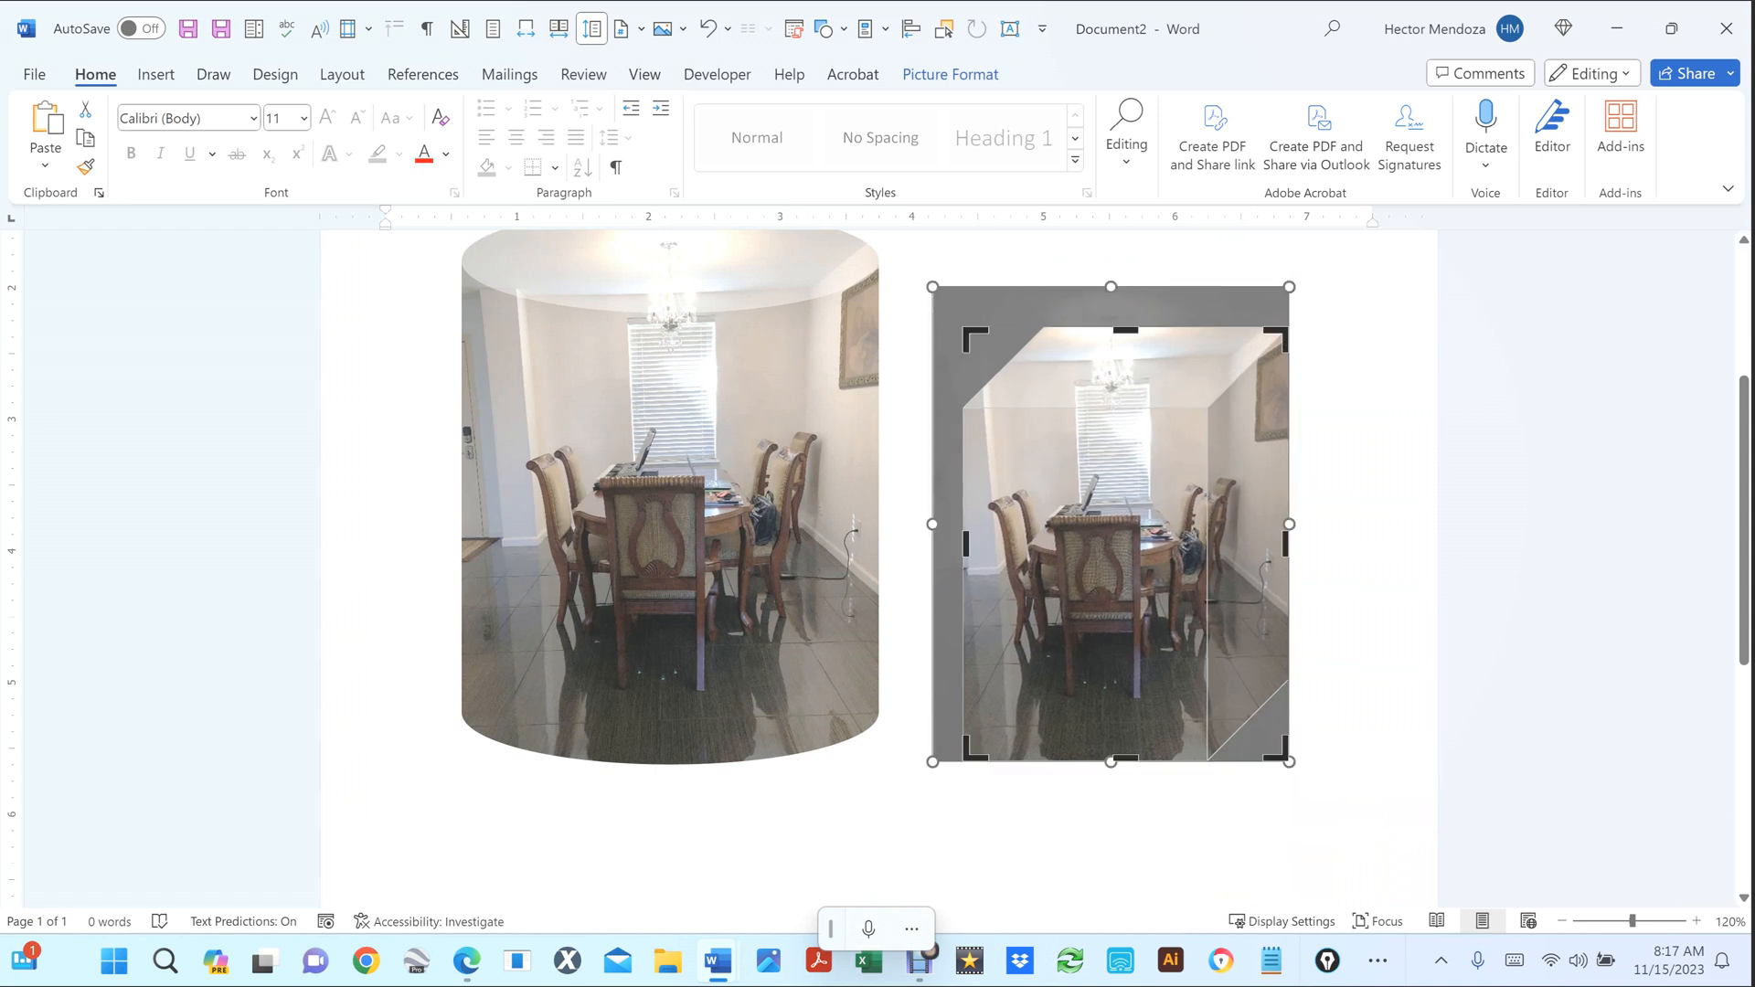
{"action": "left_click", "coordinate": [391, 268]}
{"action": "scroll", "coordinate": [1328, 478], "scroll_direction": "down", "scroll_amount": 4}
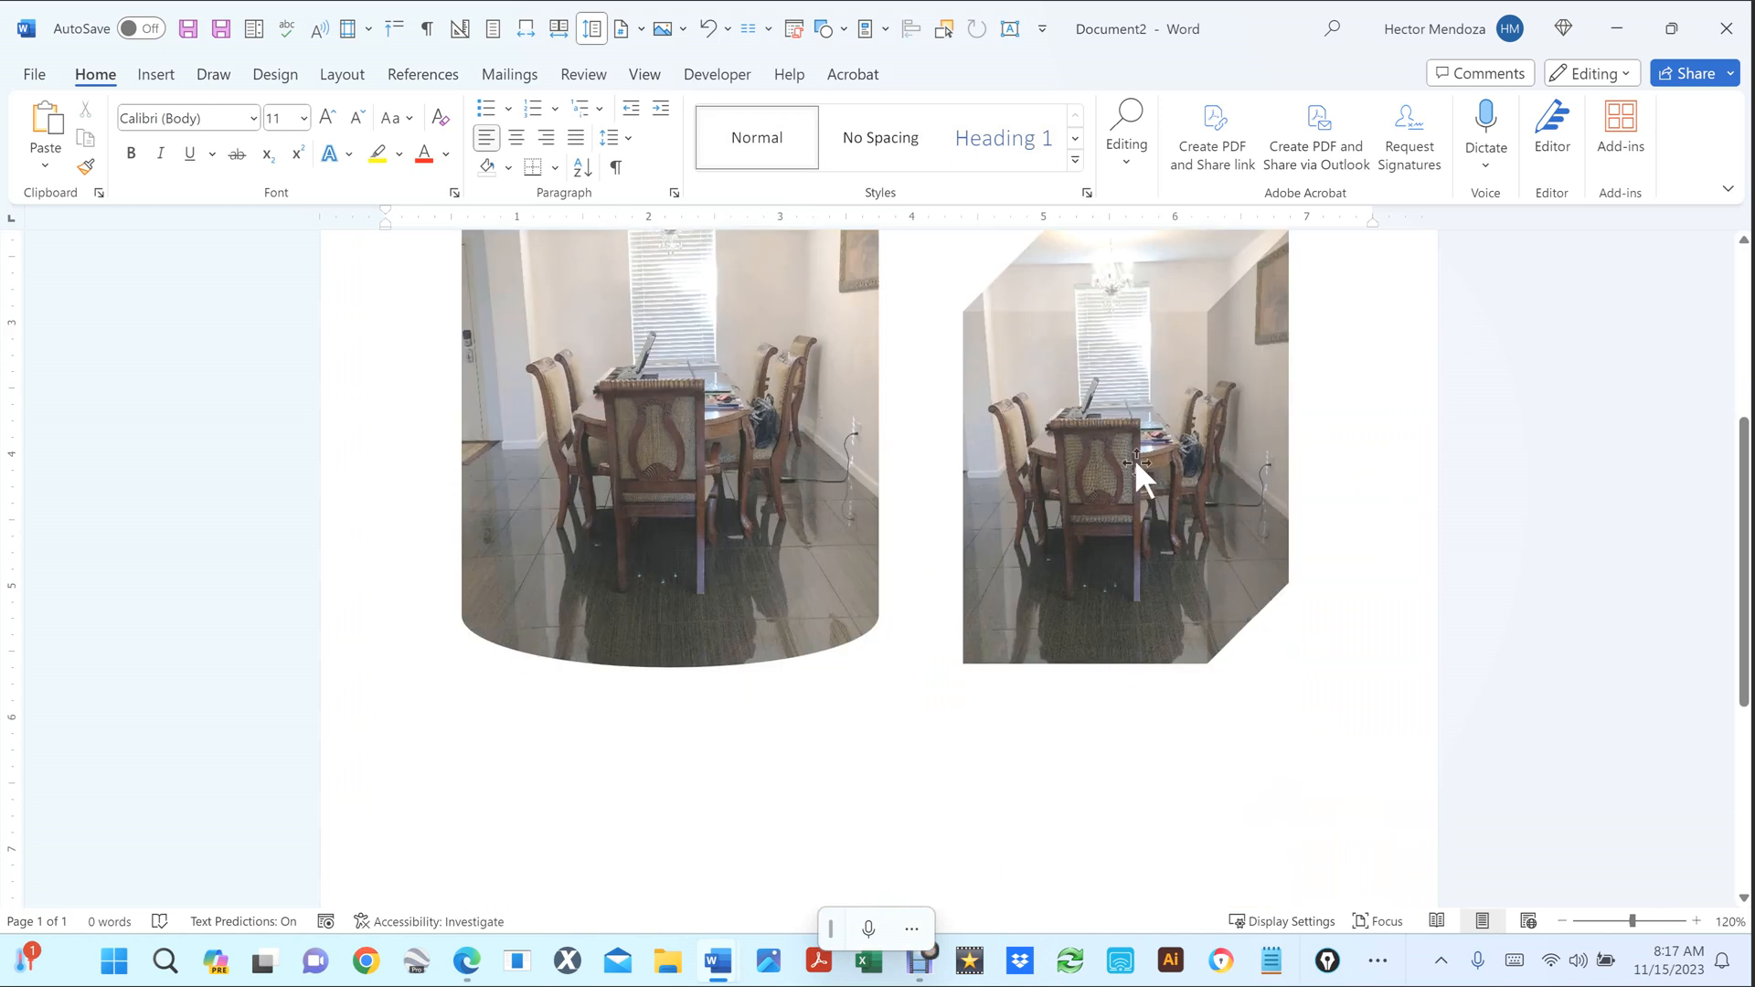
{"action": "left_click", "coordinate": [1134, 458]}
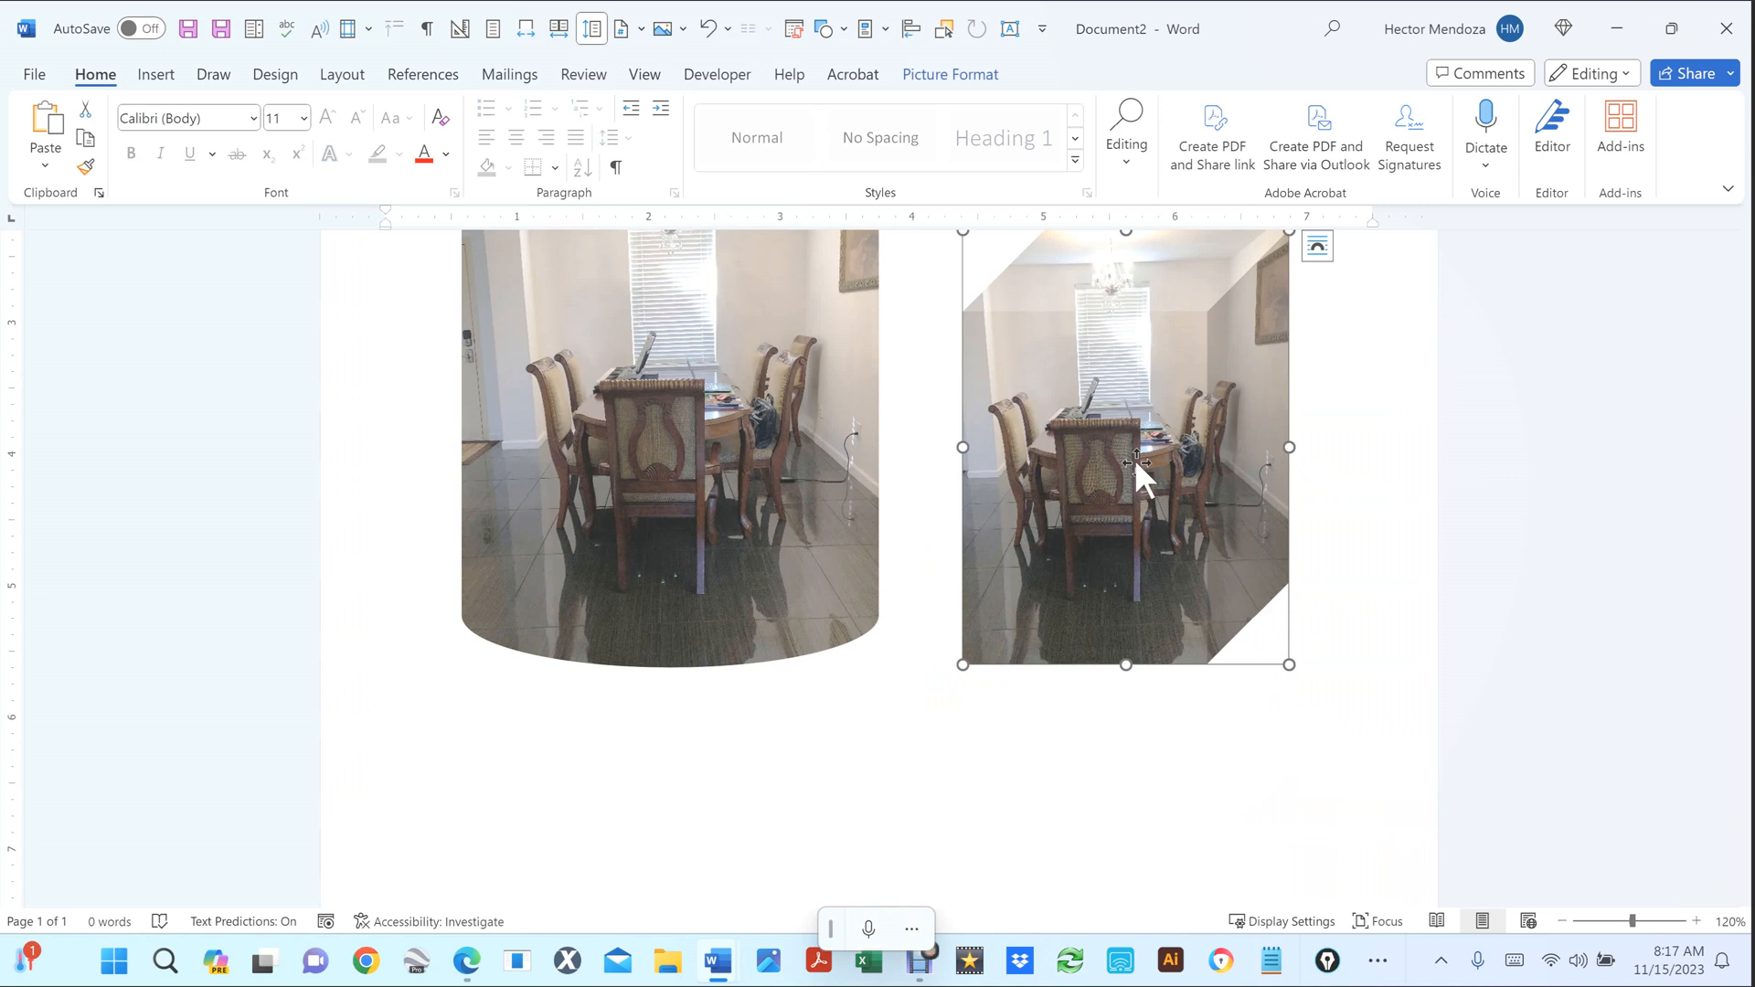
Recrop the snipped photo, enlarging it toward the lower right and shifting it up-left in its frame.
{"action": "right_click", "coordinate": [1136, 462]}
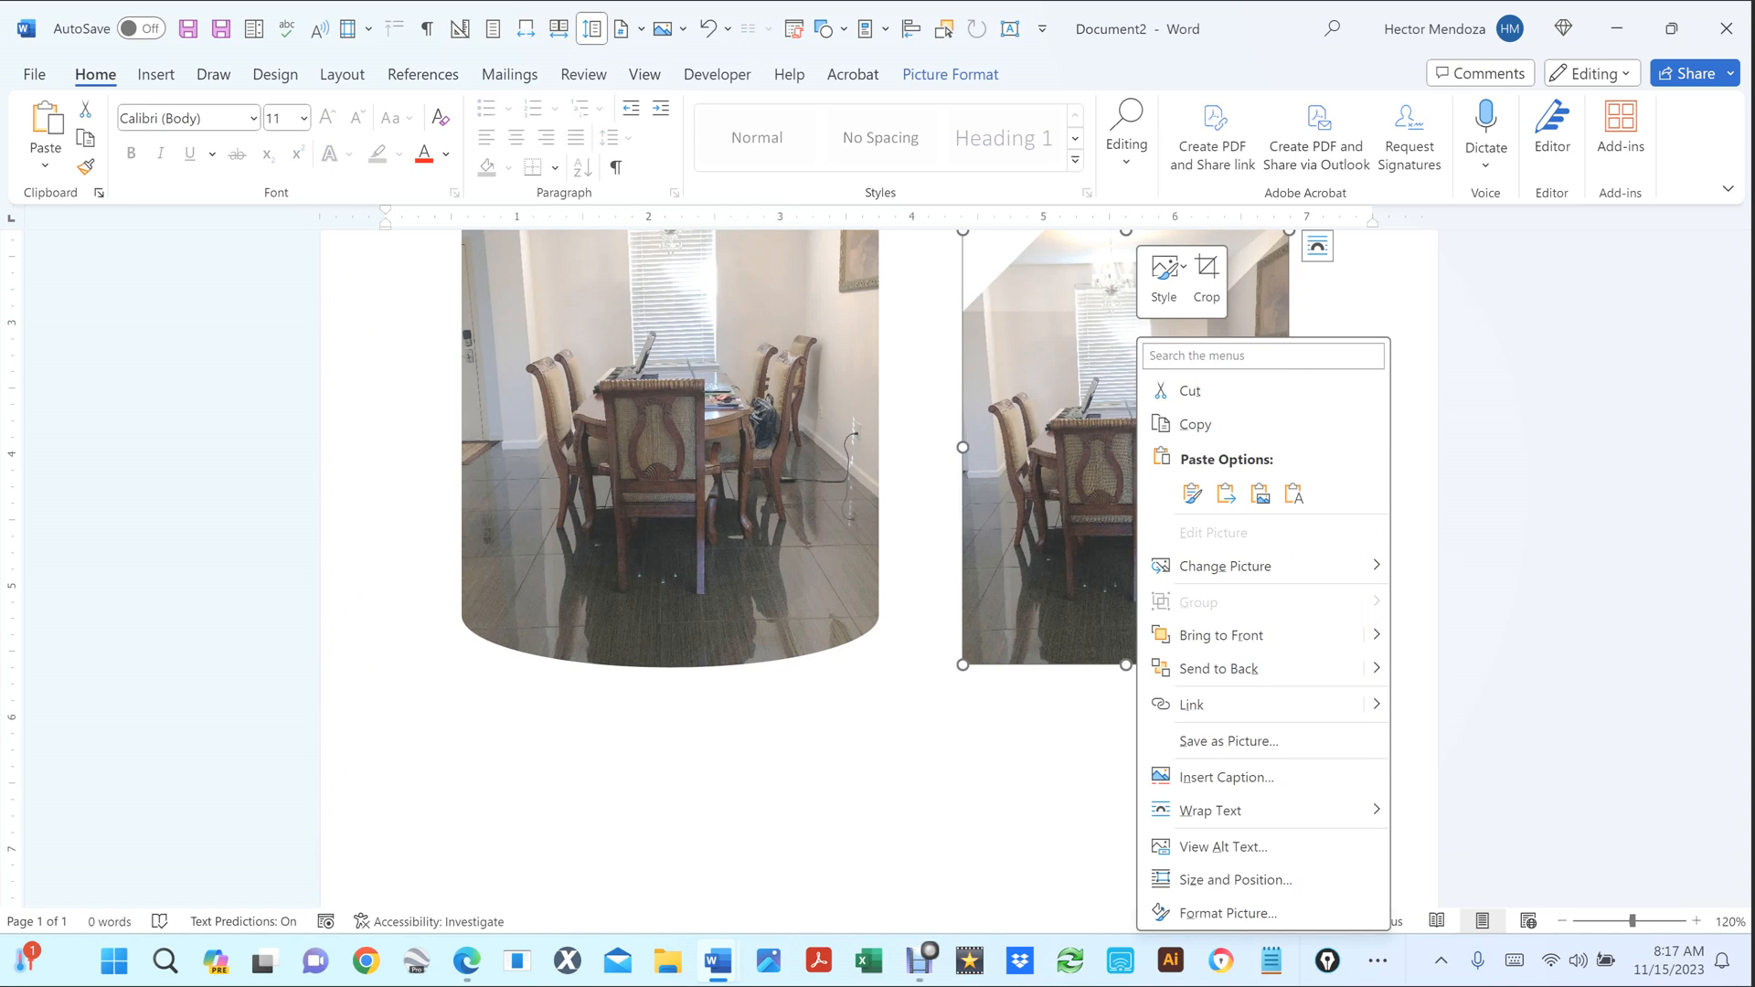
{"action": "left_click", "coordinate": [1207, 271]}
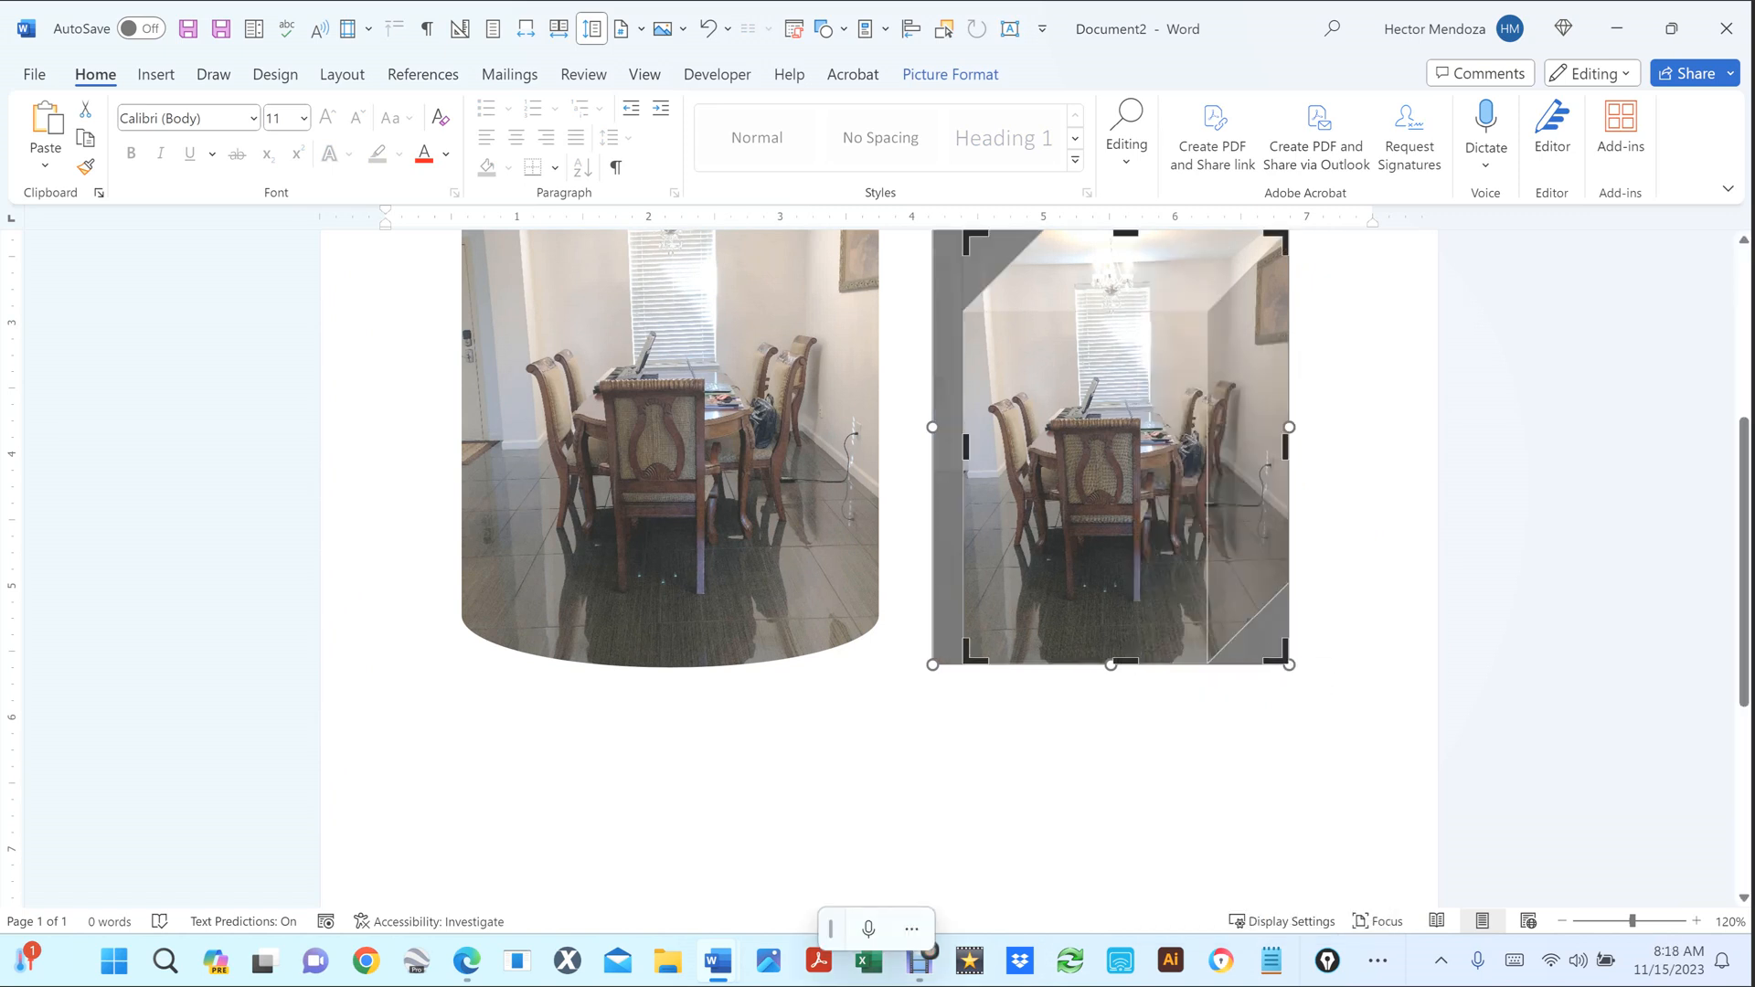
{"action": "left_click_drag", "start_coordinate": [1289, 665], "coordinate": [1343, 736]}
{"action": "scroll", "coordinate": [1138, 549], "scroll_direction": "up", "scroll_amount": 3}
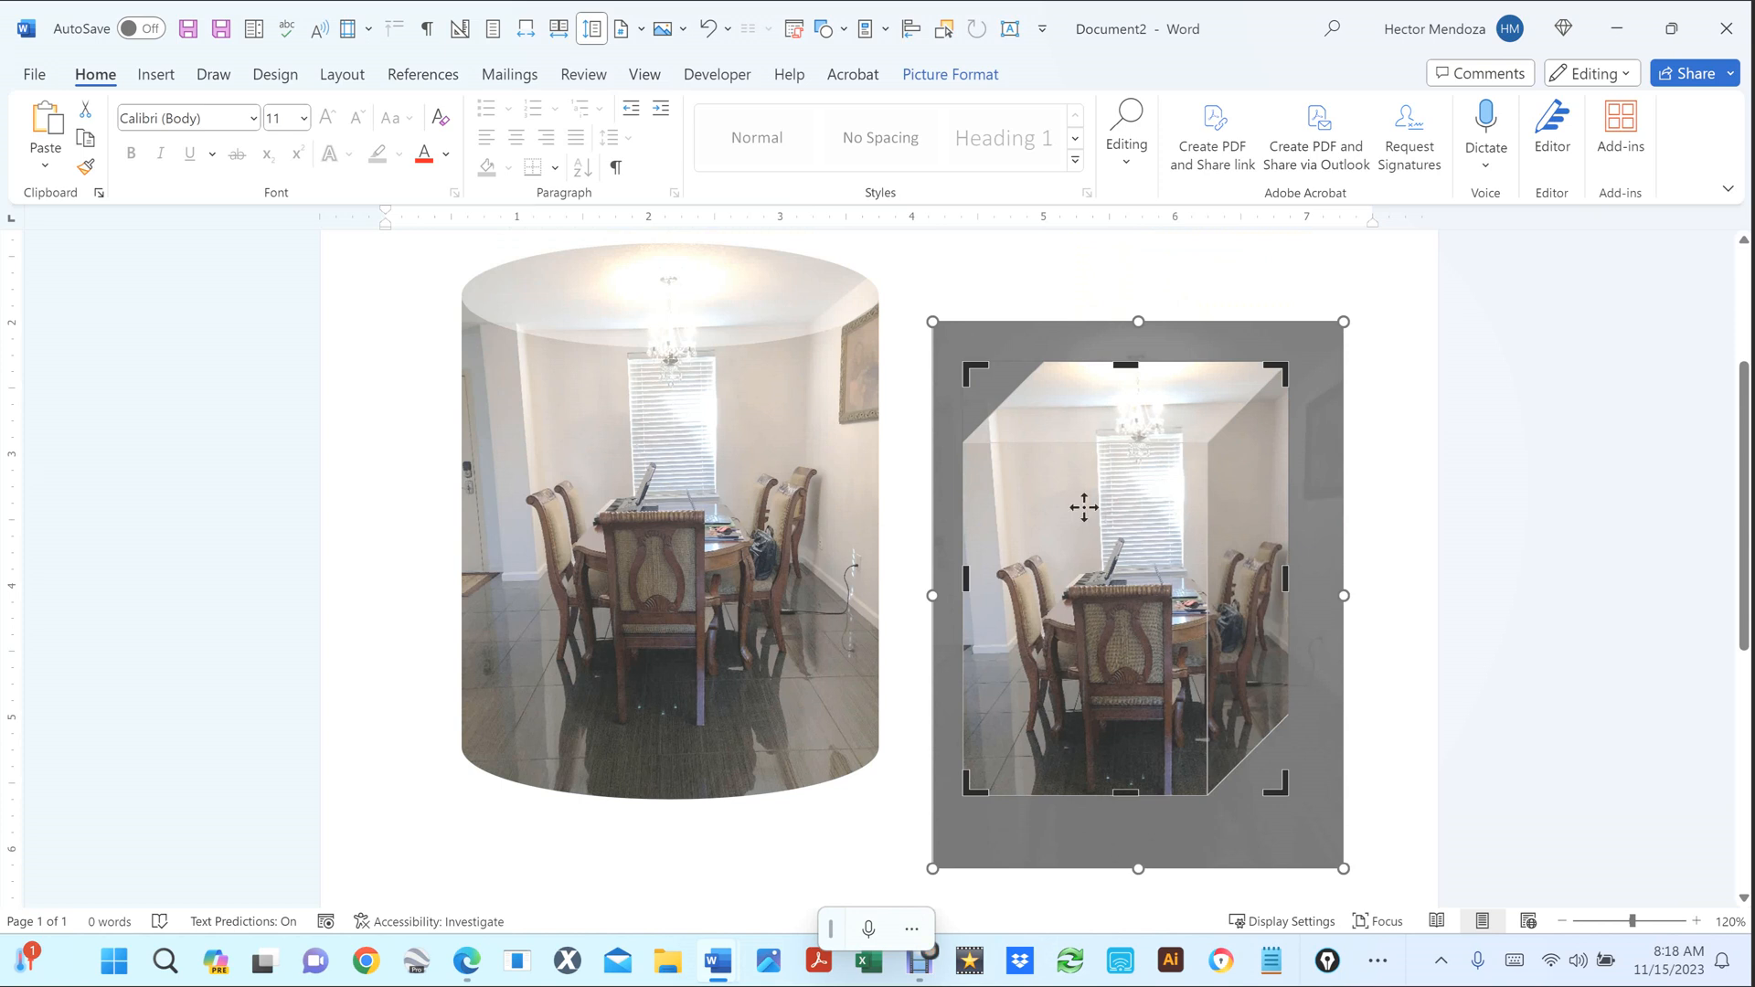
{"action": "mouse_move", "coordinate": [1104, 501]}
{"action": "left_mouse_down"}
{"action": "mouse_move", "coordinate": [1066, 485]}
{"action": "mouse_move", "coordinate": [1082, 479]}
{"action": "left_mouse_up"}
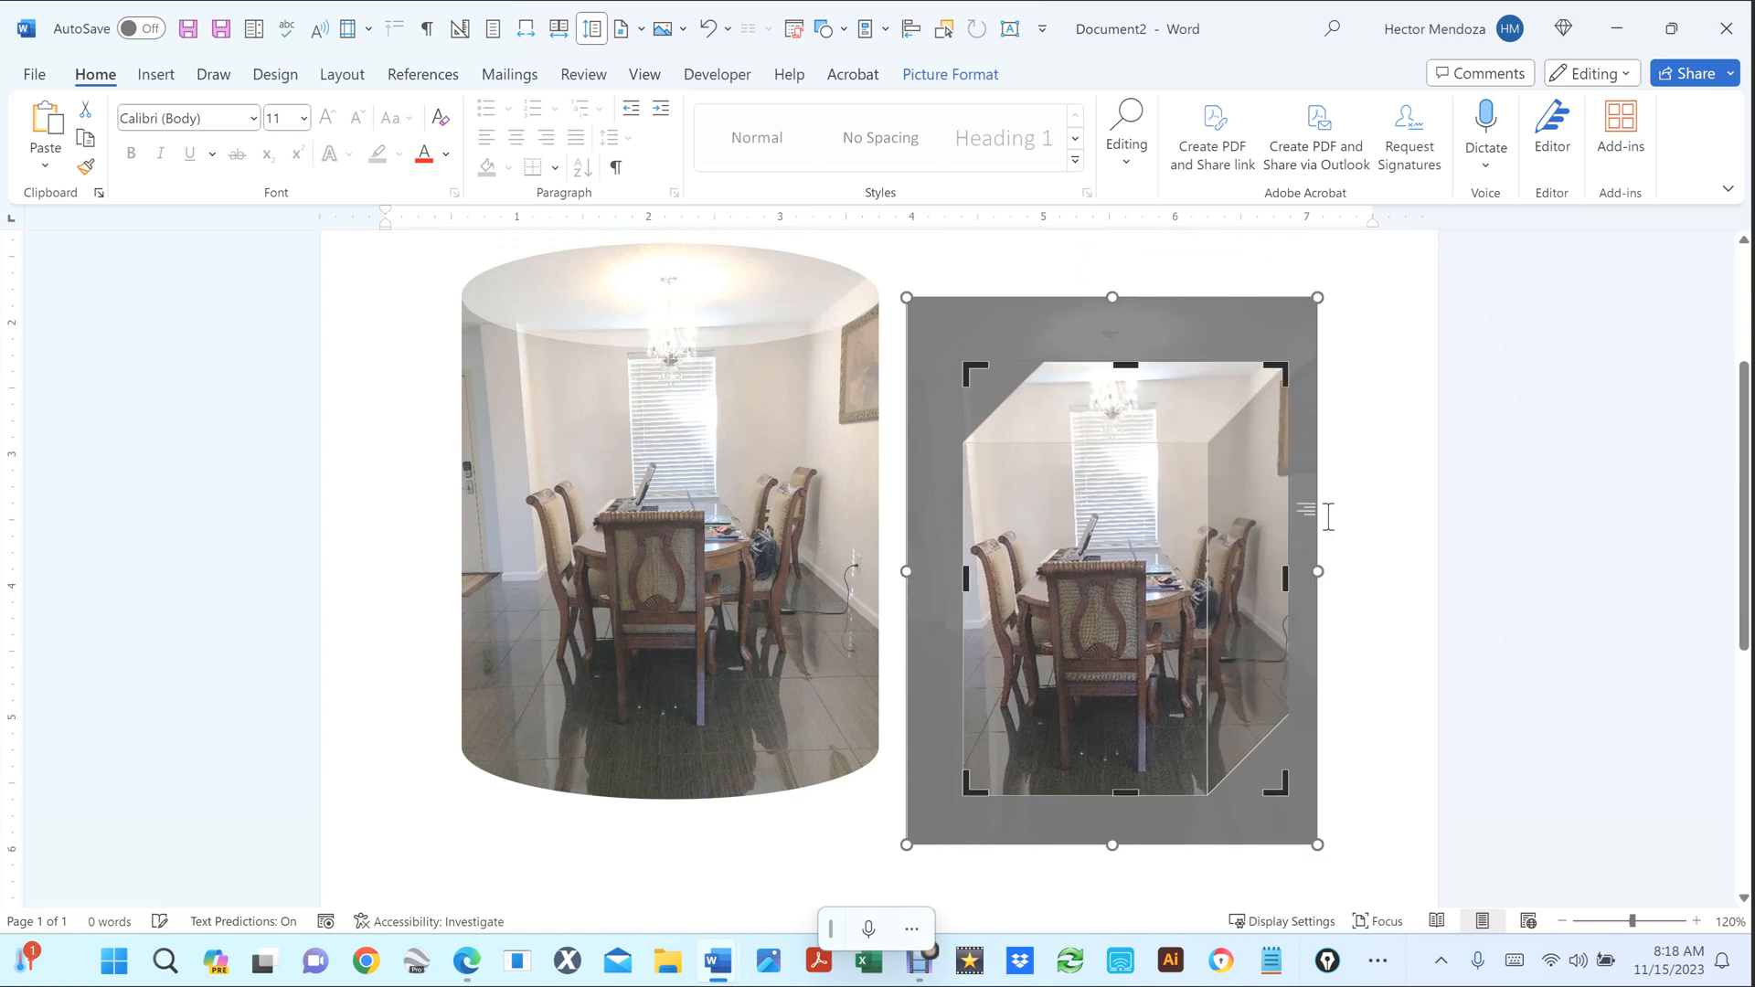
{"action": "left_click", "coordinate": [1406, 528]}
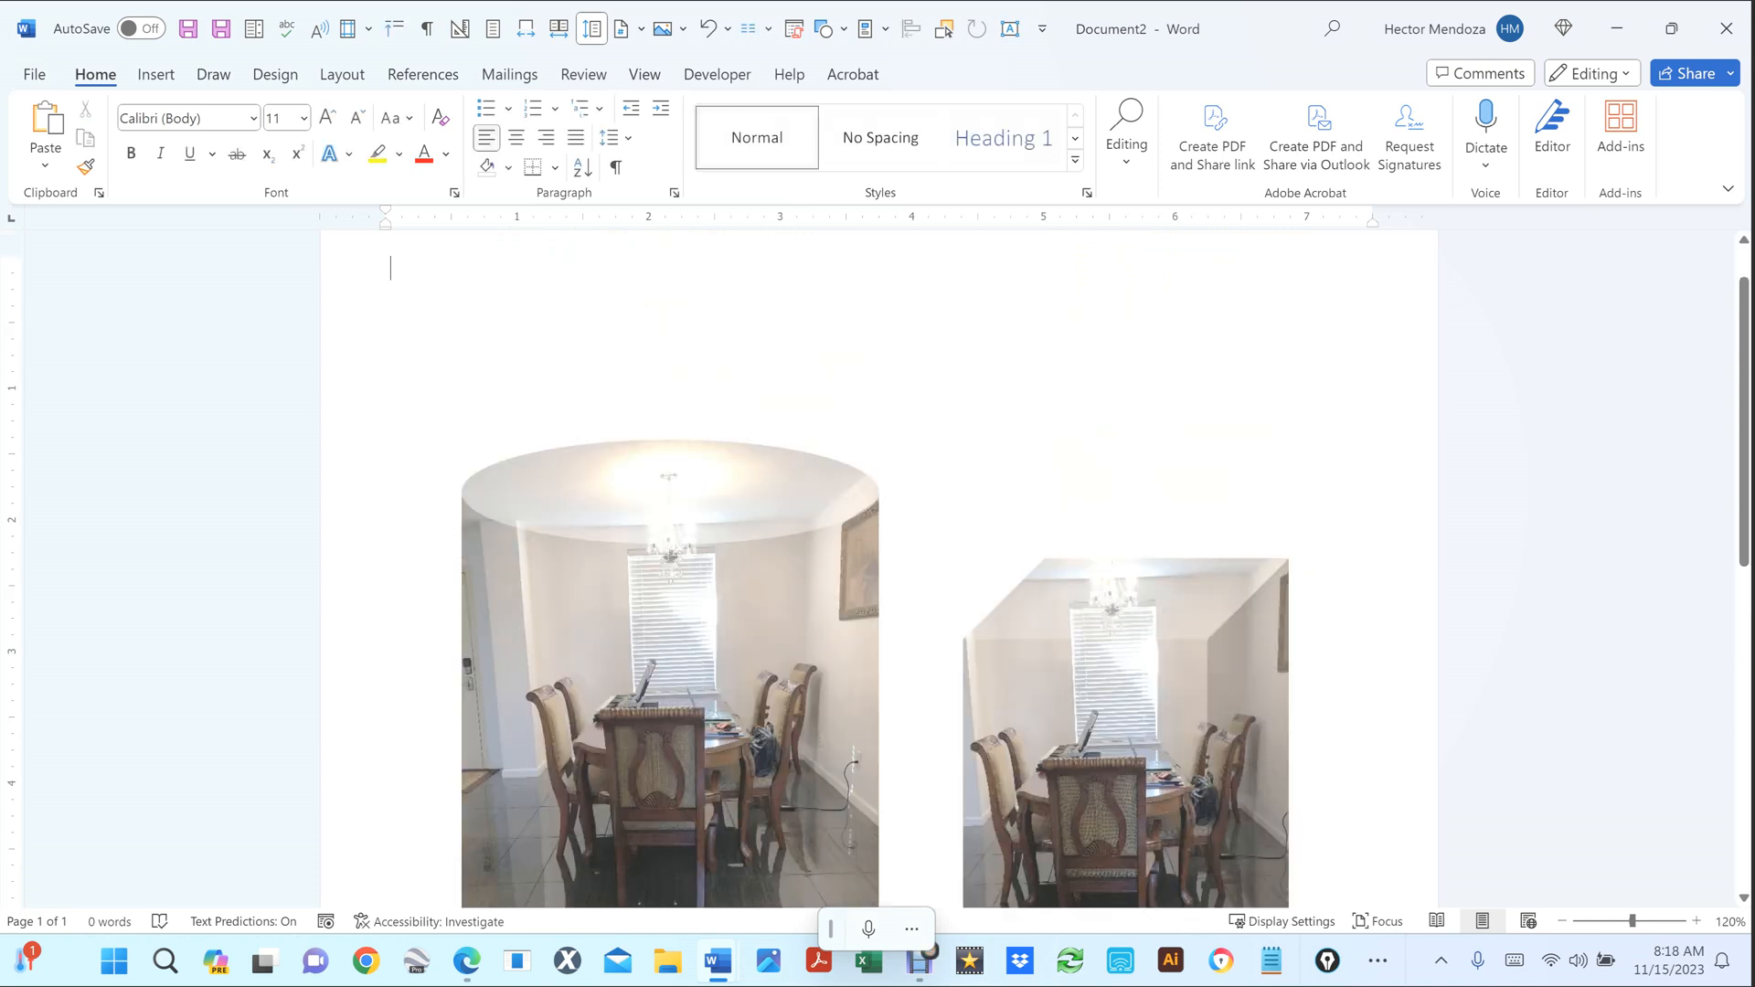
{"action": "scroll", "coordinate": [1406, 527], "scroll_direction": "down", "scroll_amount": 4}
{"action": "scroll", "coordinate": [1390, 521], "scroll_direction": "down", "scroll_amount": 3}
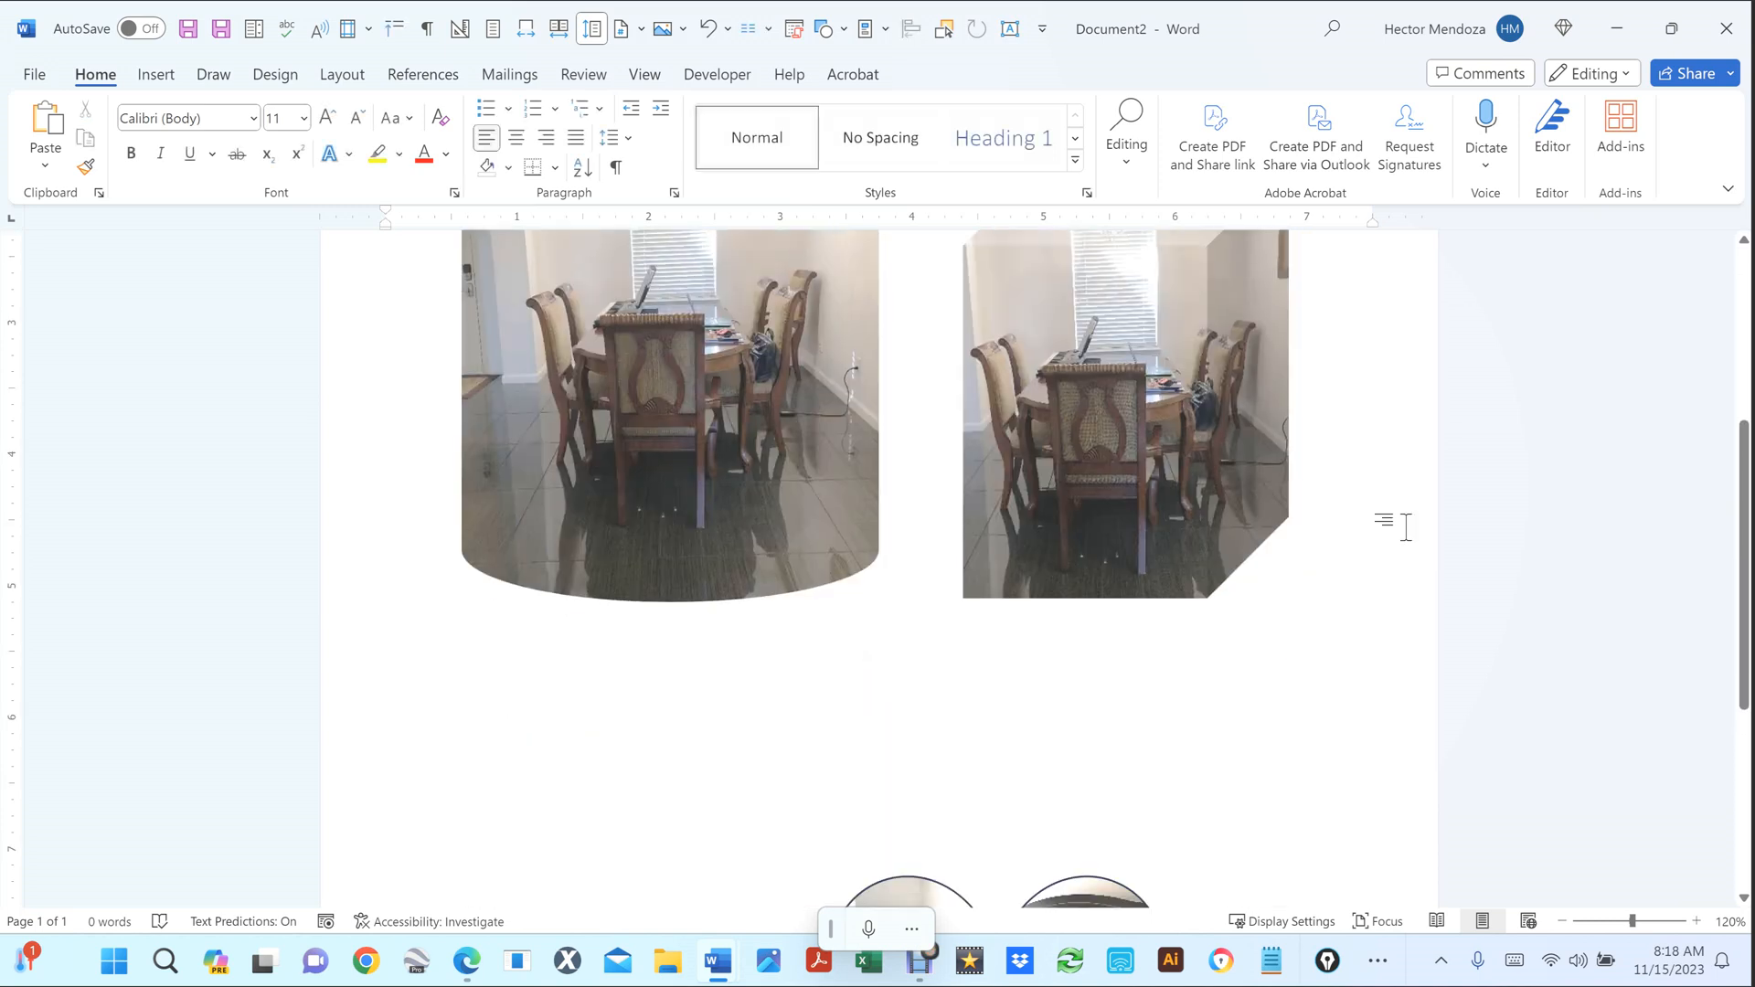
{"action": "scroll", "coordinate": [1390, 521], "scroll_direction": "up", "scroll_amount": 3}
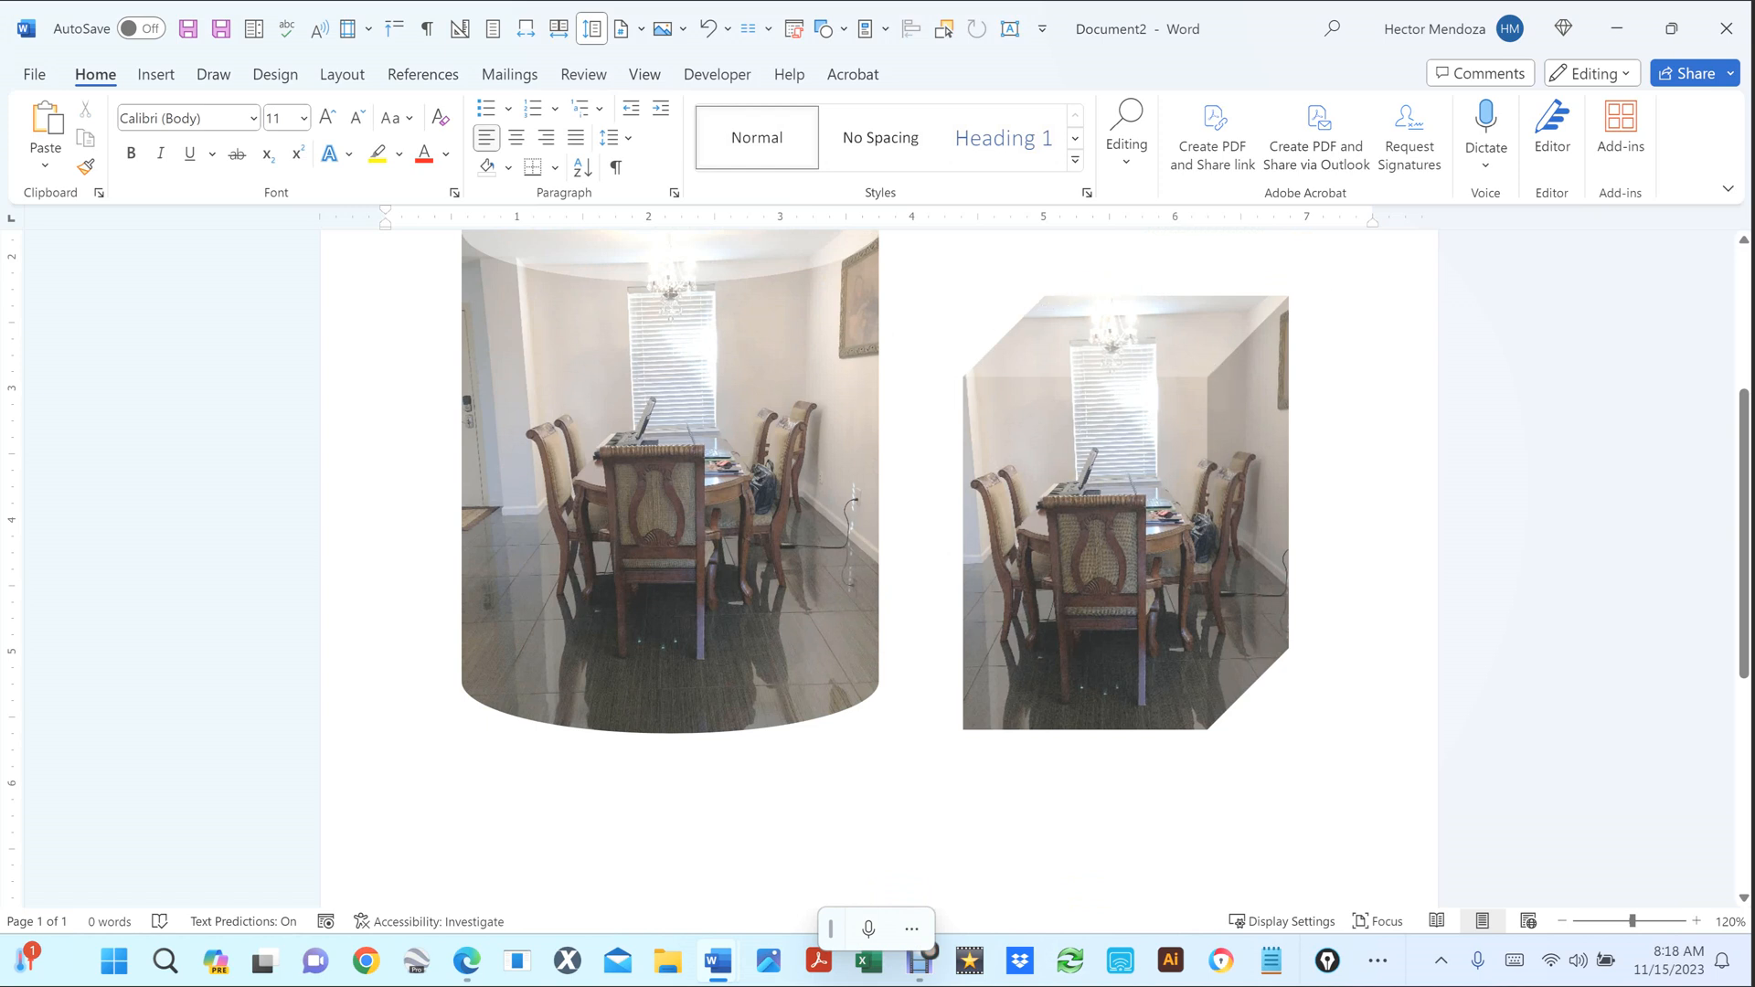
{"action": "scroll", "coordinate": [878, 549], "scroll_direction": "up", "scroll_amount": 3}
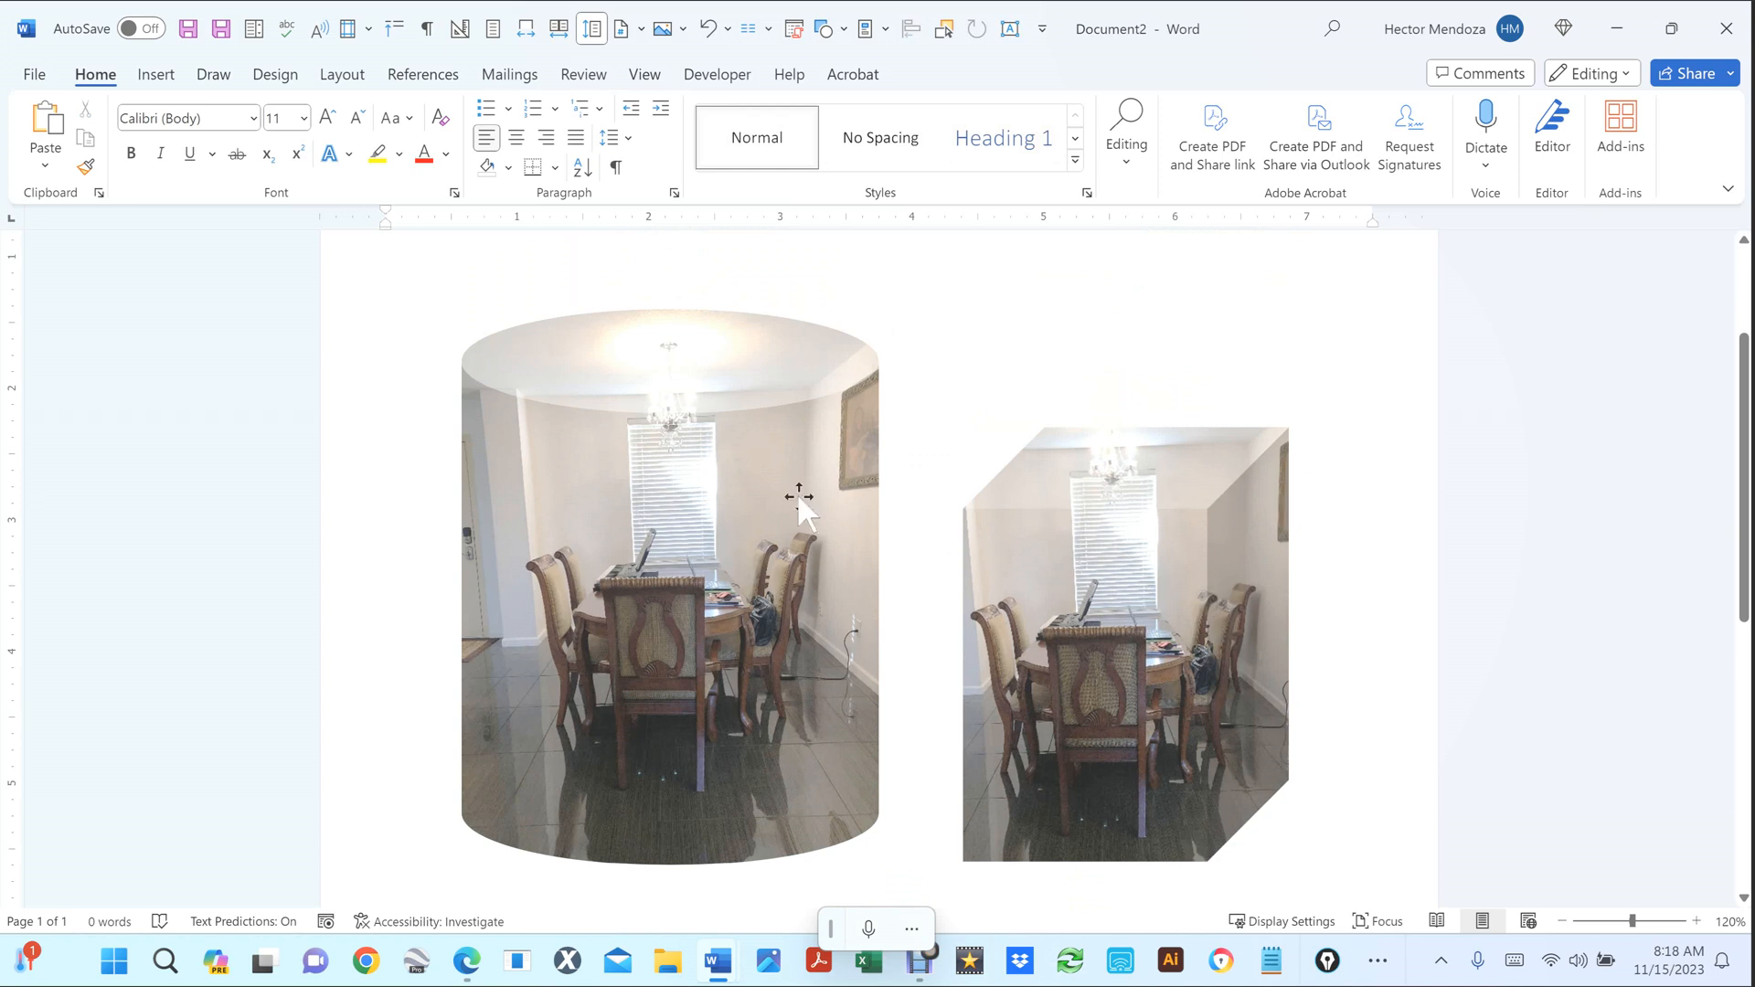
{"action": "scroll", "coordinate": [1390, 505], "scroll_direction": "down", "scroll_amount": 3}
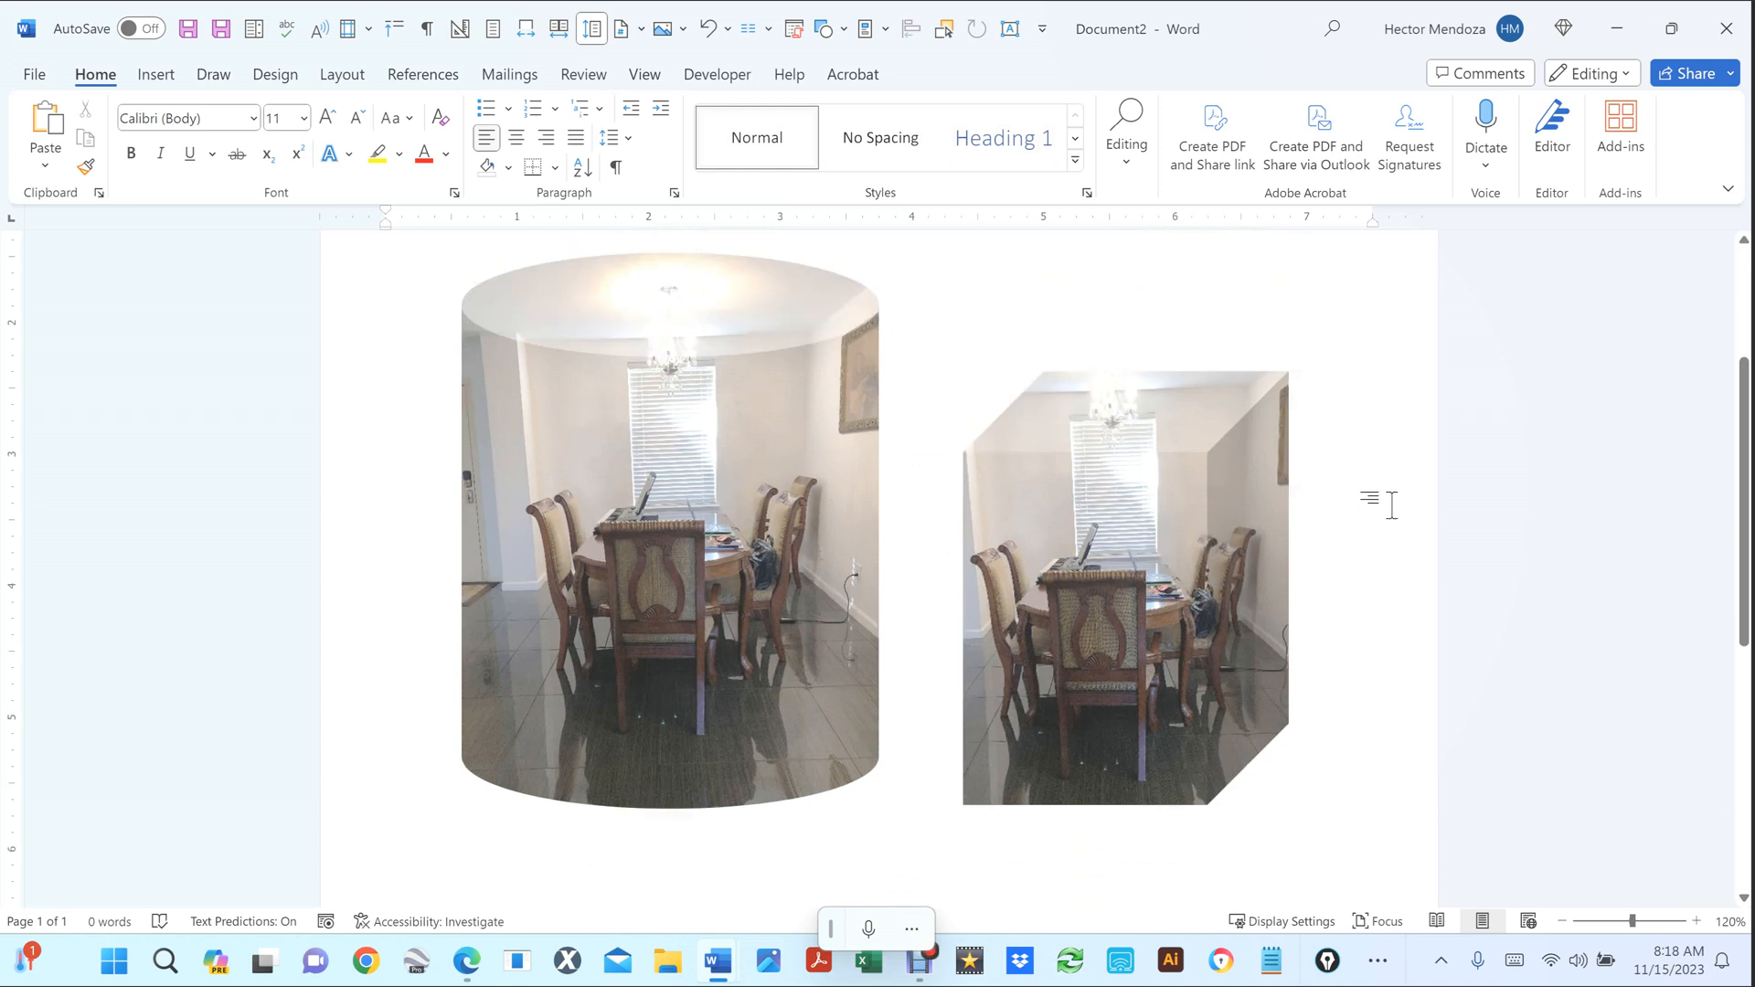
{"action": "scroll", "coordinate": [1390, 505], "scroll_direction": "up", "scroll_amount": 1}
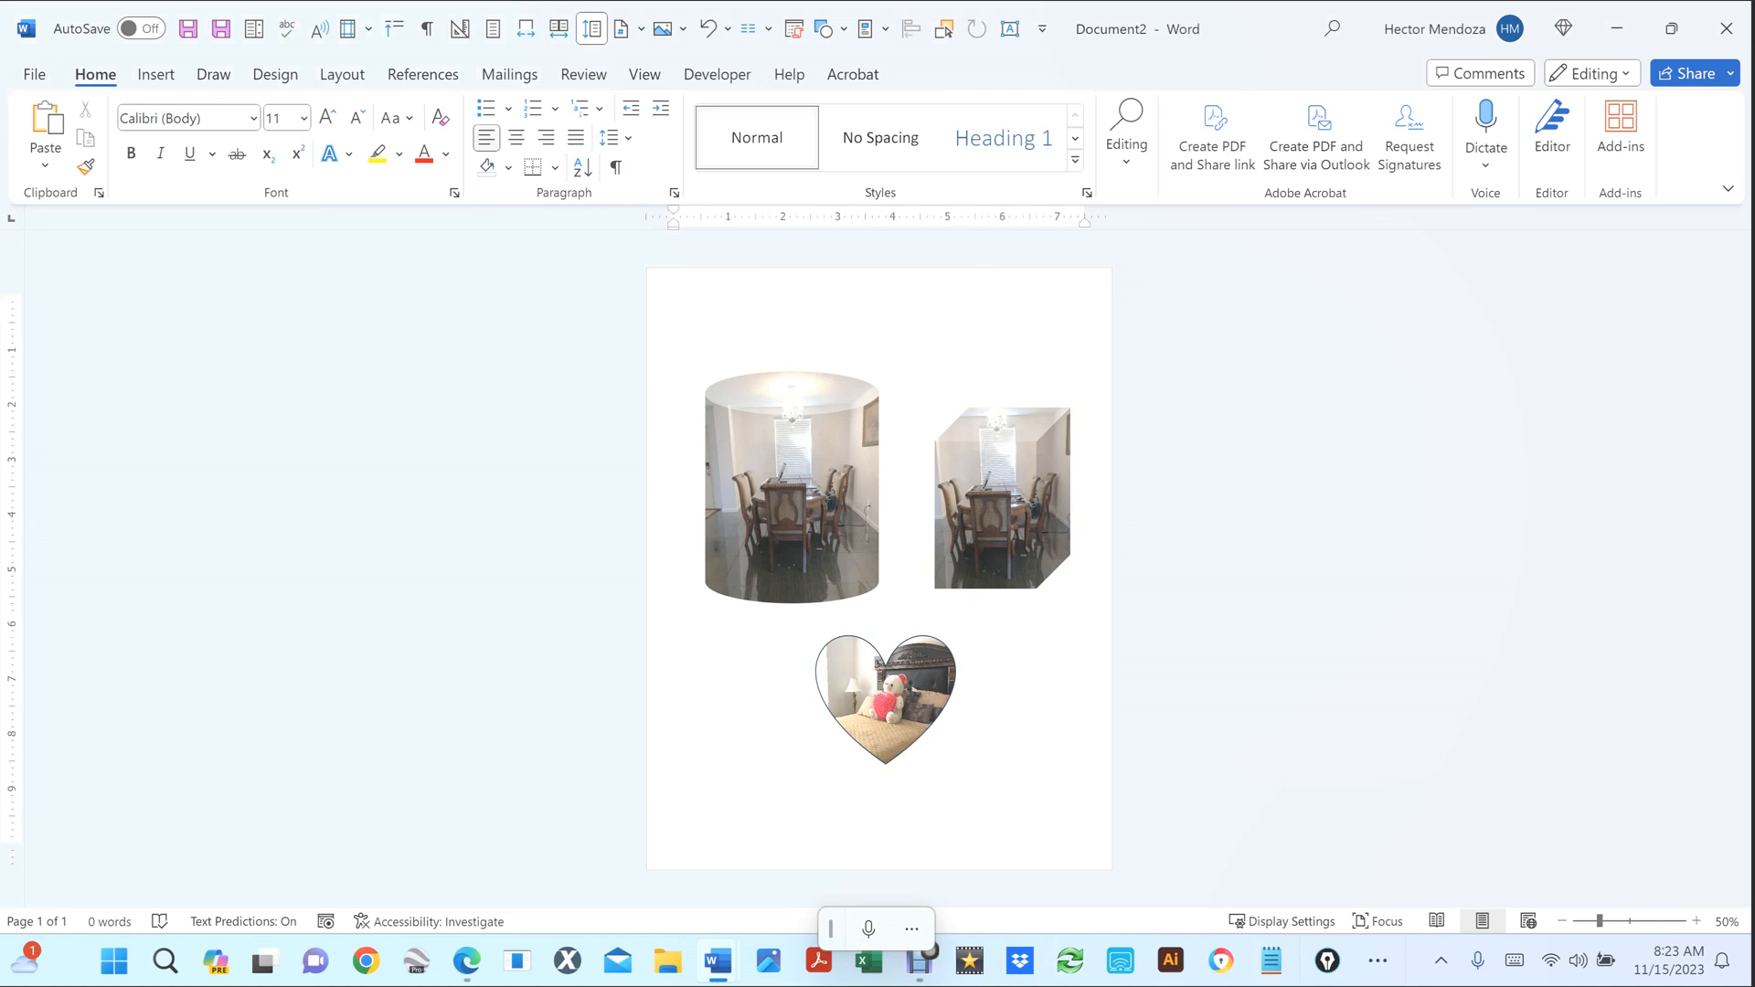
Show the snipped photo's Crop settings in Format Picture: picture 3.11" × 4.15", crop 2.48" × 3.3".
{"action": "left_click", "coordinate": [1007, 508]}
{"action": "right_click", "coordinate": [1008, 508]}
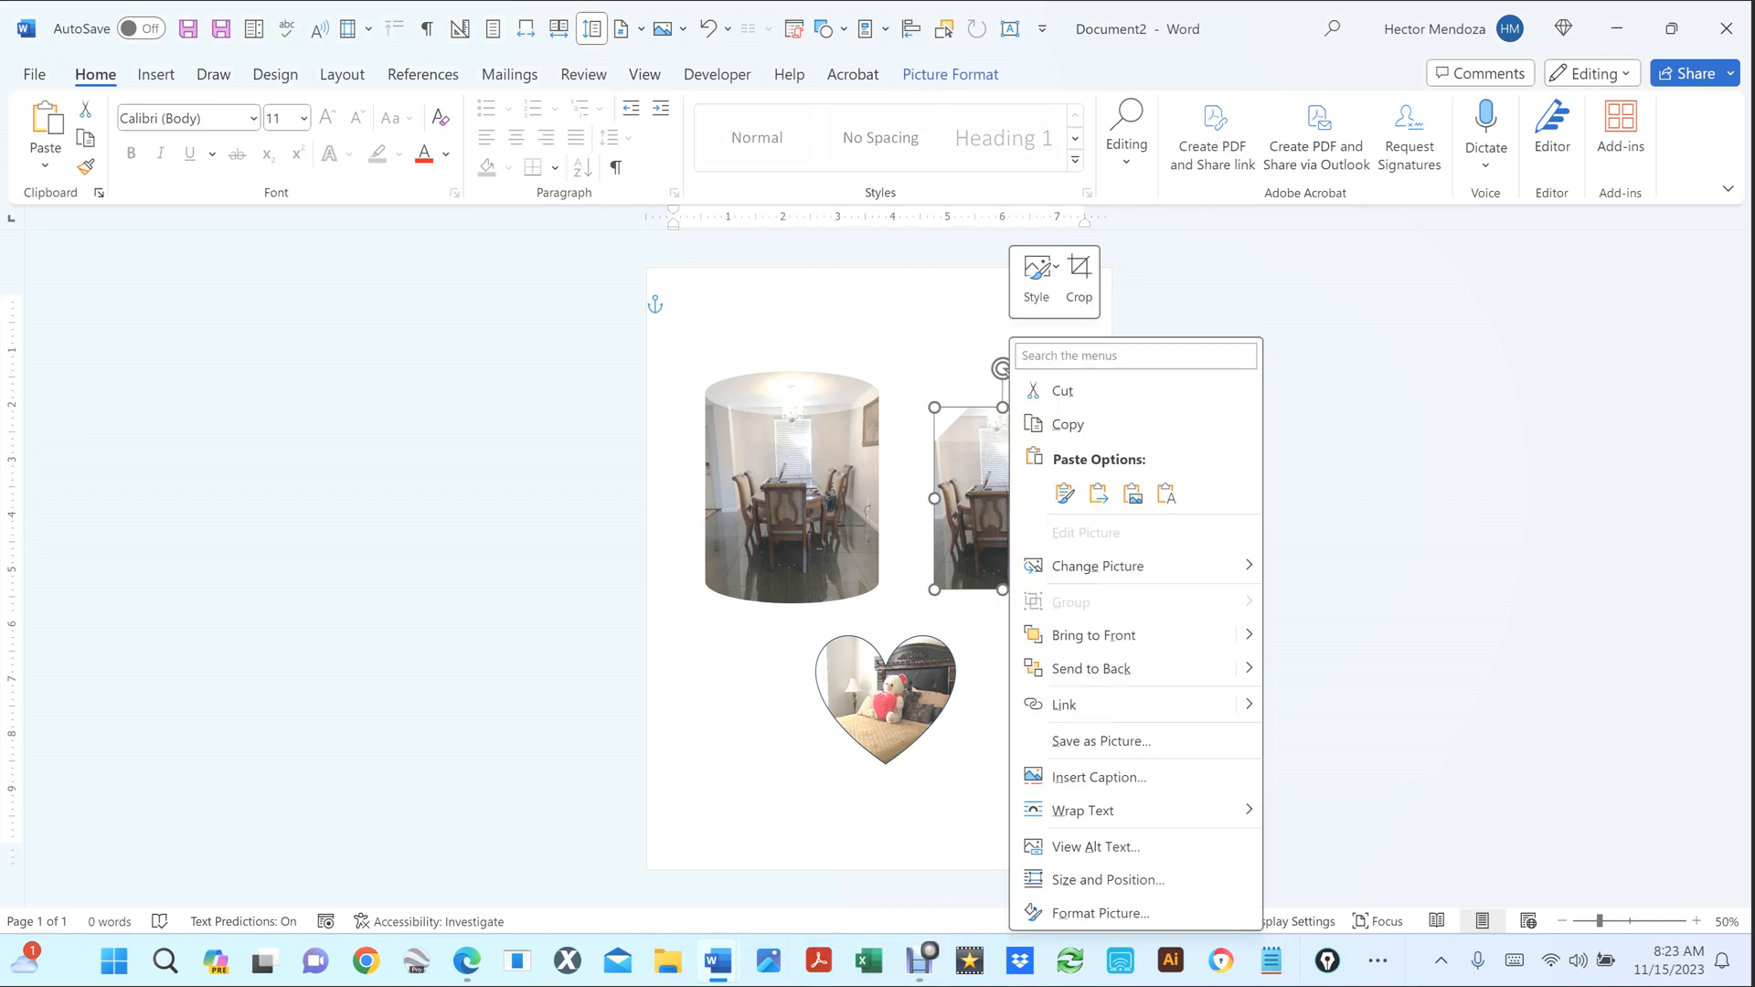
{"action": "left_click", "coordinate": [1101, 914]}
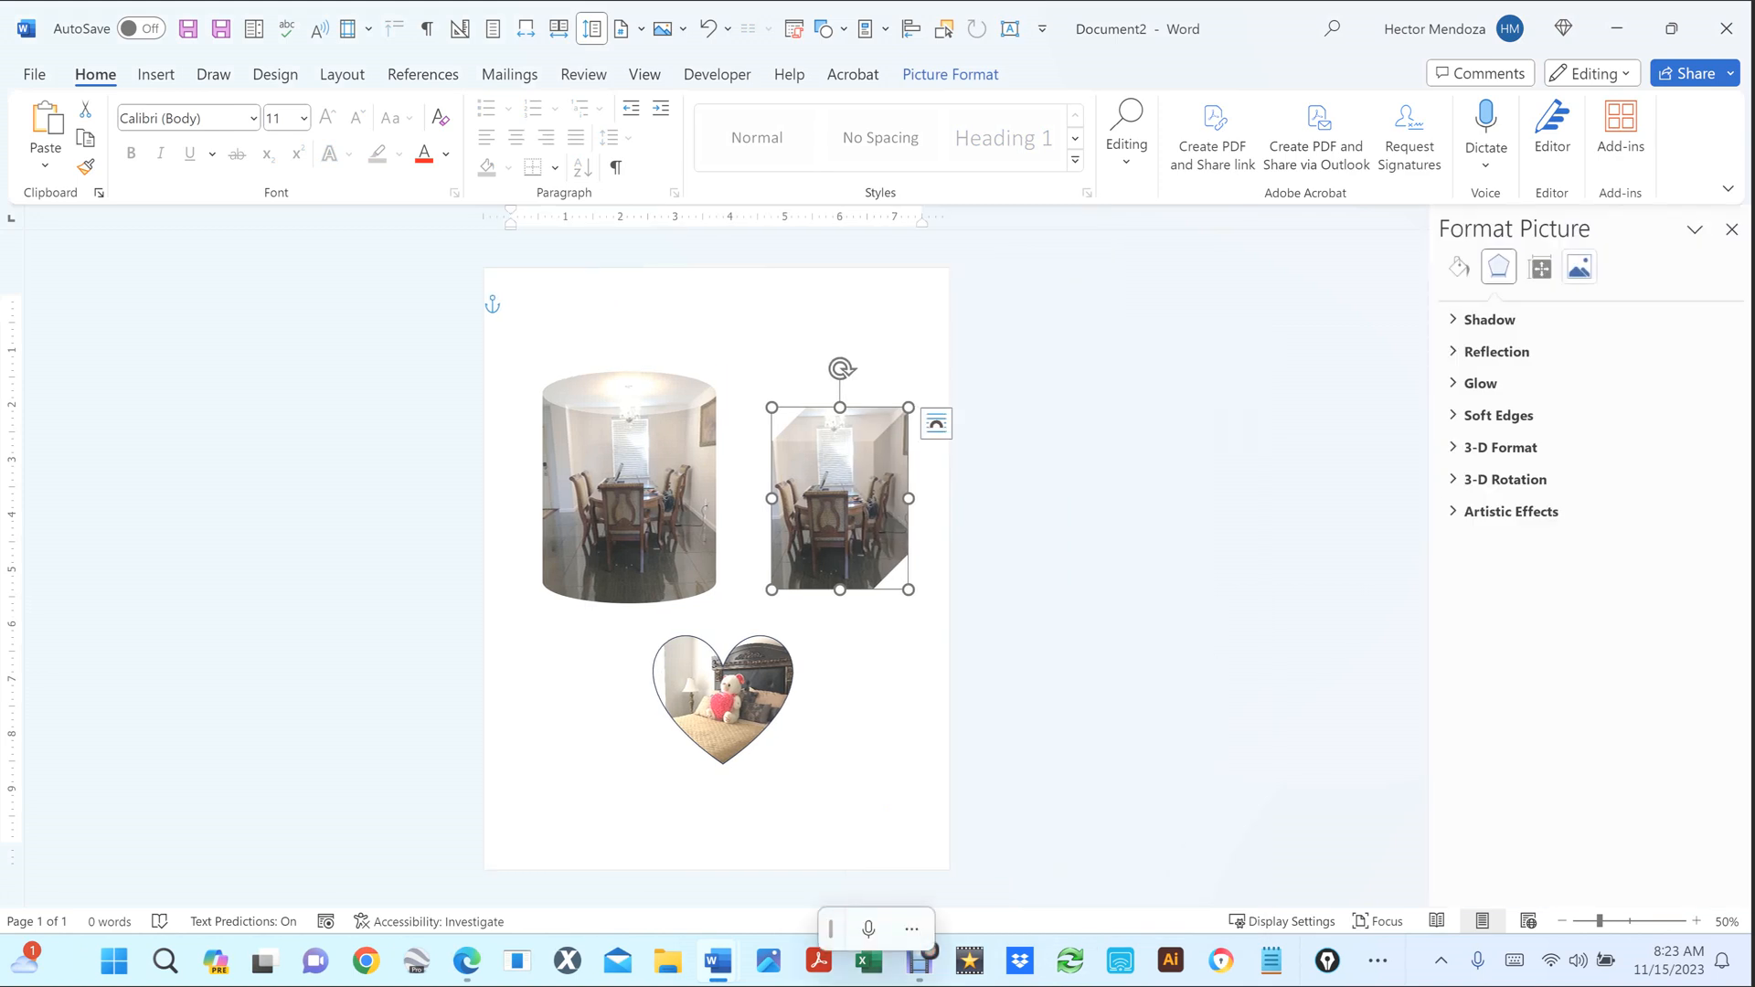
{"action": "left_click", "coordinate": [1579, 267]}
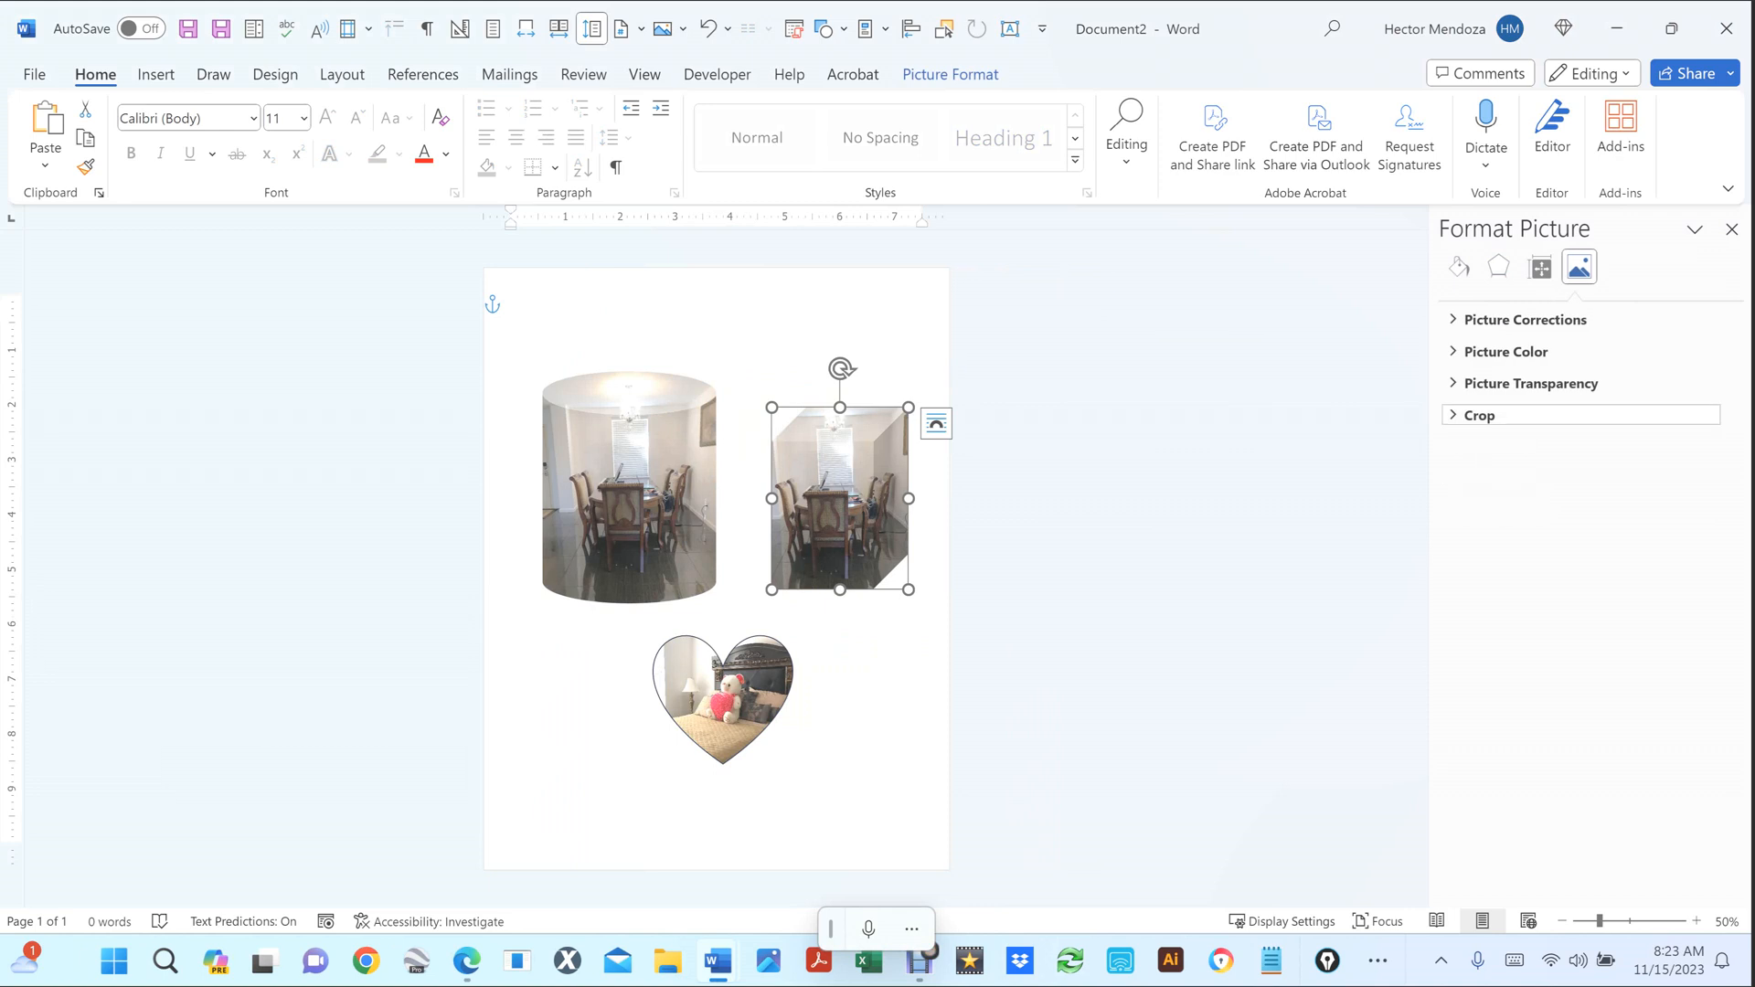
{"action": "left_click", "coordinate": [1479, 416]}
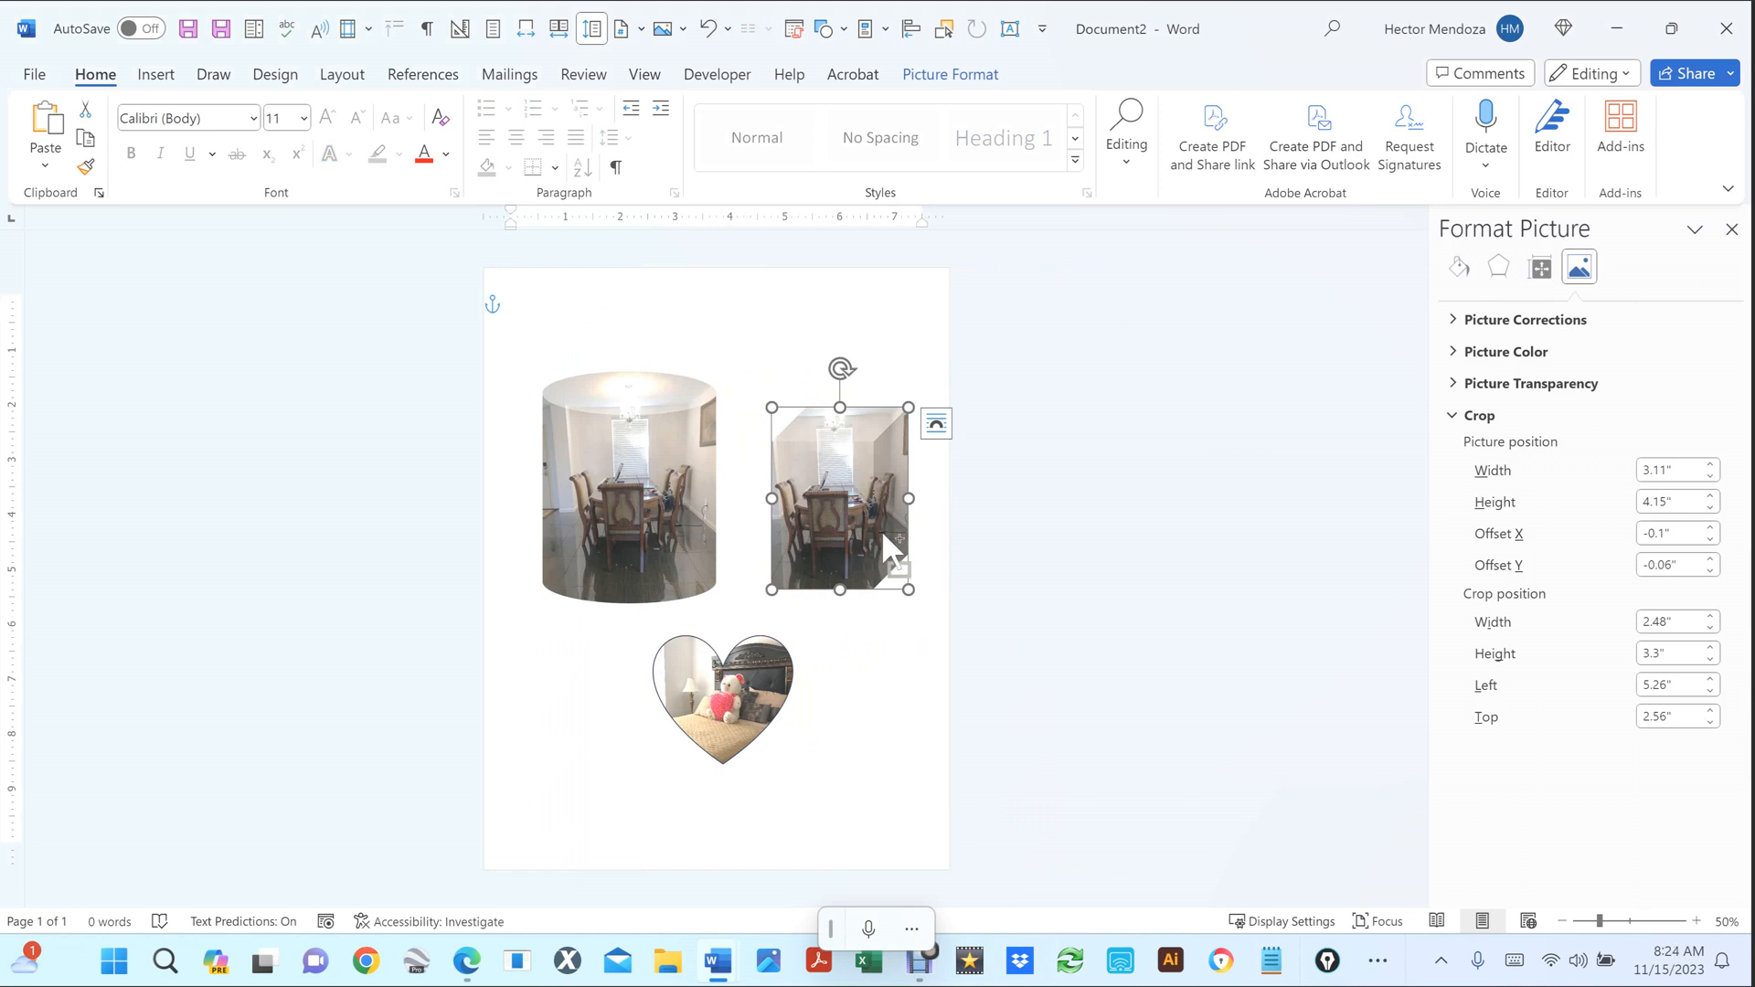
{"action": "scroll", "coordinate": [881, 529], "scroll_direction": "up", "scroll_amount": 4}
Try a 6" picture width for the snipped photo, then undo the change.
{"action": "scroll", "coordinate": [881, 529], "scroll_direction": "up", "scroll_amount": 7}
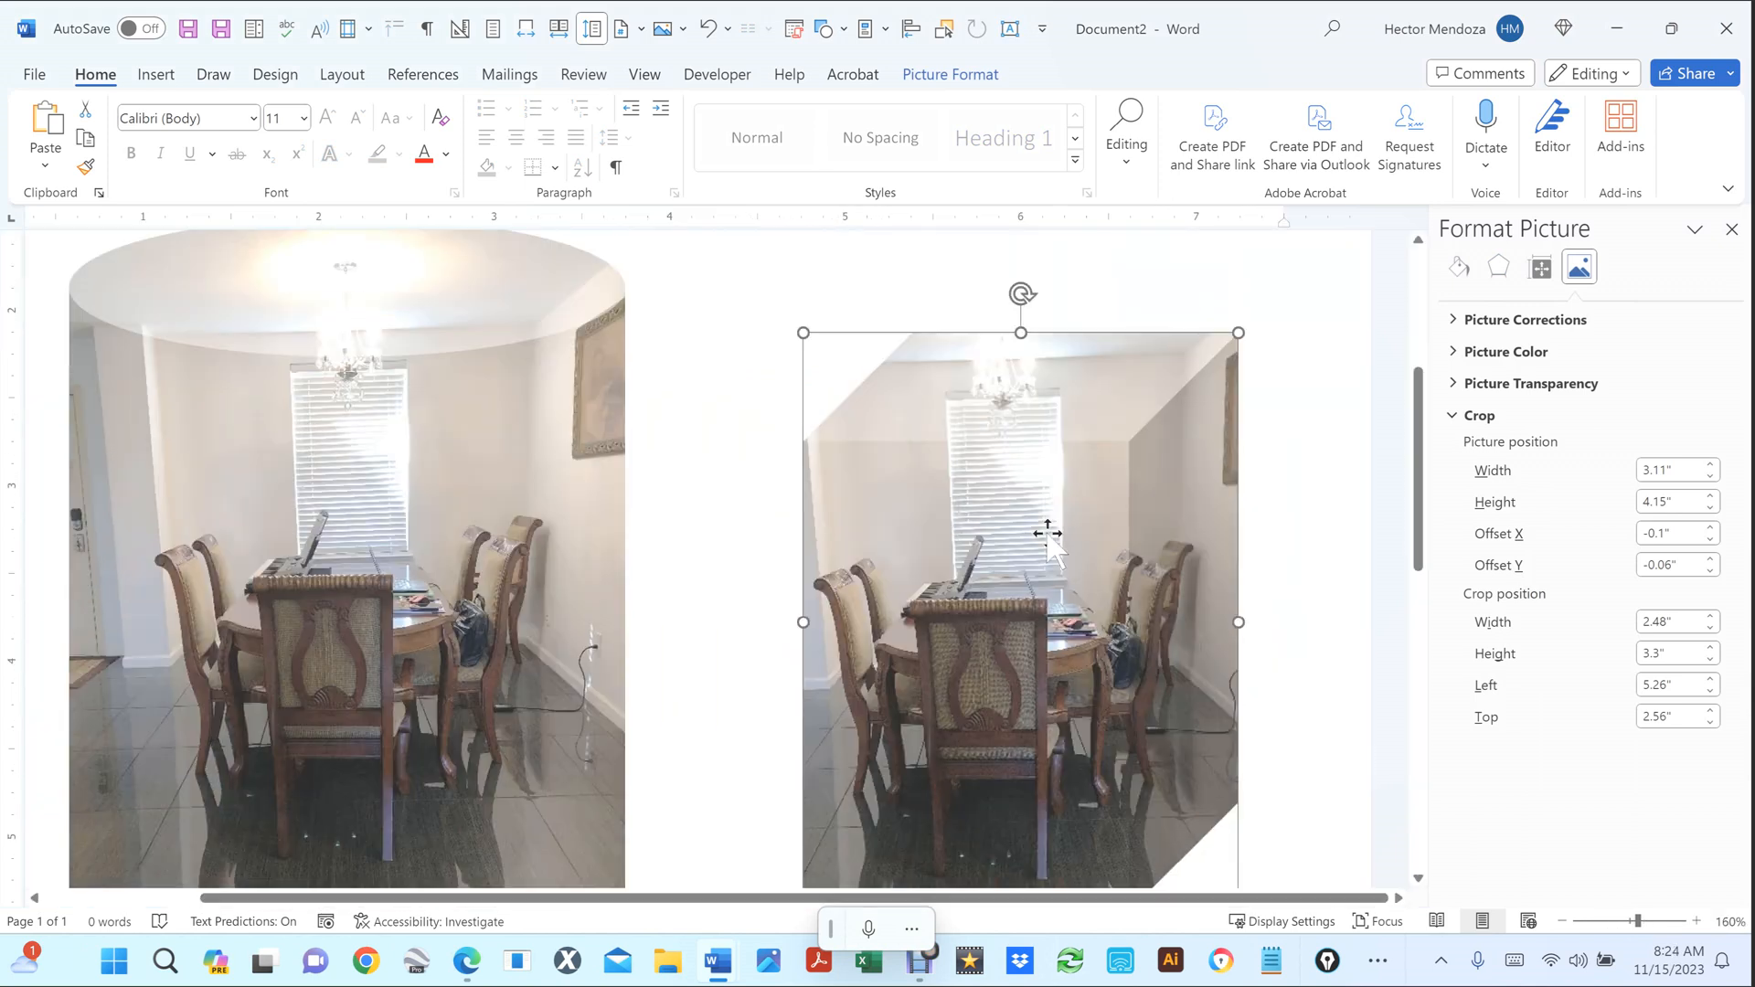
{"action": "scroll", "coordinate": [1045, 529], "scroll_direction": "up", "scroll_amount": 2}
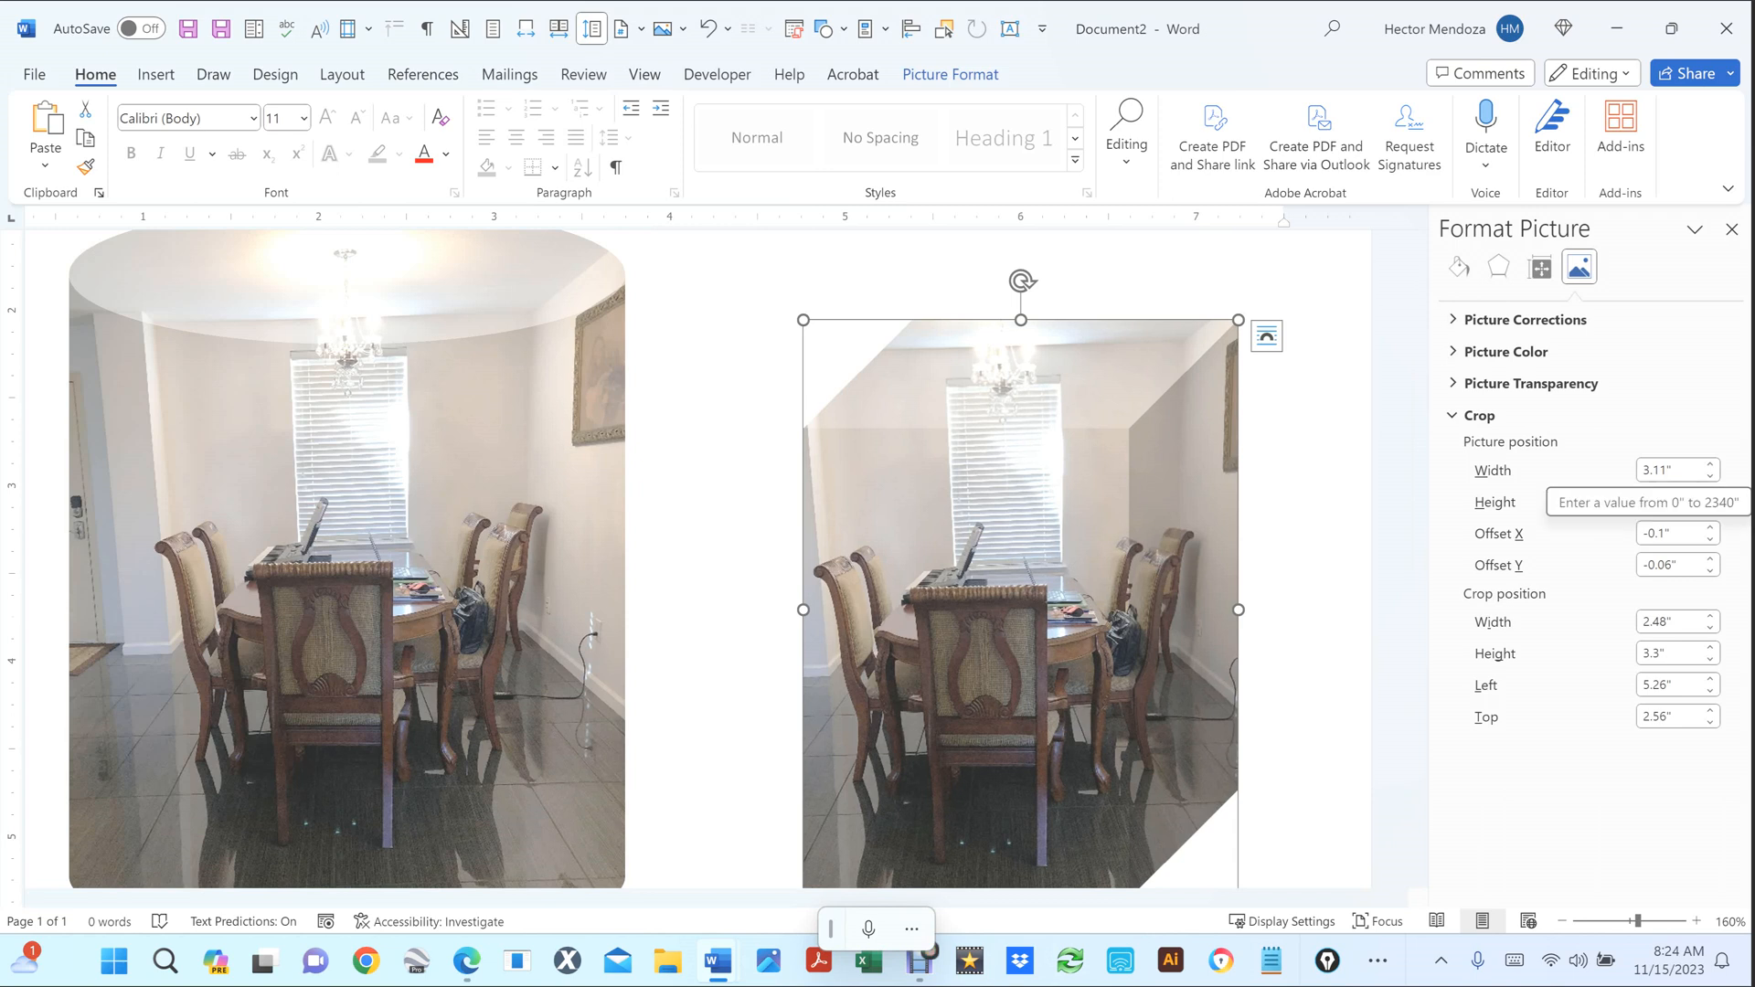
{"action": "left_click", "coordinate": [1664, 471]}
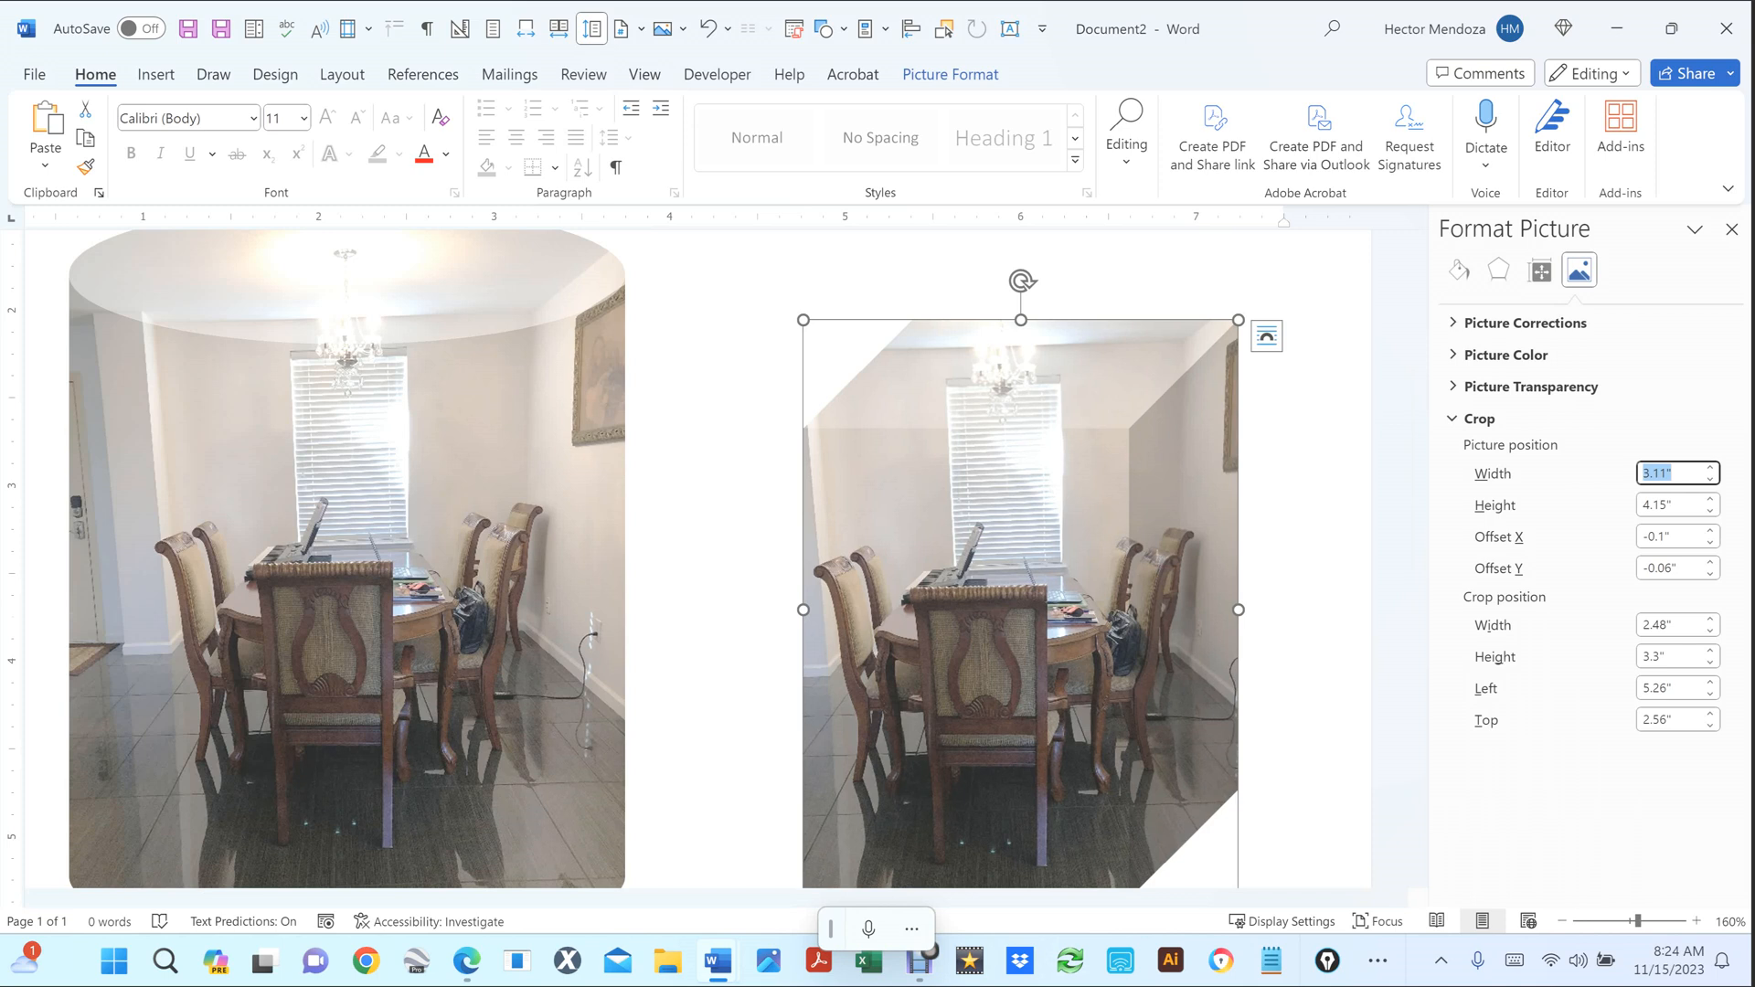
{"action": "type", "text": "6"}
{"action": "key", "text": "Tab"}
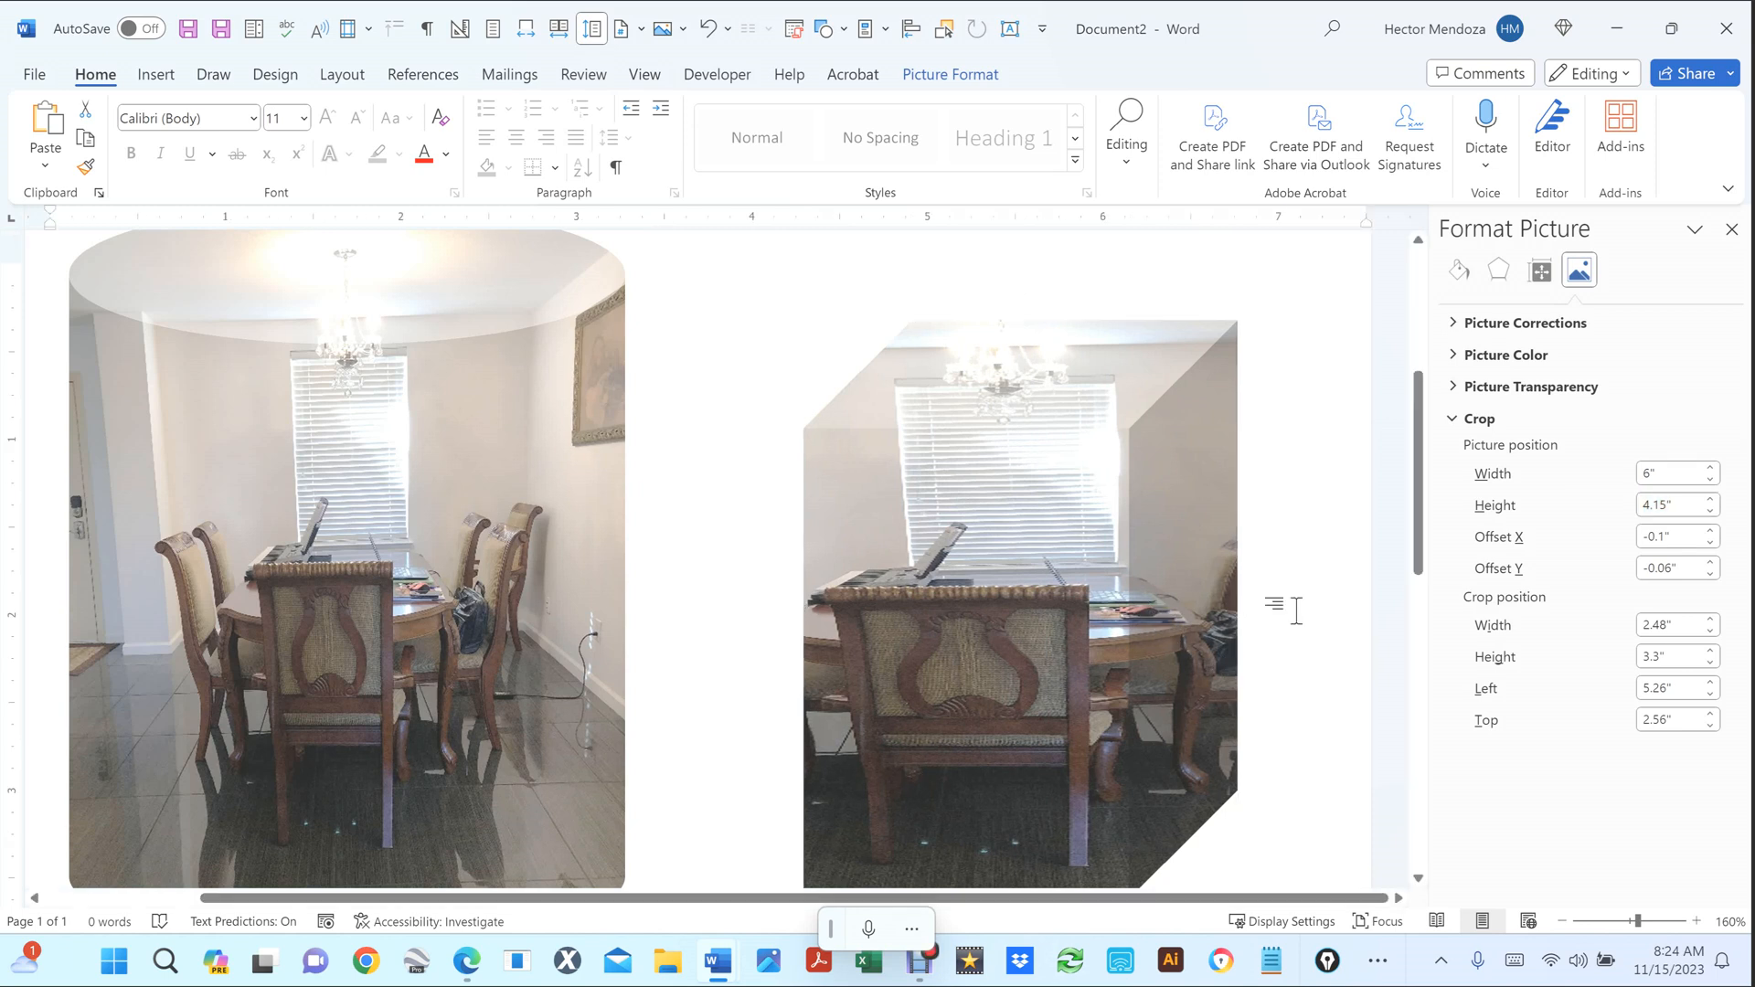
{"action": "key", "text": "ctrl+z"}
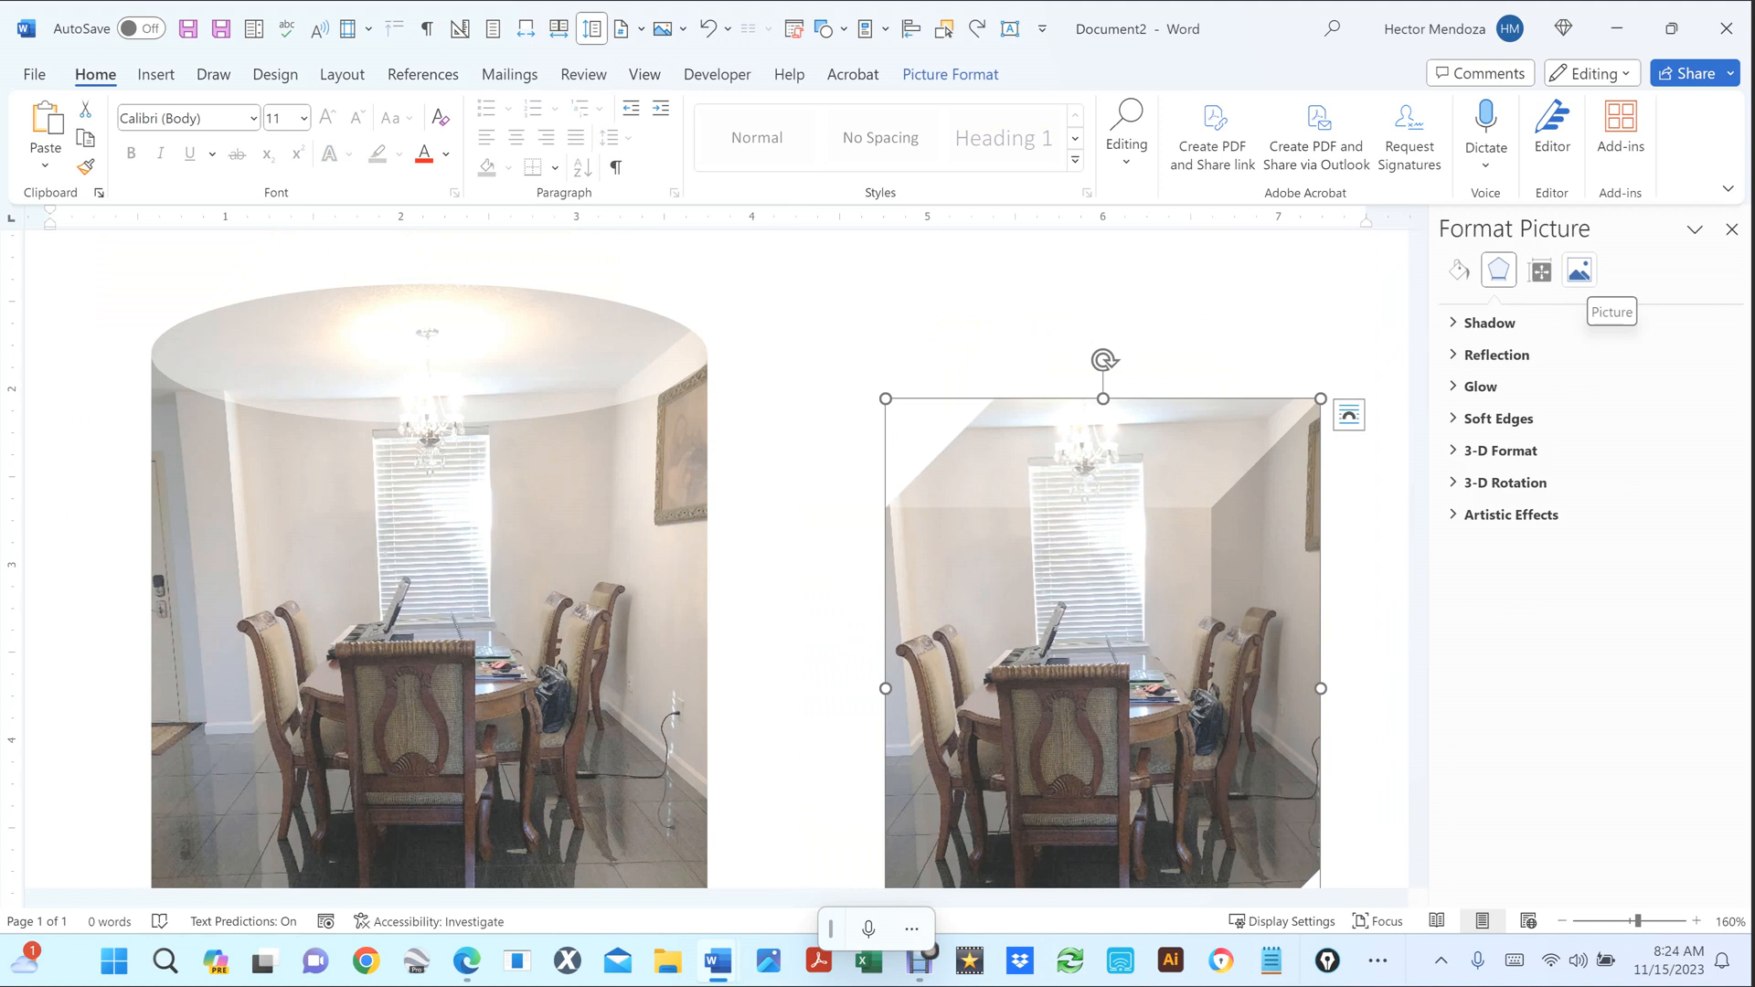
Bring up the snipped-corner photo's crop width, height and Offset X fields in Format Picture.
{"action": "left_click", "coordinate": [1580, 269]}
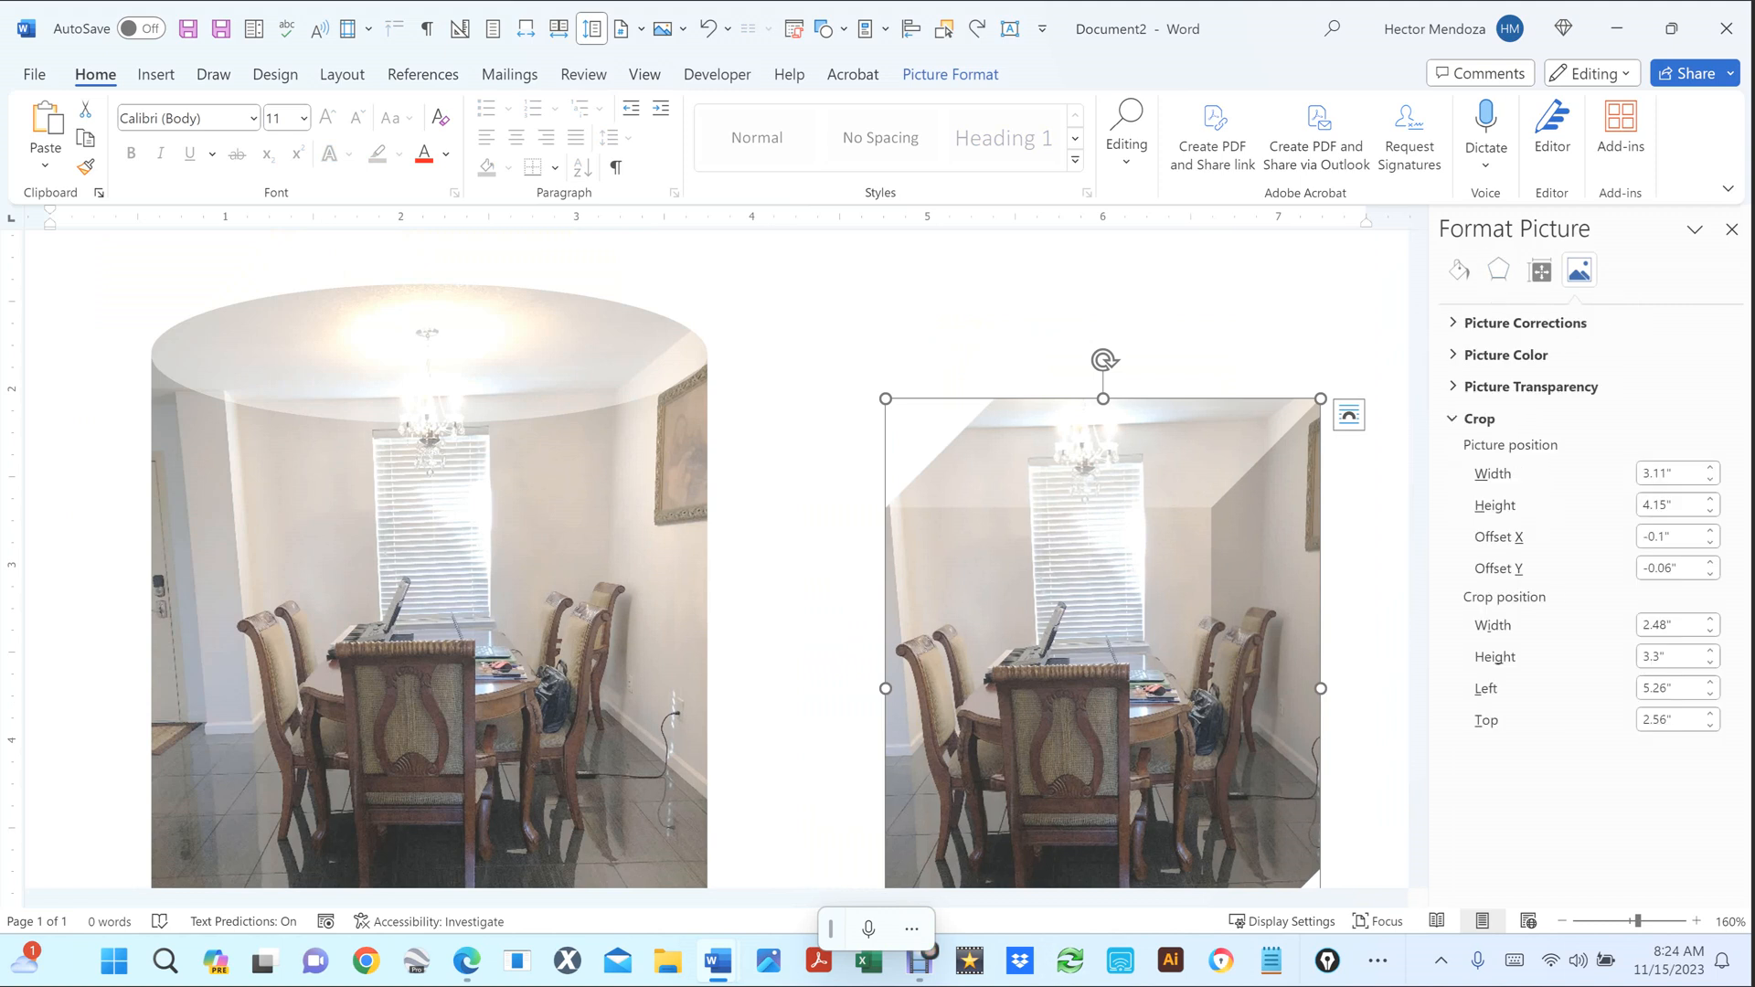
{"action": "left_click", "coordinate": [1675, 474]}
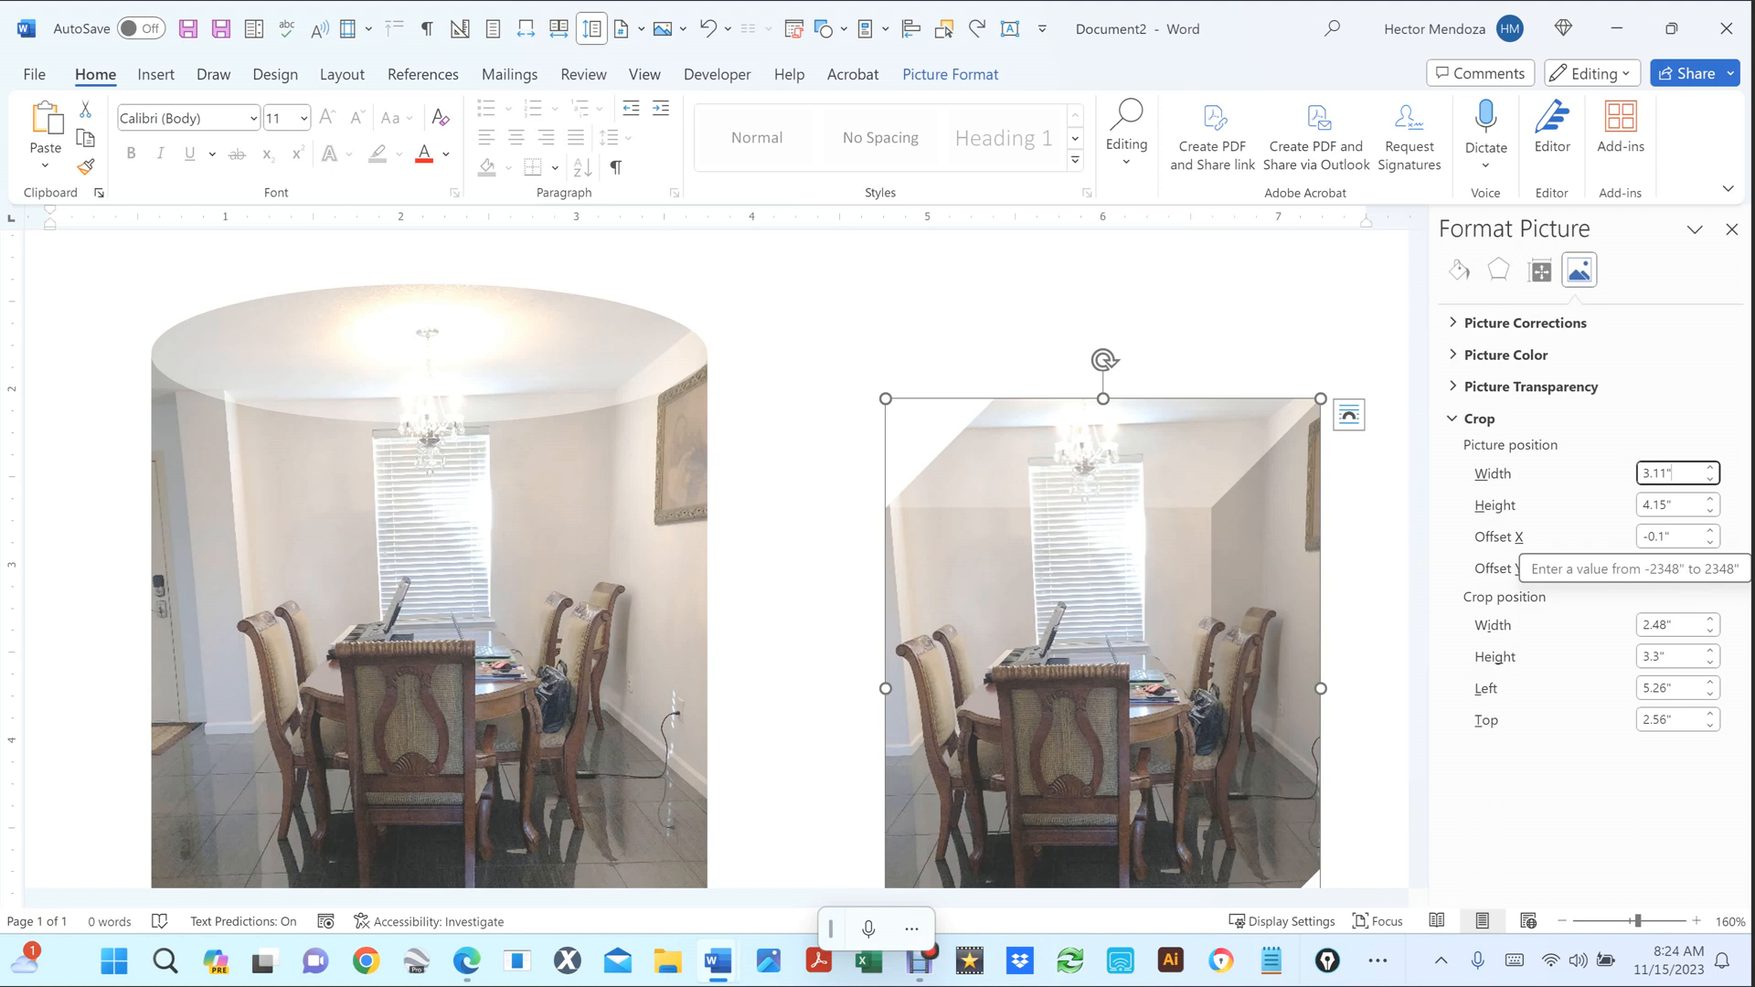
{"action": "left_click", "coordinate": [1061, 553]}
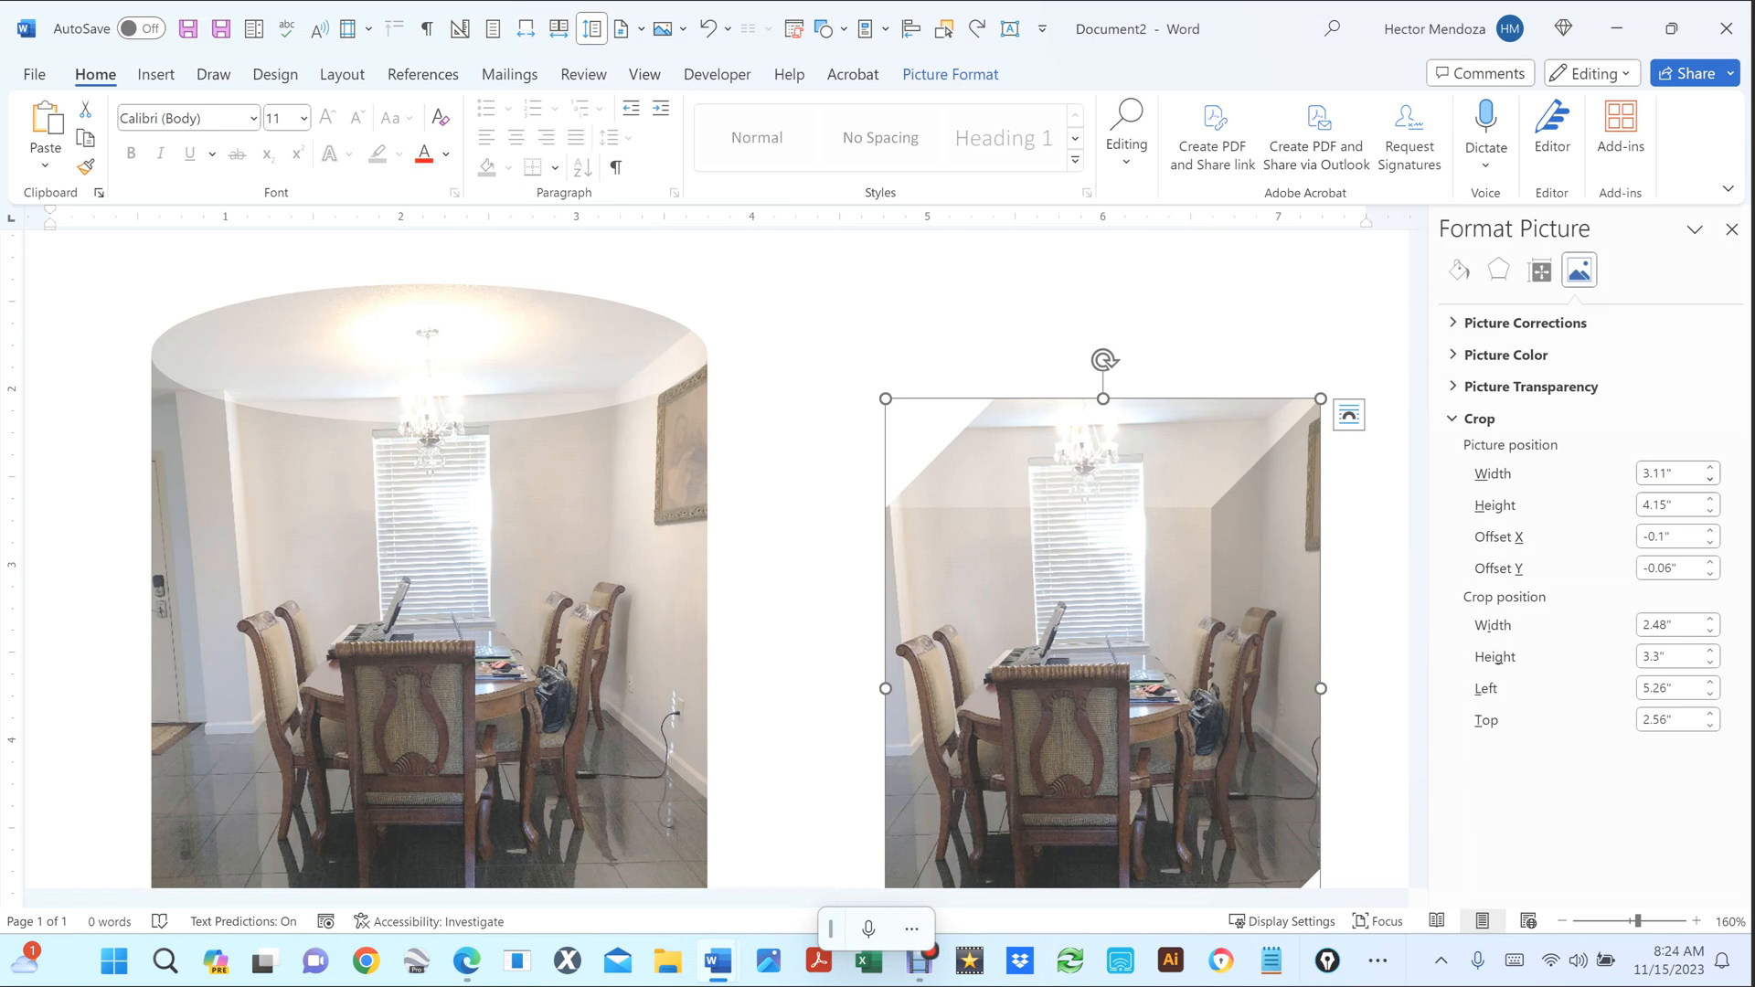
{"action": "left_click", "coordinate": [1672, 505]}
{"action": "left_click", "coordinate": [1675, 474]}
{"action": "left_click", "coordinate": [1671, 505]}
{"action": "key", "text": "Tab"}
Shift the snipped-corner photo's image with Offset X 1" and Offset Y -0.5", then view the page.
{"action": "type", "text": "1"}
{"action": "key", "text": "Tab"}
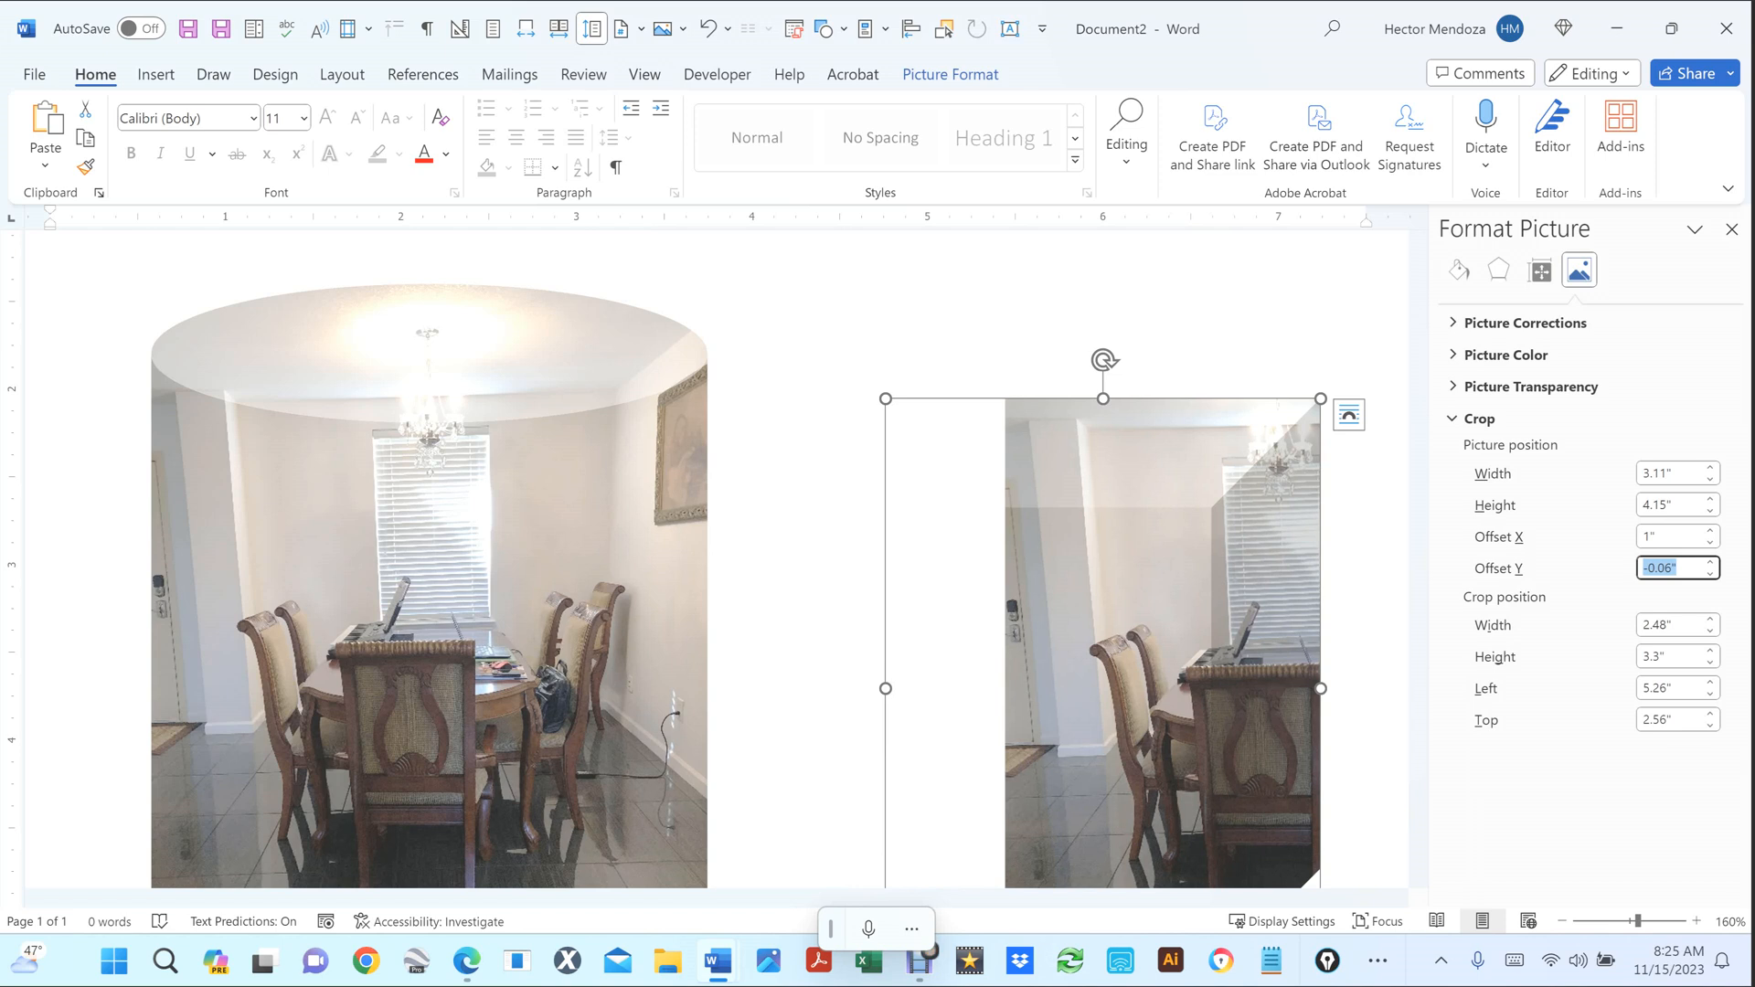
{"action": "type", "text": "-"}
{"action": "type", "text": ".5"}
{"action": "key", "text": "Tab"}
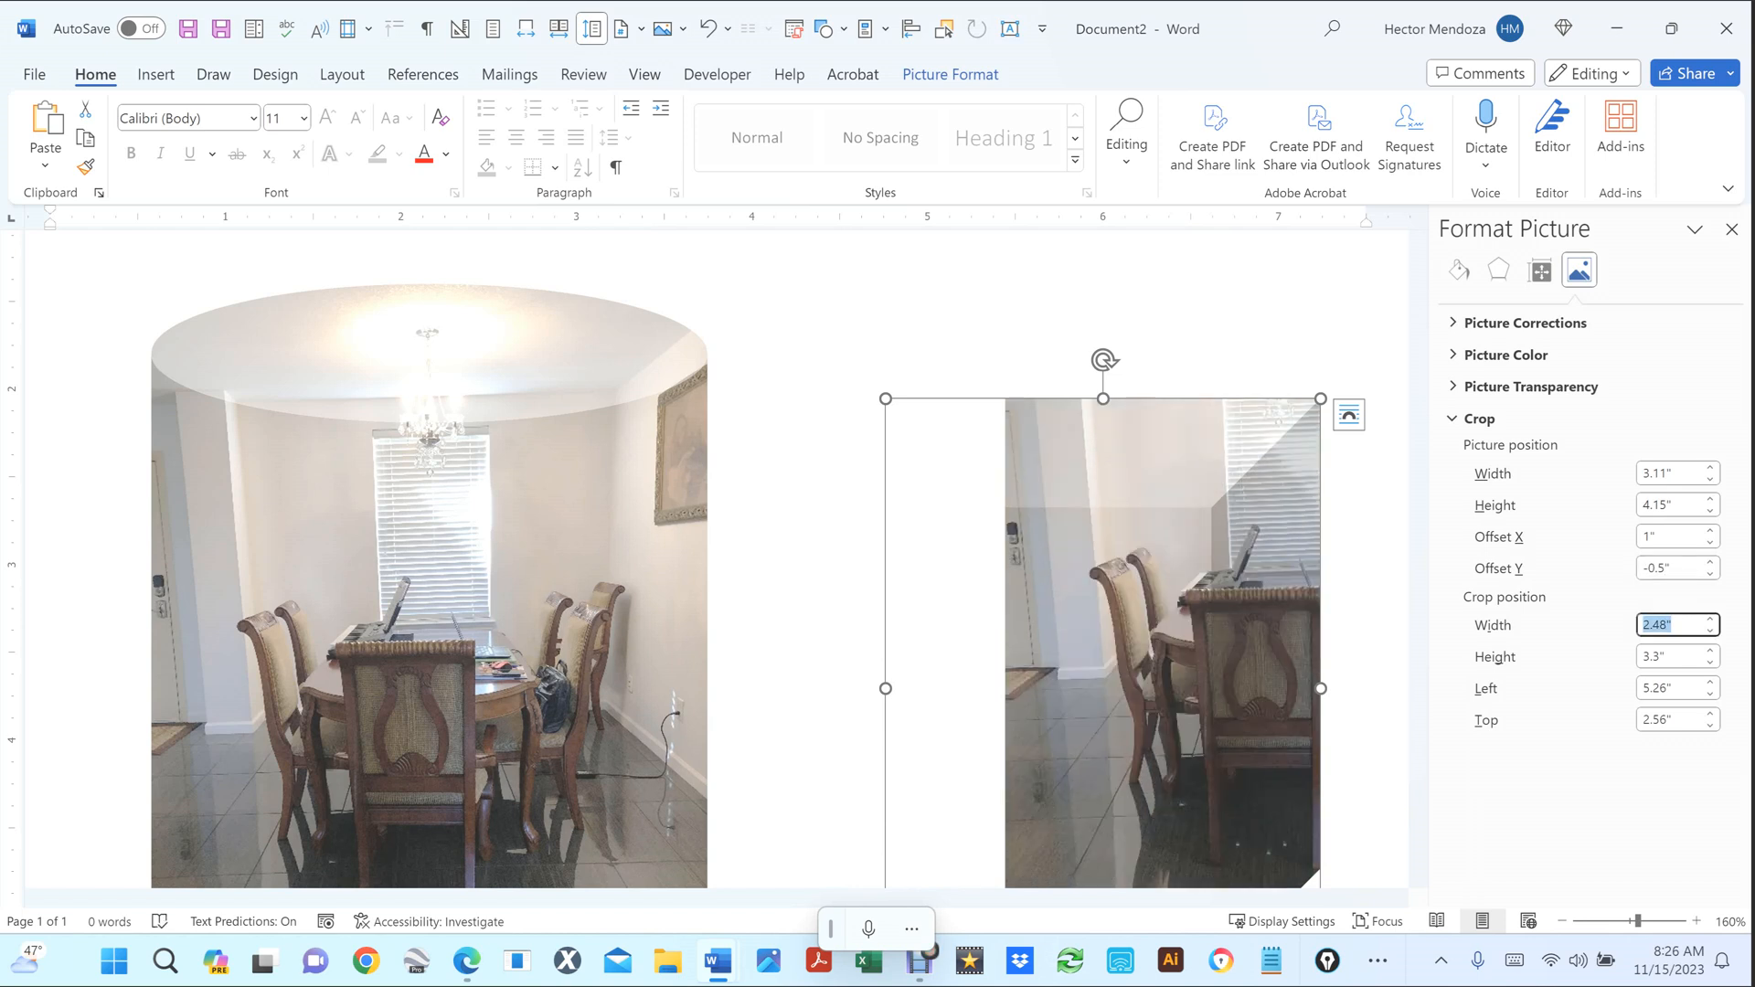
{"action": "scroll", "coordinate": [999, 510], "scroll_direction": "down", "scroll_amount": 3}
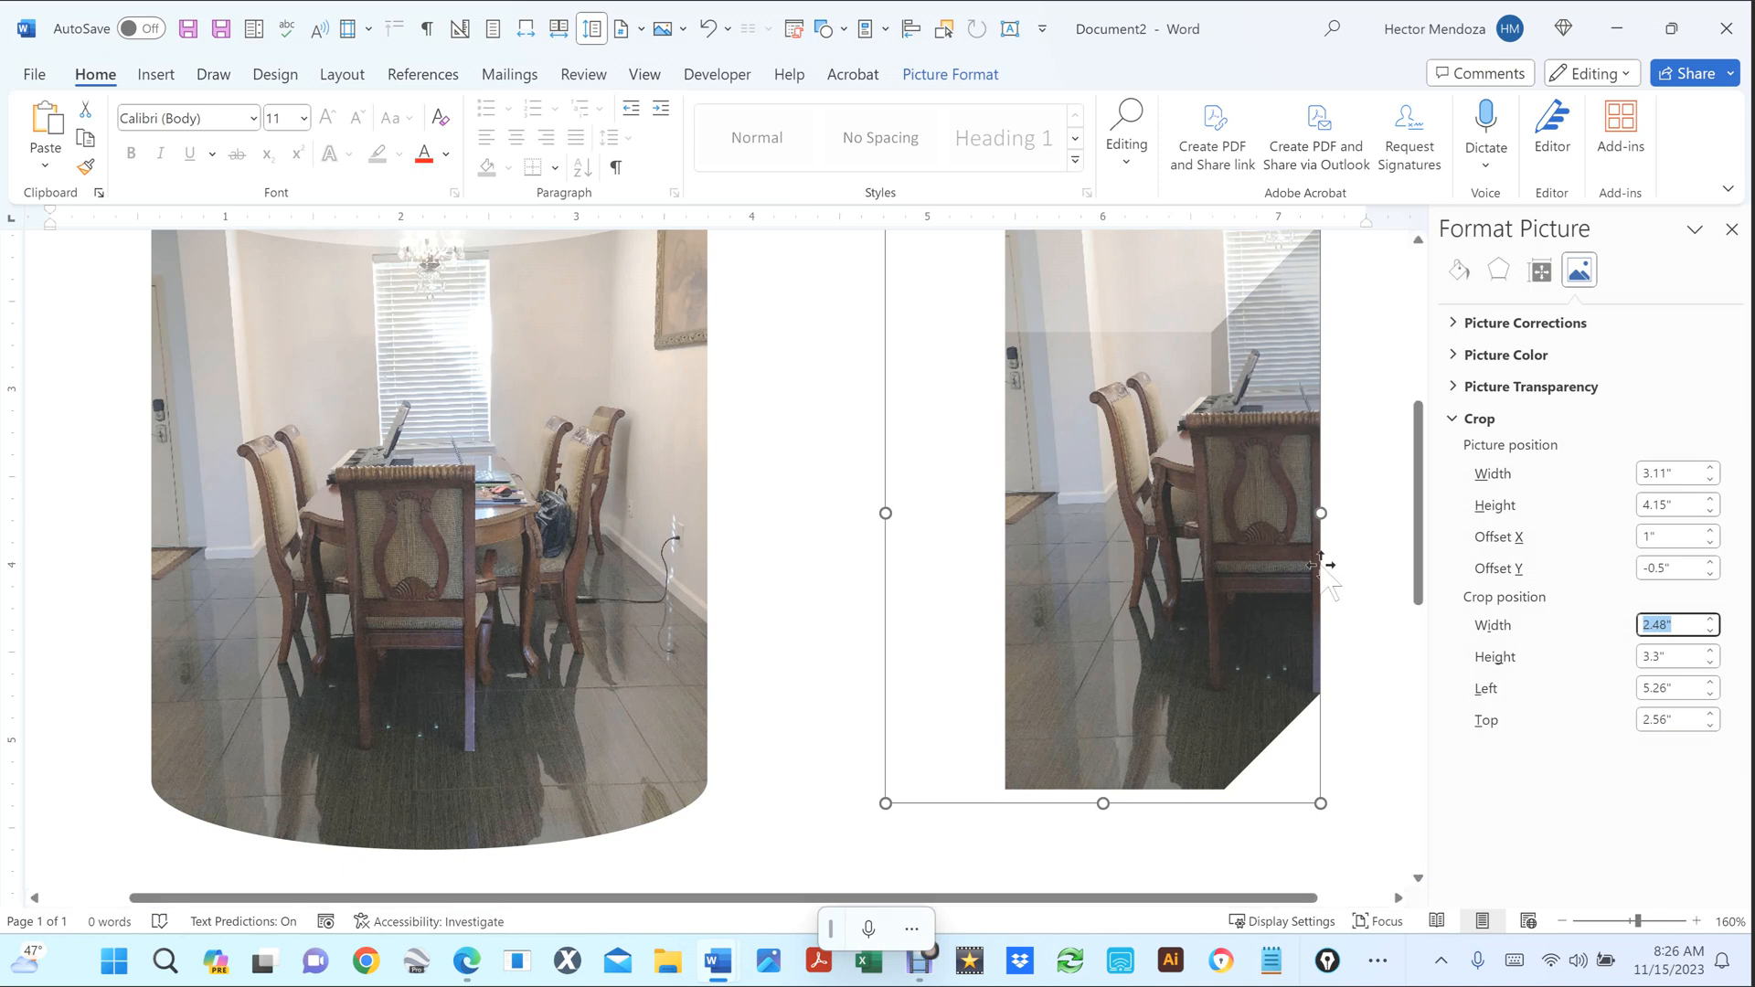
{"action": "scroll", "coordinate": [1314, 557], "scroll_direction": "down", "scroll_amount": 1}
{"action": "scroll", "coordinate": [1314, 558], "scroll_direction": "down", "scroll_amount": 3, "text": "ctrl"}
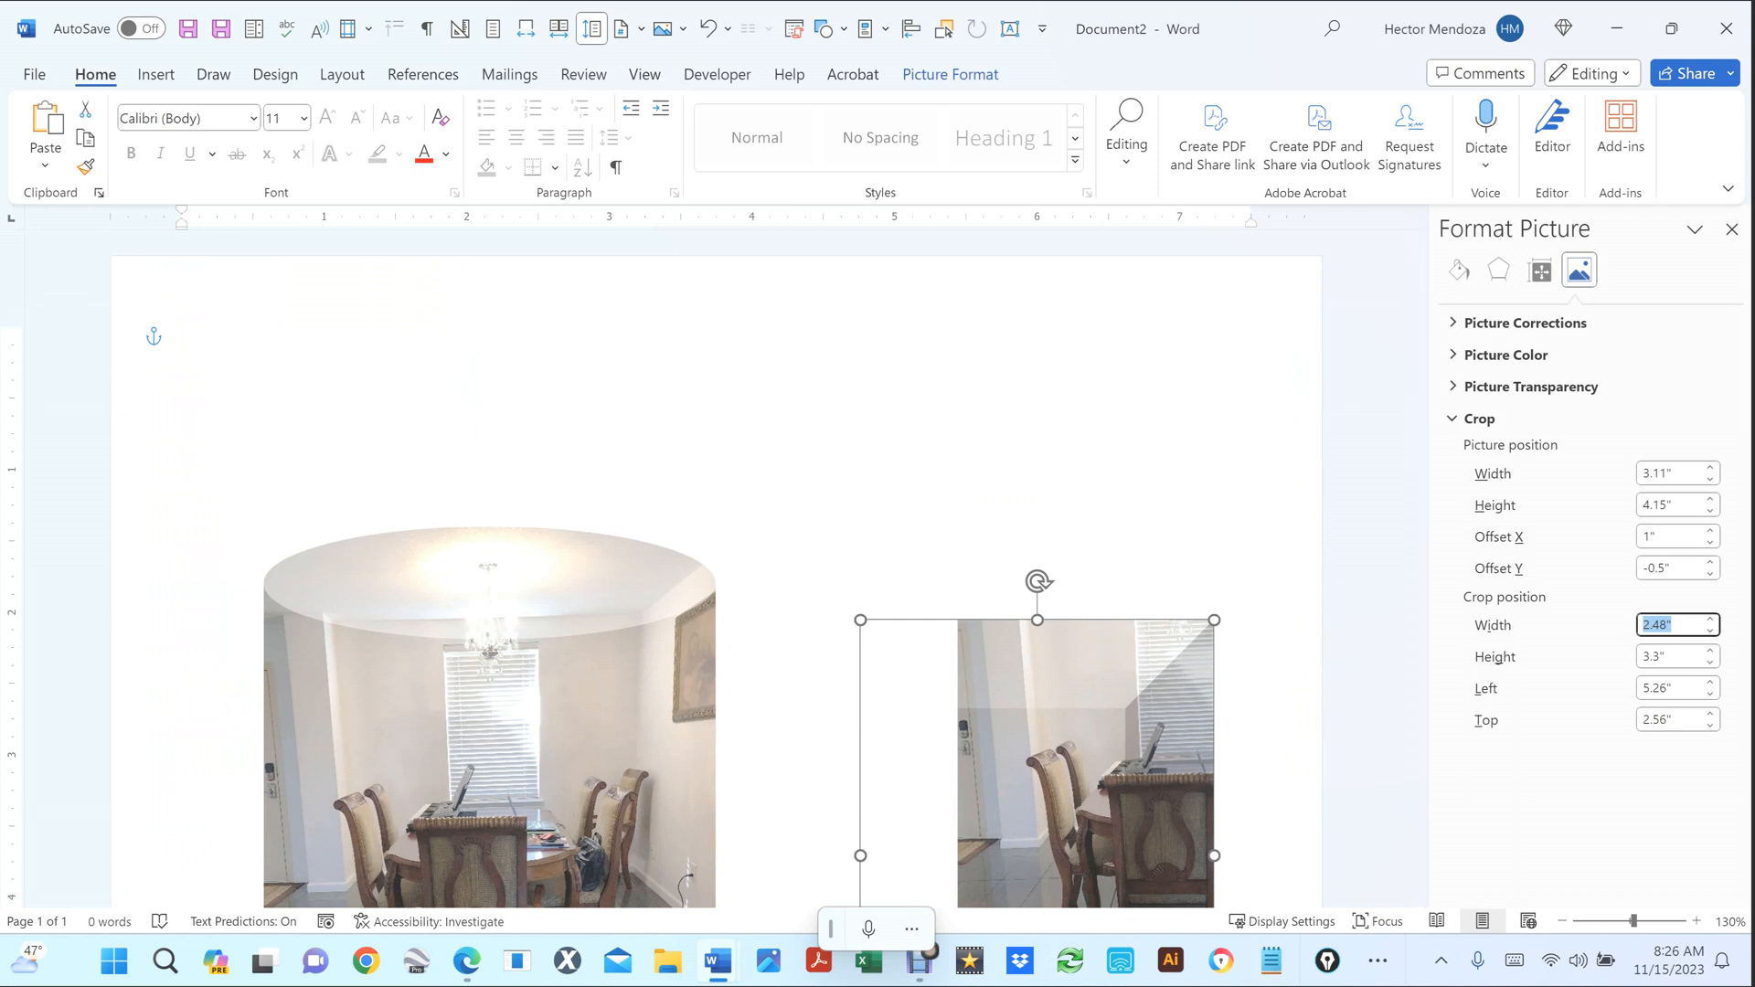
{"action": "scroll", "coordinate": [717, 567], "scroll_direction": "down", "scroll_amount": 7, "text": "ctrl"}
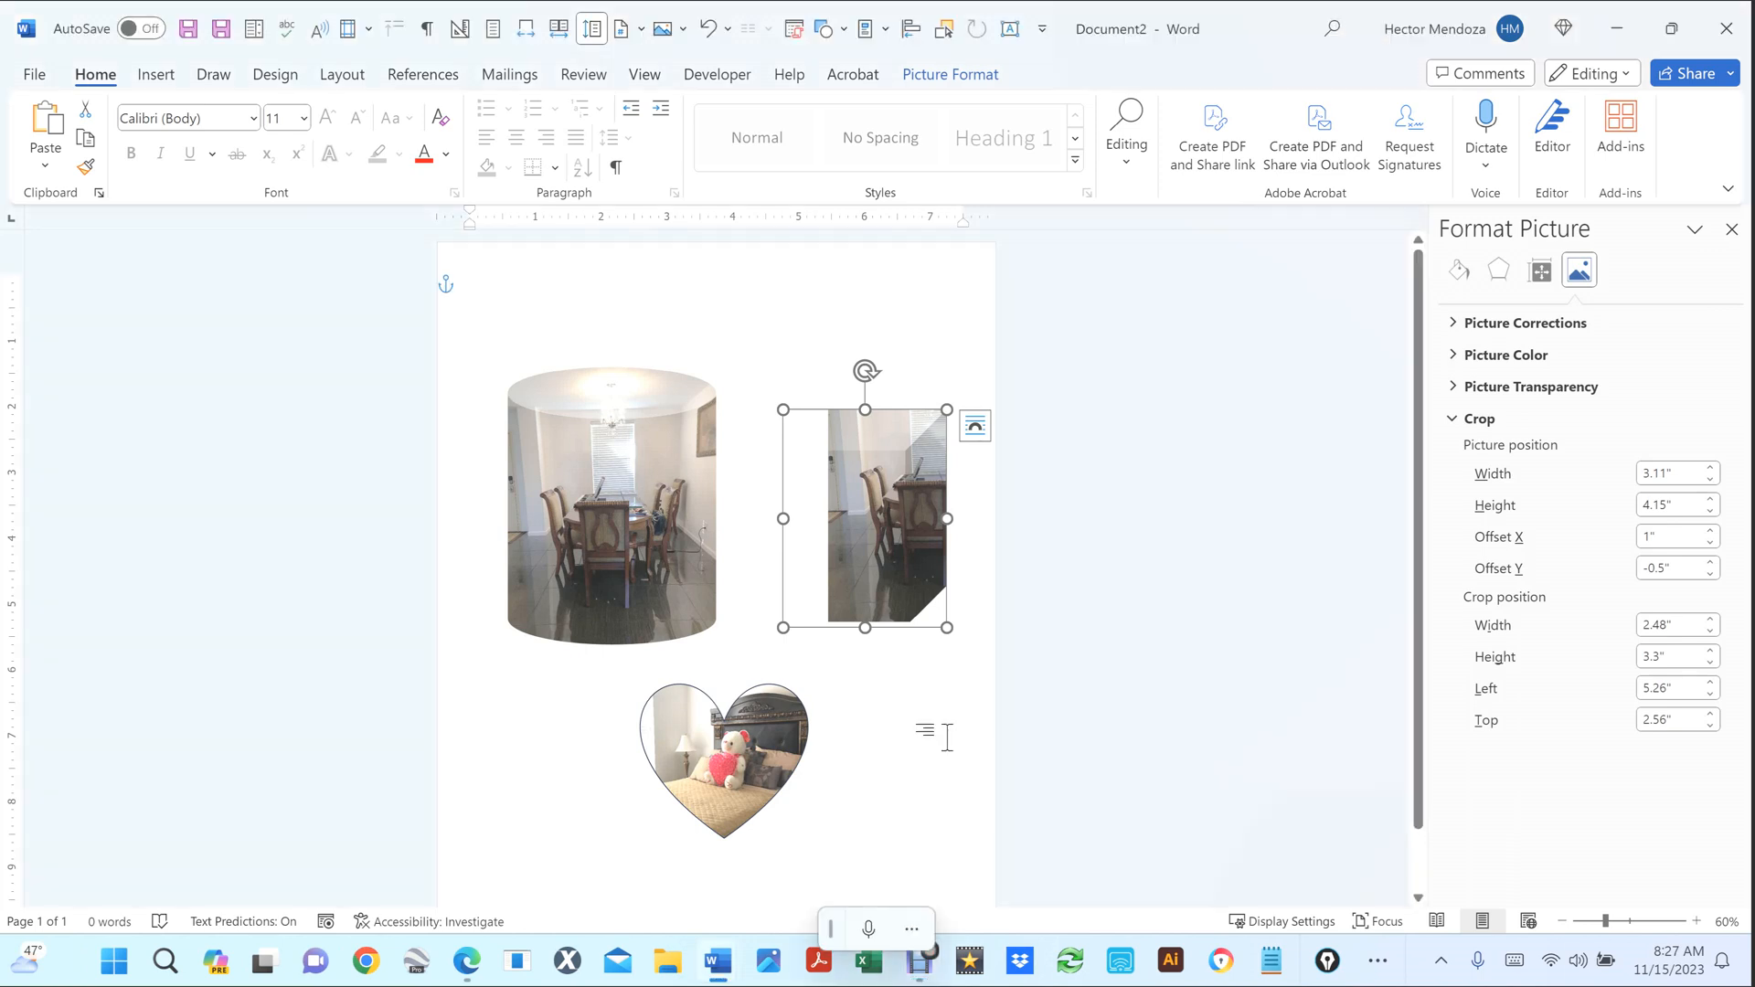
Undo the offset change so the dining-room photo fills its frame, then select the heart picture.
{"action": "key", "text": "ctrl+z"}
{"action": "key", "text": "ctrl+z"}
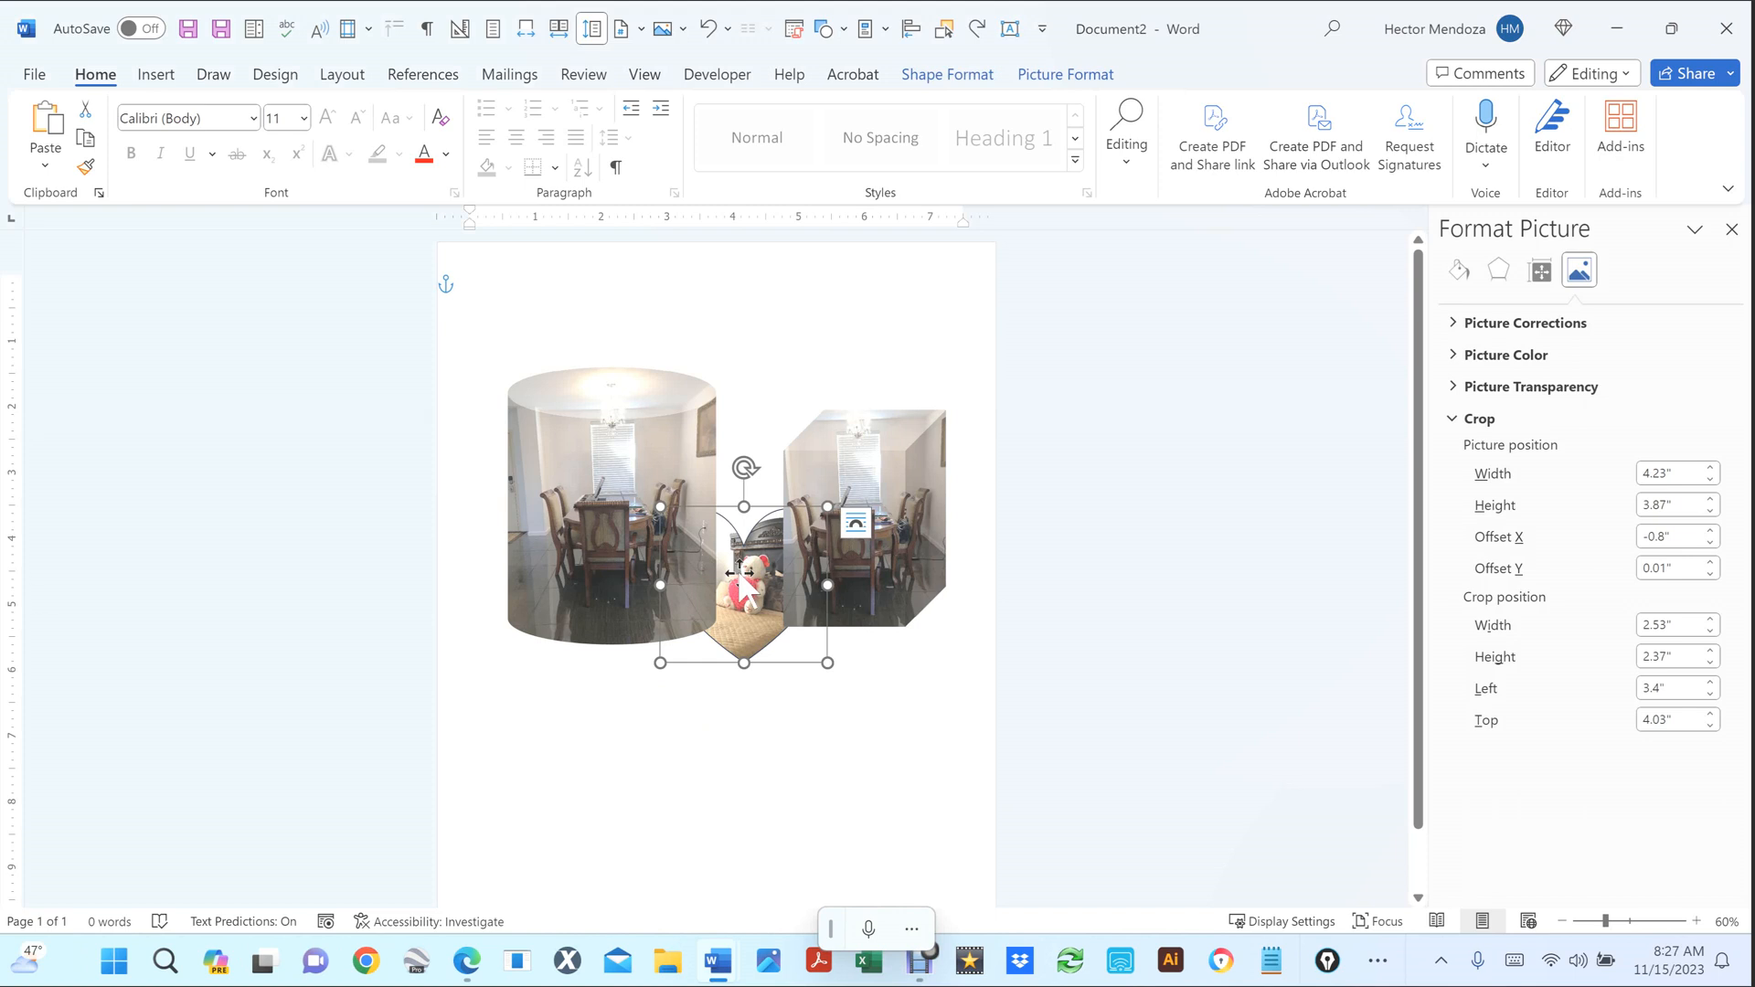
{"action": "scroll", "coordinate": [752, 603], "scroll_direction": "up", "scroll_amount": 3}
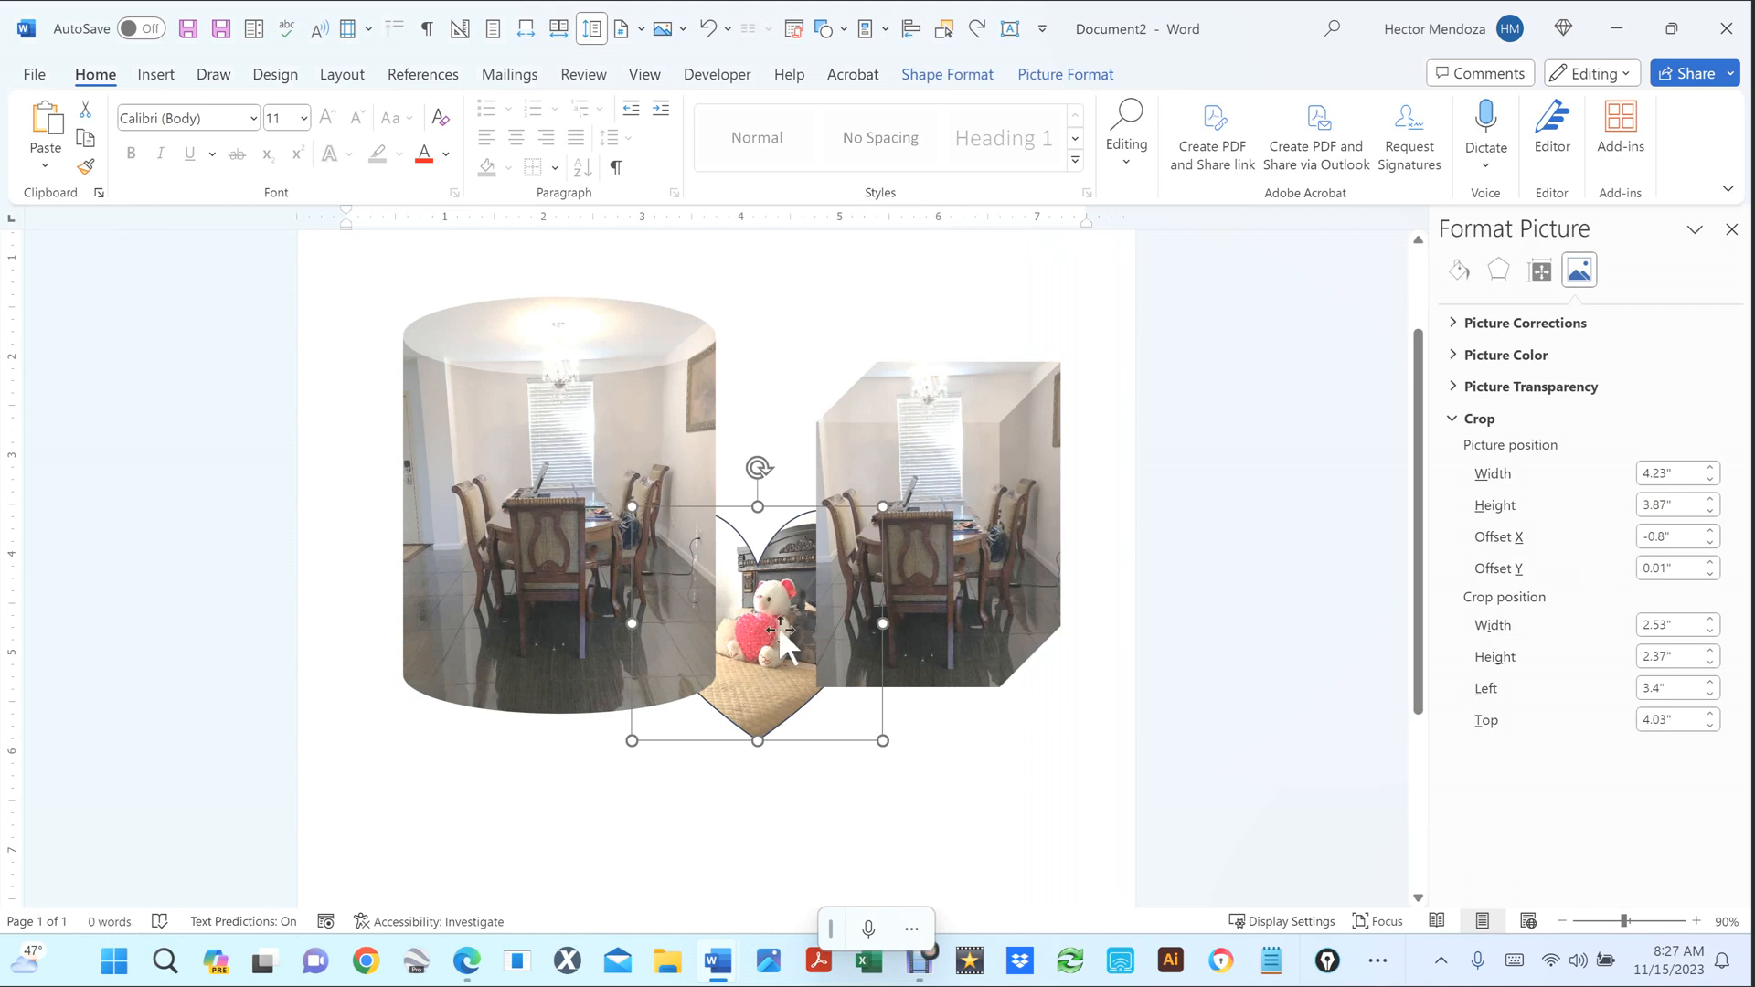
{"action": "left_click", "coordinate": [999, 830]}
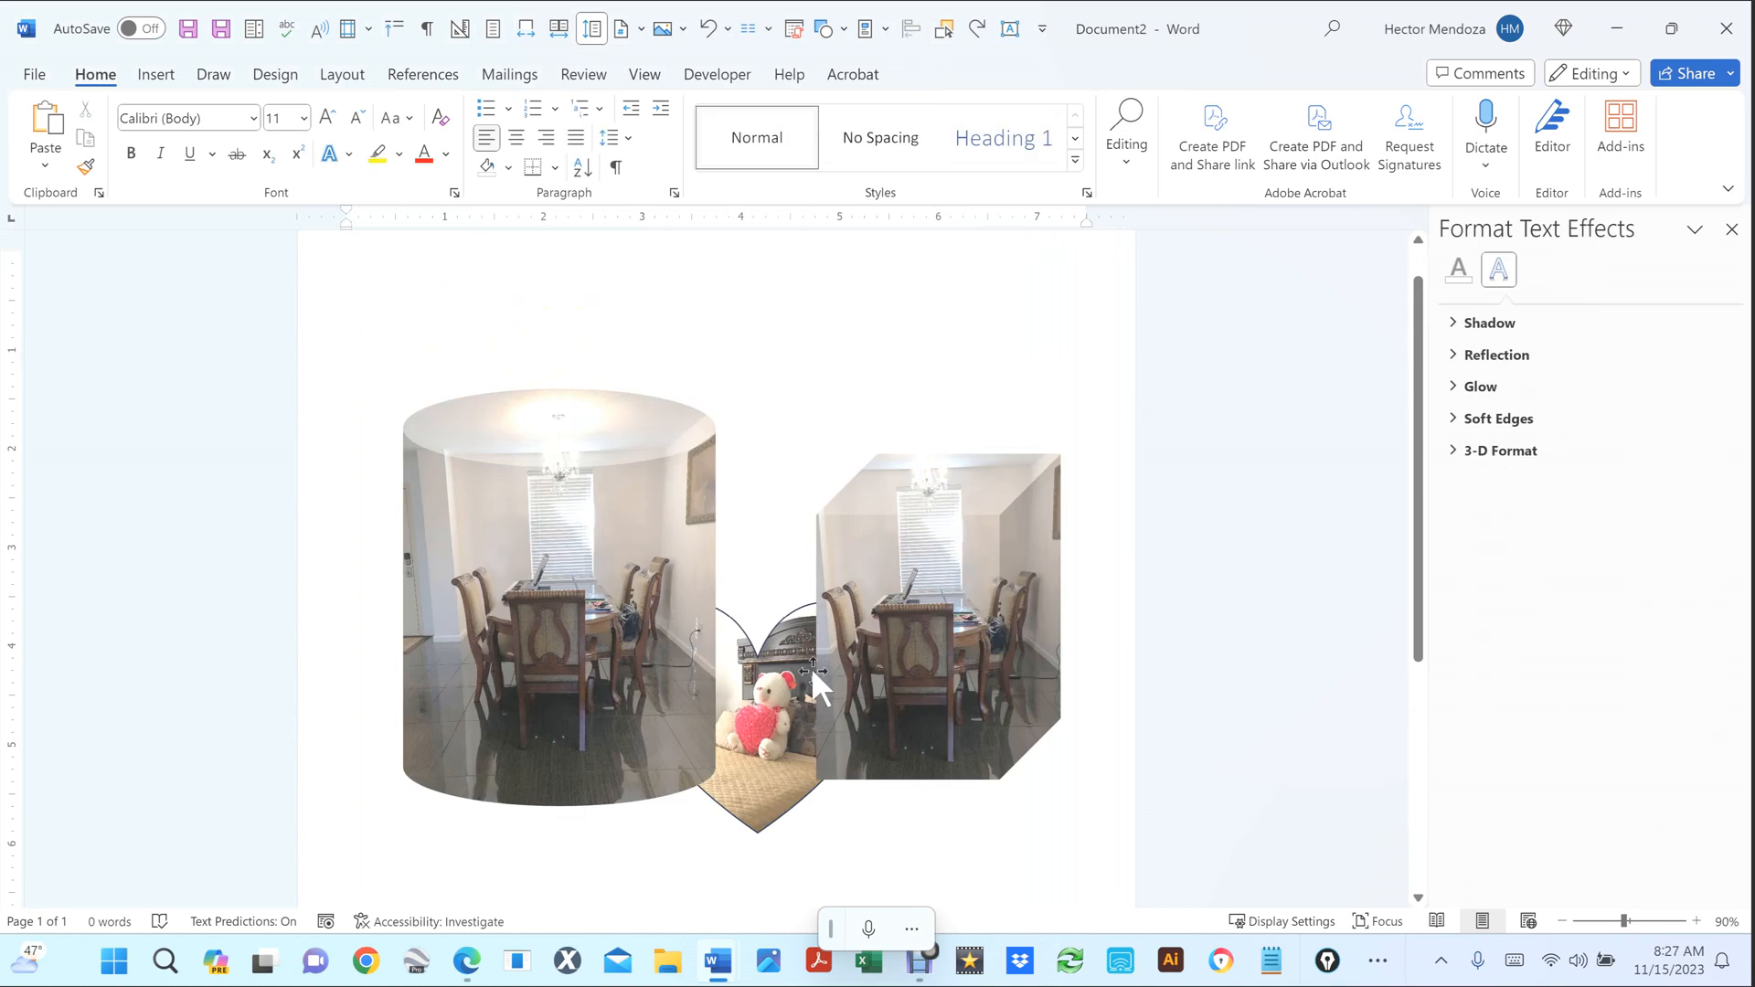
{"action": "left_click", "coordinate": [768, 721]}
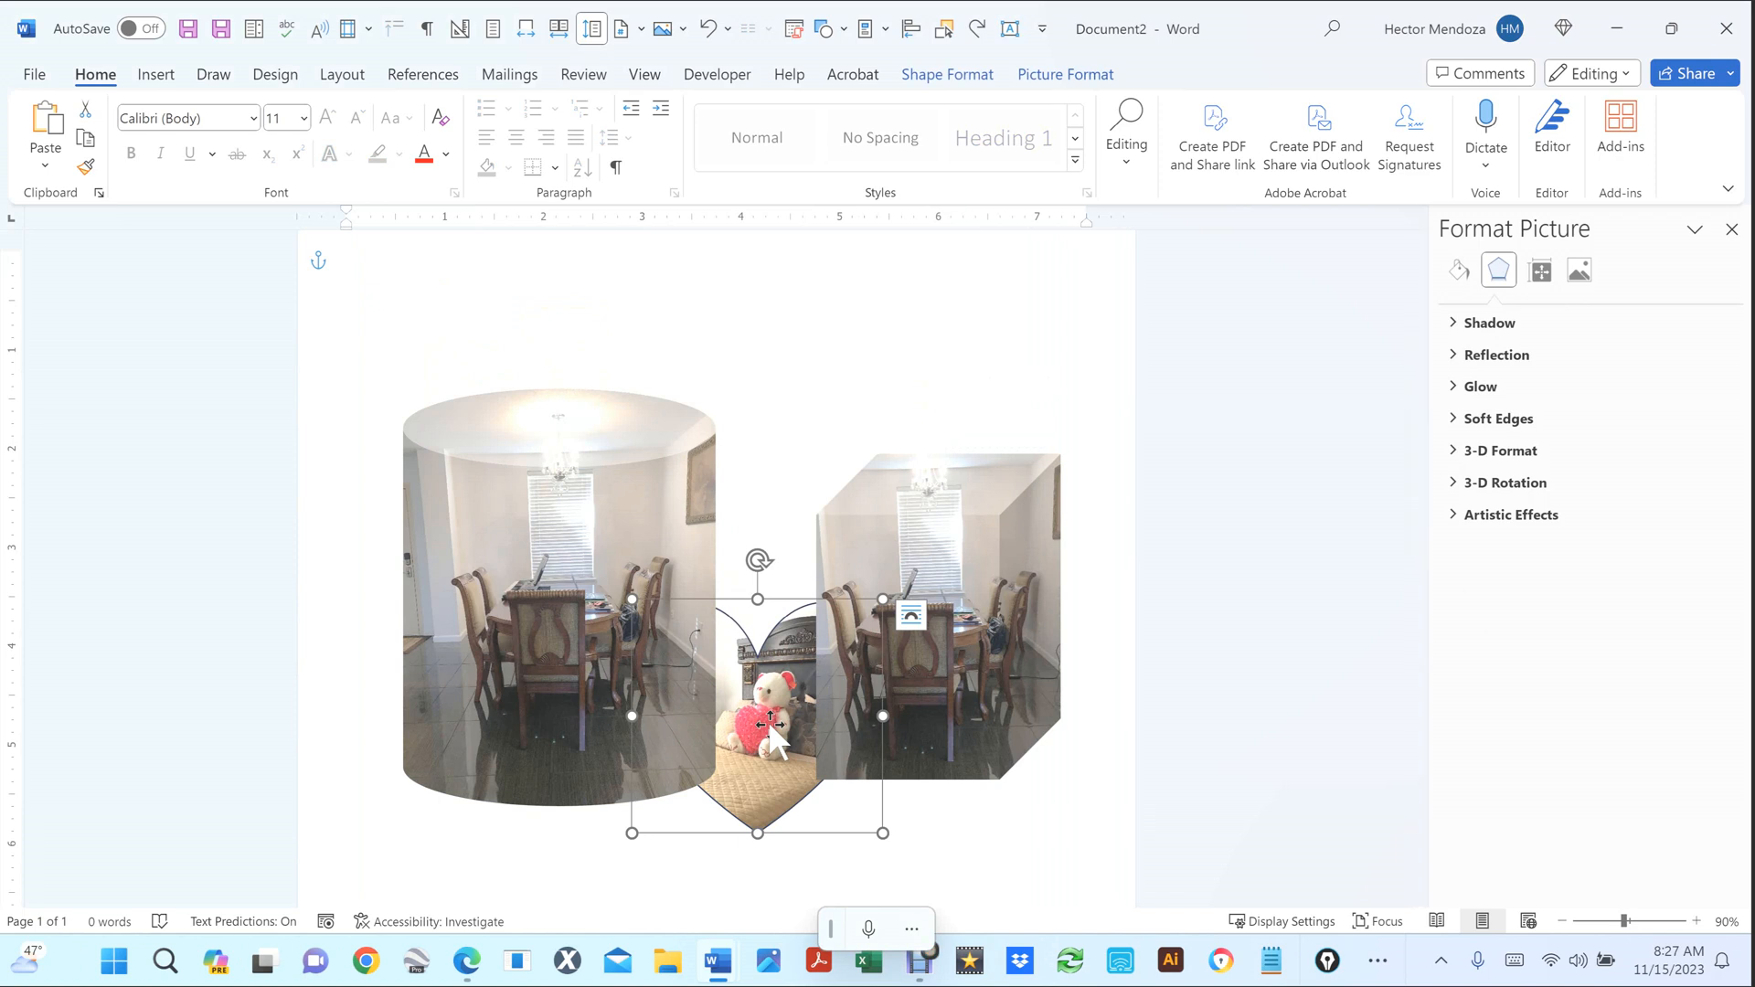
Bring the heart photo in front of both dining-room photos.
{"action": "right_click", "coordinate": [768, 721]}
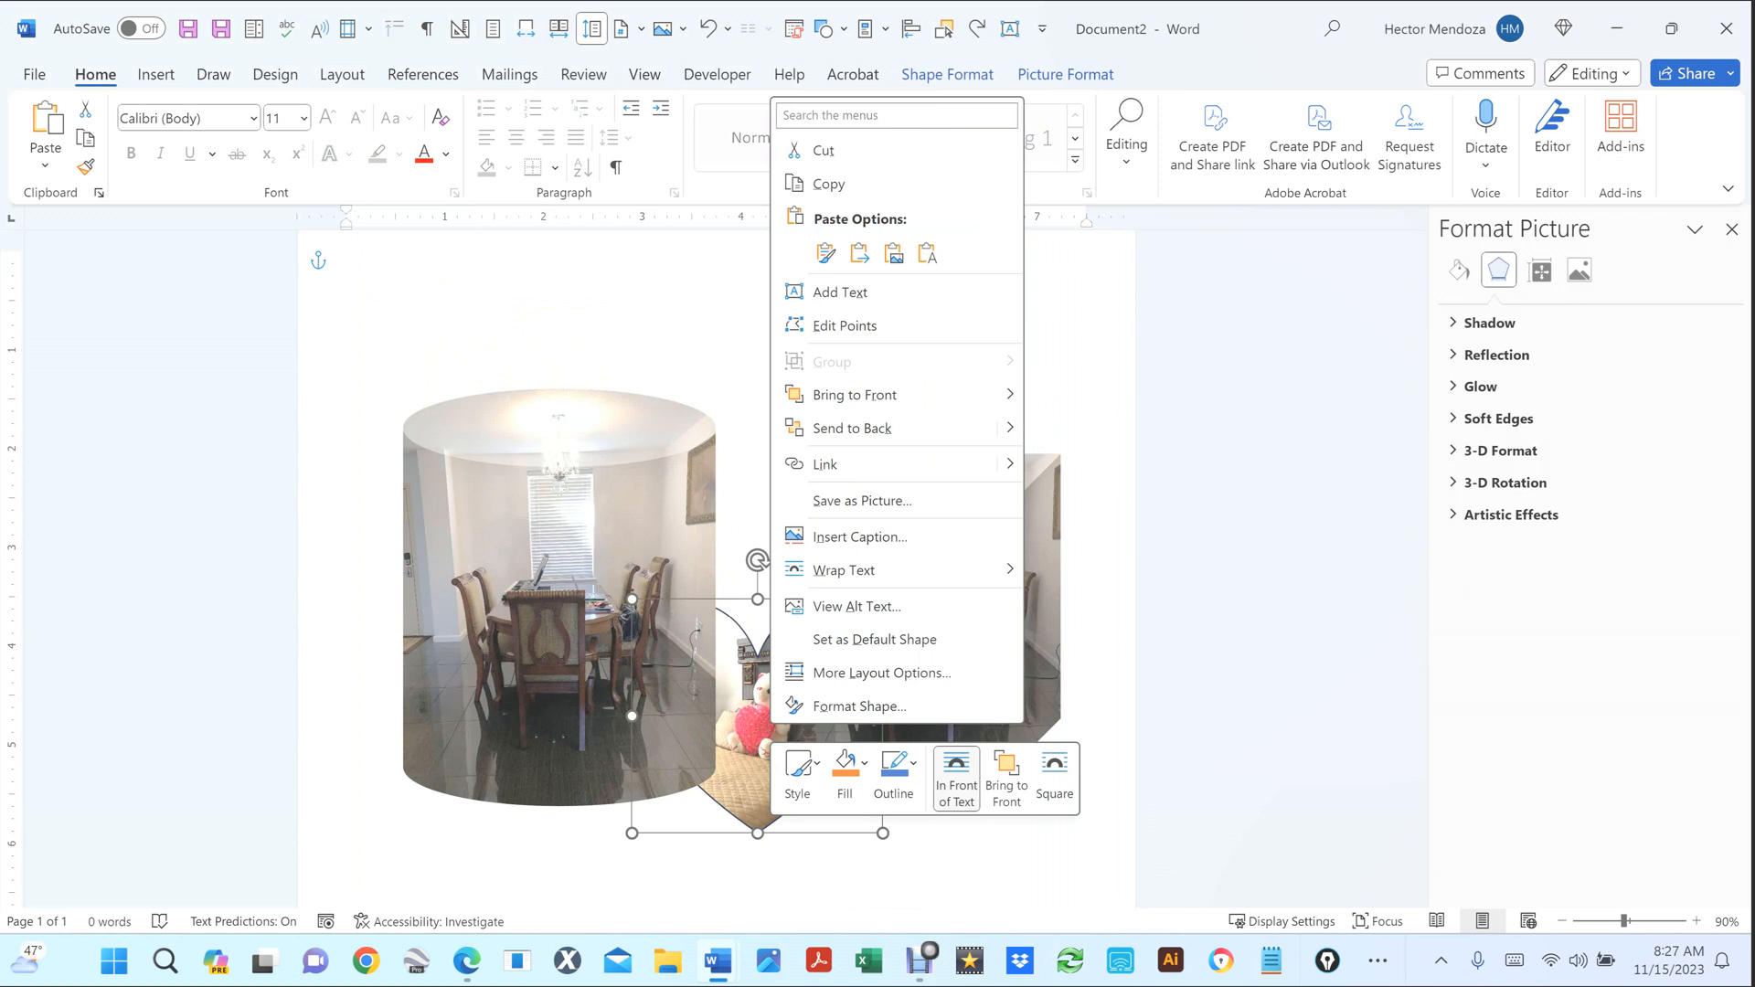
{"action": "mouse_move", "coordinate": [1011, 395]}
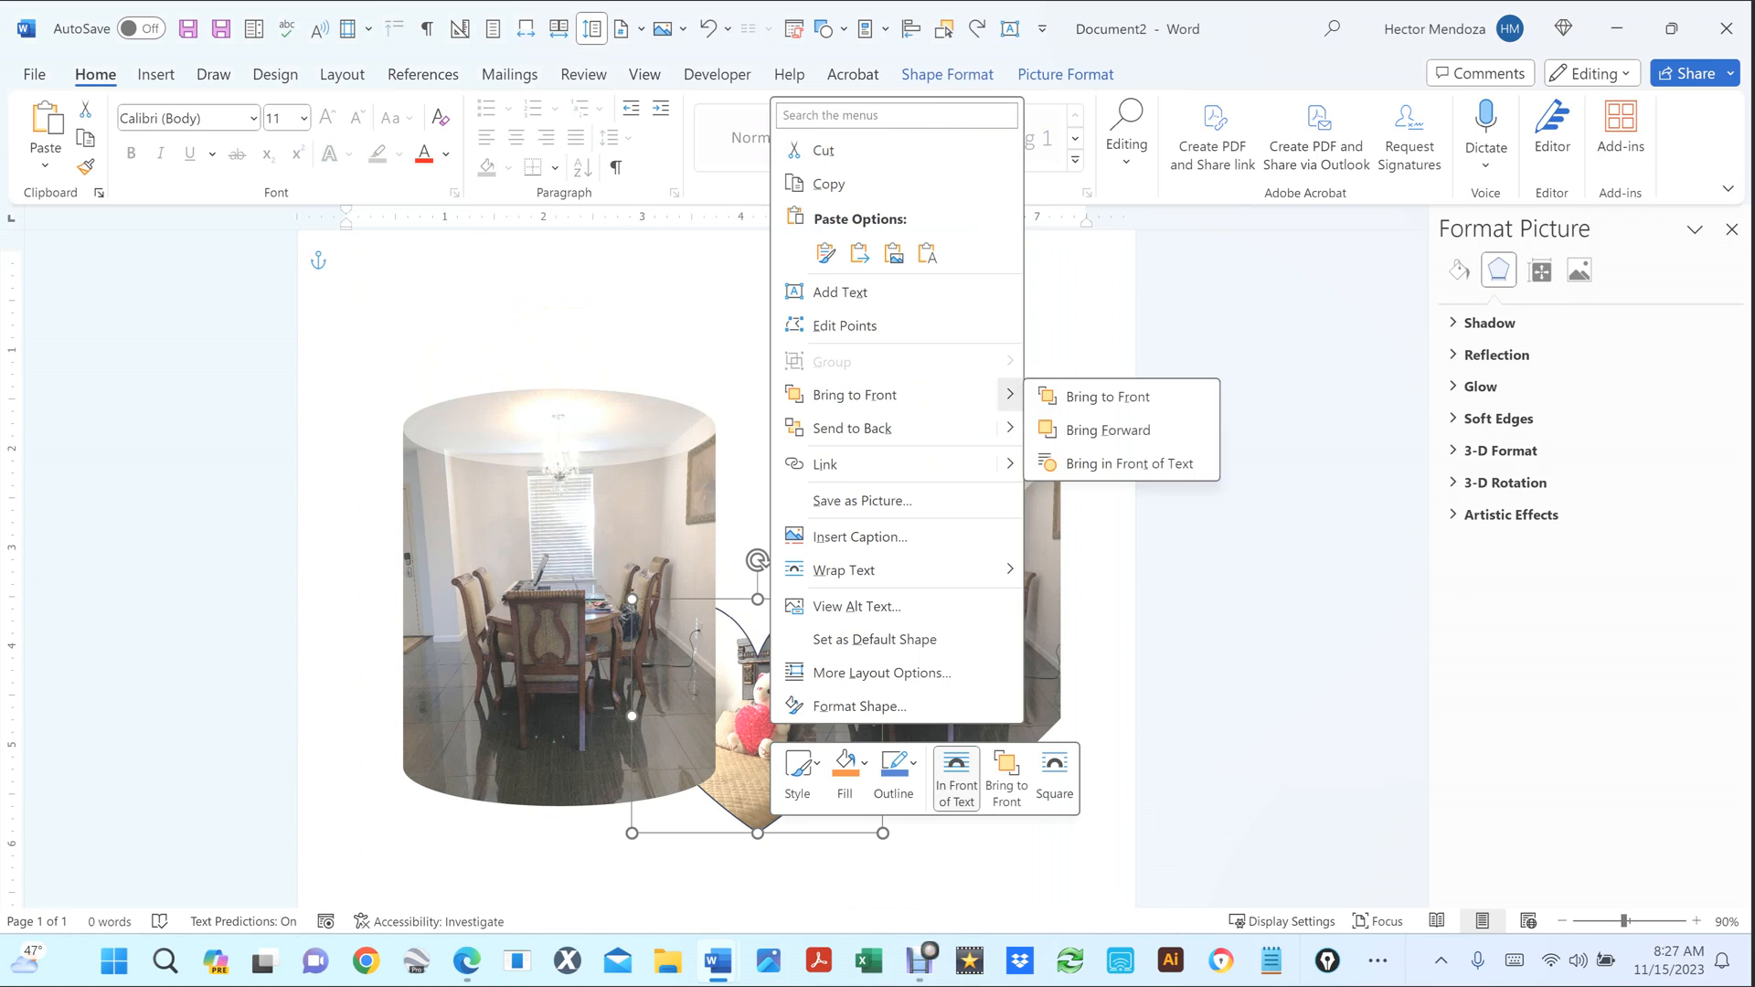
{"action": "left_click", "coordinate": [1107, 396]}
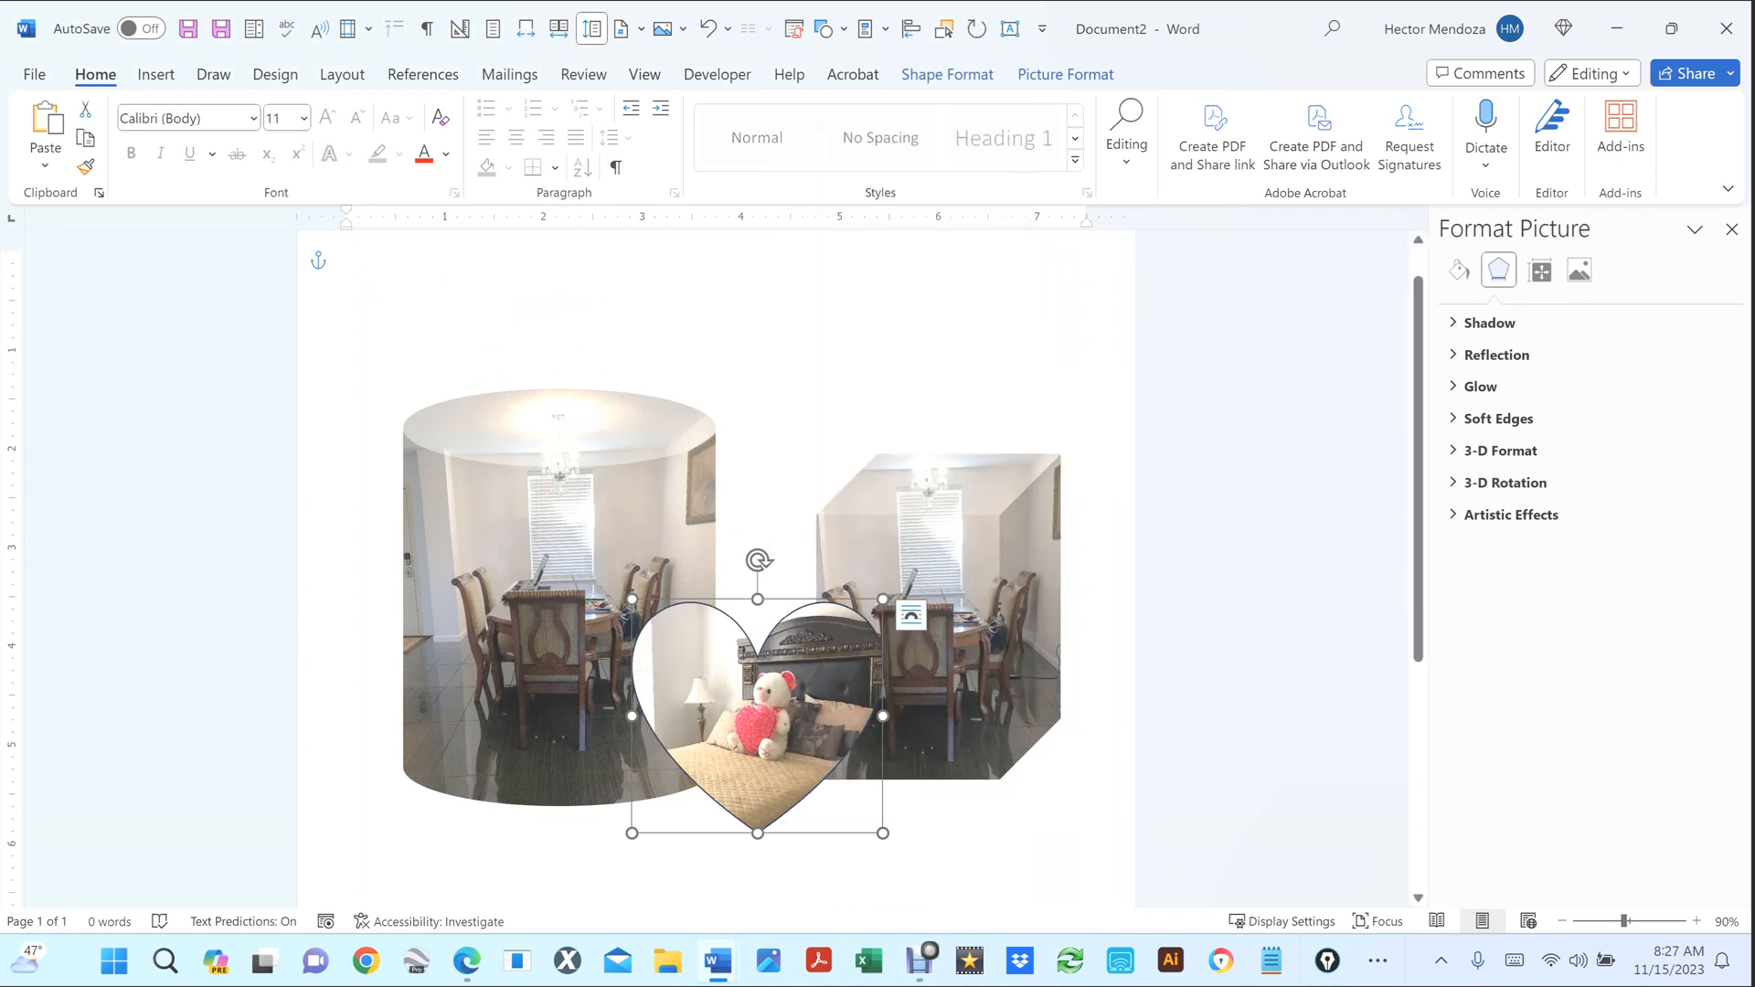
{"action": "left_click", "coordinate": [1062, 859]}
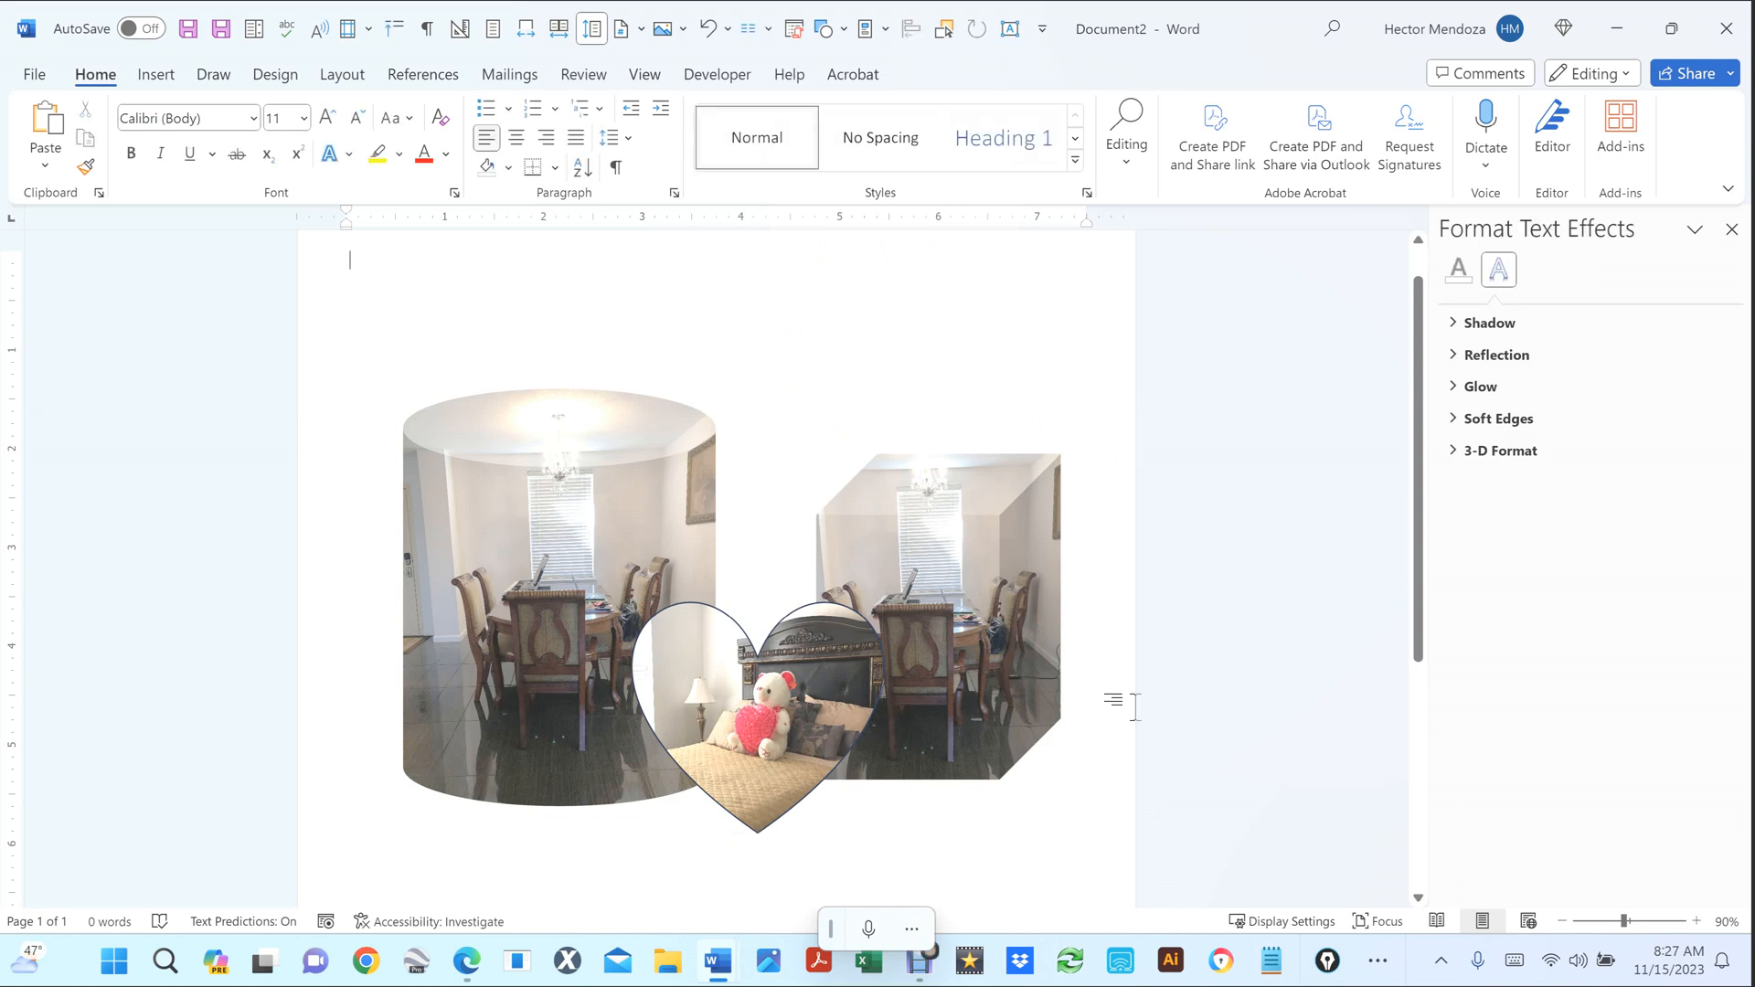
{"action": "left_click", "coordinate": [797, 699]}
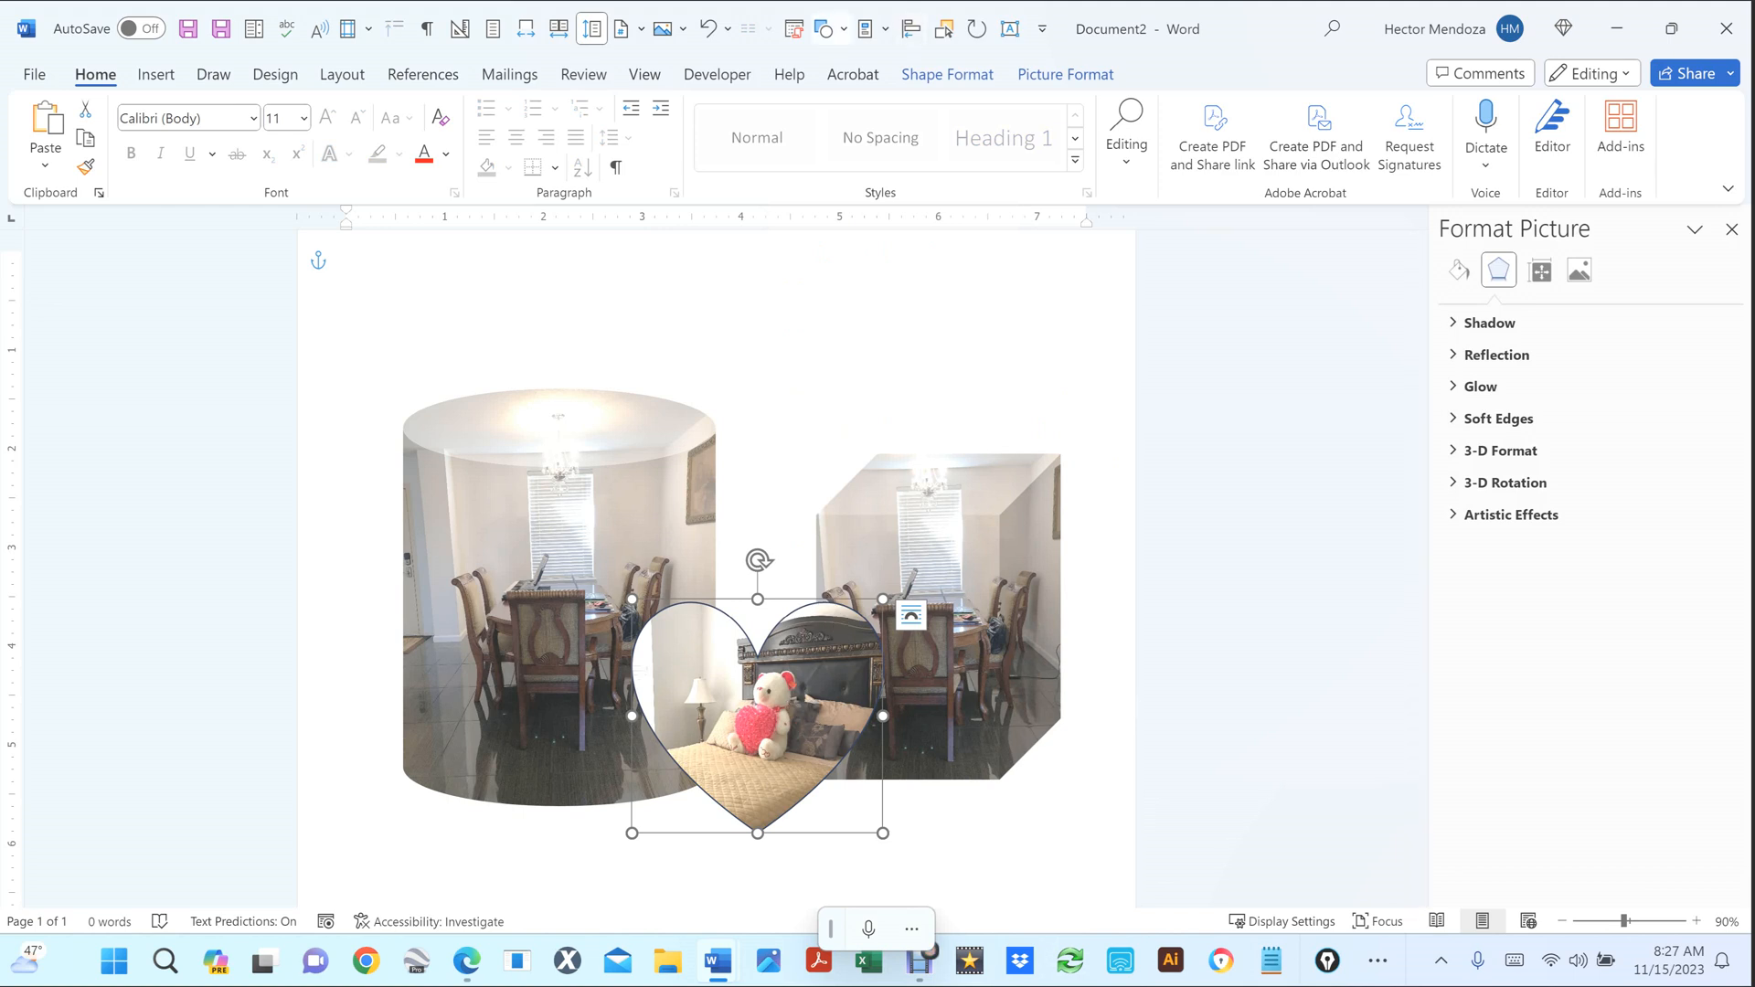
Give the heart photo a red outline with 4½ pt weight.
{"action": "left_click", "coordinate": [947, 75]}
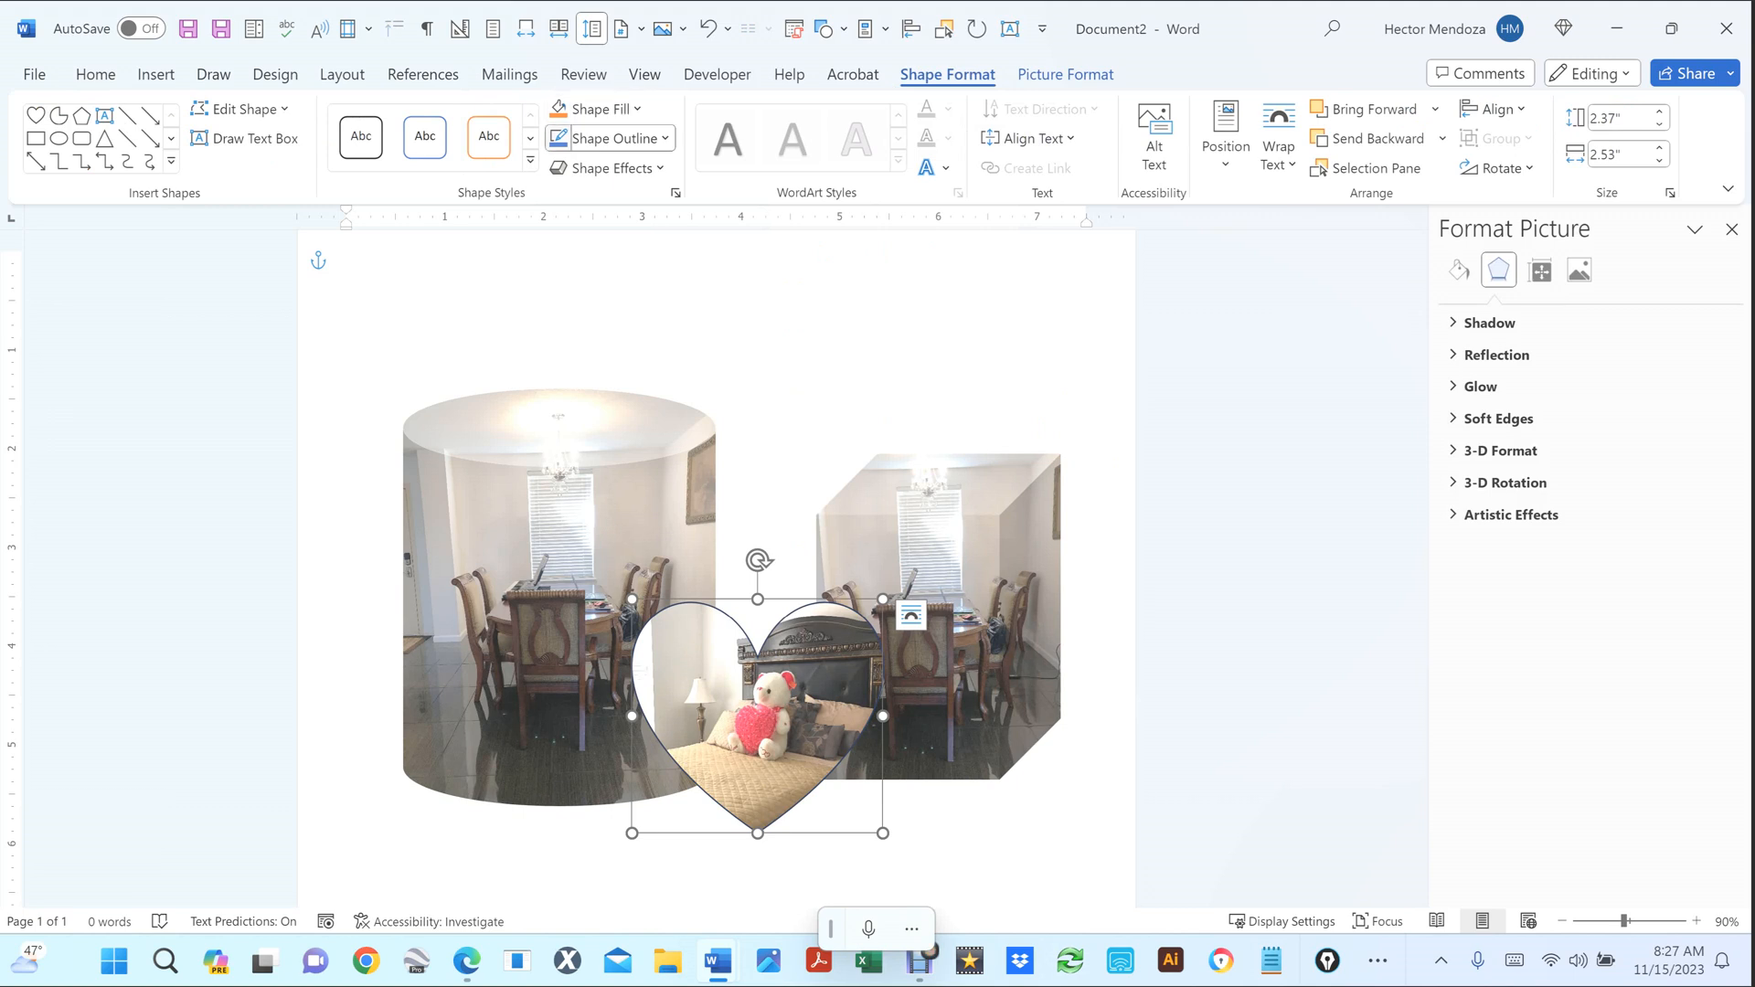
{"action": "left_click", "coordinate": [611, 138]}
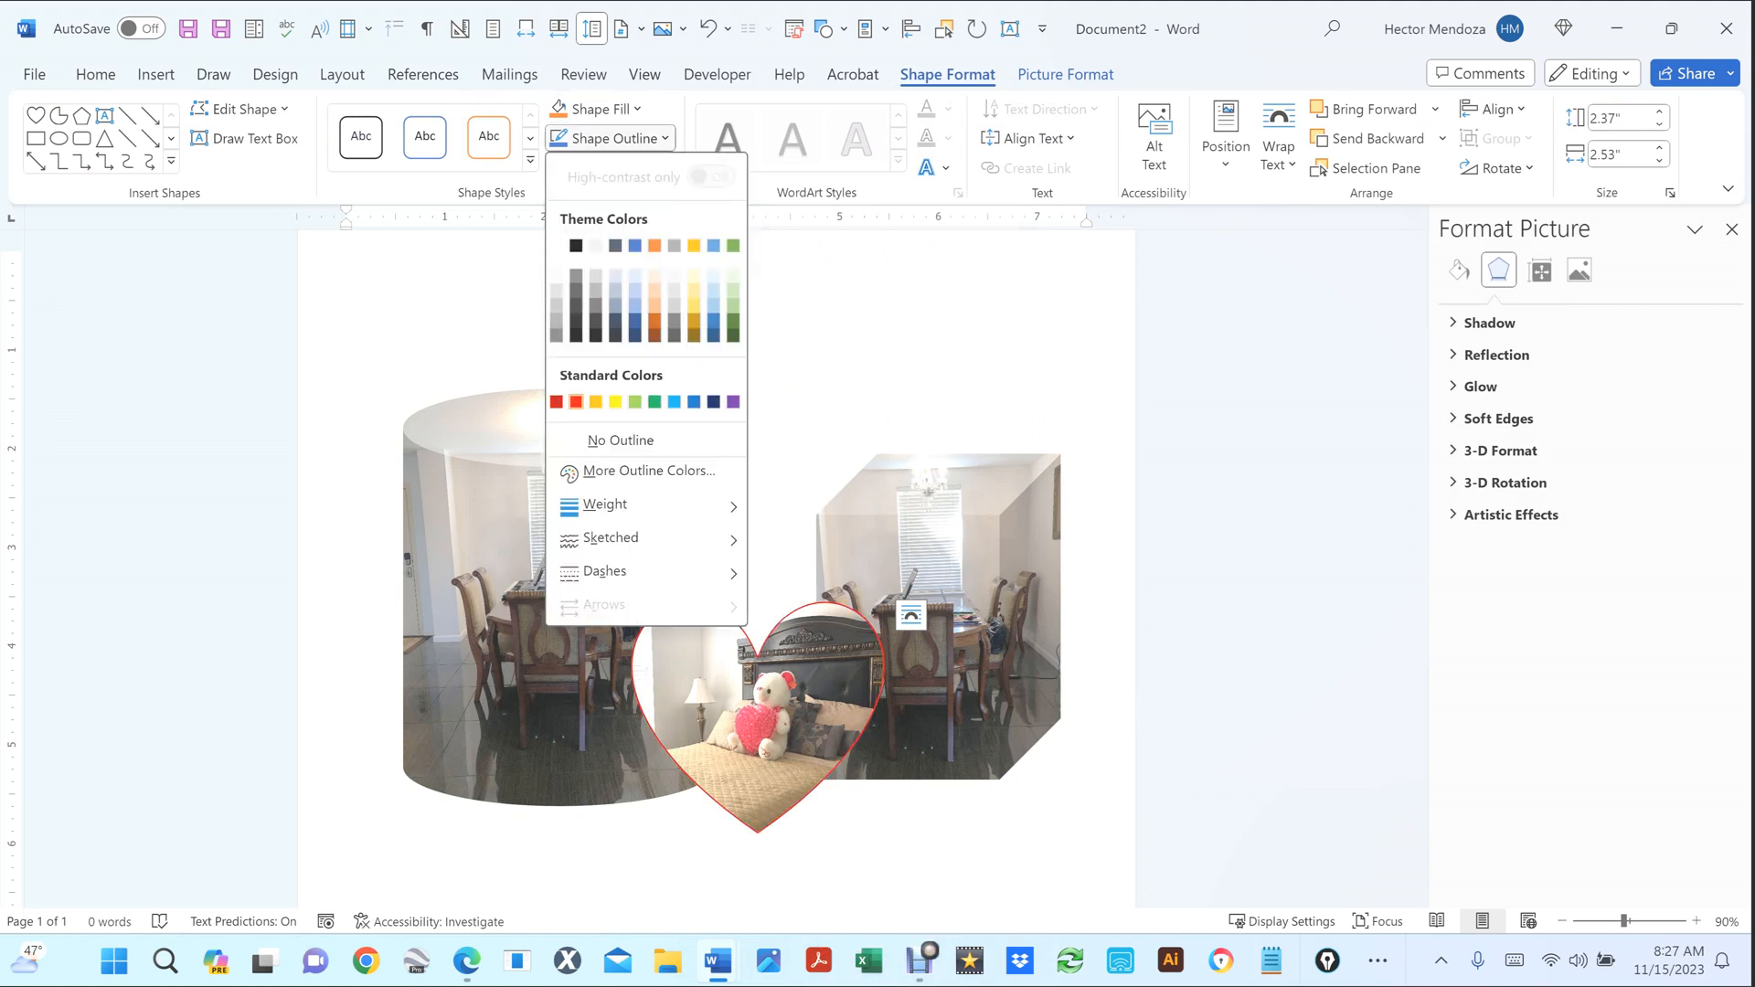
{"action": "left_click", "coordinate": [576, 402]}
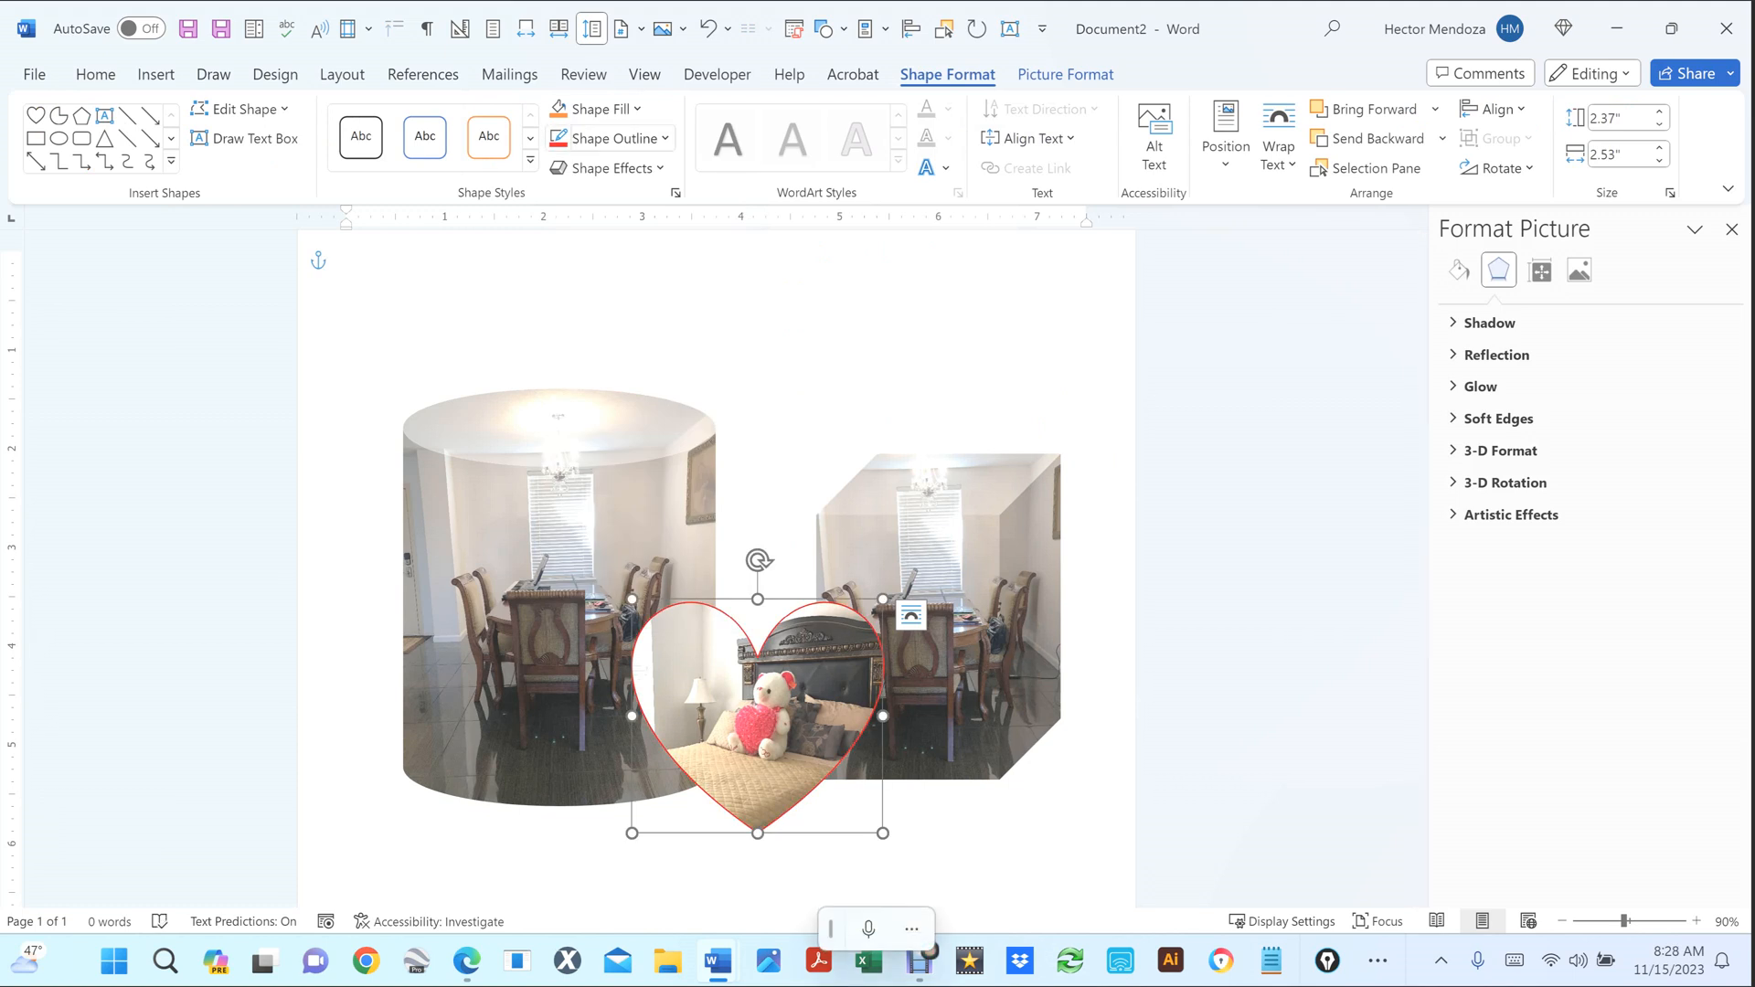
{"action": "left_click", "coordinate": [611, 138]}
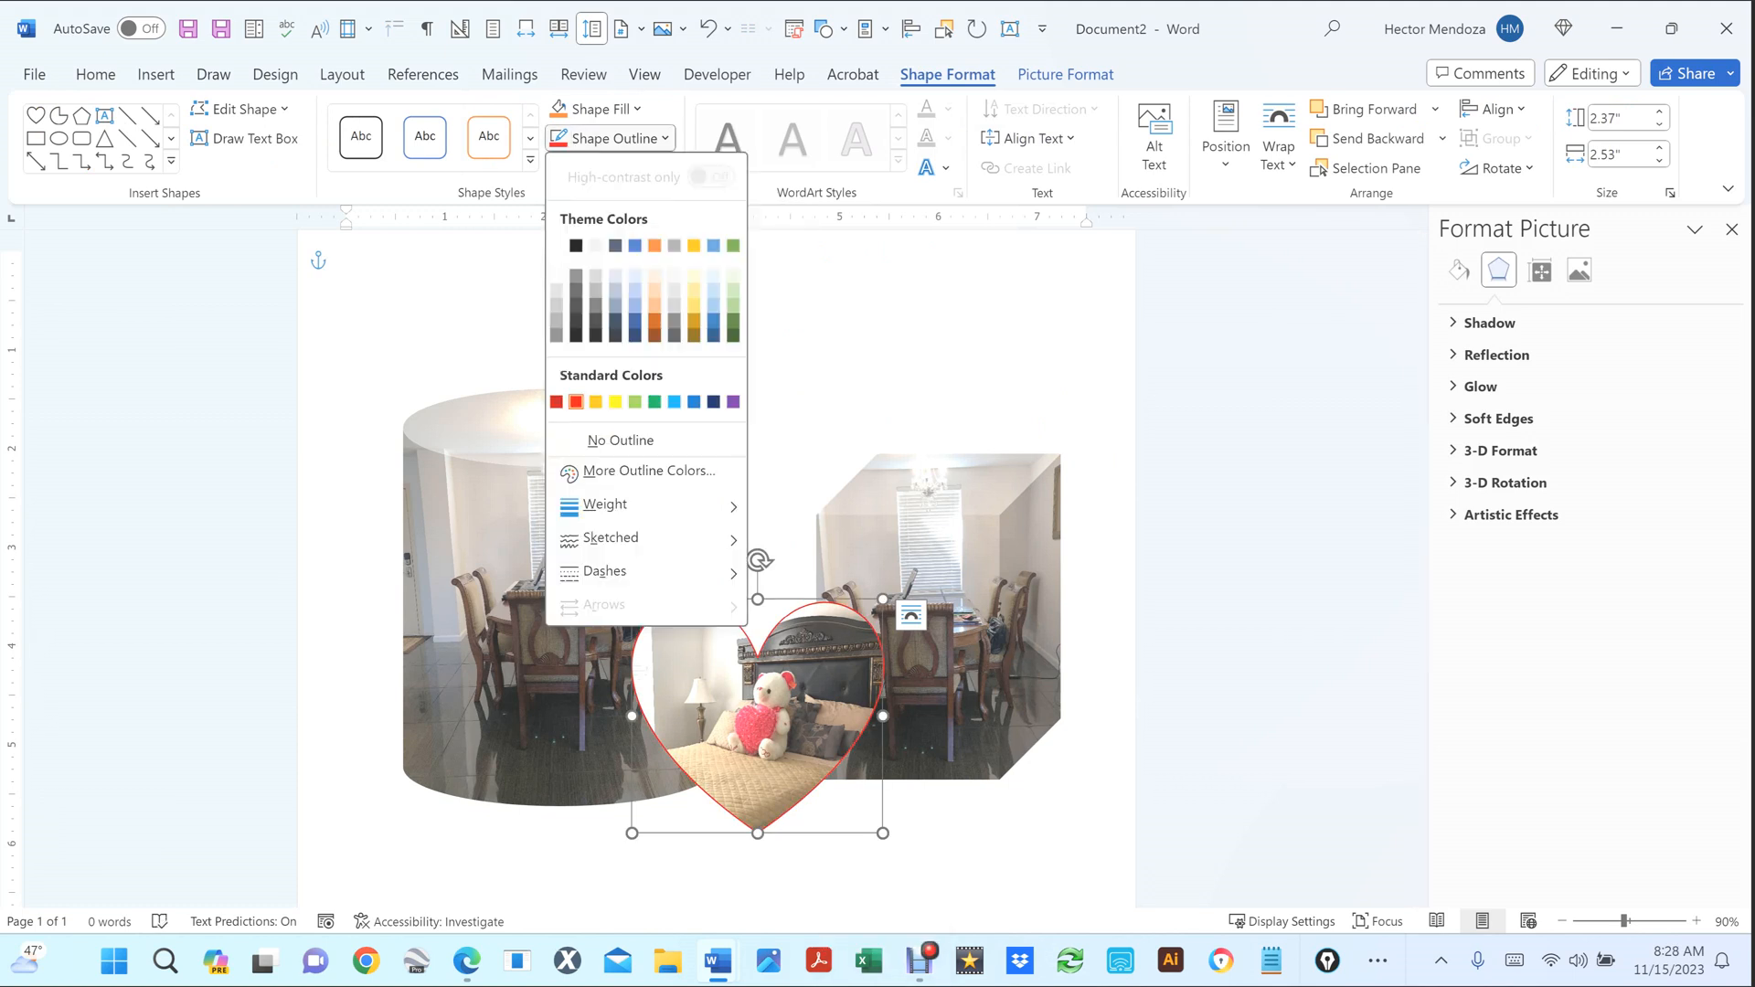
{"action": "mouse_move", "coordinate": [607, 506]}
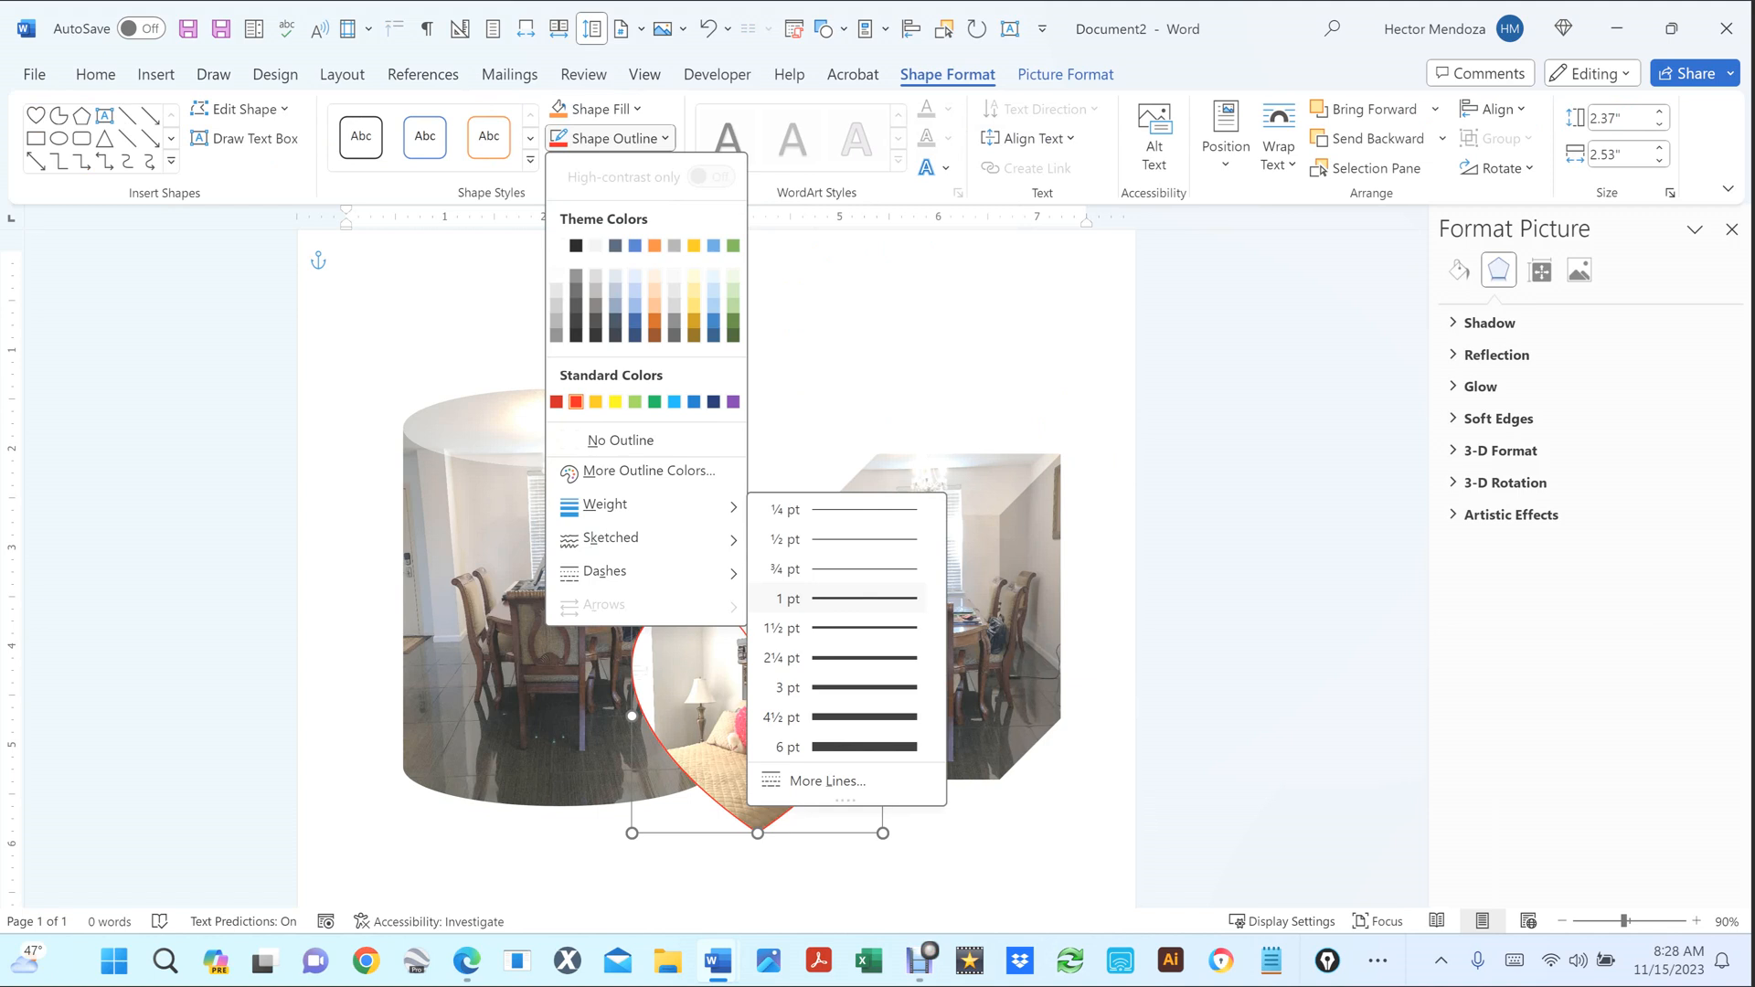
{"action": "left_click", "coordinate": [863, 718]}
{"action": "left_click", "coordinate": [1079, 440]}
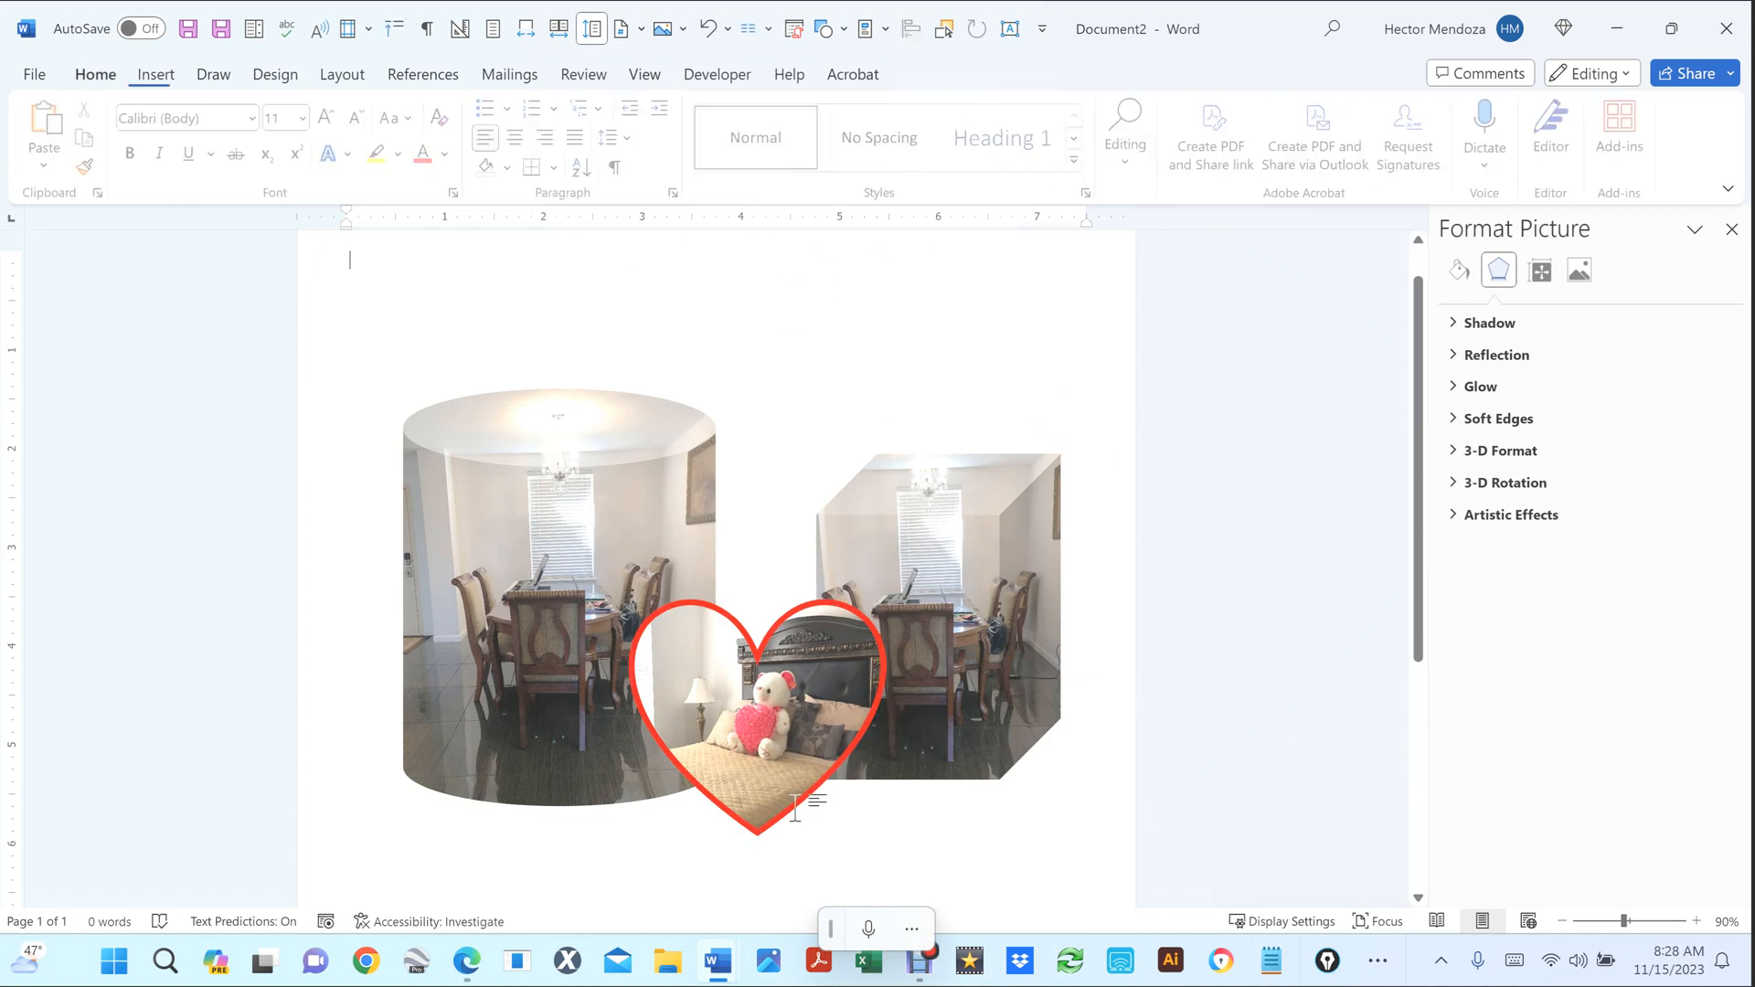
Give the right dining-room photo a thick red picture border matching the heart.
{"action": "left_click", "coordinate": [963, 568]}
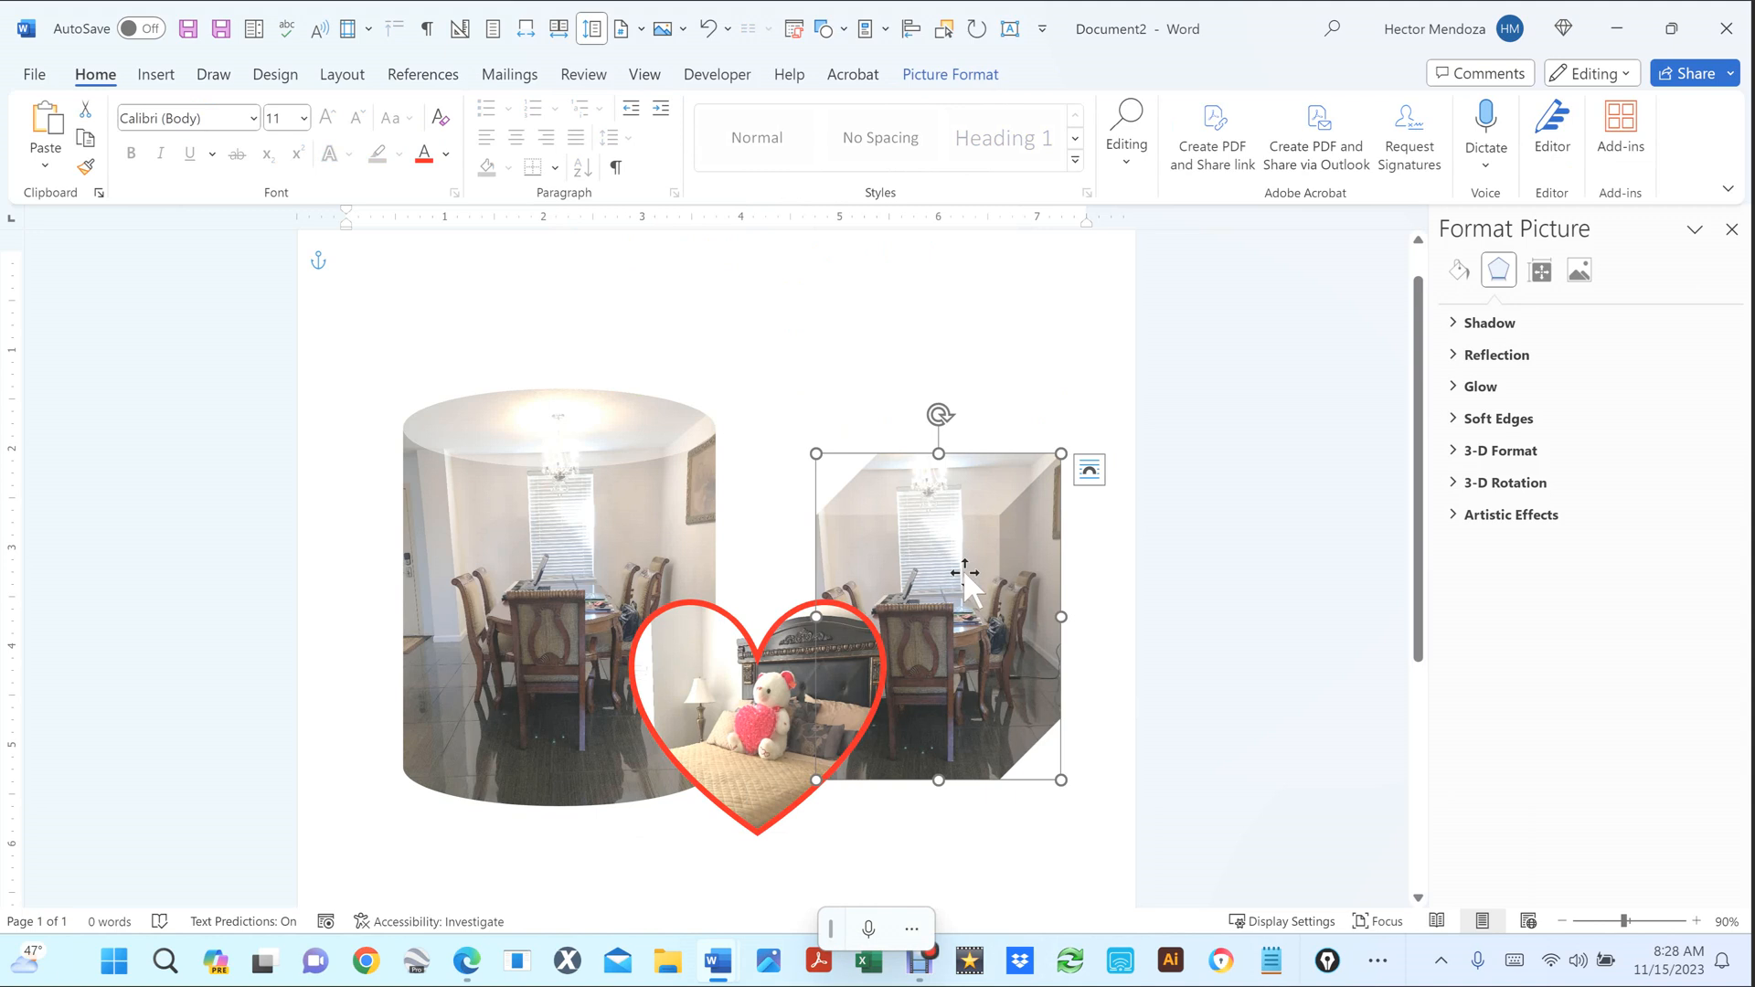
{"action": "left_click", "coordinate": [950, 75]}
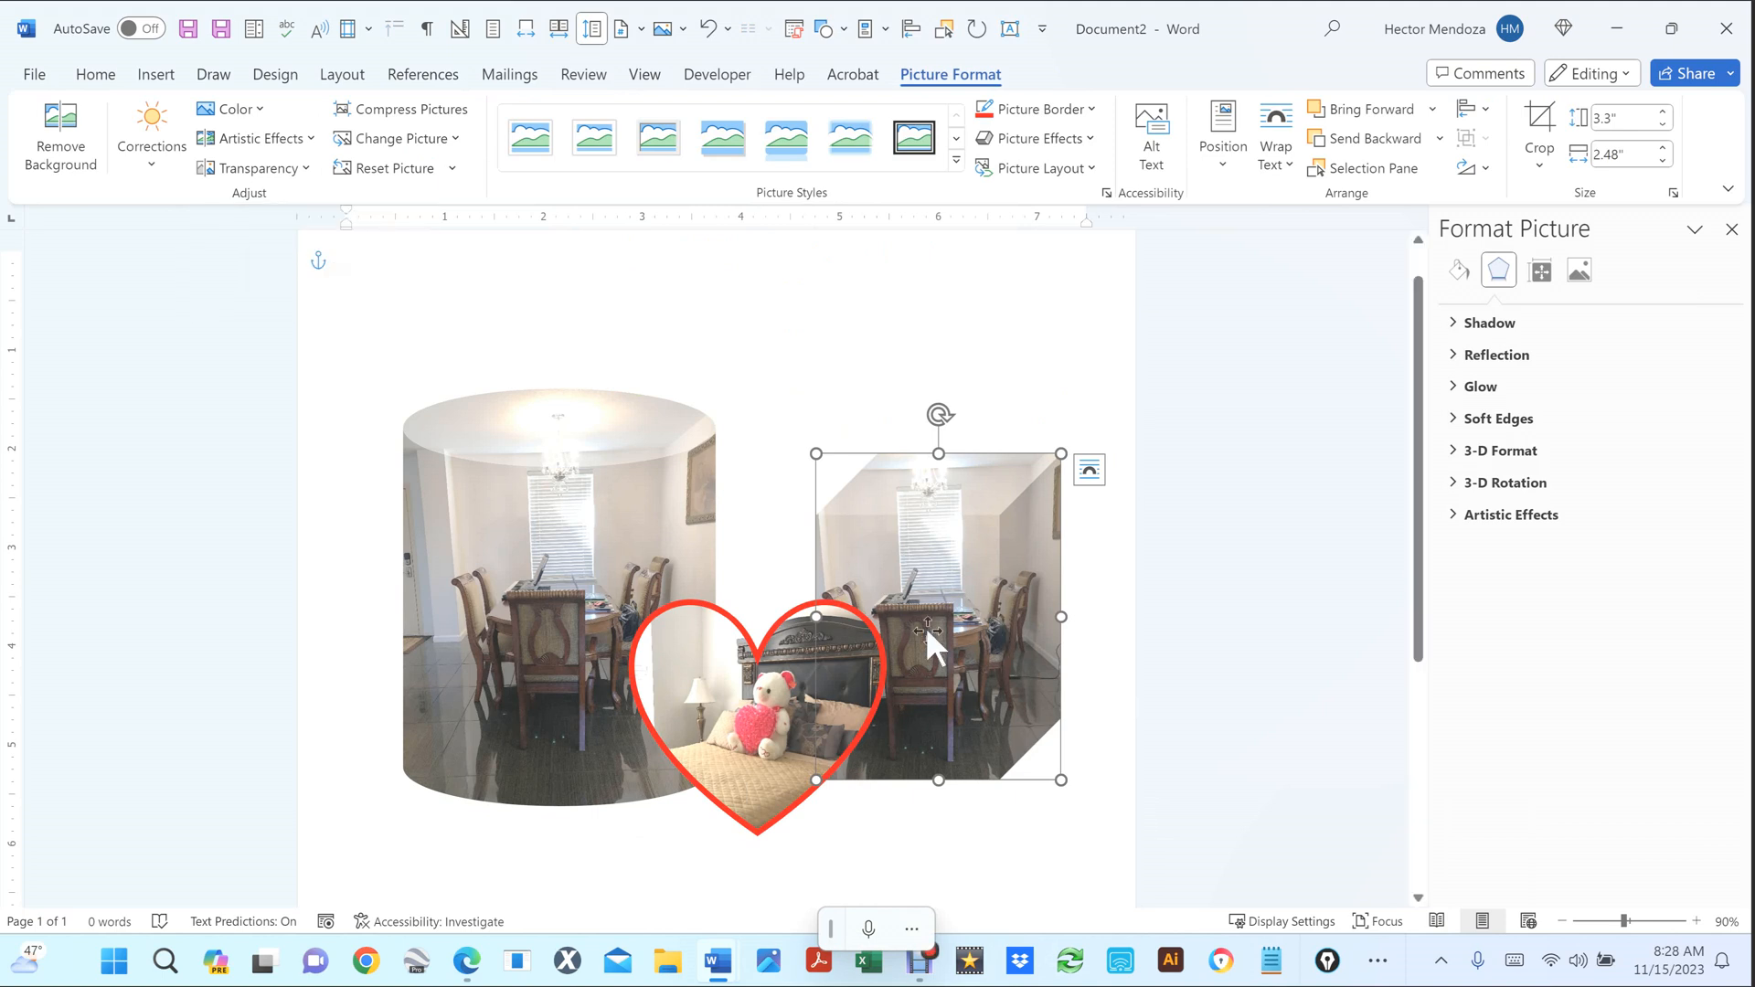
{"action": "left_click", "coordinate": [992, 375]}
{"action": "left_click", "coordinate": [980, 565]}
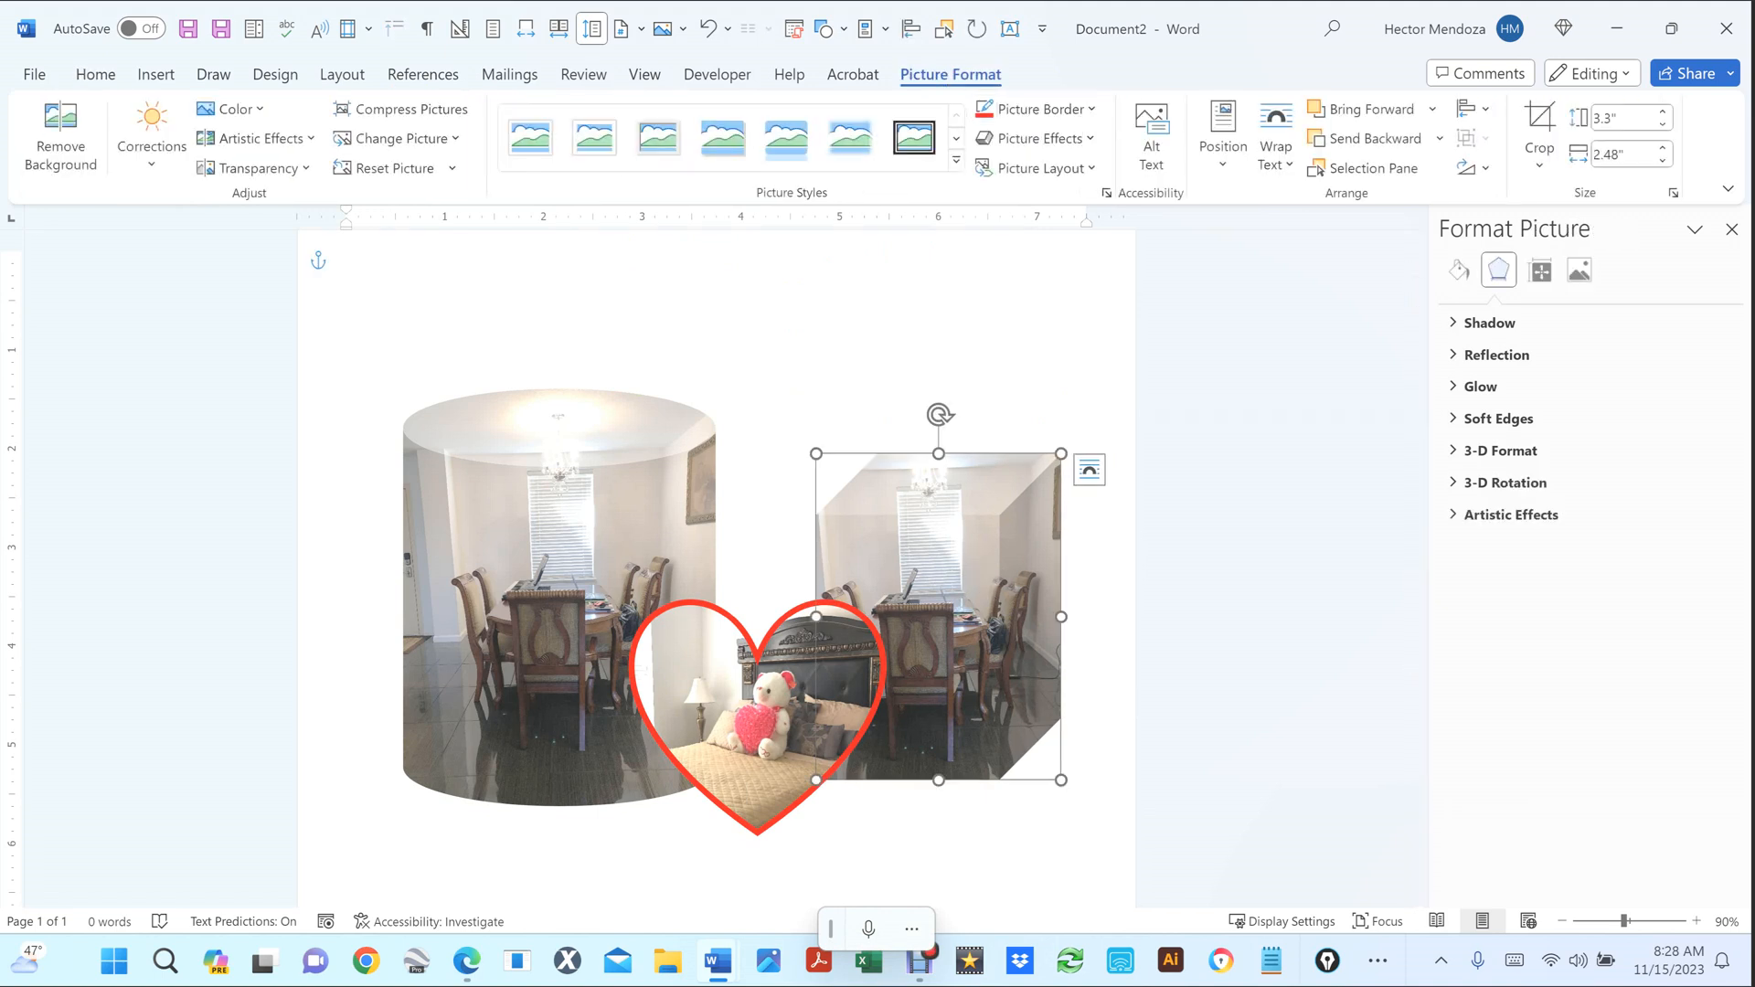
{"action": "left_click", "coordinate": [1037, 108]}
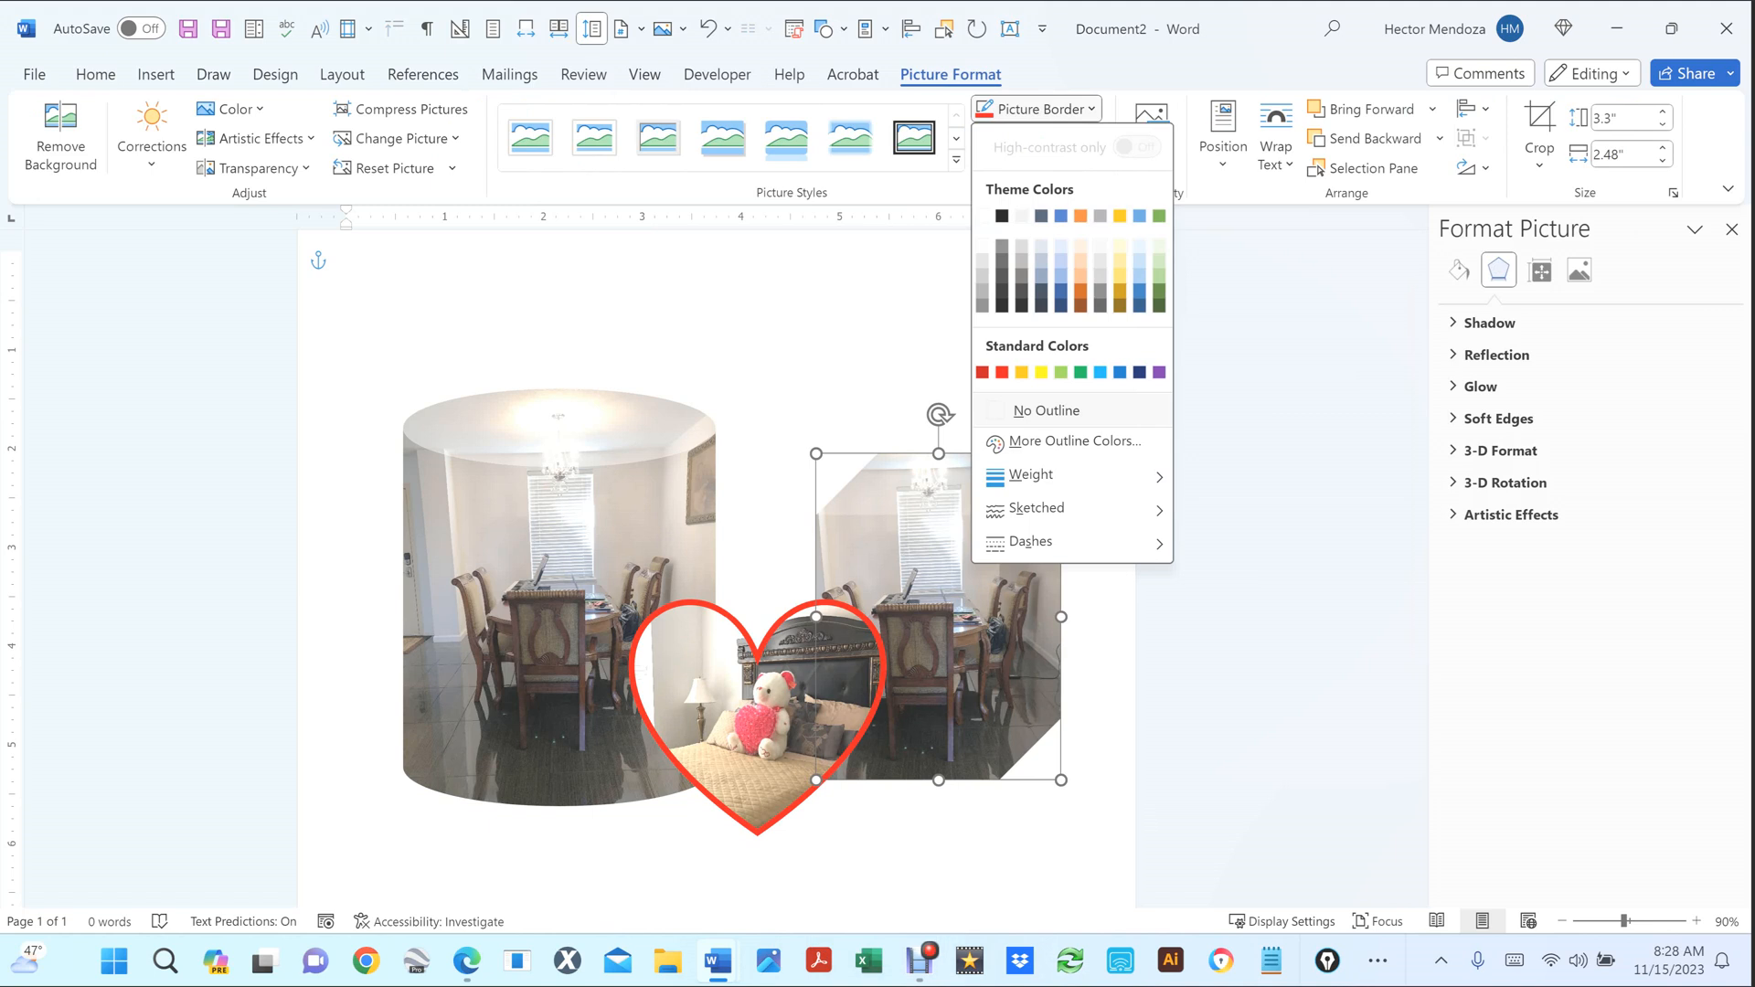
{"action": "left_click", "coordinate": [1002, 372]}
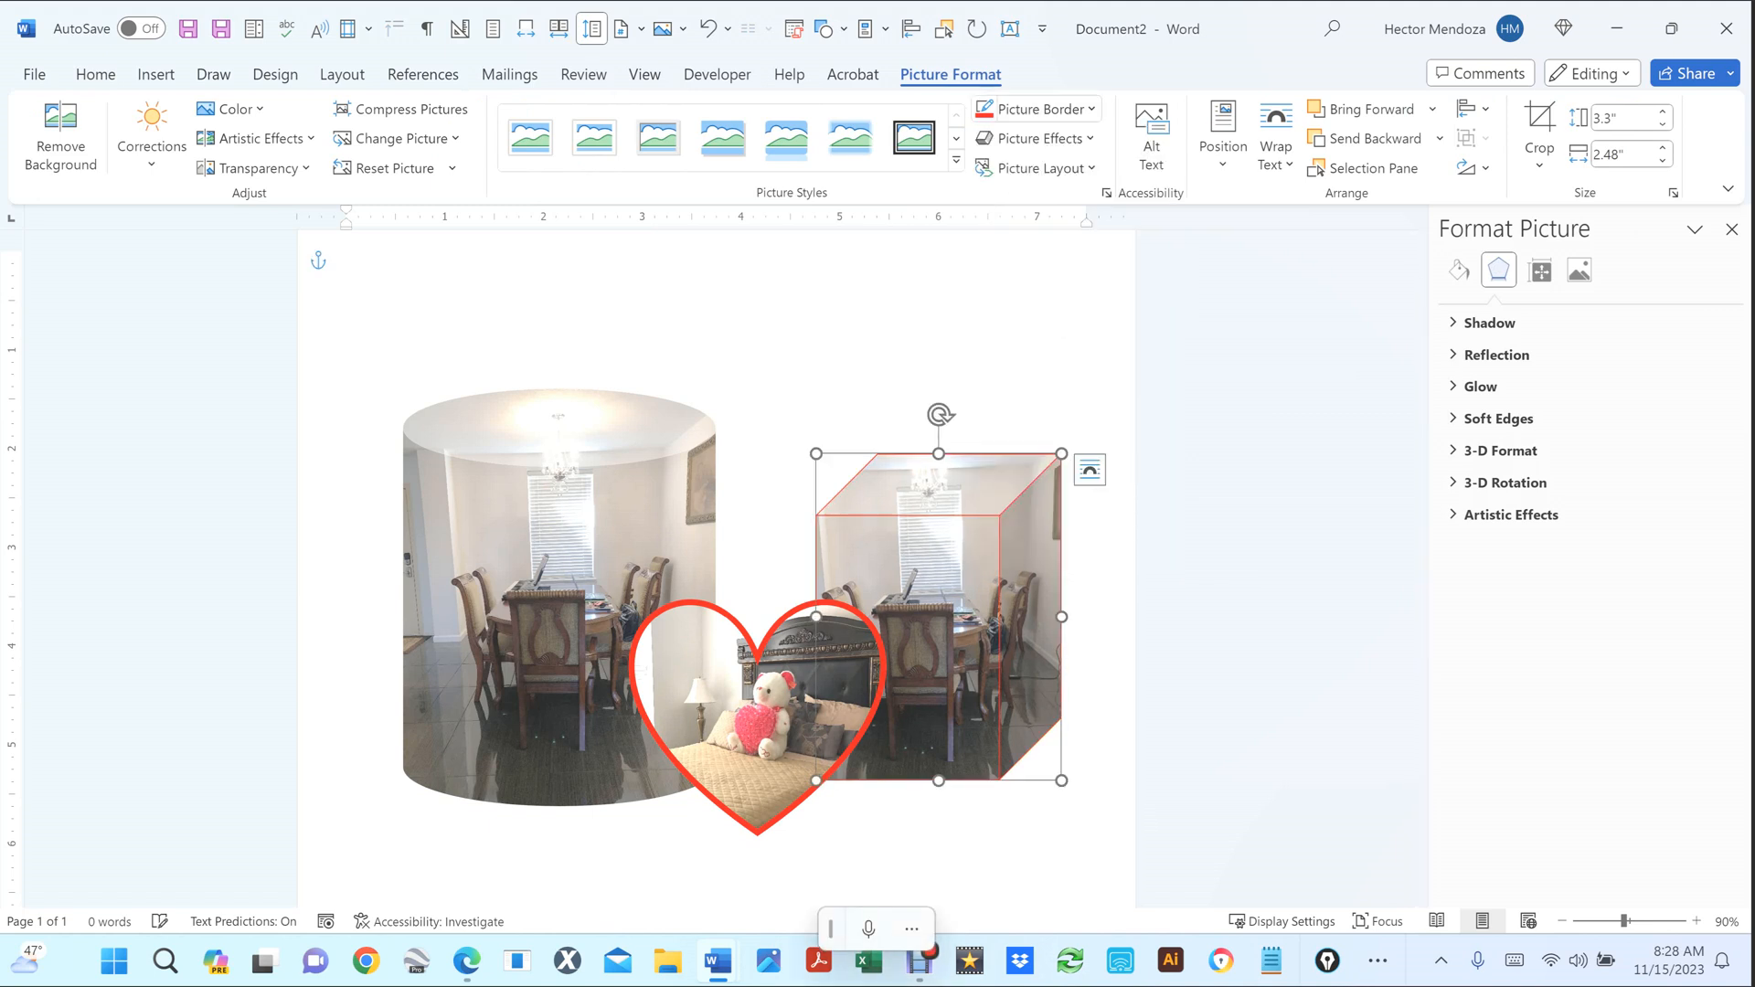
{"action": "left_click", "coordinate": [1037, 109]}
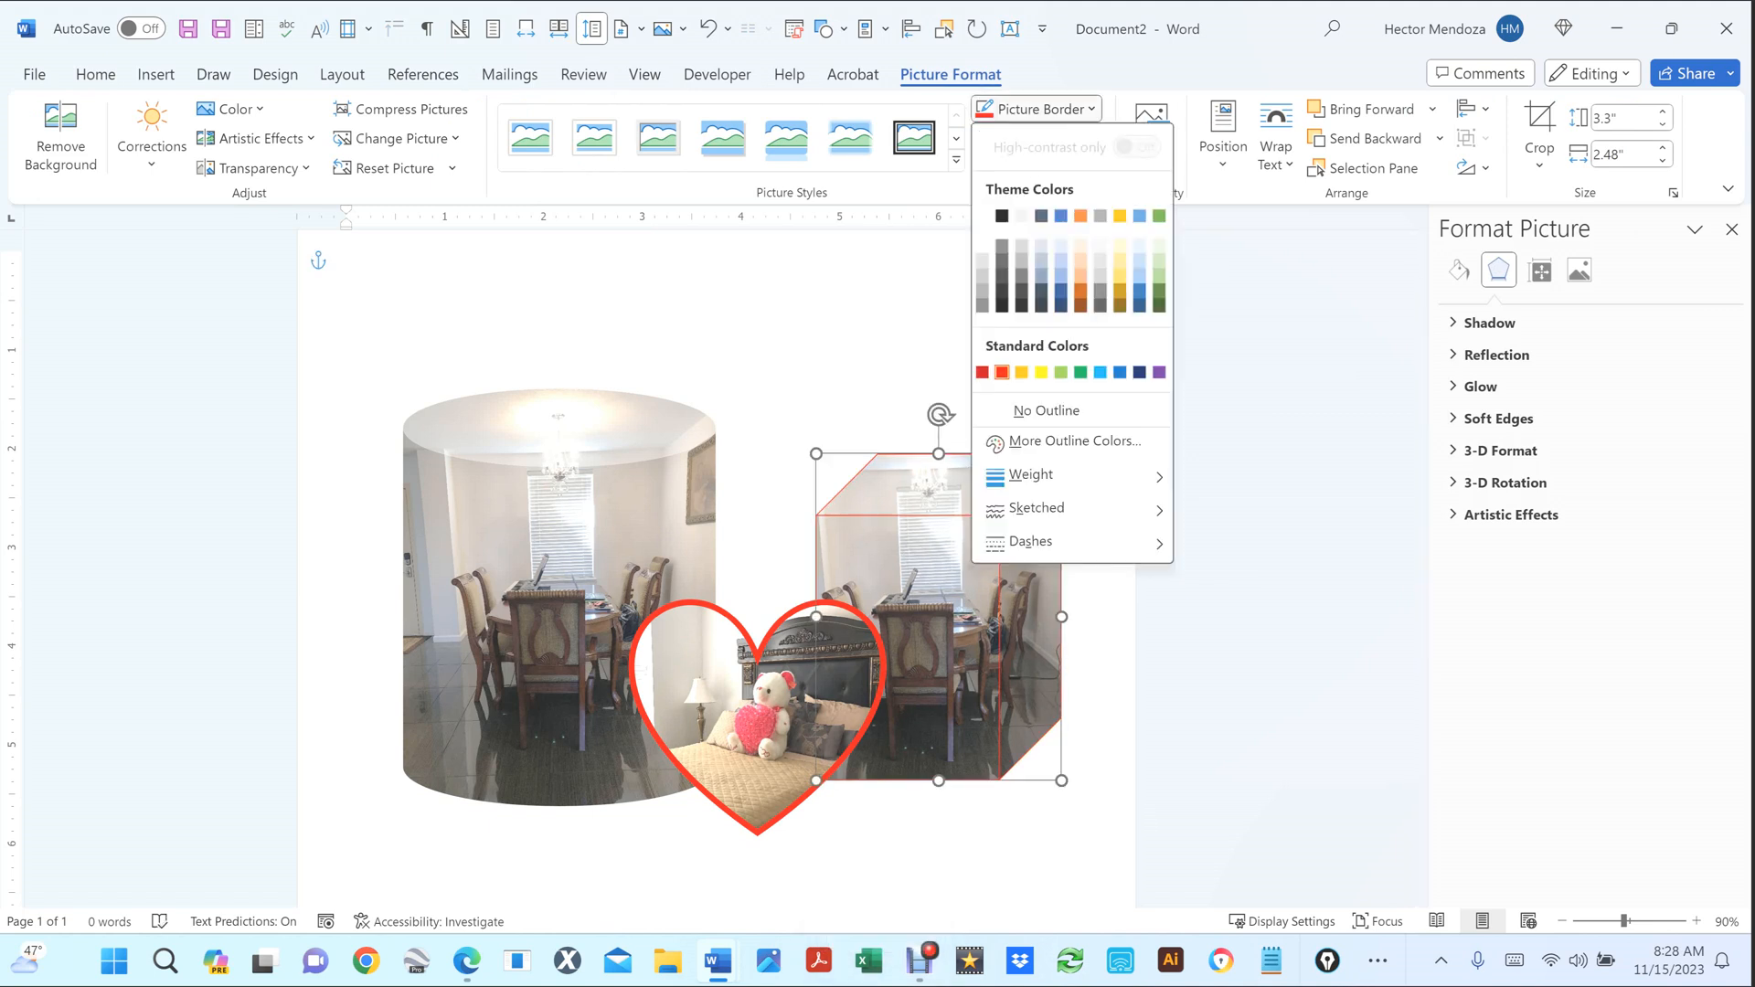
{"action": "mouse_move", "coordinate": [1031, 474]}
{"action": "left_click", "coordinate": [1261, 657]}
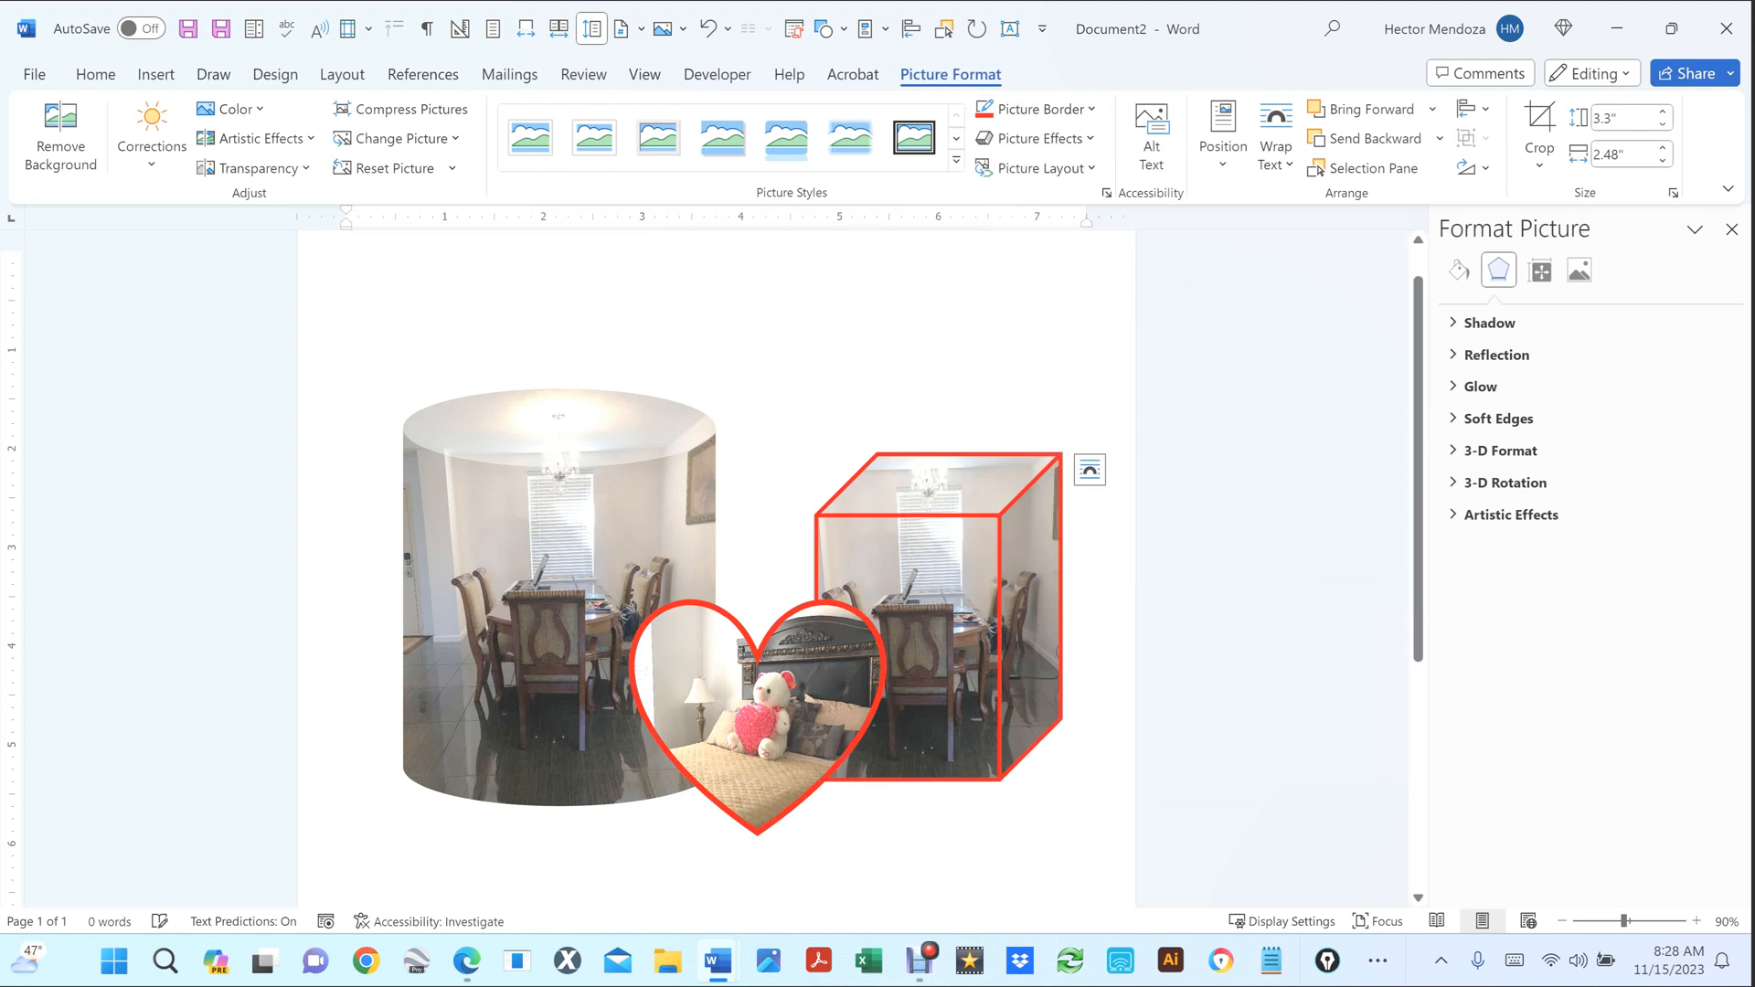
{"action": "left_click", "coordinate": [885, 362]}
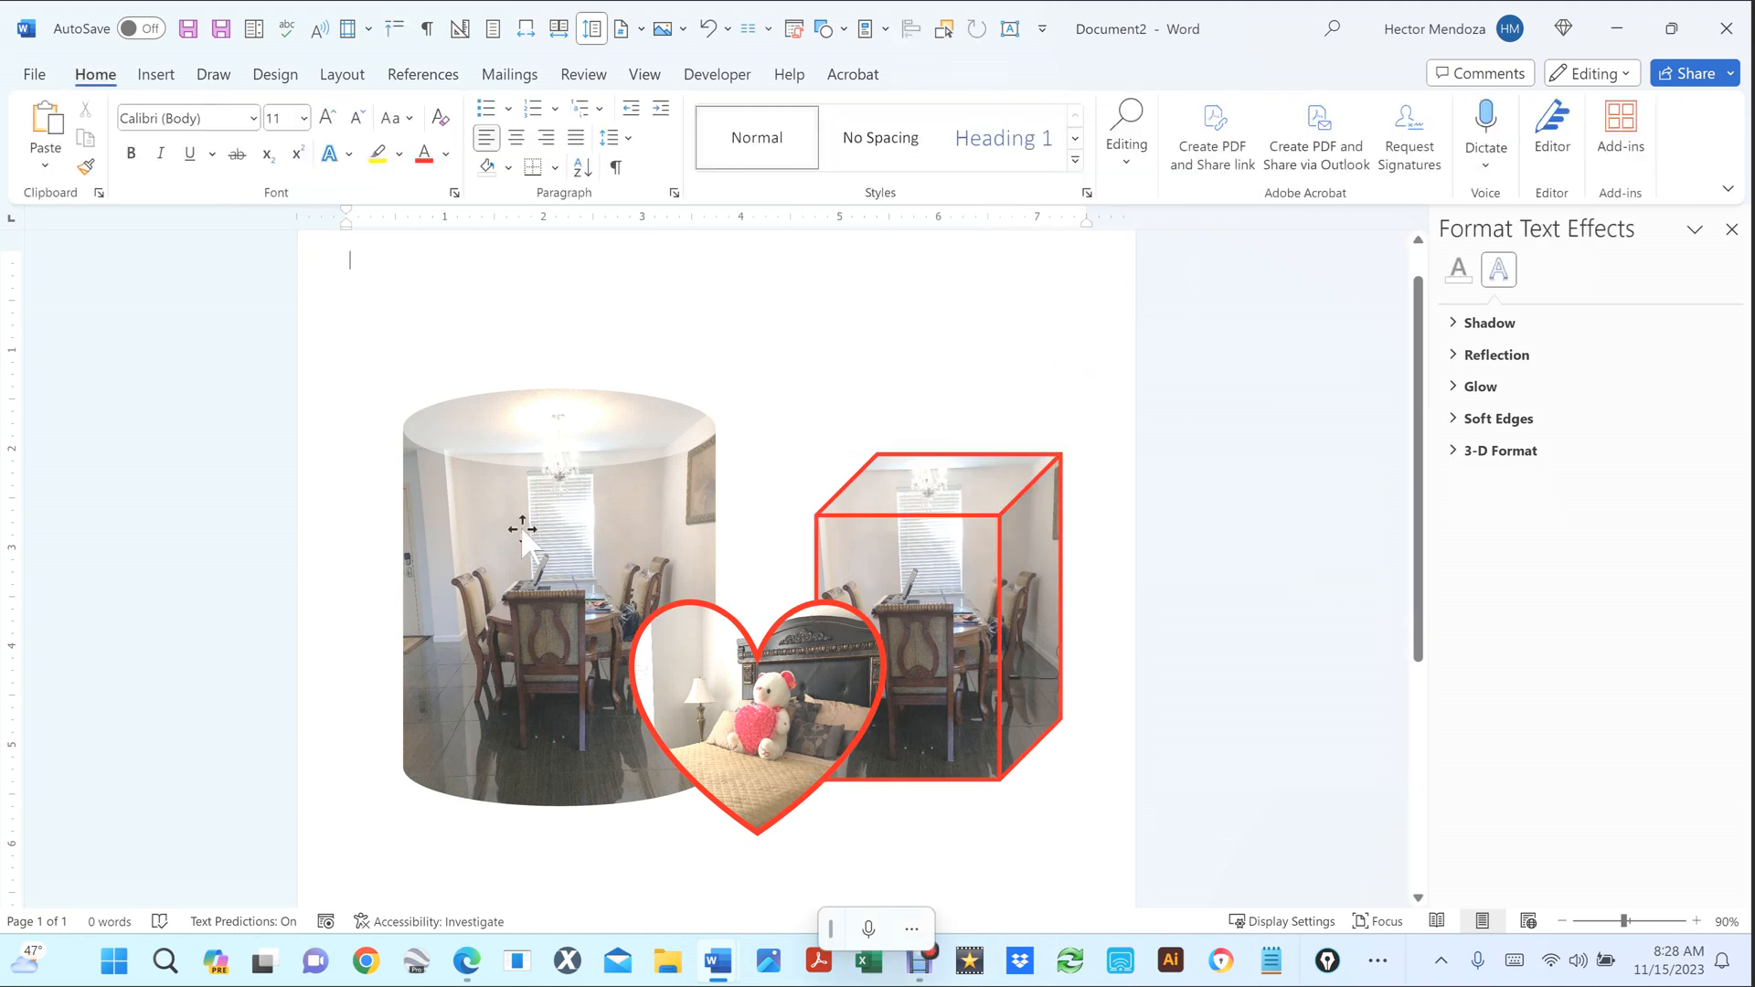